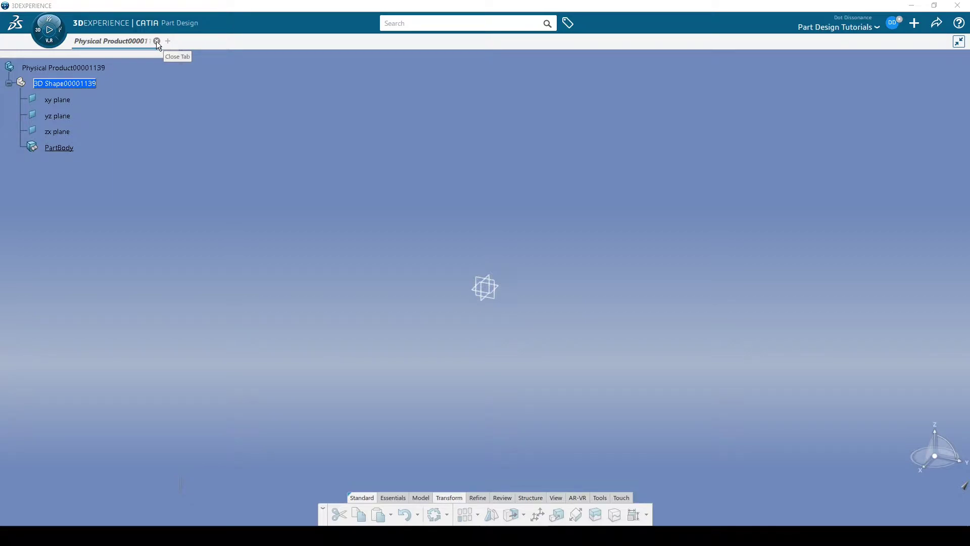
Step: Close the empty physical product without saving its changes
{"action": "left_click", "coordinate": [156, 41]}
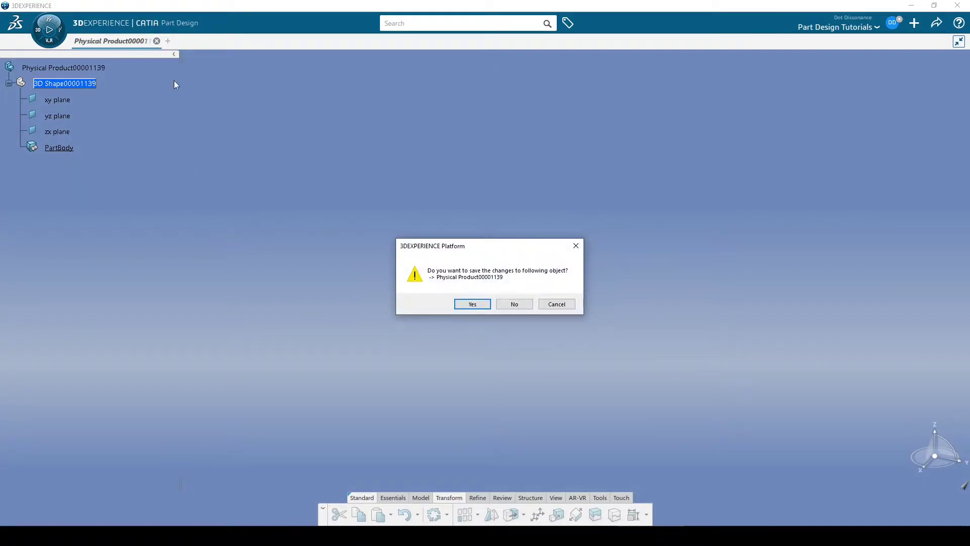
{"action": "left_click", "coordinate": [514, 305]}
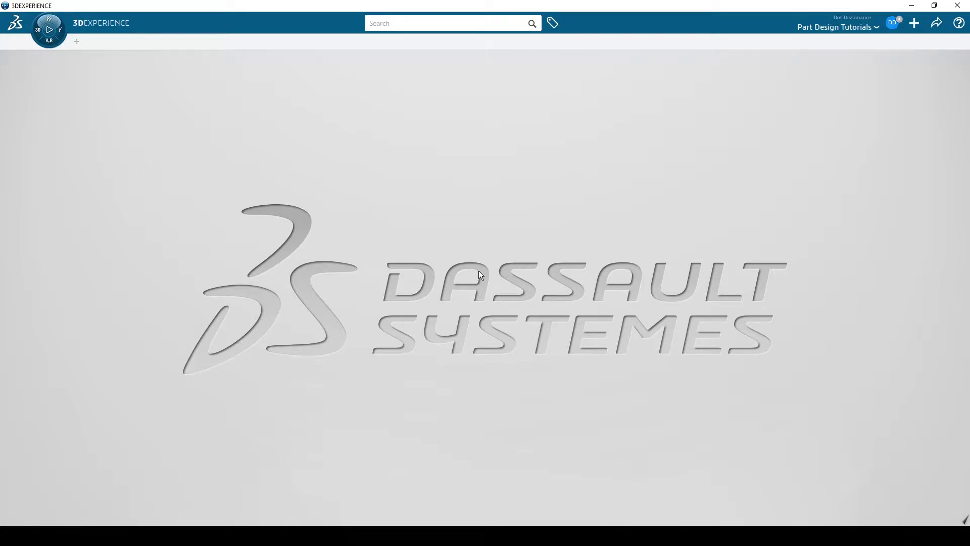
Step: Open the collaborative space management page, view the contents of Part Design Tutorials and select the Die product
{"action": "left_click", "coordinate": [874, 28]}
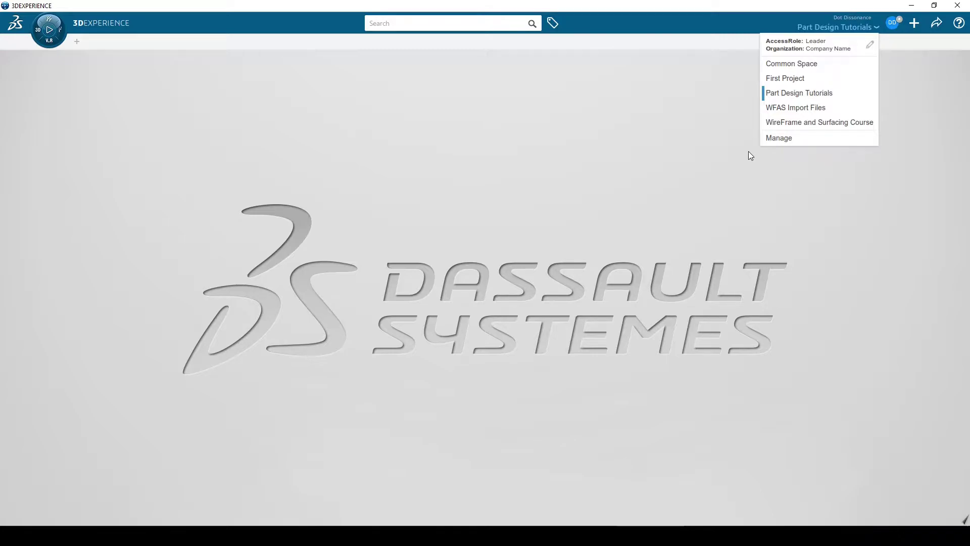
{"action": "left_click", "coordinate": [782, 137]}
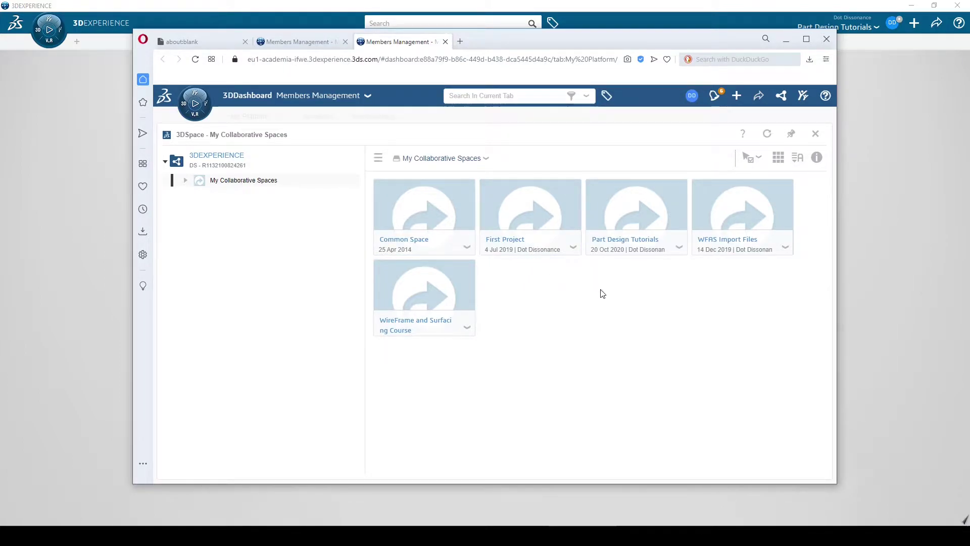
{"action": "double_click", "coordinate": [629, 218]}
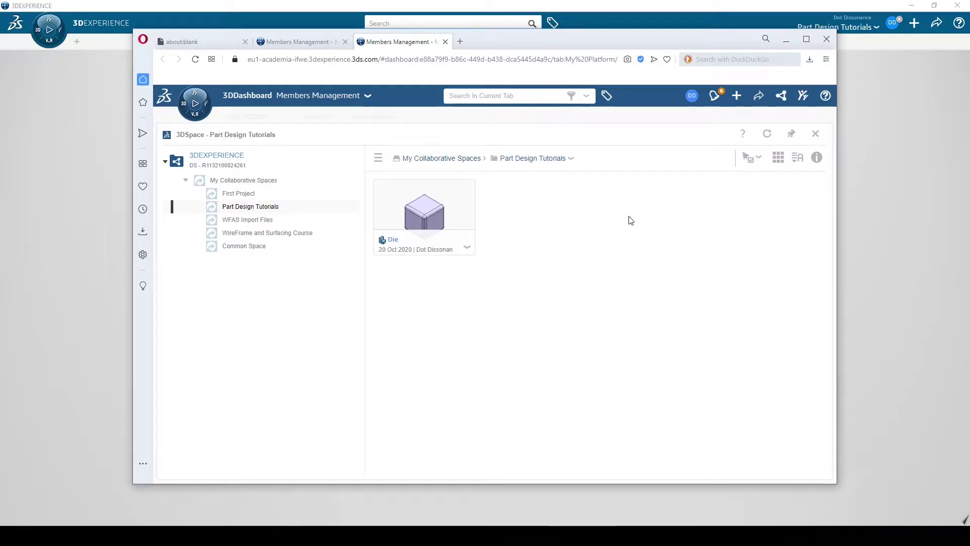
{"action": "mouse_move", "coordinate": [440, 231]}
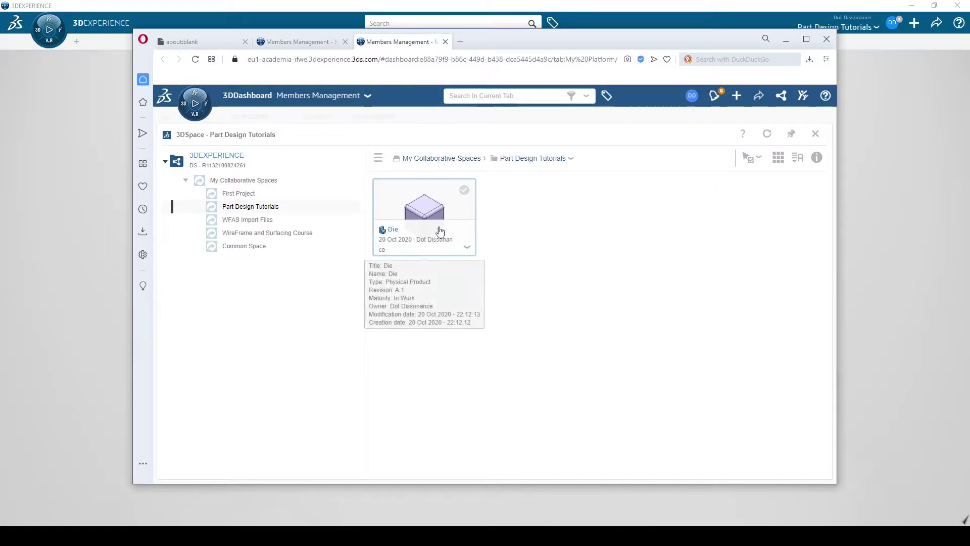
{"action": "left_click", "coordinate": [464, 190]}
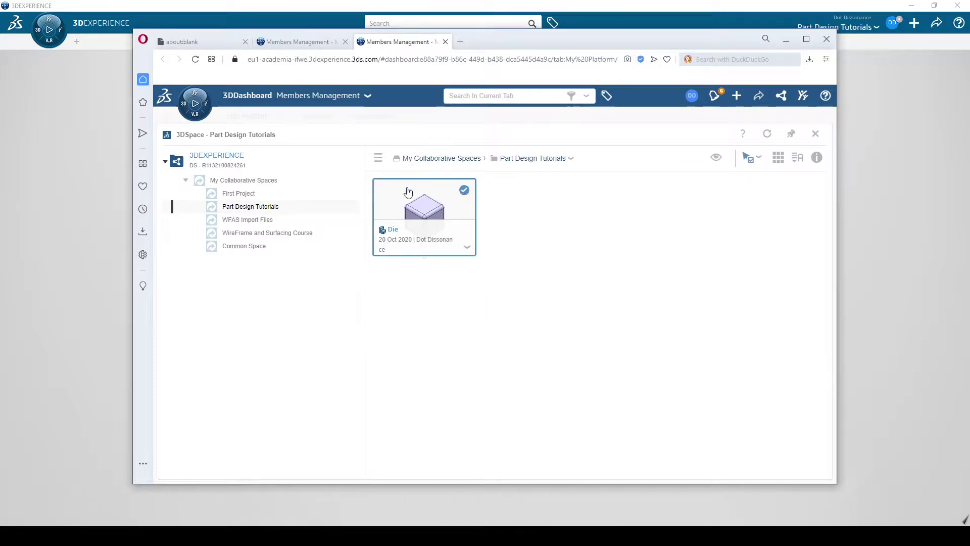
Step: Browse the available roles and favorite apps in the web dashboard, then return to the desktop 3DEXPERIENCE window
{"action": "left_click", "coordinate": [187, 104]}
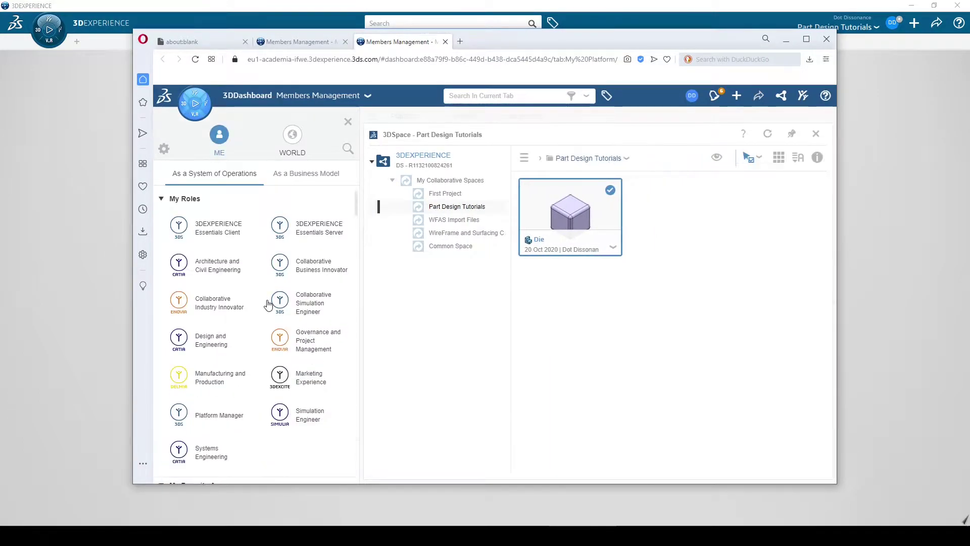
{"action": "scroll", "coordinate": [270, 307], "scroll_direction": "down", "scroll_amount": 4}
{"action": "scroll", "coordinate": [255, 308], "scroll_direction": "down", "scroll_amount": 1}
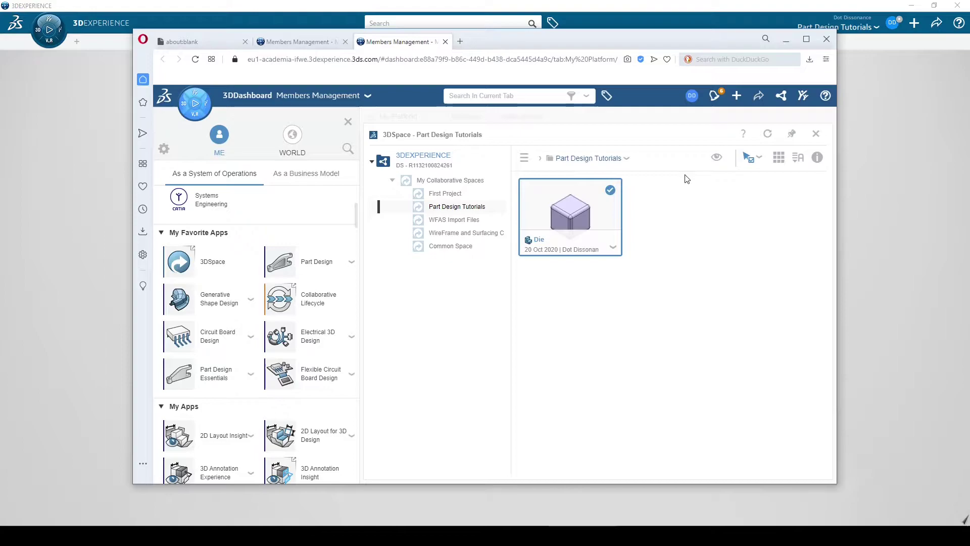
{"action": "left_click_drag", "start_coordinate": [692, 45], "coordinate": [321, 66]}
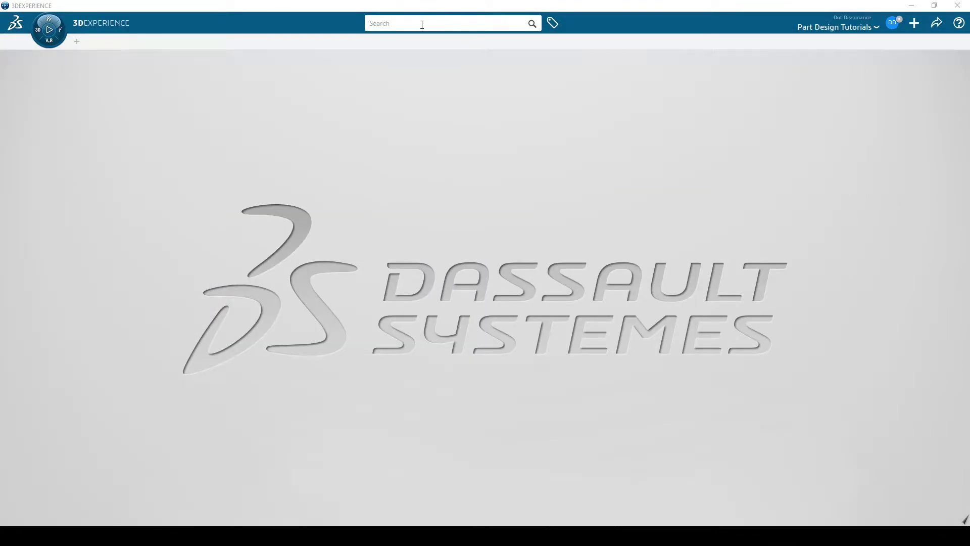
Step: Search the platform for "die" and open the Die product in exploration mode
{"action": "left_click", "coordinate": [376, 23]}
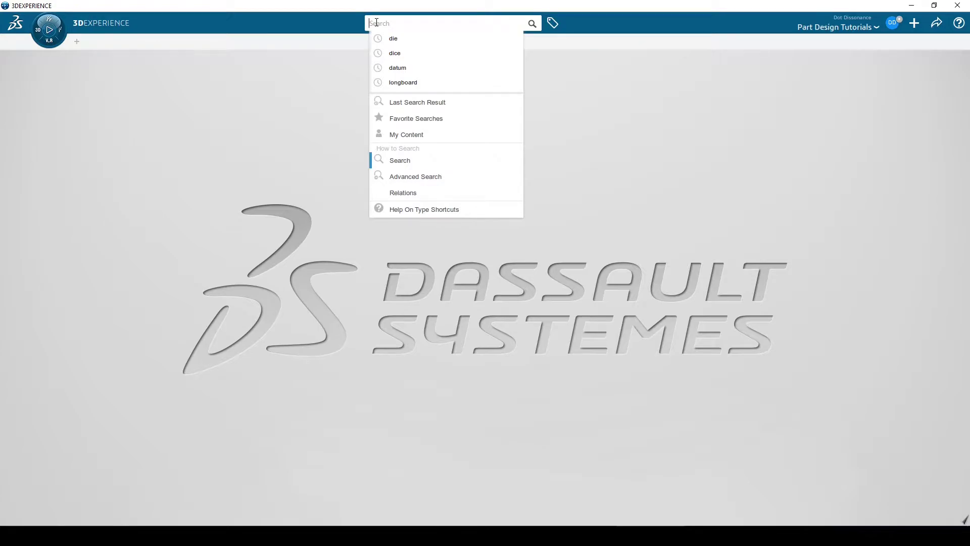
{"action": "key", "text": "Down"}
{"action": "key", "text": "Return"}
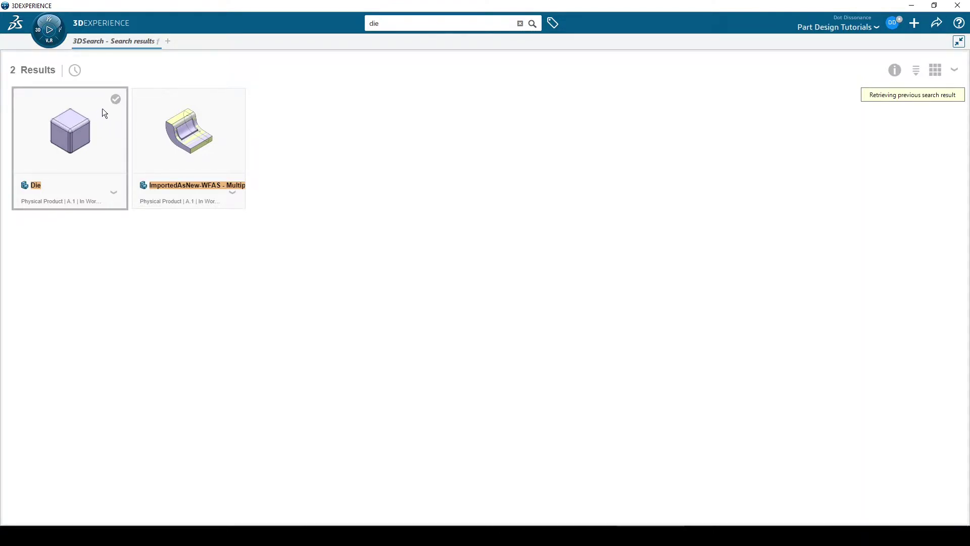
{"action": "left_click", "coordinate": [113, 200]}
{"action": "left_click", "coordinate": [113, 196]}
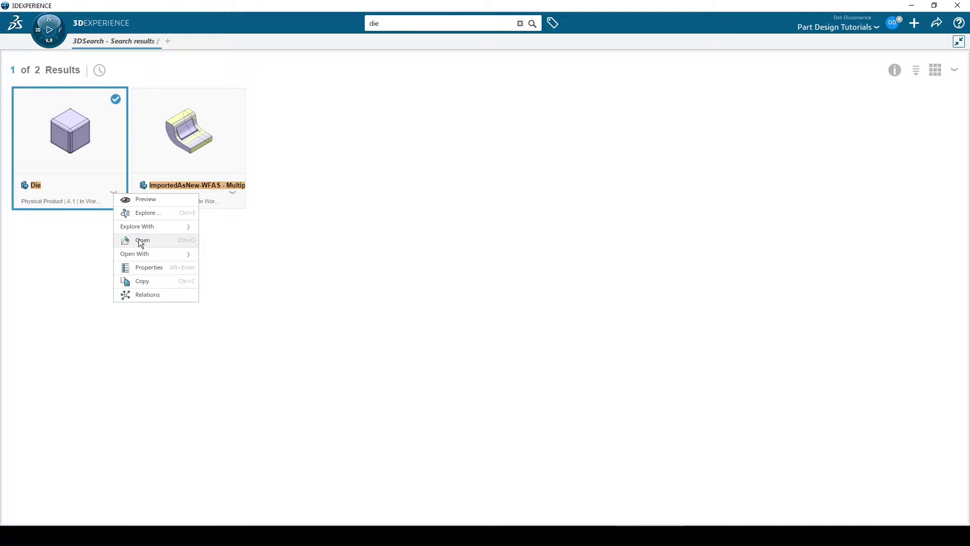
{"action": "left_click", "coordinate": [78, 267]}
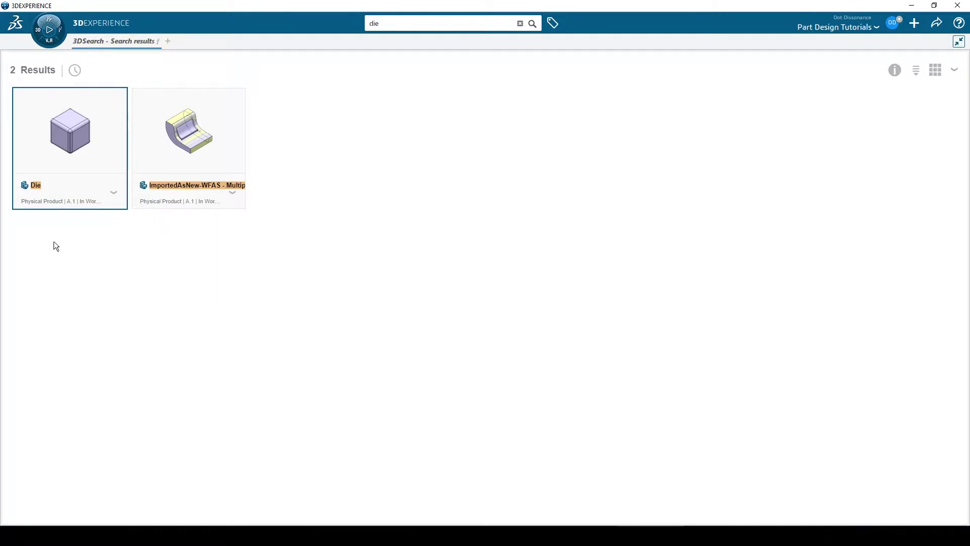
{"action": "left_click", "coordinate": [80, 127]}
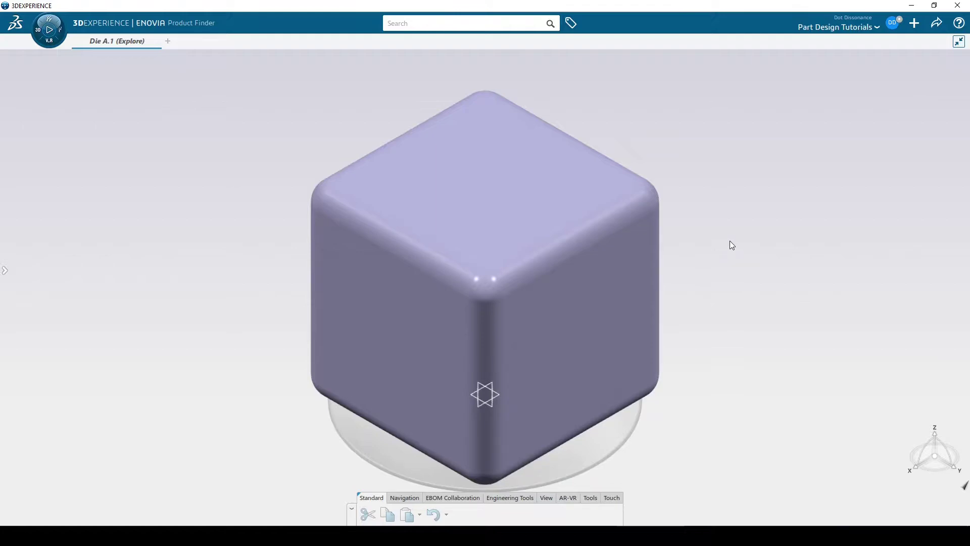
Step: Inspect the explored die from several angles and open it for editing in Part Design
{"action": "mouse_move", "coordinate": [721, 292]}
{"action": "middle_mouse_down"}
{"action": "mouse_move", "coordinate": [717, 234]}
{"action": "mouse_move", "coordinate": [524, 360]}
{"action": "mouse_move", "coordinate": [677, 238]}
{"action": "mouse_move", "coordinate": [667, 260]}
{"action": "middle_mouse_up"}
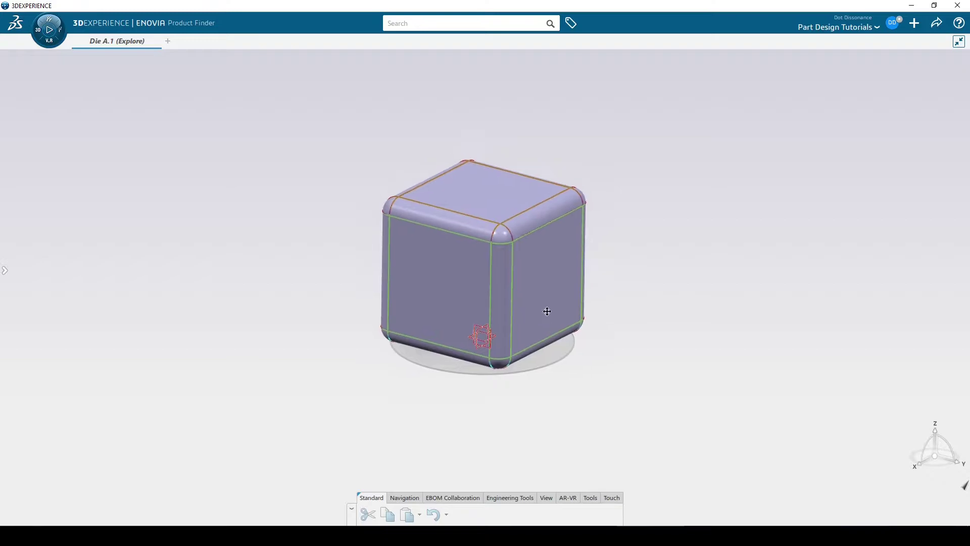
{"action": "middle_click_drag", "start_coordinate": [548, 311], "coordinate": [500, 335]}
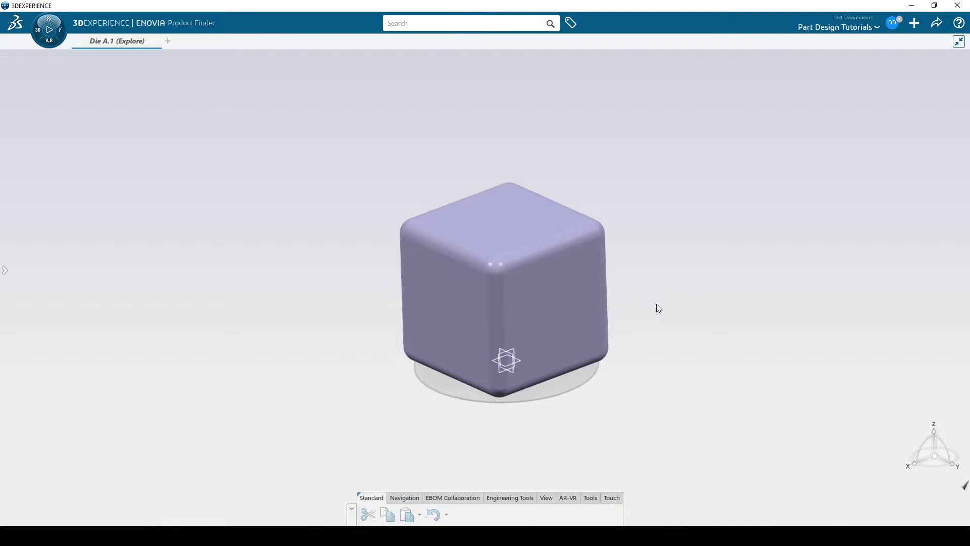
{"action": "middle_click_drag", "start_coordinate": [658, 306], "coordinate": [638, 289]}
{"action": "middle_click_drag", "start_coordinate": [535, 409], "coordinate": [537, 338]}
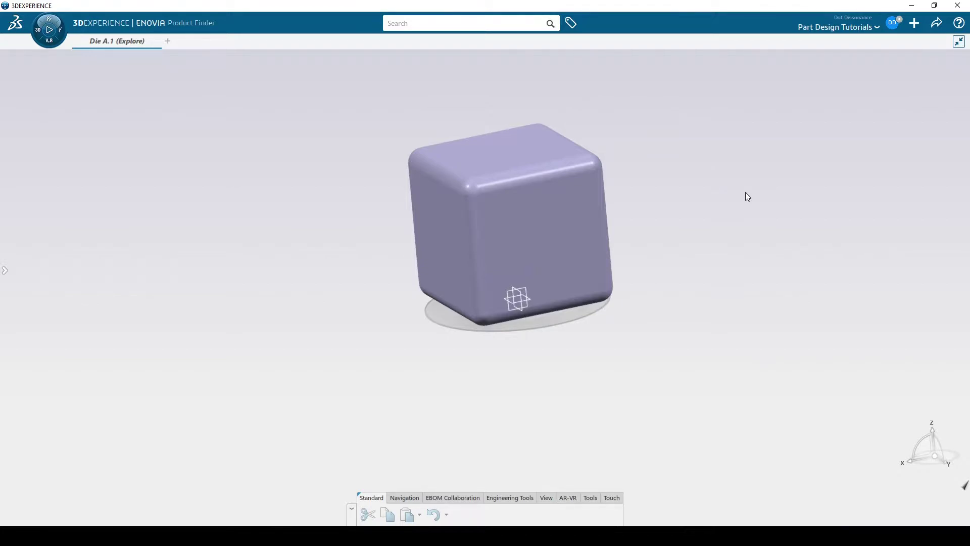
{"action": "right_click", "coordinate": [578, 234]}
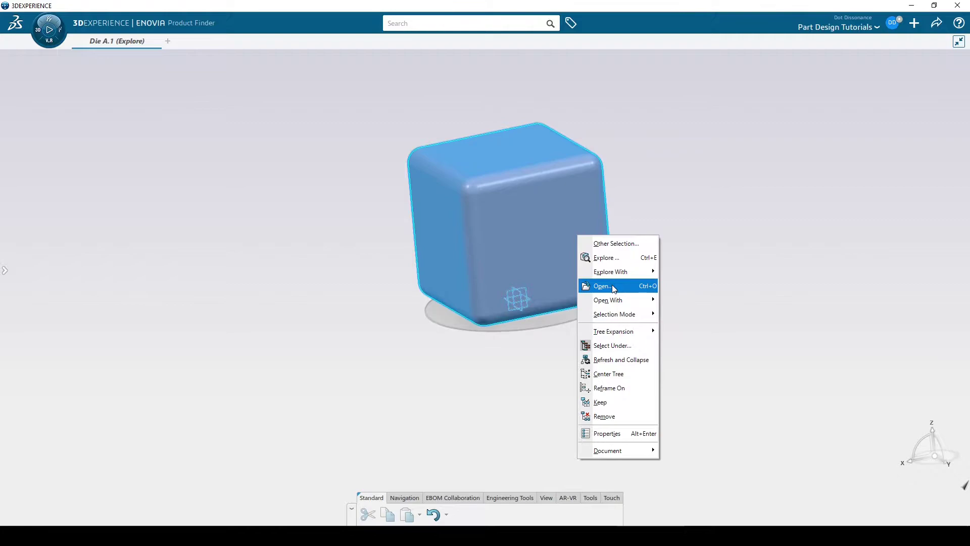
{"action": "left_click", "coordinate": [603, 287]}
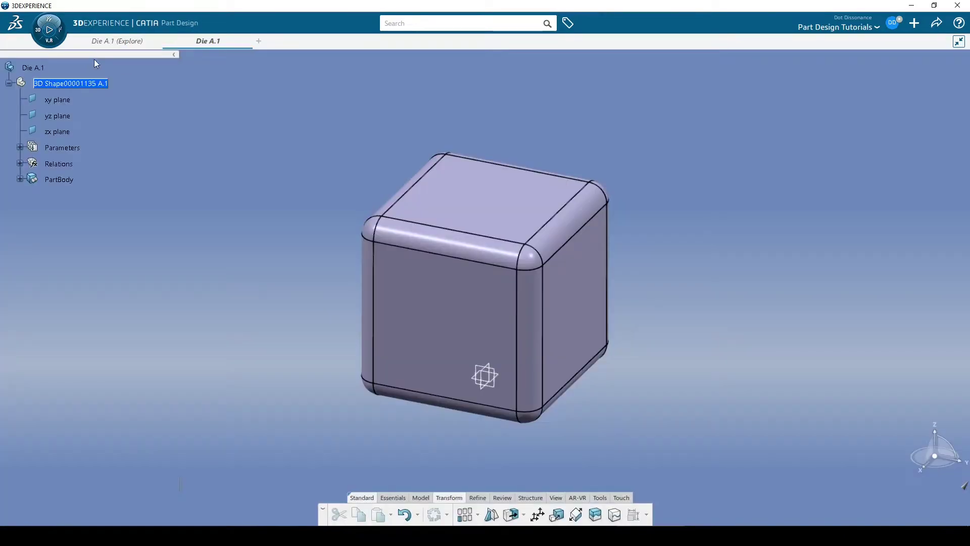
Step: Close both the exploration session and the opened Die part
{"action": "mouse_move", "coordinate": [113, 41]}
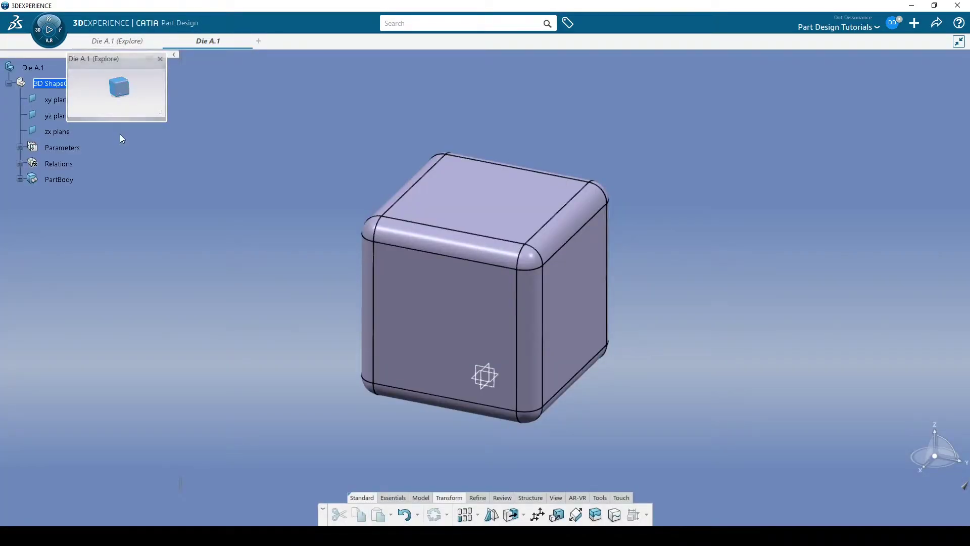
{"action": "left_click", "coordinate": [157, 41]}
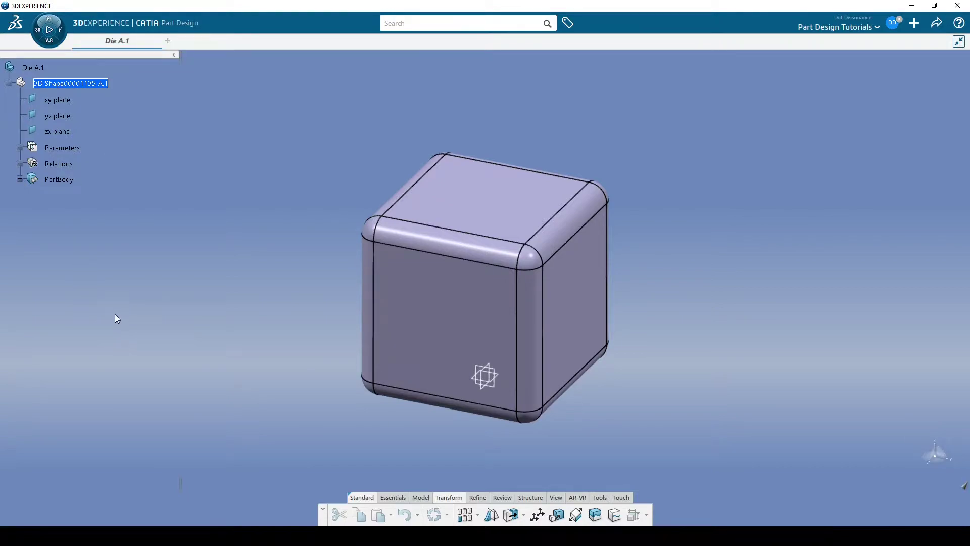
{"action": "left_click", "coordinate": [159, 40]}
Step: Search the platform for "die" and open the Die product directly for editing
{"action": "left_click", "coordinate": [434, 24]}
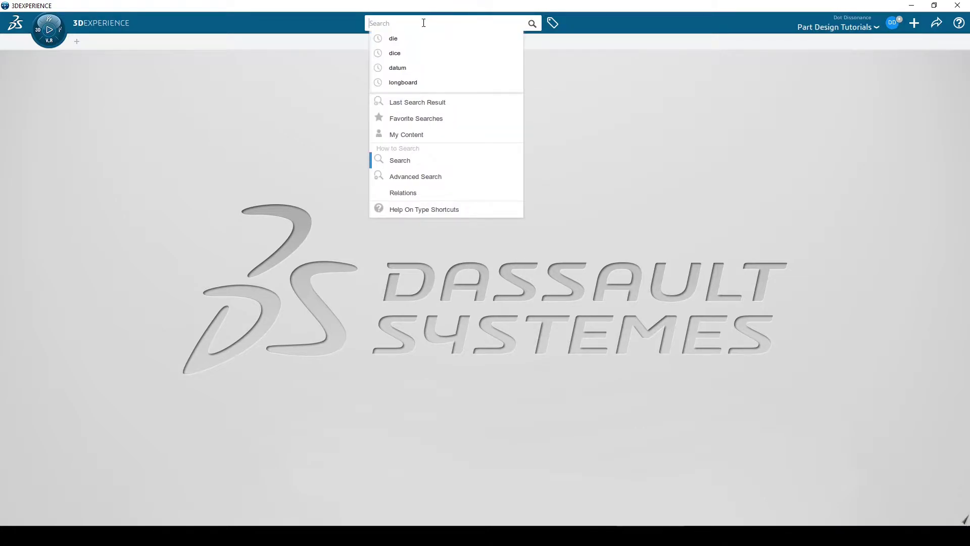
{"action": "type", "text": "die"}
{"action": "key", "text": "Return"}
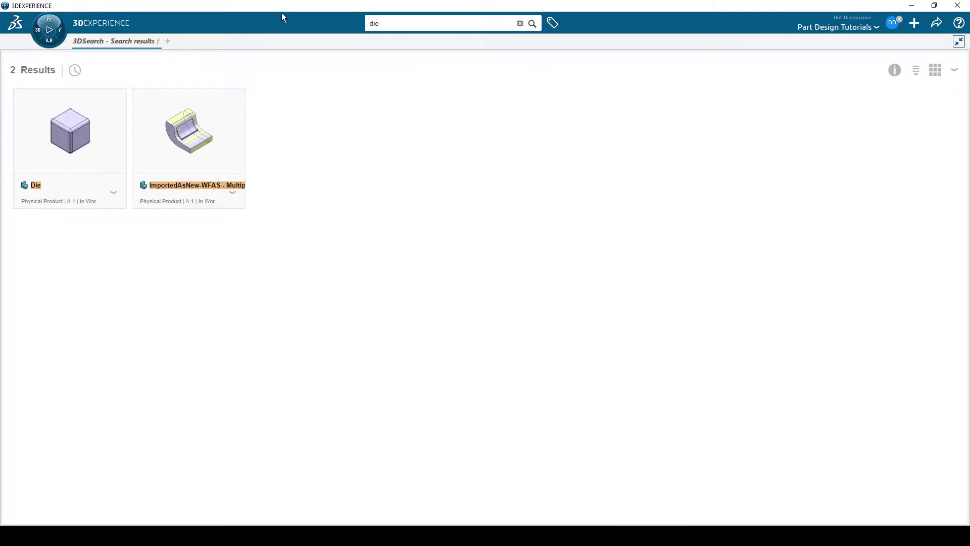
{"action": "left_click", "coordinate": [114, 196]}
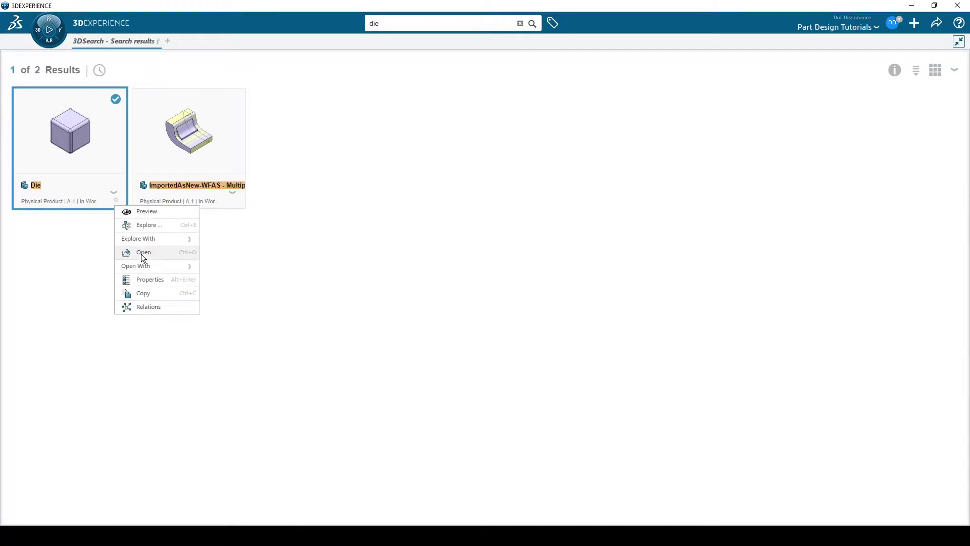
{"action": "left_click", "coordinate": [142, 254]}
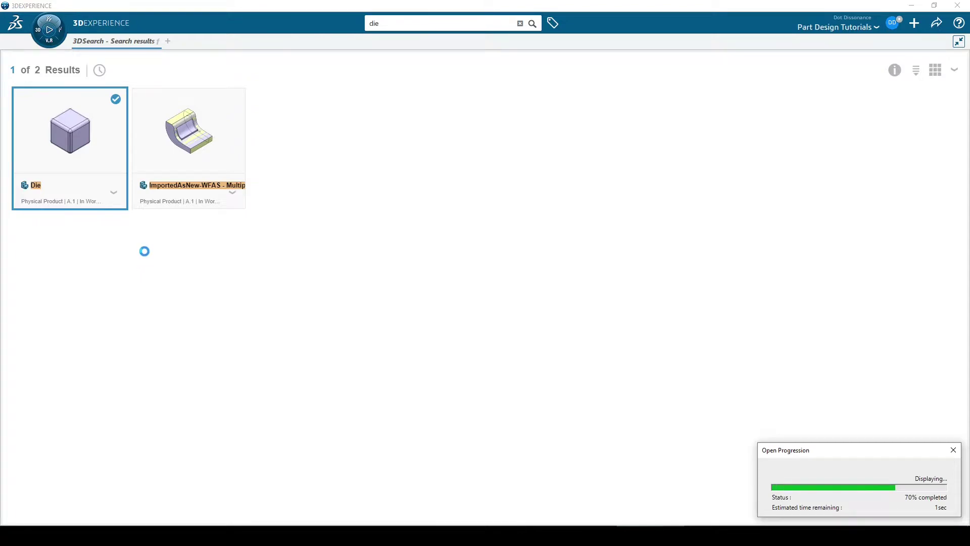
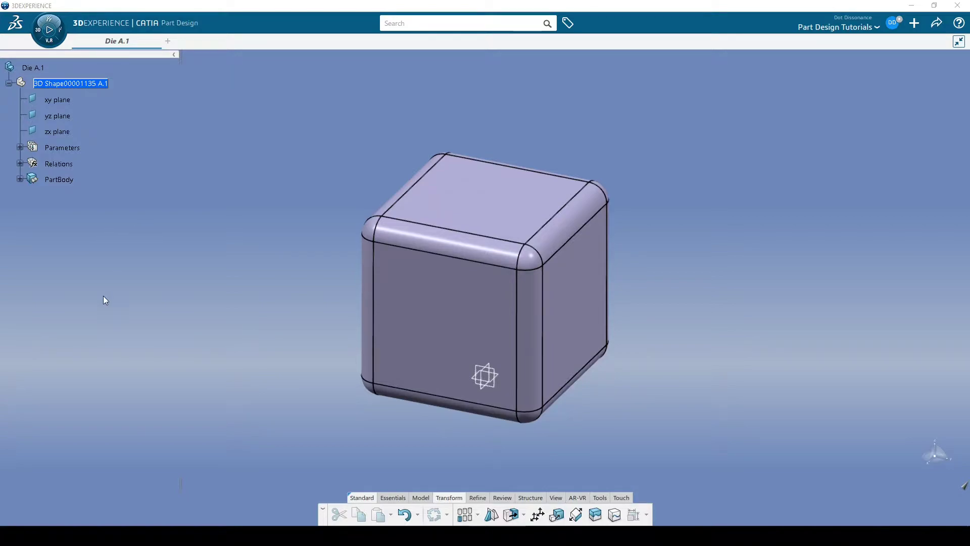
Step: Expand the die's PartBody, Pad.2, EdgeFillet.1, Relations and Parameters branches to examine its features, formulas and driving parameter
{"action": "middle_click_drag", "start_coordinate": [677, 283], "coordinate": [604, 279]}
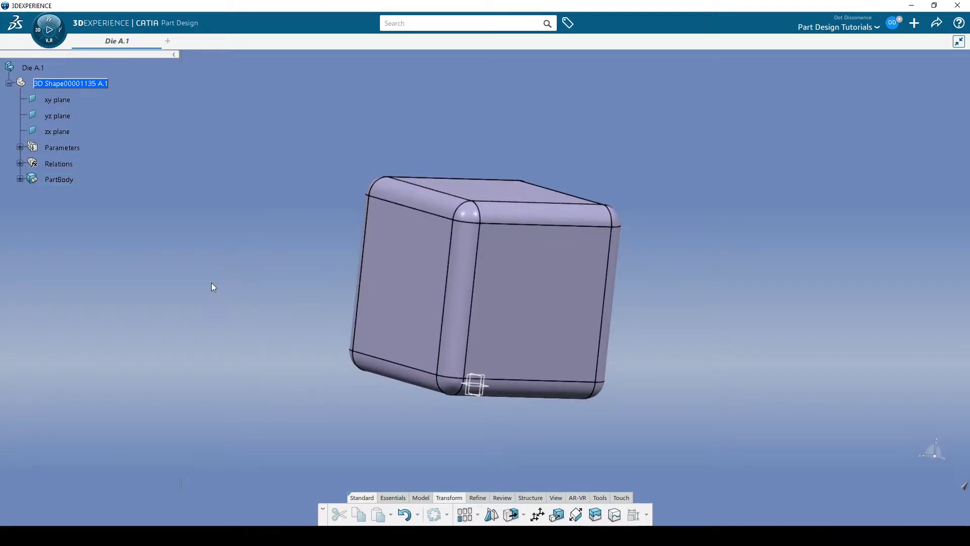
{"action": "left_click", "coordinate": [21, 179]}
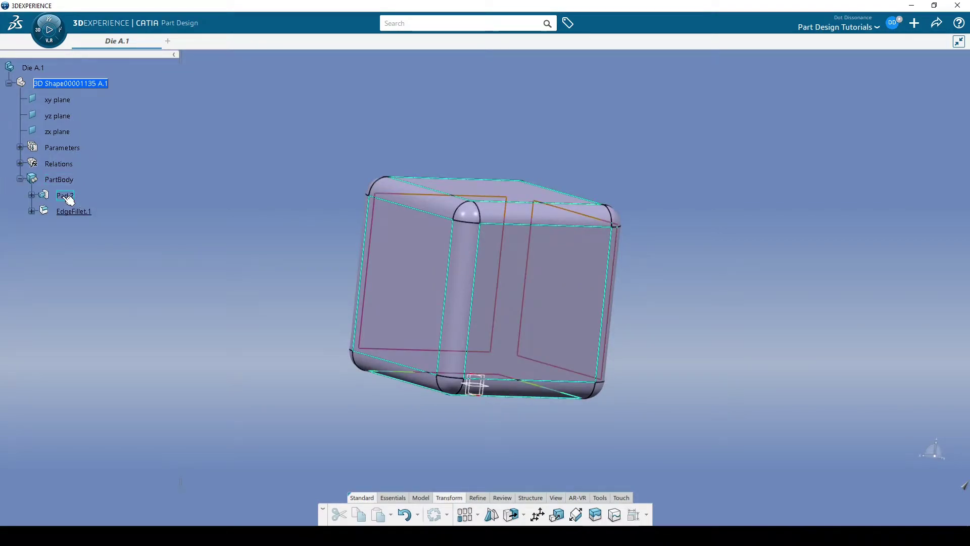
{"action": "left_click", "coordinate": [31, 195]}
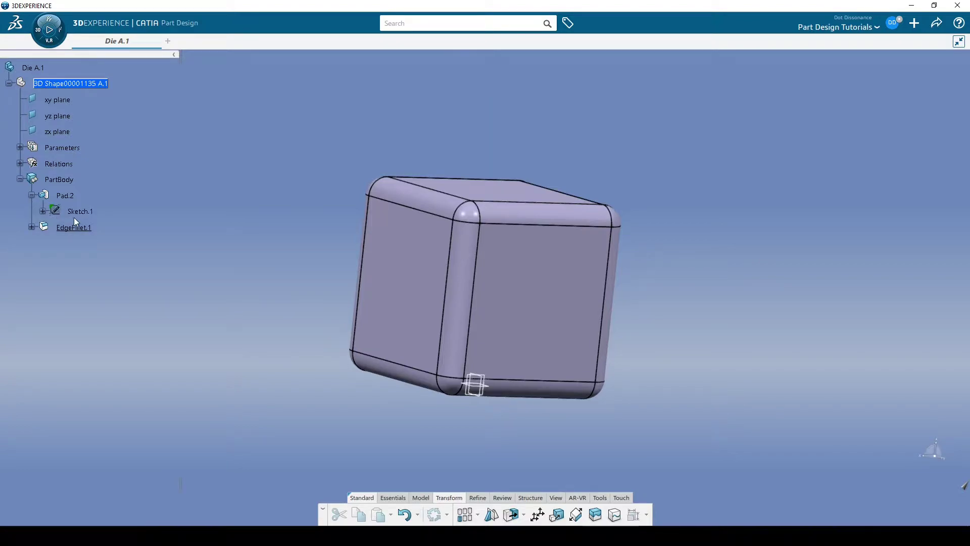
{"action": "left_click", "coordinate": [31, 227]}
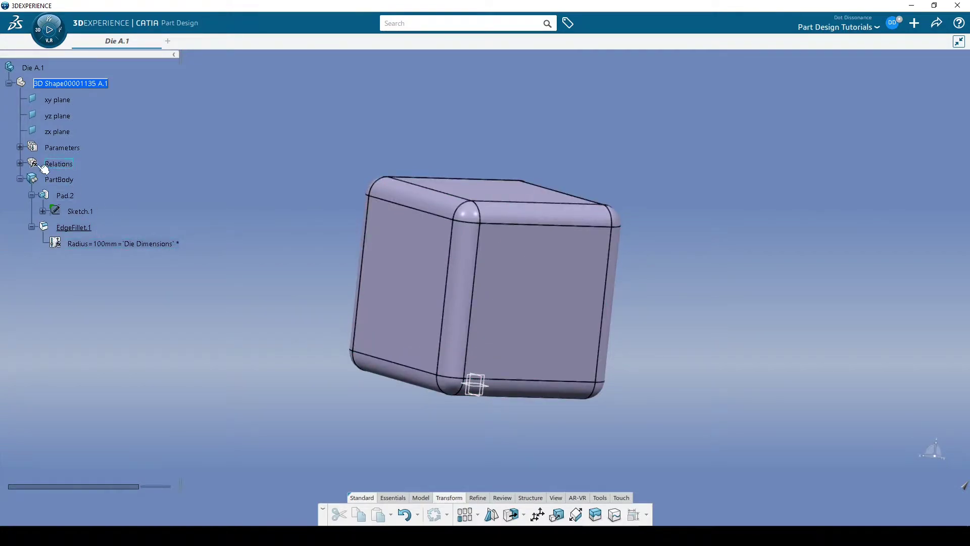
{"action": "left_click", "coordinate": [19, 164]}
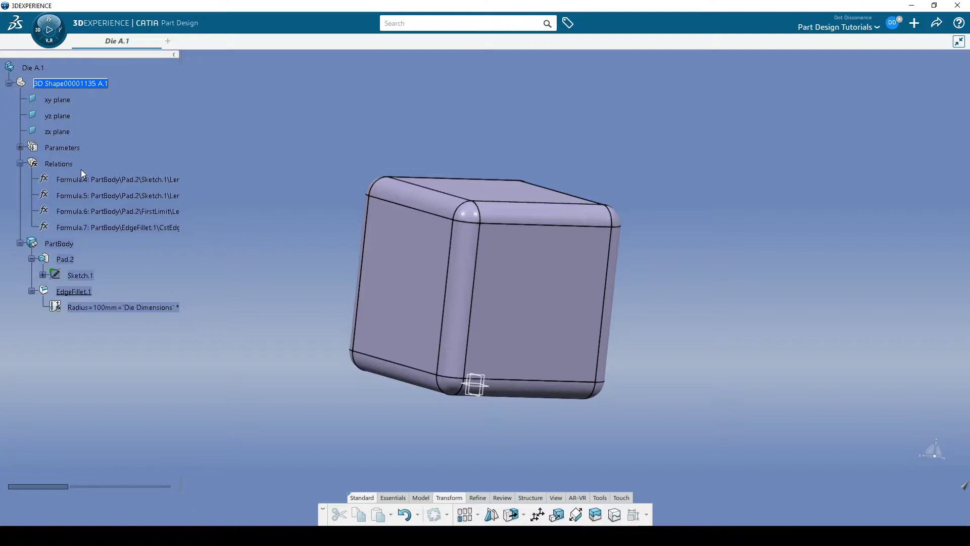
{"action": "left_click", "coordinate": [19, 148]}
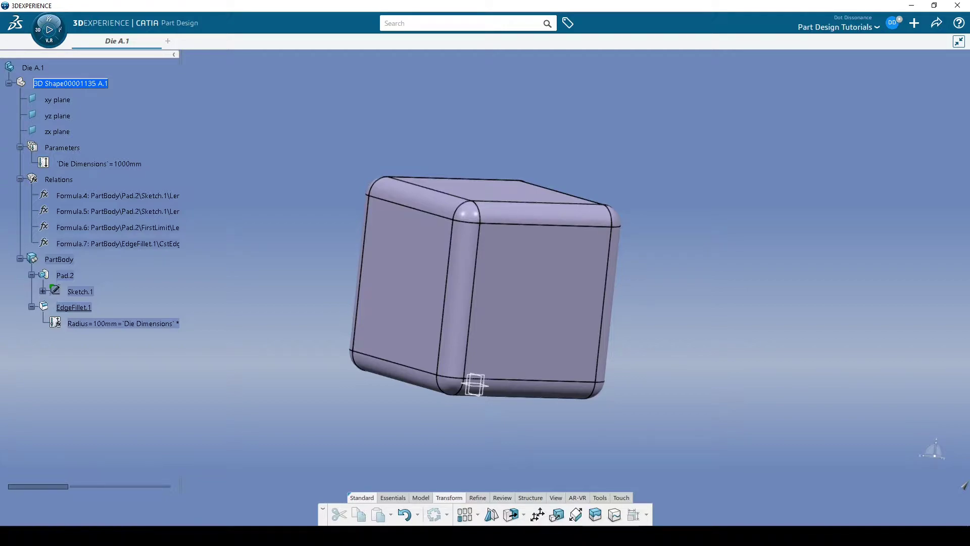
Step: Set the Die Dimensions parameter to 200 mm
{"action": "left_click", "coordinate": [128, 165]}
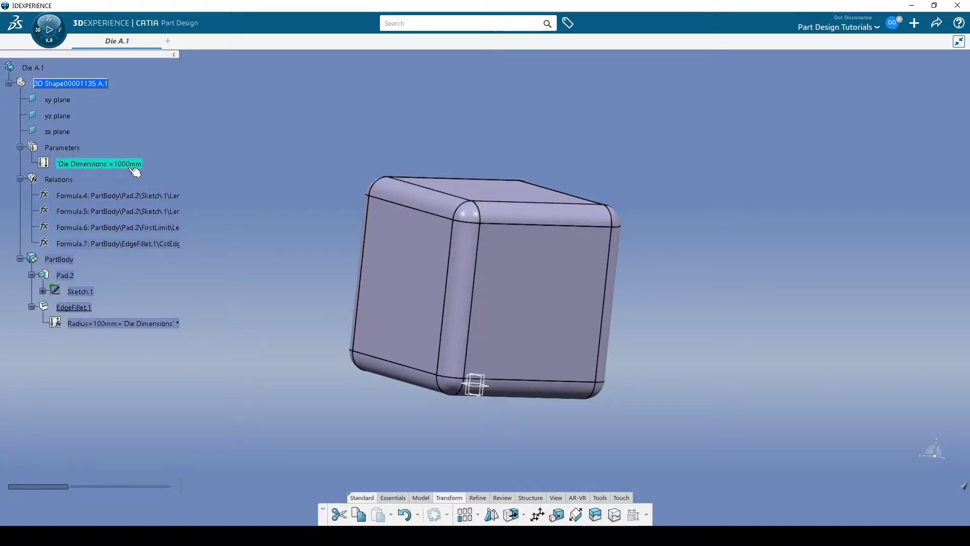
{"action": "double_click", "coordinate": [130, 165]}
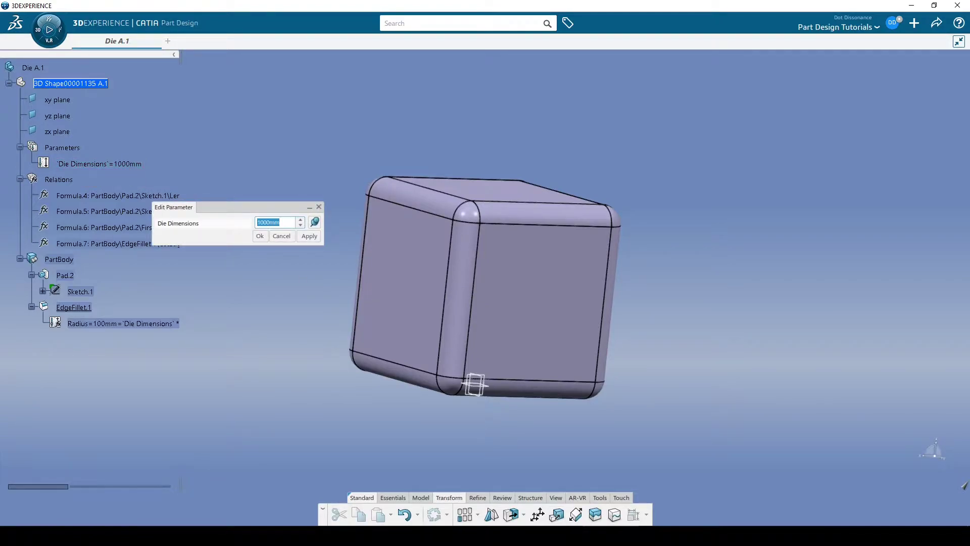
{"action": "type", "text": "200"}
{"action": "key", "text": "Return"}
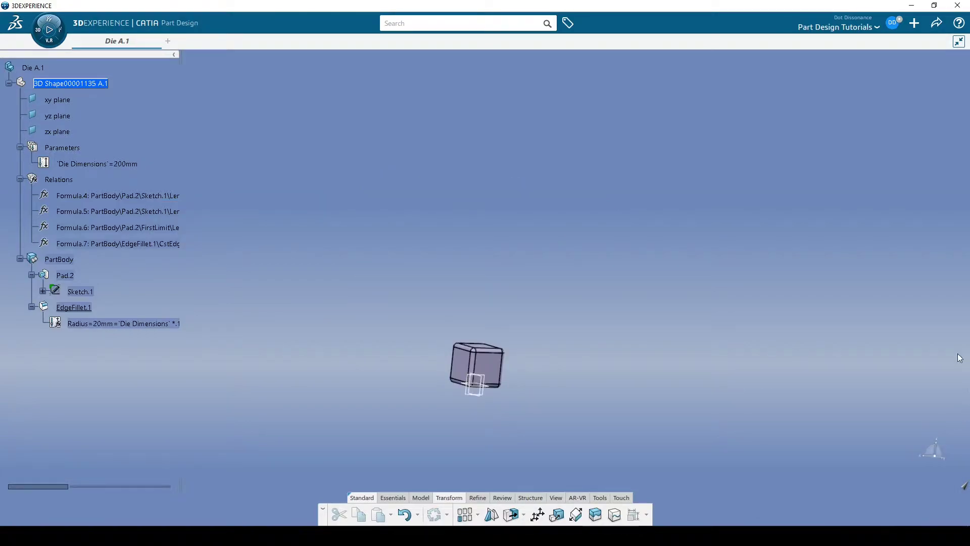
{"action": "middle_click_drag", "start_coordinate": [428, 350], "coordinate": [494, 203]}
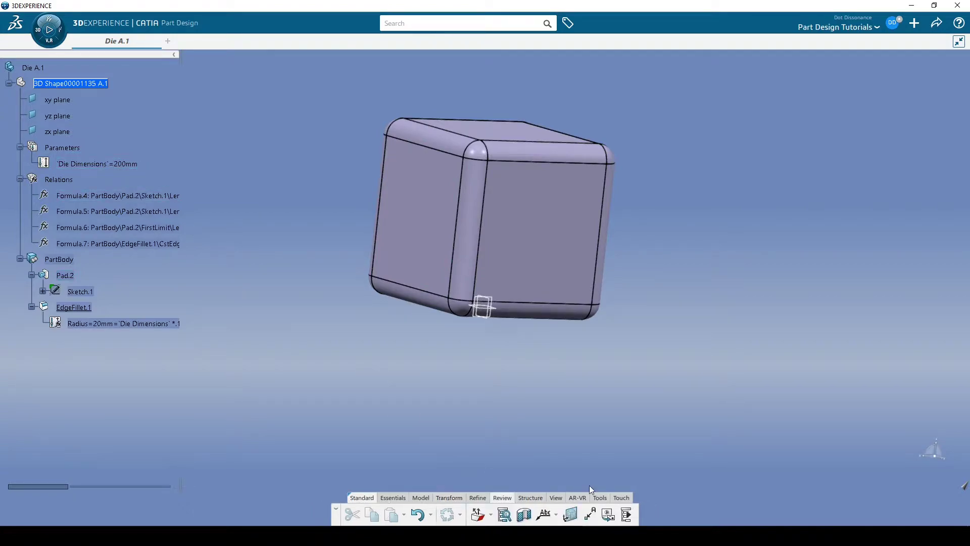
Step: Collapse the Relations and Parameters branches of the die's feature tree
{"action": "left_click", "coordinate": [599, 497]}
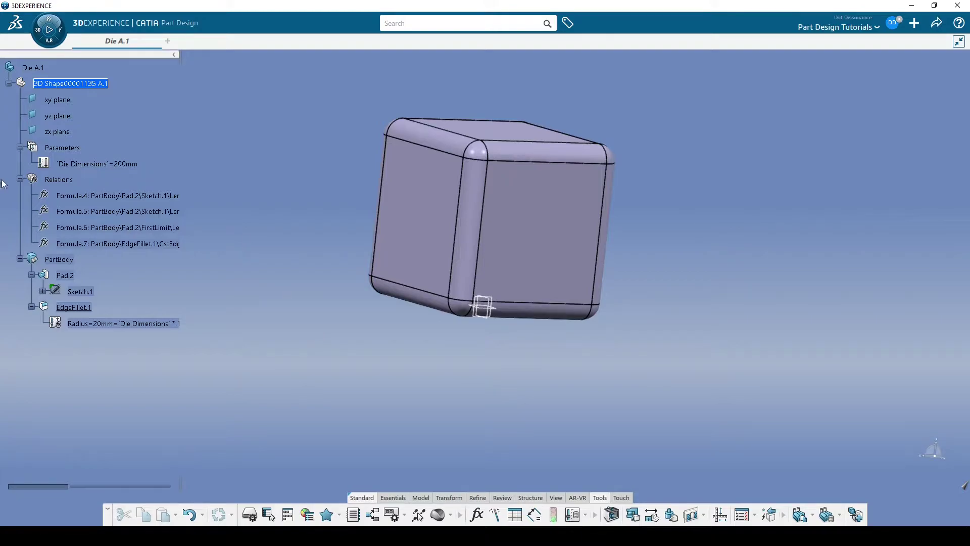
{"action": "left_click", "coordinate": [19, 179]}
{"action": "left_click", "coordinate": [19, 147]}
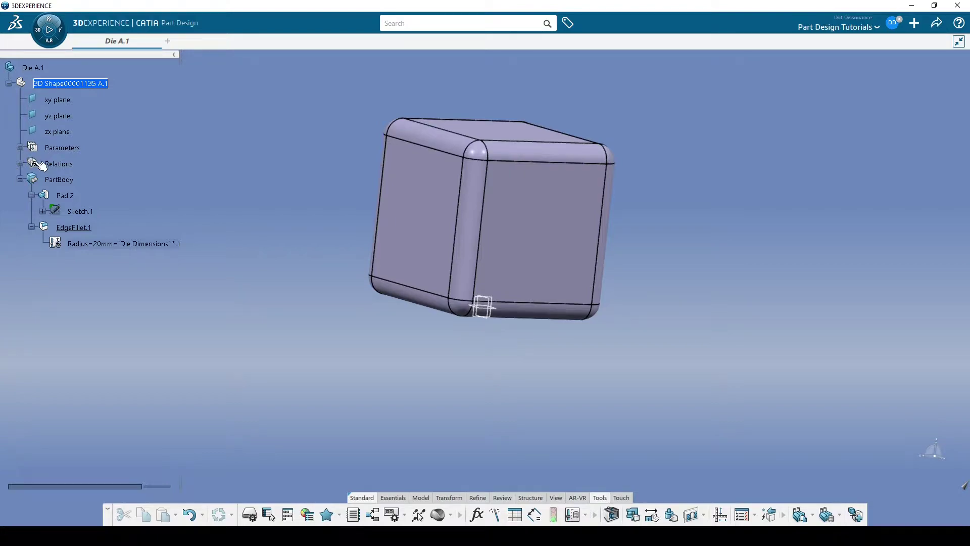
{"action": "middle_click_drag", "start_coordinate": [210, 202], "coordinate": [237, 223]}
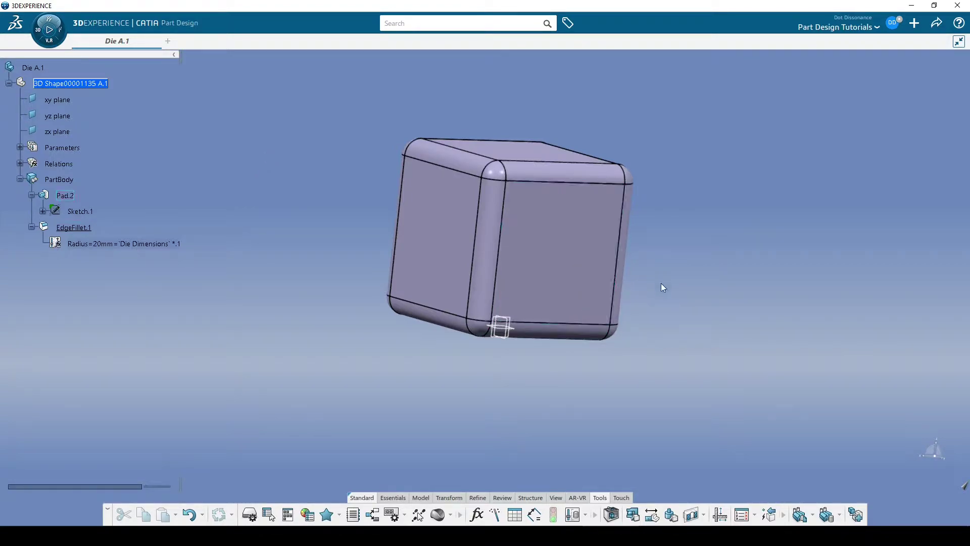
{"action": "middle_click_drag", "start_coordinate": [720, 247], "coordinate": [635, 275]}
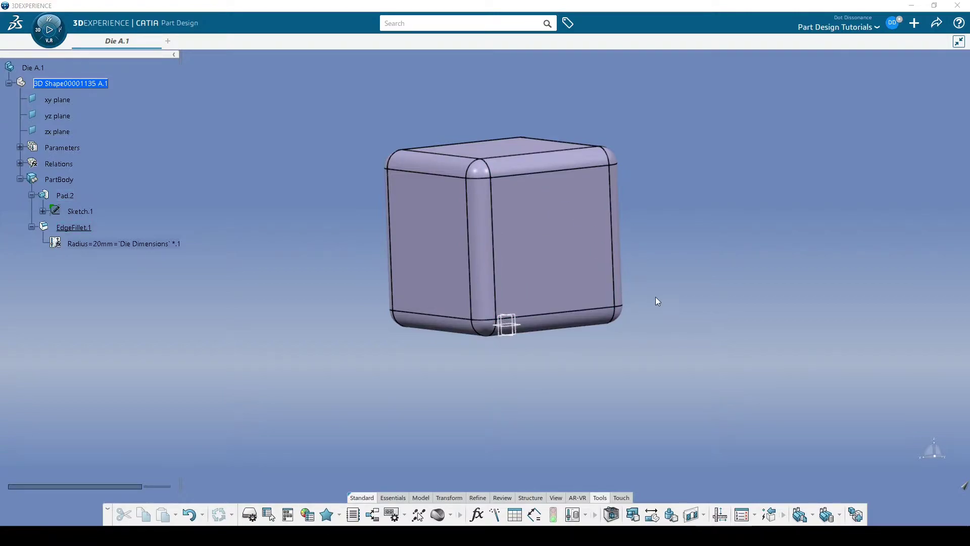
{"action": "middle_click_drag", "start_coordinate": [726, 250], "coordinate": [705, 250]}
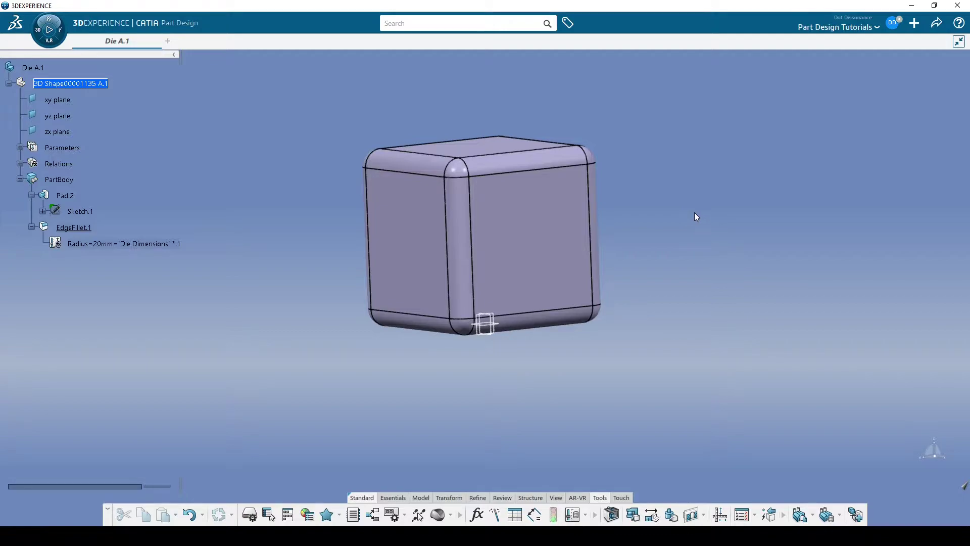
{"action": "right_click", "coordinate": [56, 193]}
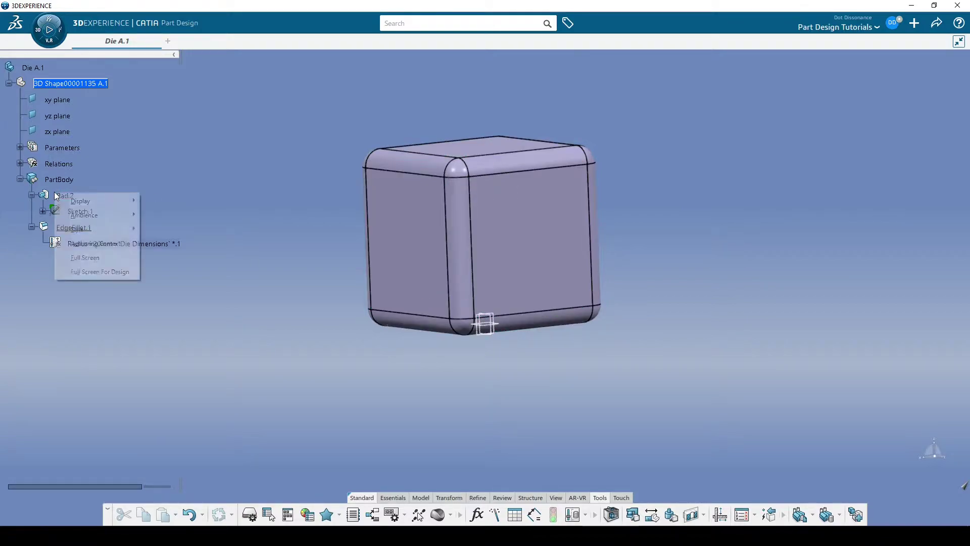
{"action": "key", "text": "Escape"}
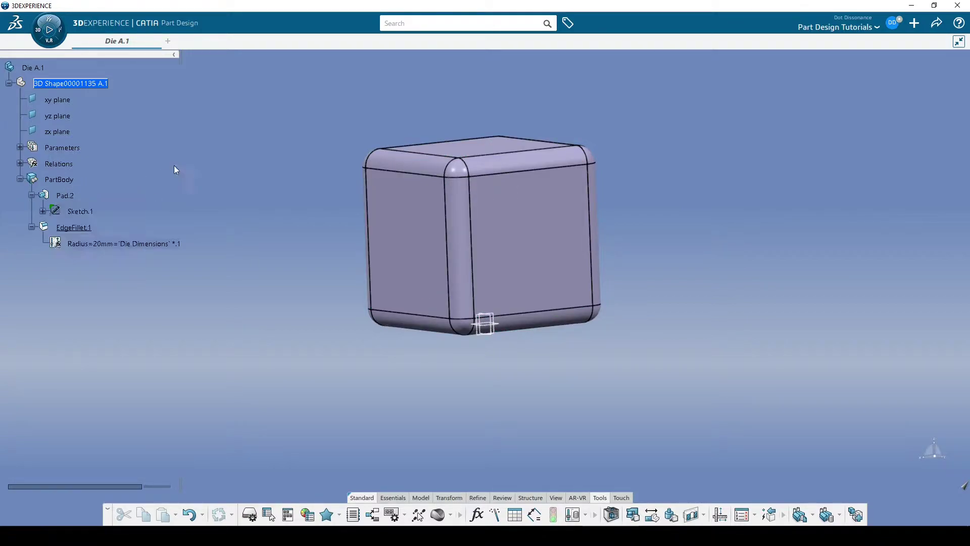
{"action": "right_click", "coordinate": [61, 193]}
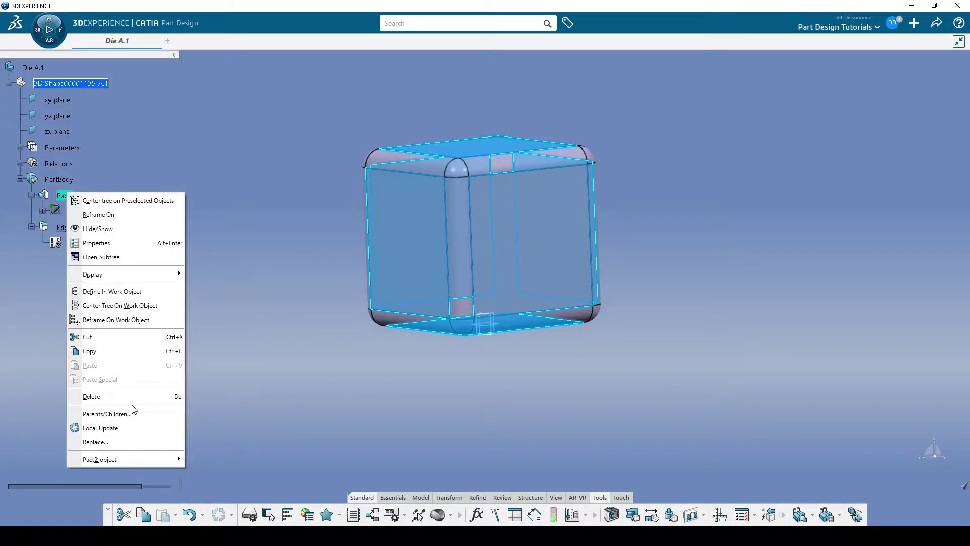
{"action": "left_click", "coordinate": [227, 331]}
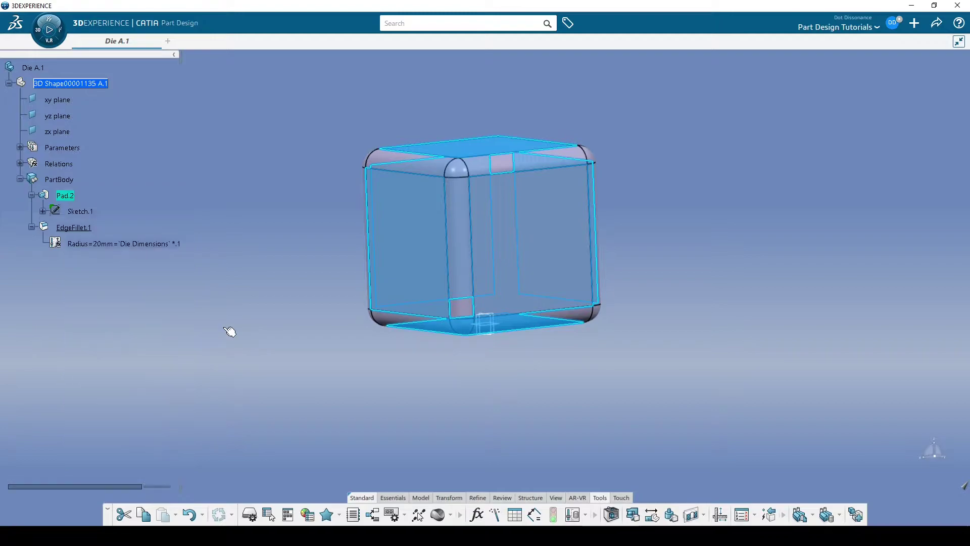
{"action": "left_click", "coordinate": [629, 220]}
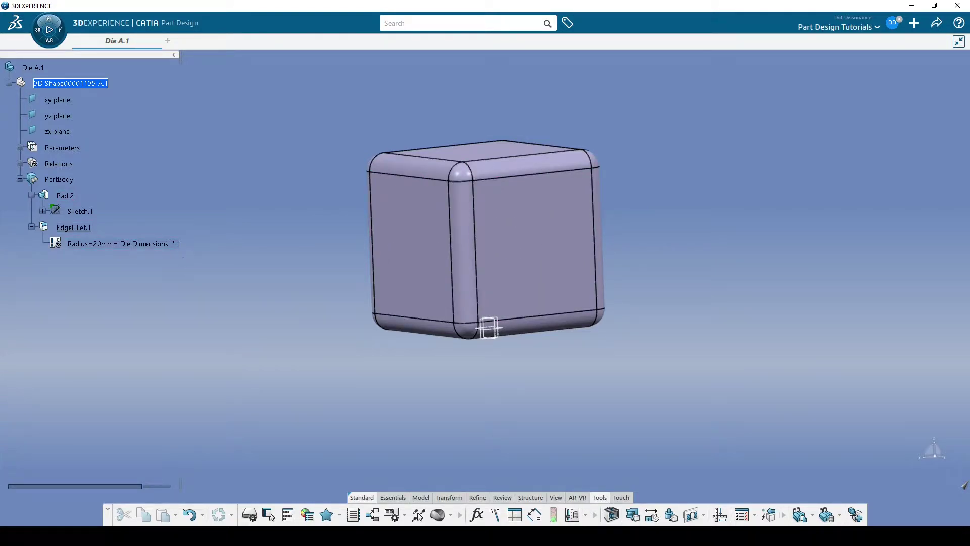
Step: Collapse the EdgeFillet.1 branch and start a new sketch on the die's large flat face beside the rounded vertical edge
{"action": "left_click", "coordinate": [31, 227]}
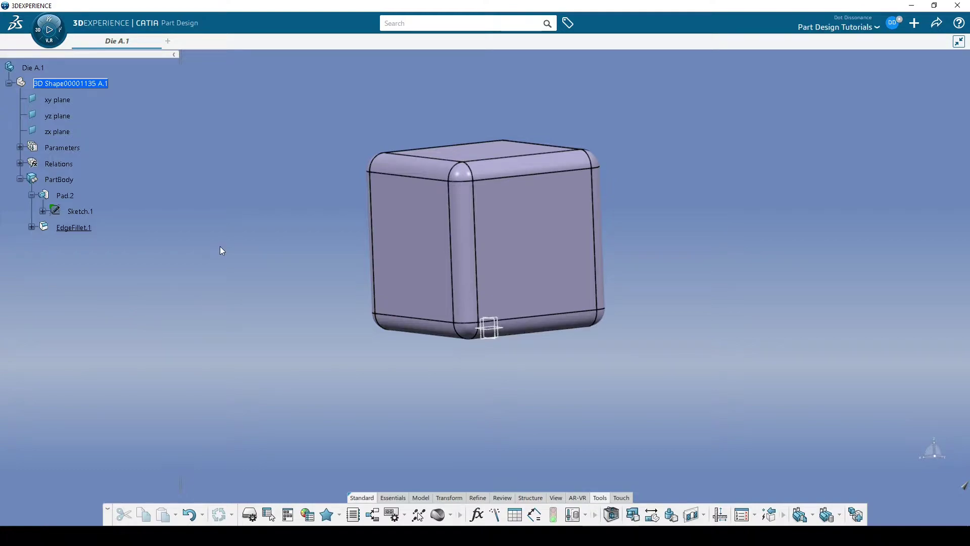
{"action": "left_click", "coordinate": [549, 246]}
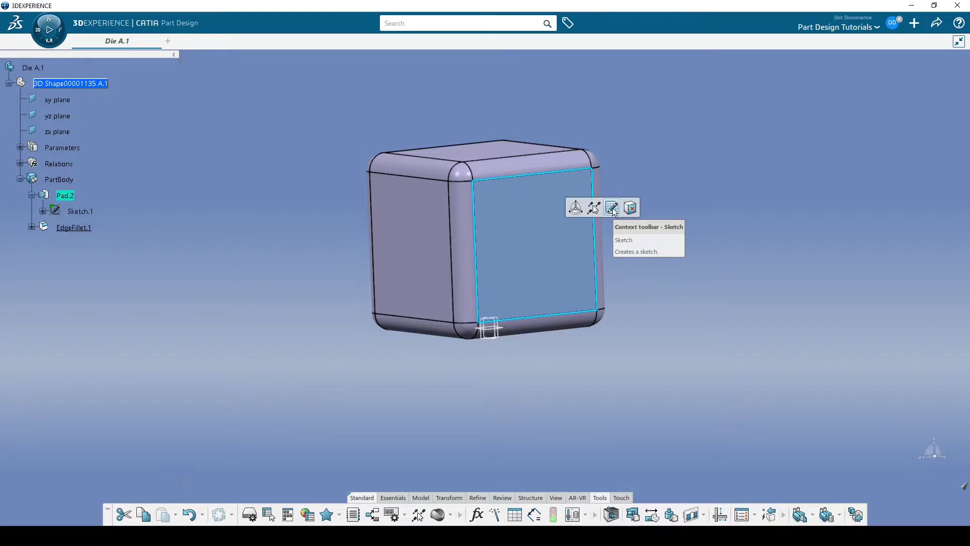
{"action": "left_click", "coordinate": [731, 173]}
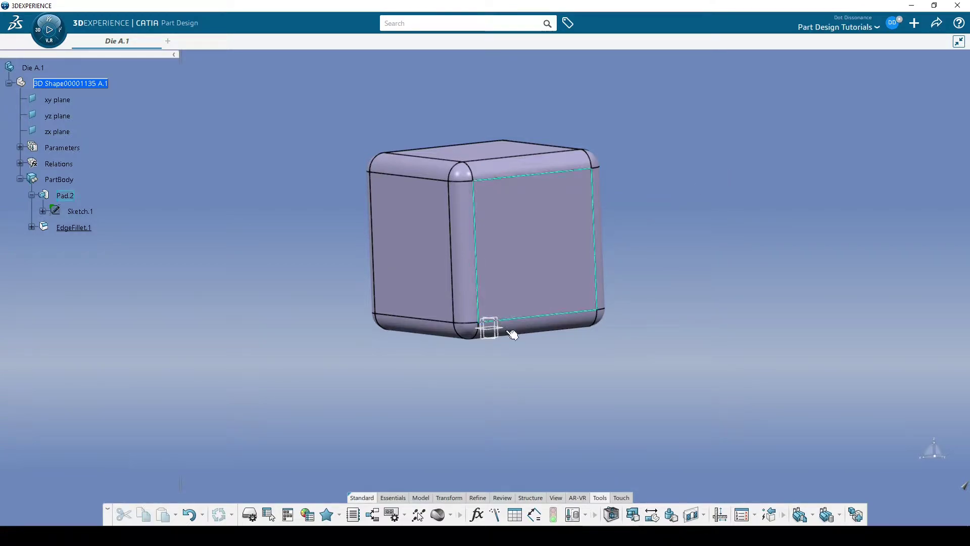
{"action": "left_click", "coordinate": [386, 497]}
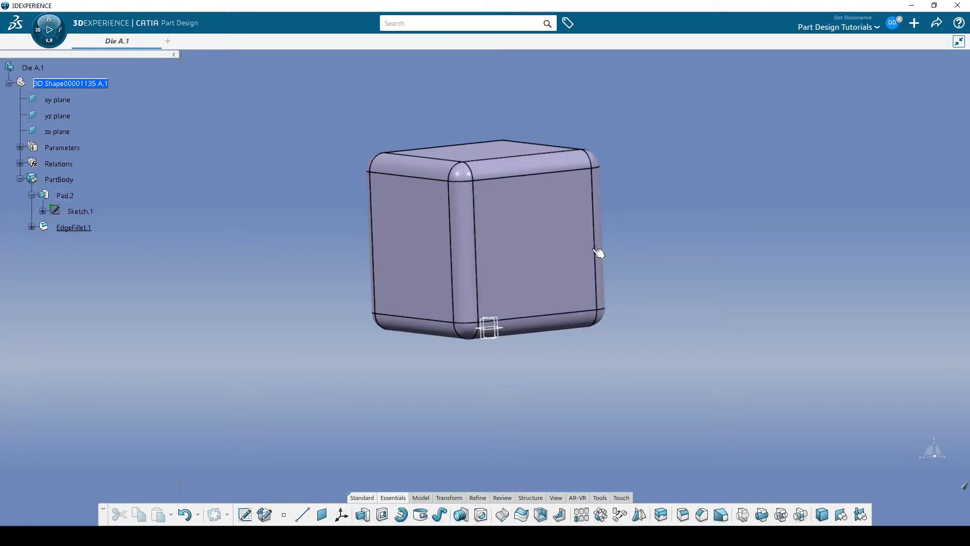
{"action": "left_click", "coordinate": [533, 236]}
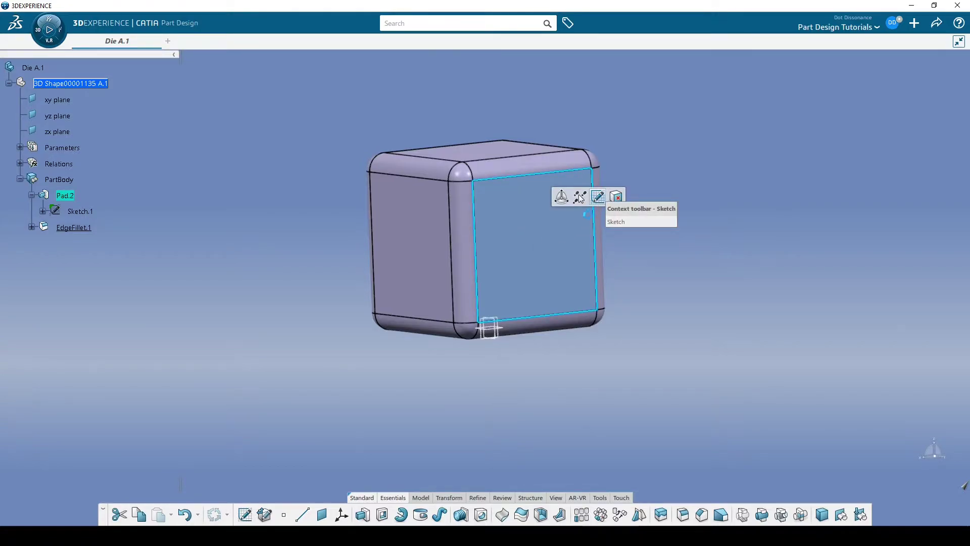
{"action": "left_click", "coordinate": [580, 197]}
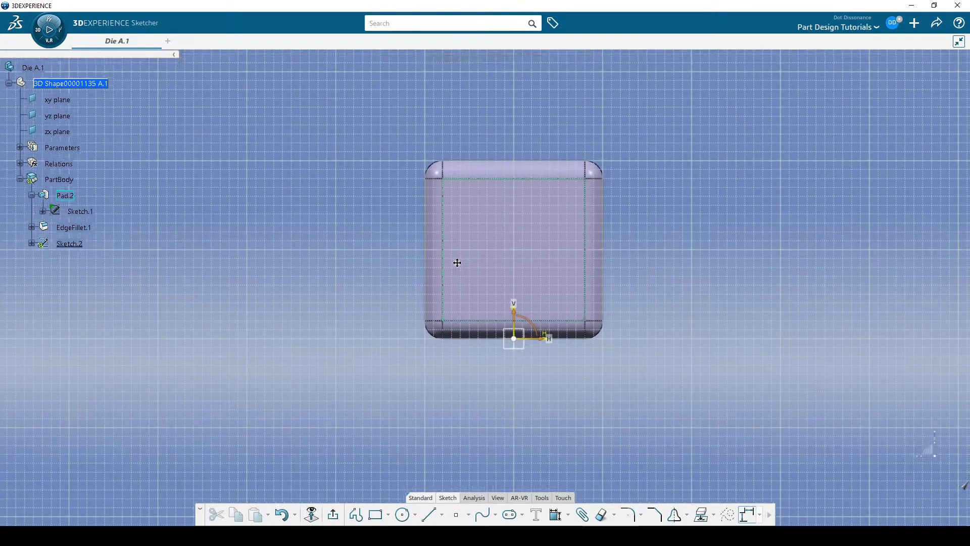
{"action": "middle_click_drag", "start_coordinate": [458, 263], "coordinate": [457, 279]}
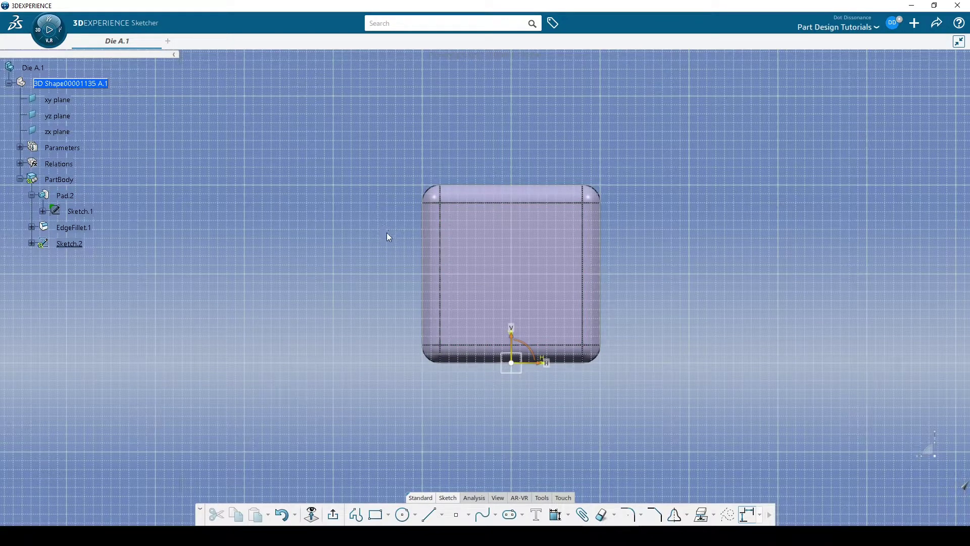
Step: Sketch a circle centred on the vertical axis in the upper half of the die face
{"action": "left_click", "coordinate": [409, 514]}
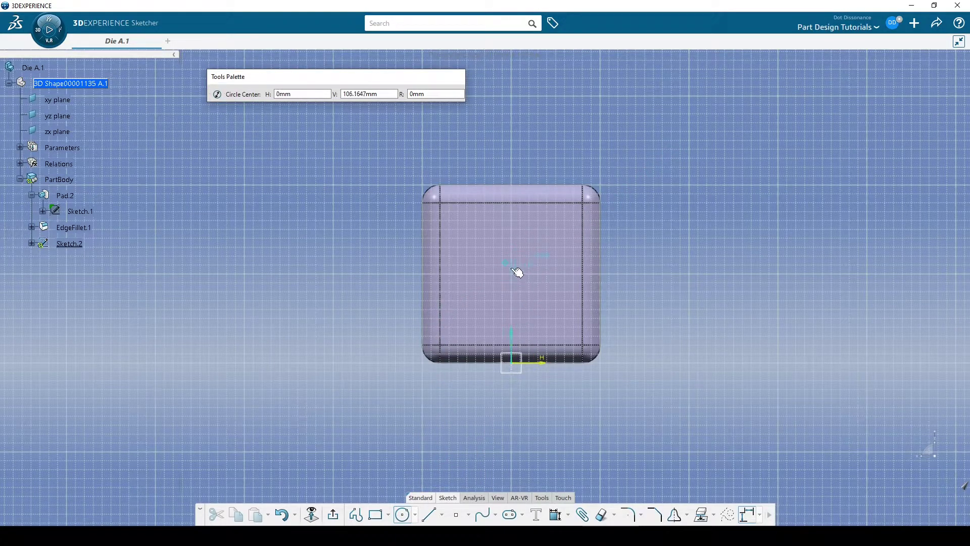
{"action": "scroll", "coordinate": [513, 277], "scroll_direction": "up", "scroll_amount": 5}
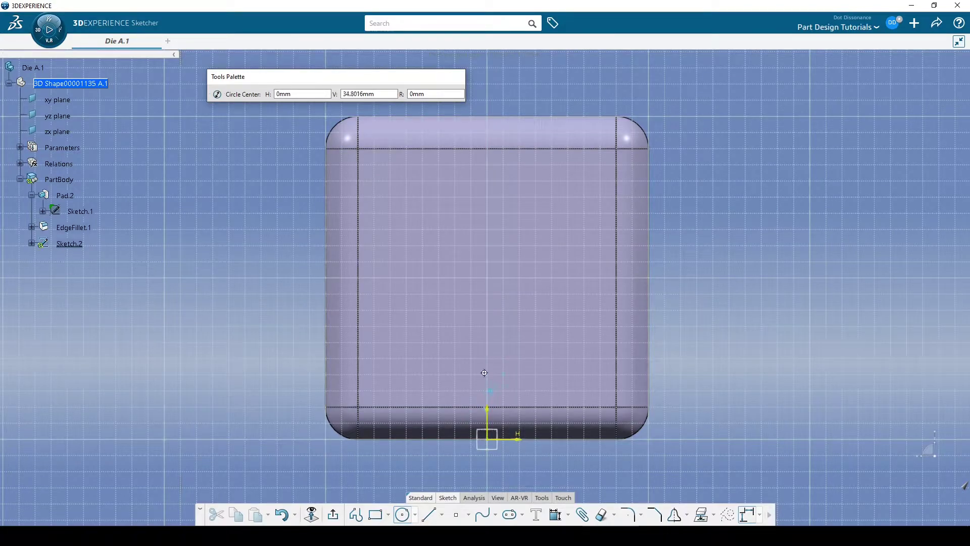
{"action": "left_click", "coordinate": [488, 221]}
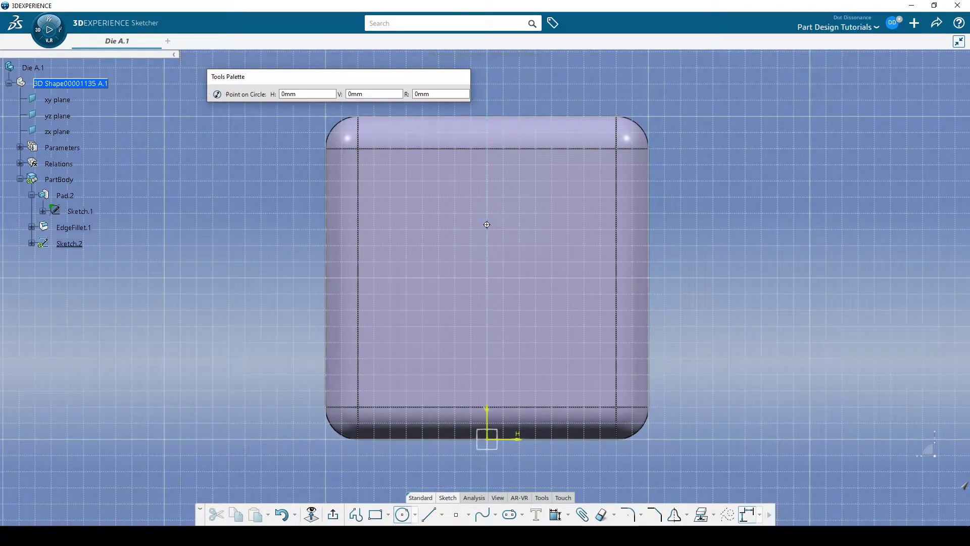
{"action": "left_click", "coordinate": [514, 252]}
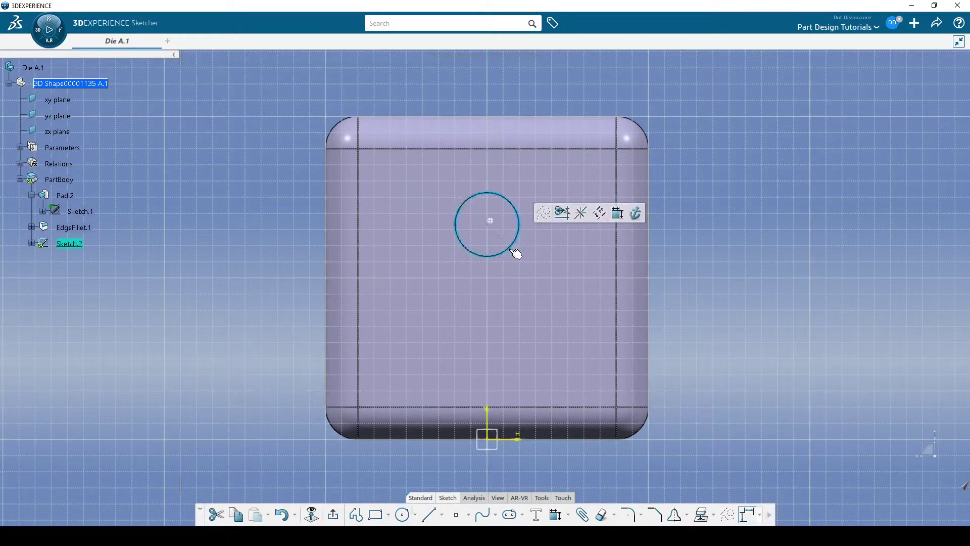
{"action": "left_click", "coordinate": [533, 270]}
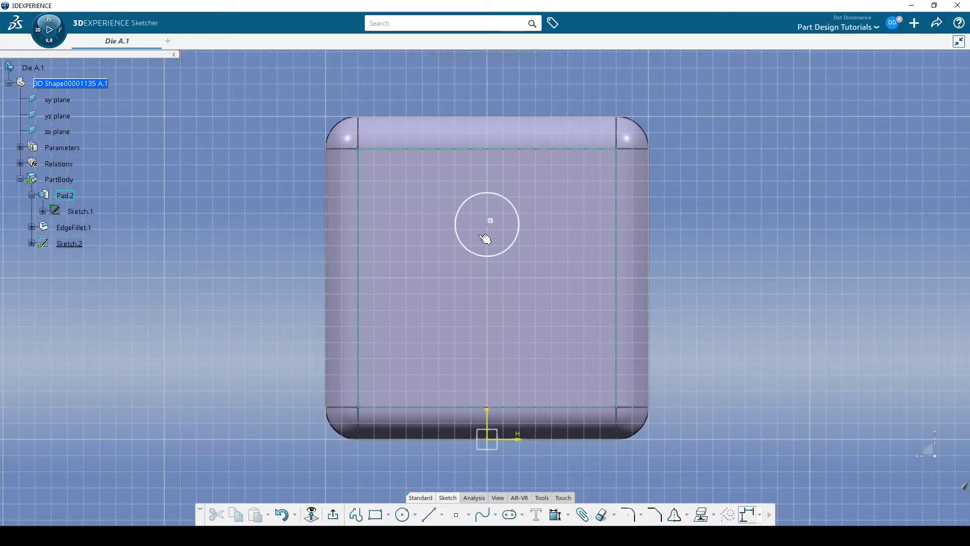
Step: Shrink the circle to about half its size and move its centre slightly upward along the vertical axis
{"action": "left_click", "coordinate": [509, 252]}
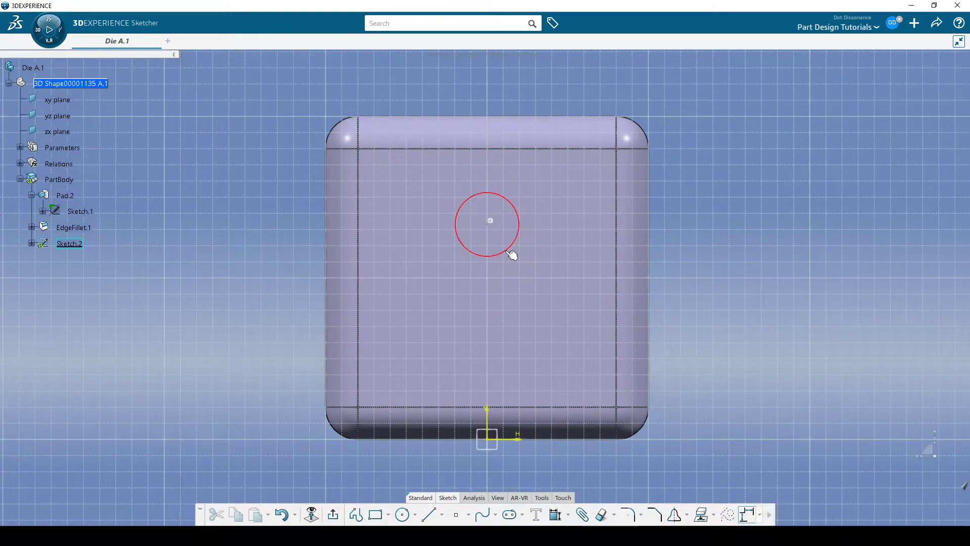
{"action": "left_click_drag", "start_coordinate": [515, 251], "coordinate": [498, 240]}
{"action": "left_click", "coordinate": [722, 253]}
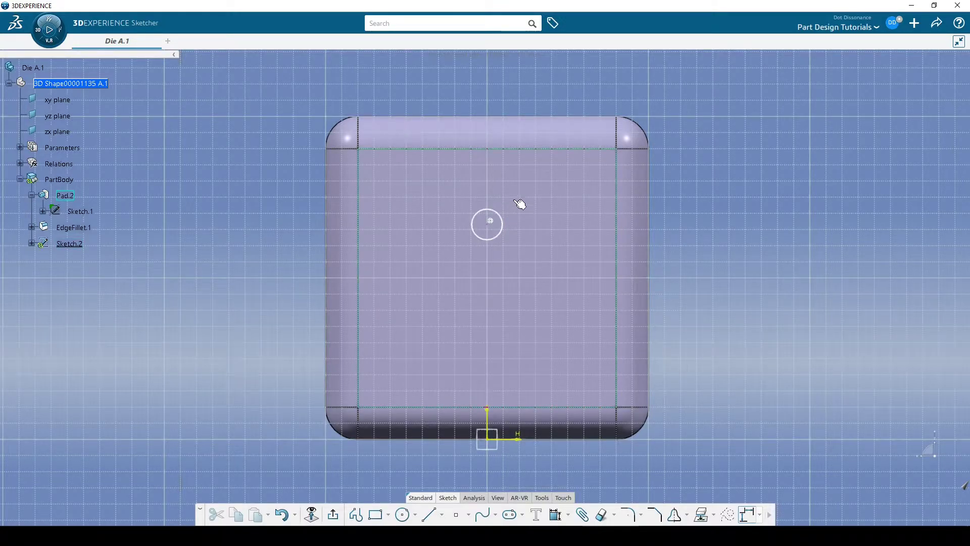
{"action": "left_click", "coordinate": [490, 228]}
{"action": "mouse_move", "coordinate": [490, 229]}
{"action": "left_mouse_down"}
{"action": "mouse_move", "coordinate": [488, 299]}
{"action": "mouse_move", "coordinate": [494, 217]}
{"action": "left_mouse_up"}
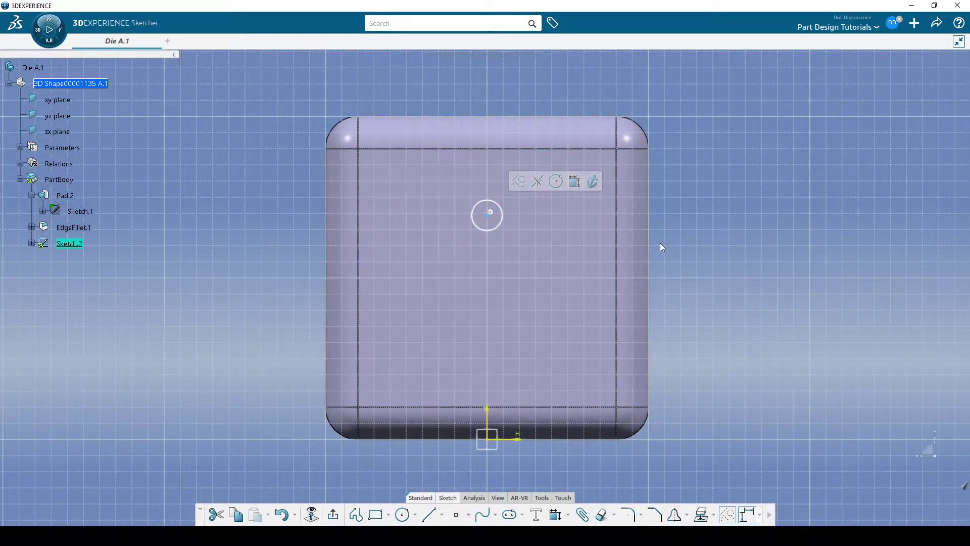
{"action": "left_click", "coordinate": [498, 213]}
{"action": "left_click", "coordinate": [781, 273]}
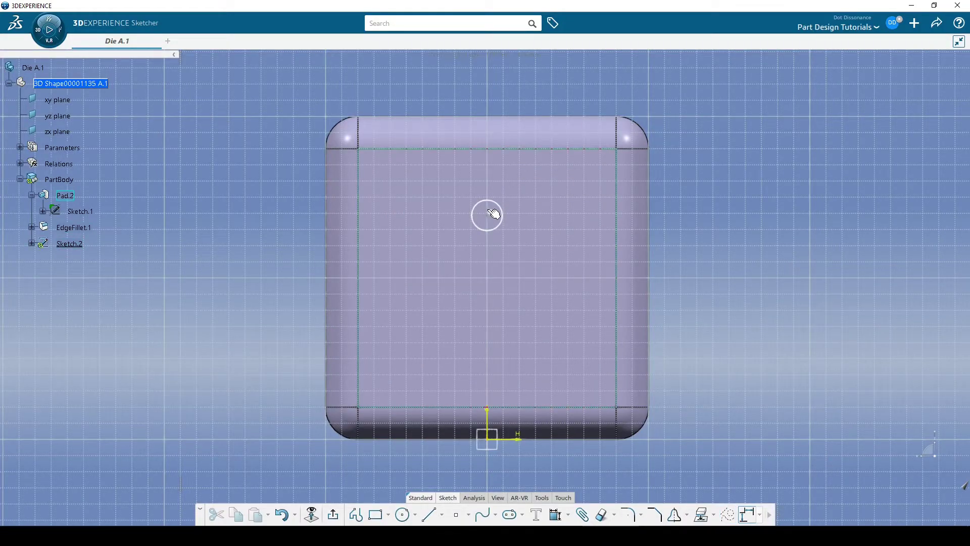
Step: Open the definition of the circle centre's coincidence constraint and expand its supporting-element details
{"action": "left_click", "coordinate": [494, 214]}
{"action": "left_click", "coordinate": [728, 271]}
{"action": "left_click", "coordinate": [496, 214]}
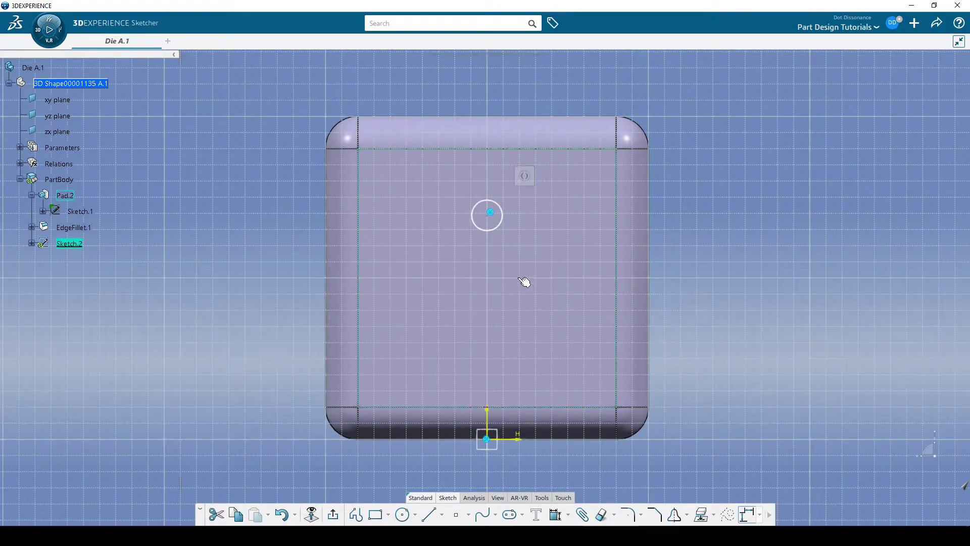
{"action": "left_click", "coordinate": [497, 216]}
{"action": "mouse_move", "coordinate": [508, 242]}
{"action": "middle_mouse_down"}
{"action": "mouse_move", "coordinate": [517, 268]}
{"action": "mouse_move", "coordinate": [528, 259]}
{"action": "middle_mouse_up"}
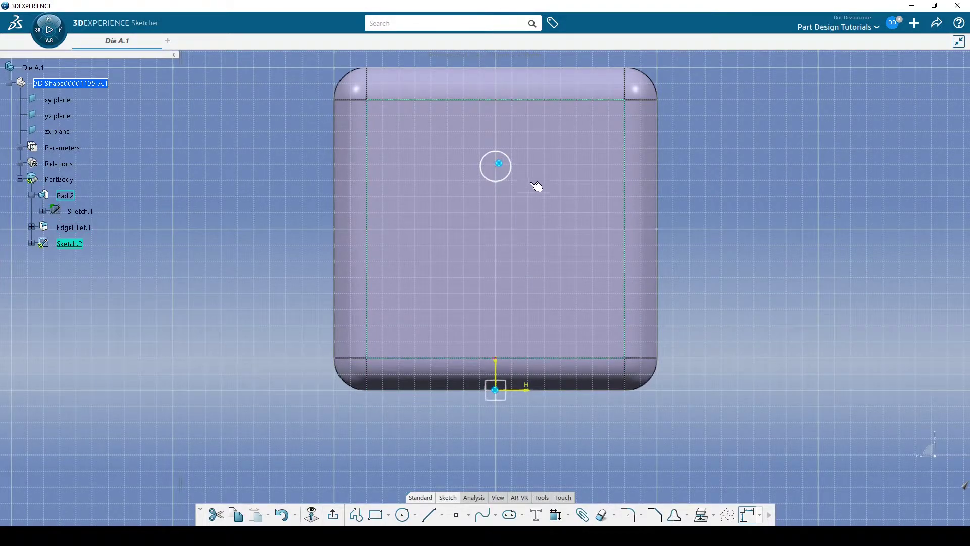
{"action": "double_click", "coordinate": [503, 165]}
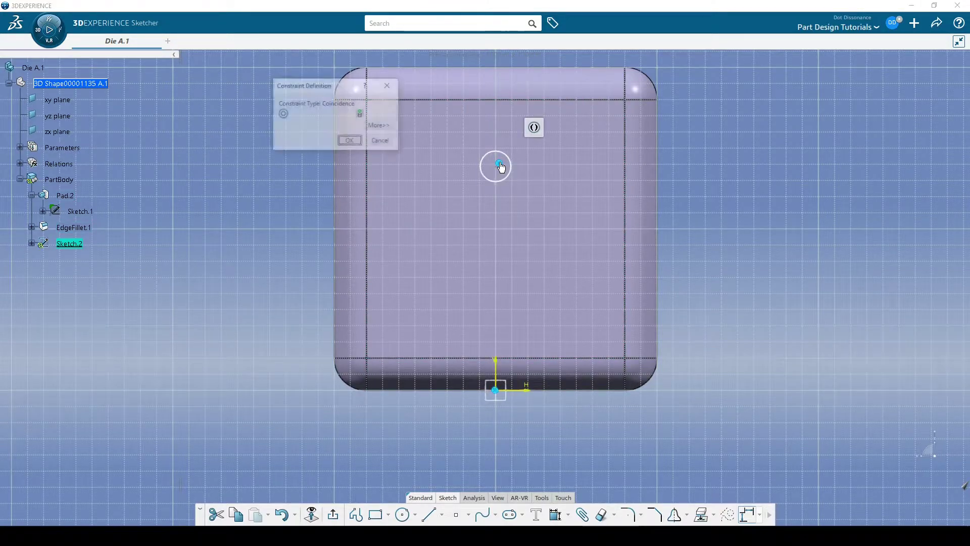
{"action": "left_click_drag", "start_coordinate": [341, 92], "coordinate": [318, 91]}
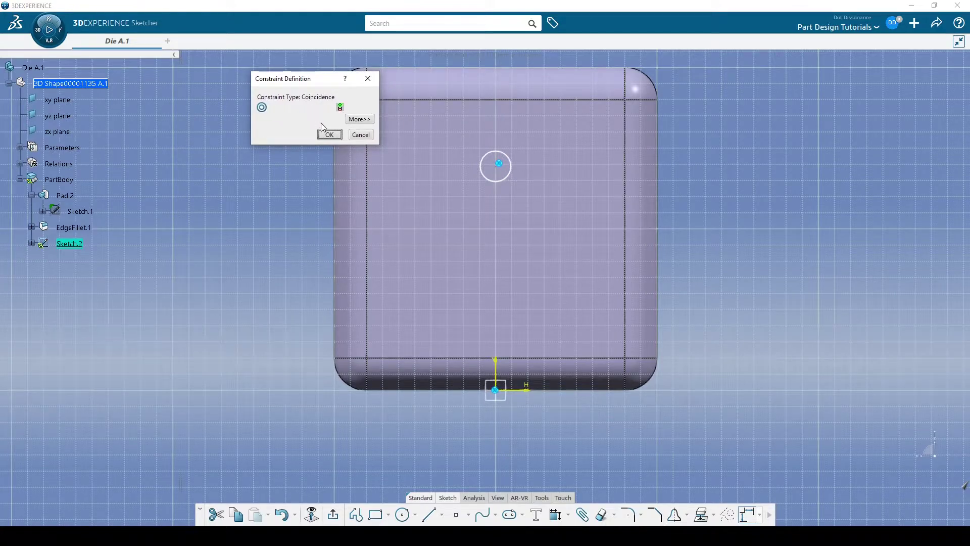
{"action": "left_click", "coordinate": [359, 120]}
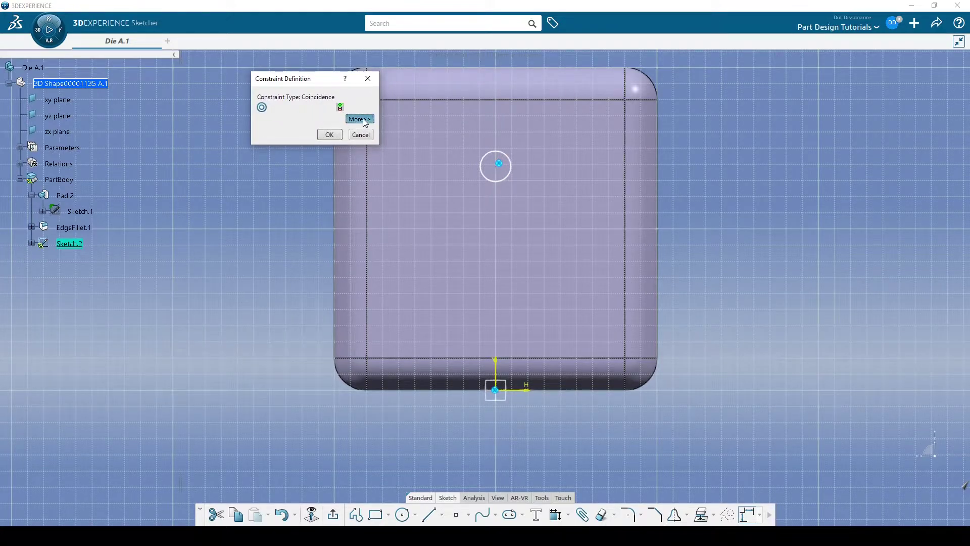
{"action": "left_click_drag", "start_coordinate": [465, 83], "coordinate": [765, 88]}
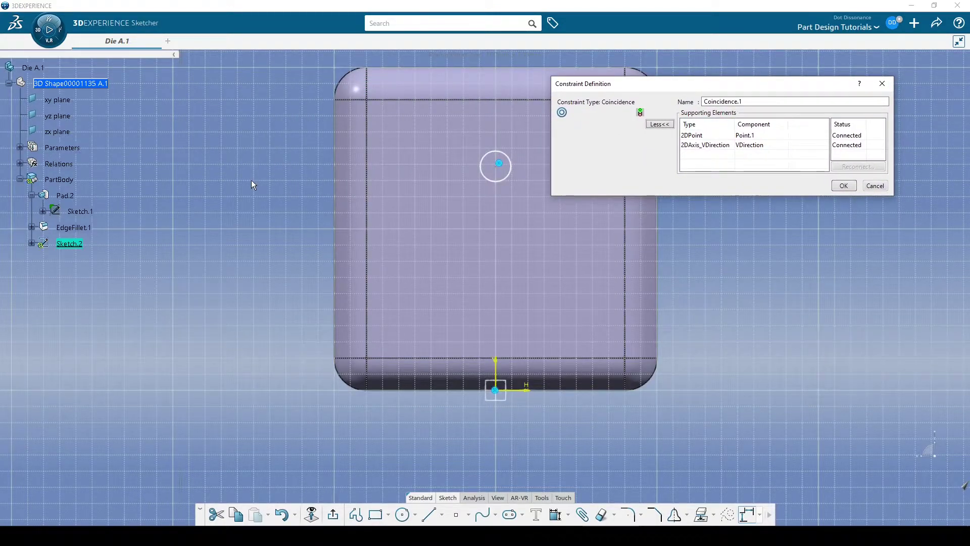
Step: Expand the Sketch.2 and Geometry branches, examine the constraint's point and vertical-direction supports, and close the constraint definition
{"action": "left_click", "coordinate": [32, 244]}
{"action": "left_click", "coordinate": [32, 245]}
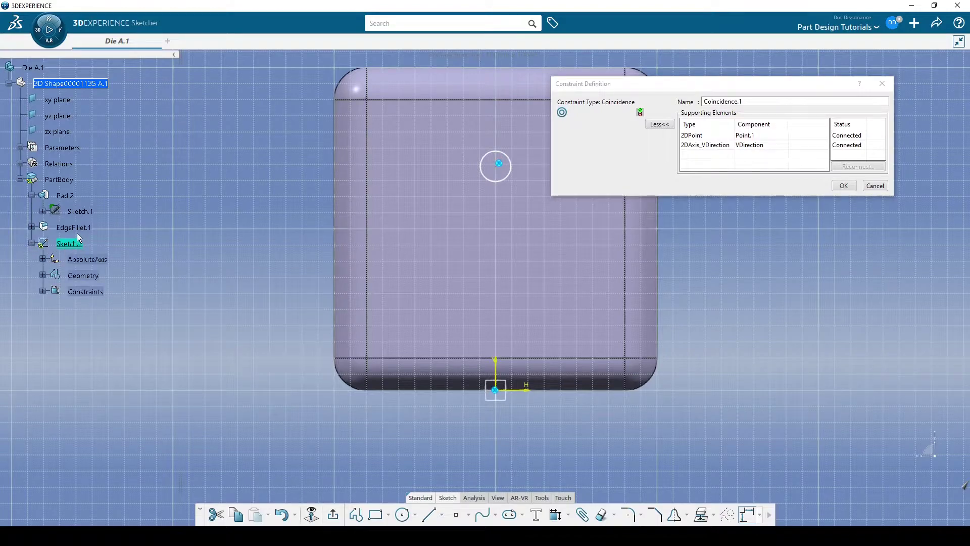
{"action": "left_click", "coordinate": [43, 275]}
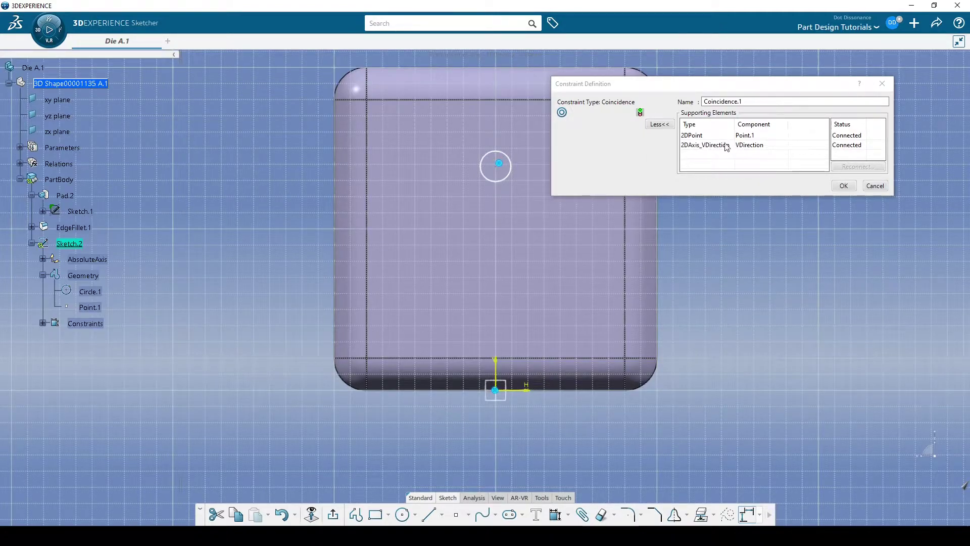
{"action": "left_click", "coordinate": [696, 136]}
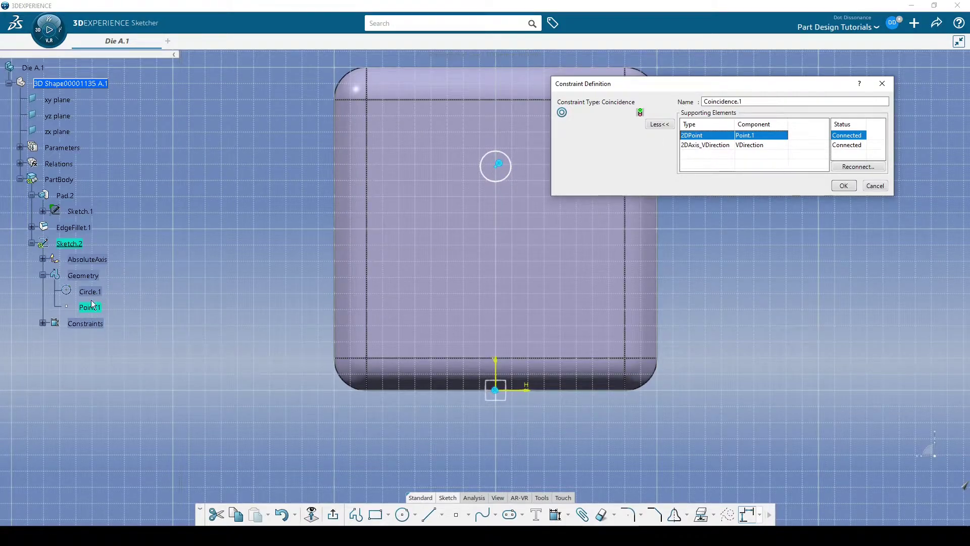
{"action": "left_click", "coordinate": [715, 146]}
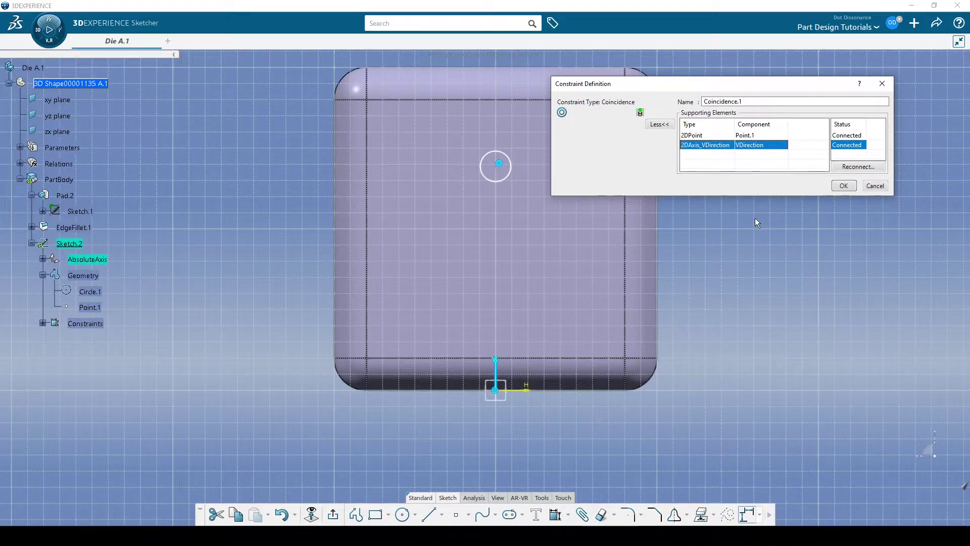
{"action": "left_click", "coordinate": [843, 186]}
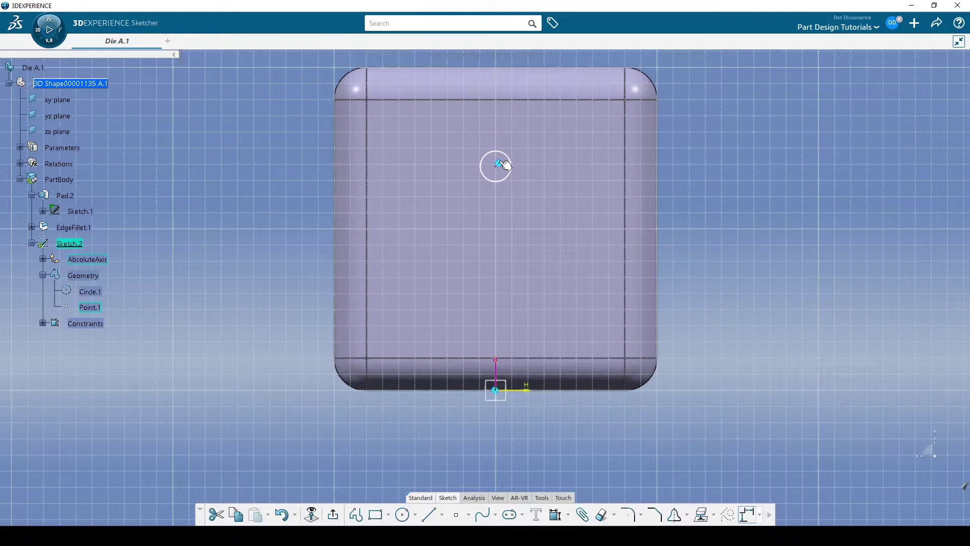
Step: Remove the coincidence constraint between the circle's centre and the vertical axis
{"action": "key", "text": "ctrl+z"}
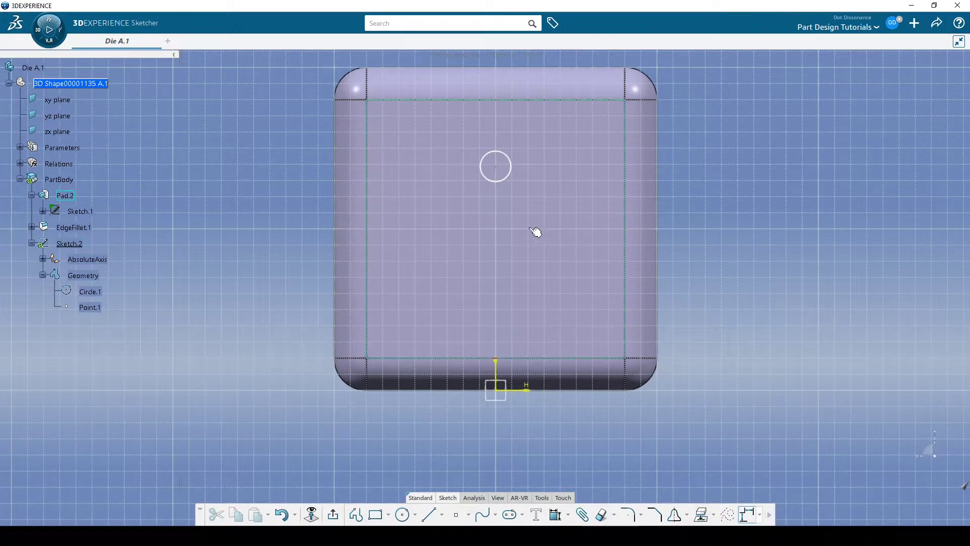
{"action": "left_click", "coordinate": [500, 168]}
{"action": "left_click", "coordinate": [701, 188]}
Step: Move the circle off the vertical axis toward the upper right of the die face and save the part locally
{"action": "left_click", "coordinate": [496, 166]}
{"action": "mouse_move", "coordinate": [496, 166]}
{"action": "left_mouse_down"}
{"action": "mouse_move", "coordinate": [634, 170]}
{"action": "mouse_move", "coordinate": [606, 217]}
{"action": "mouse_move", "coordinate": [566, 182]}
{"action": "left_mouse_up"}
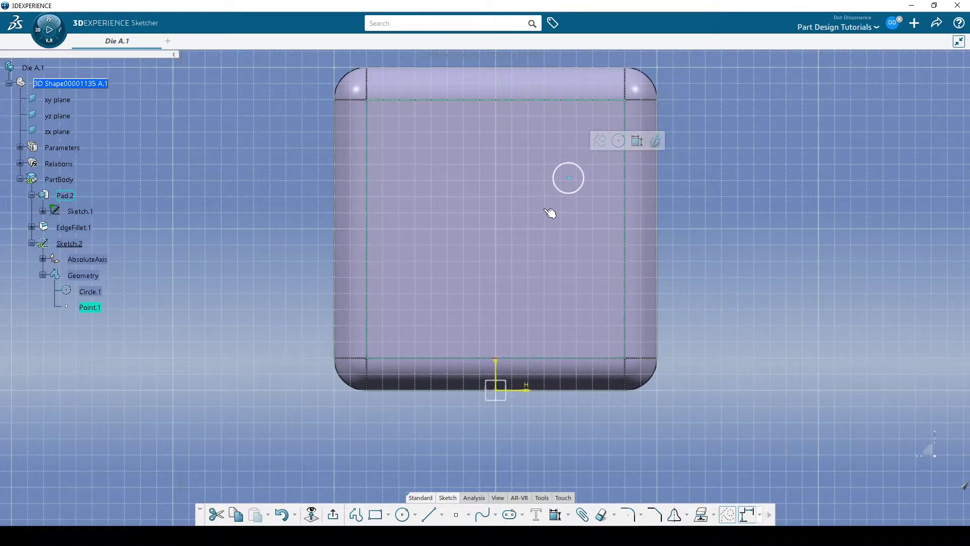
{"action": "left_click", "coordinate": [702, 187]}
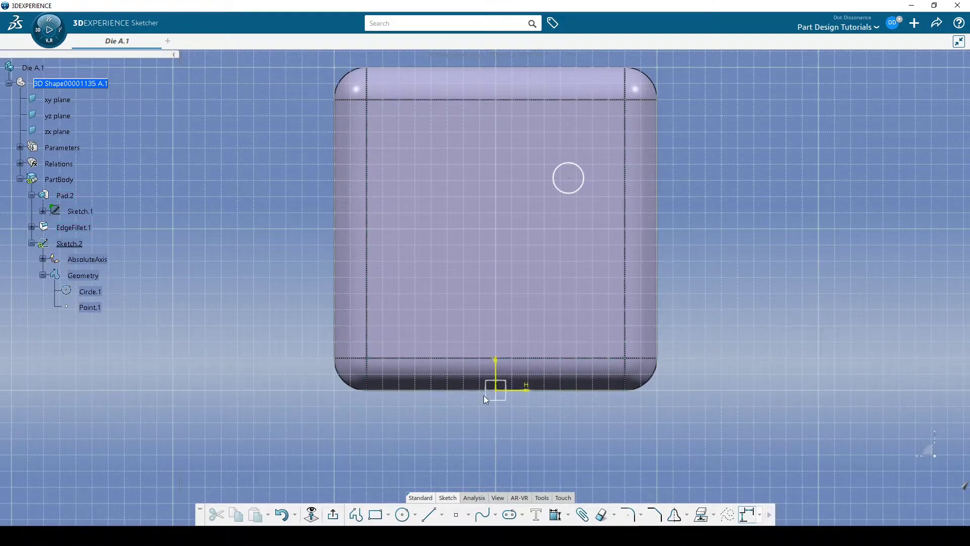
{"action": "key", "text": "ctrl+s"}
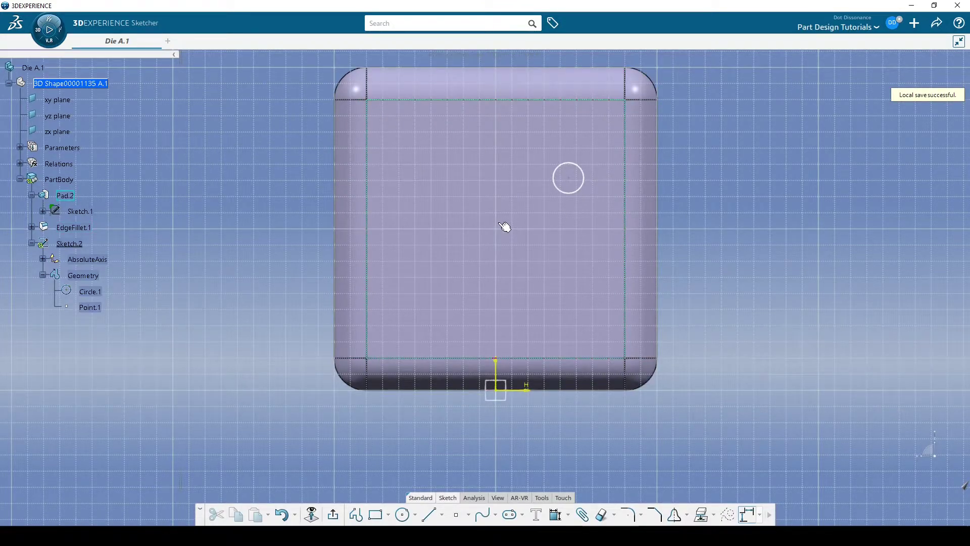
{"action": "left_click", "coordinate": [429, 514]}
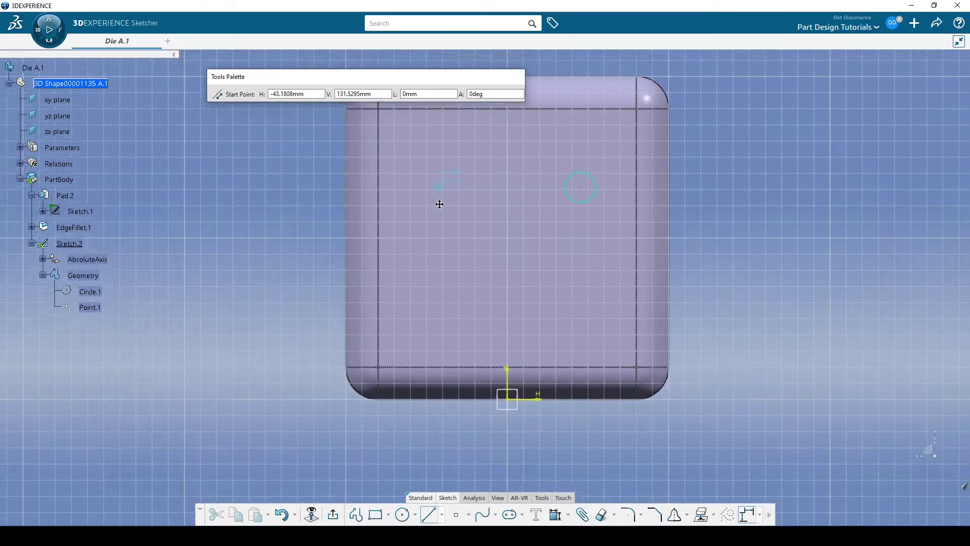
{"action": "middle_click_drag", "start_coordinate": [439, 197], "coordinate": [444, 225]}
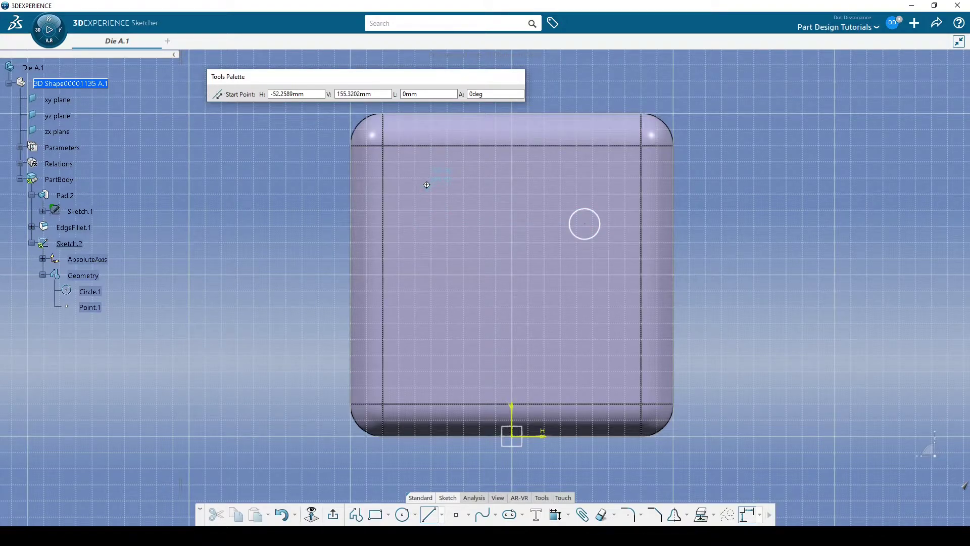
{"action": "key", "text": "Escape"}
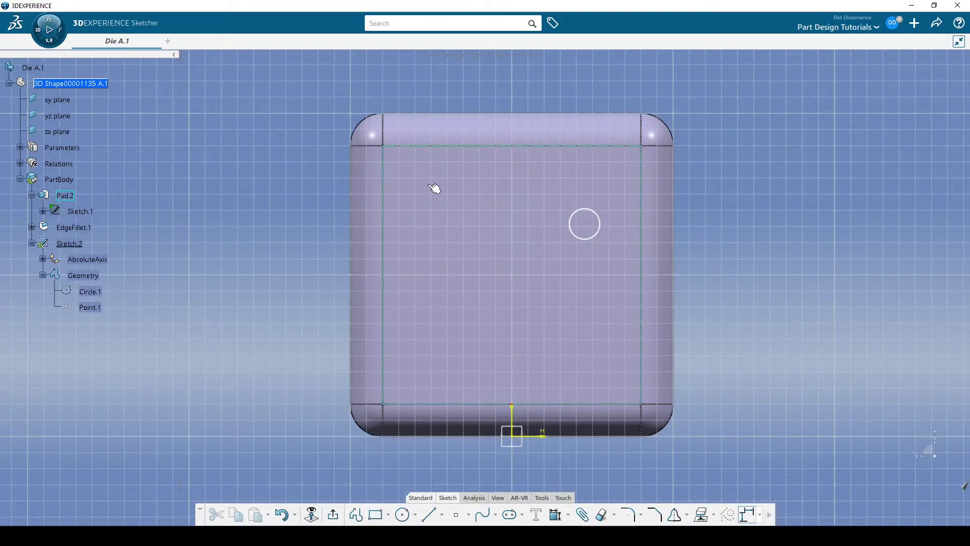
Step: Exit the circle's sketch and return to the 3D part
{"action": "mouse_move", "coordinate": [435, 203]}
{"action": "middle_mouse_down"}
{"action": "mouse_move", "coordinate": [423, 203]}
{"action": "mouse_move", "coordinate": [435, 234]}
{"action": "mouse_move", "coordinate": [515, 280]}
{"action": "mouse_move", "coordinate": [581, 278]}
{"action": "mouse_move", "coordinate": [563, 154]}
{"action": "middle_mouse_up"}
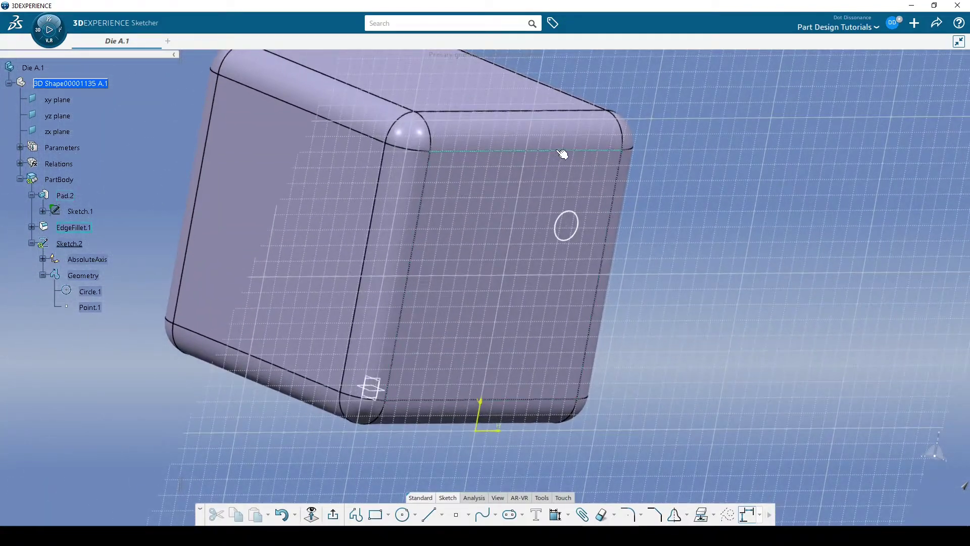
{"action": "middle_click_drag", "start_coordinate": [453, 258], "coordinate": [470, 269]}
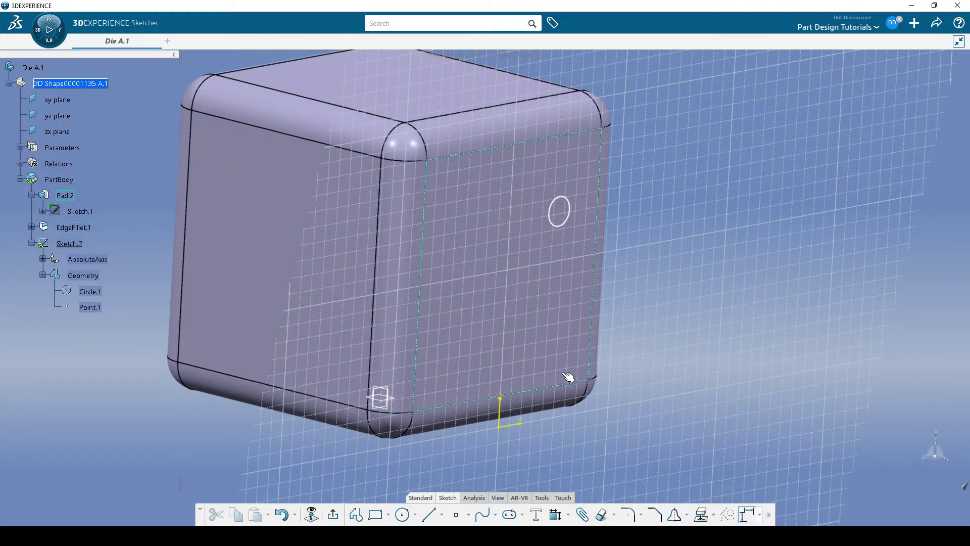
{"action": "middle_click_drag", "start_coordinate": [680, 231], "coordinate": [475, 156]}
{"action": "scroll", "coordinate": [679, 208], "scroll_direction": "down", "scroll_amount": 3}
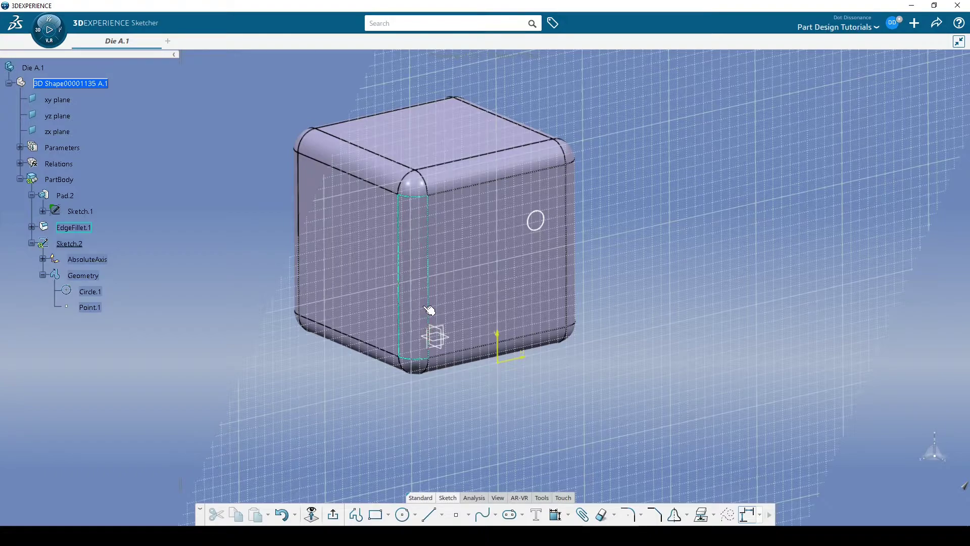
{"action": "left_click", "coordinate": [334, 514]}
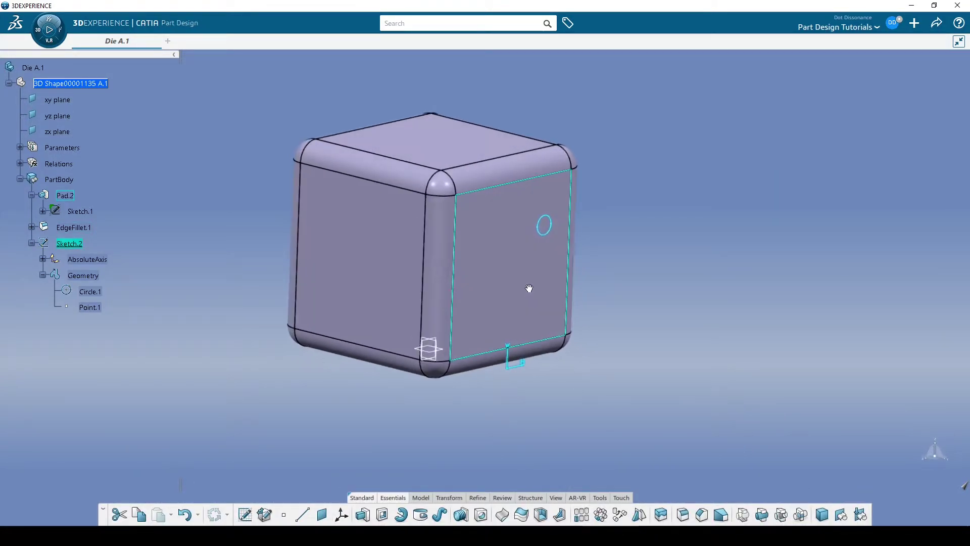
{"action": "left_click", "coordinate": [652, 297]}
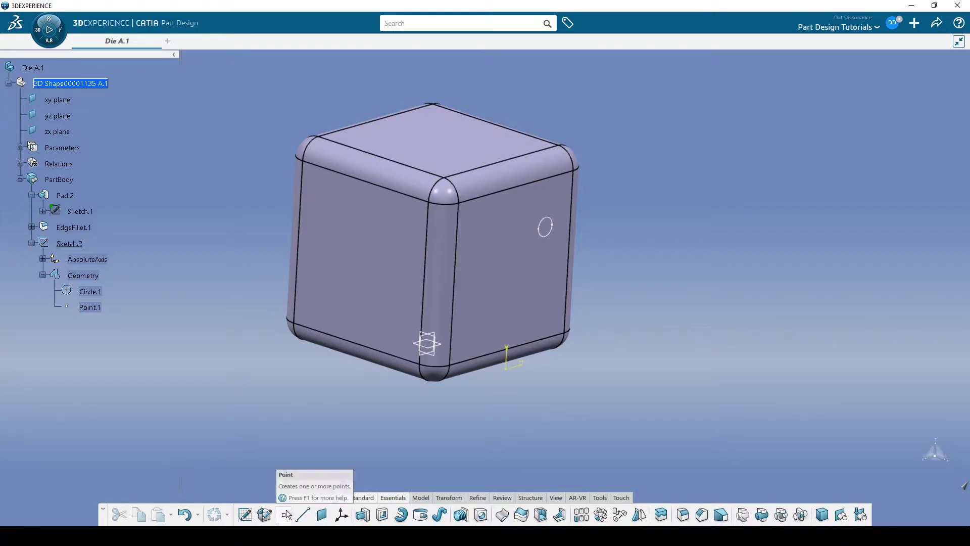
Step: Create a plane offset outward from the die face carrying the circle, about one die width away from it
{"action": "left_click", "coordinate": [321, 515]}
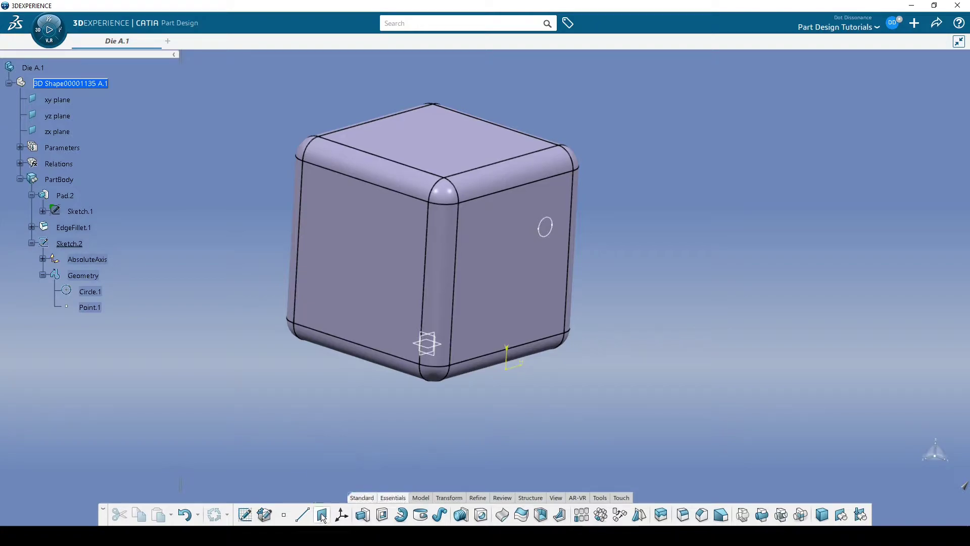
{"action": "left_click_drag", "start_coordinate": [576, 78], "coordinate": [845, 98]}
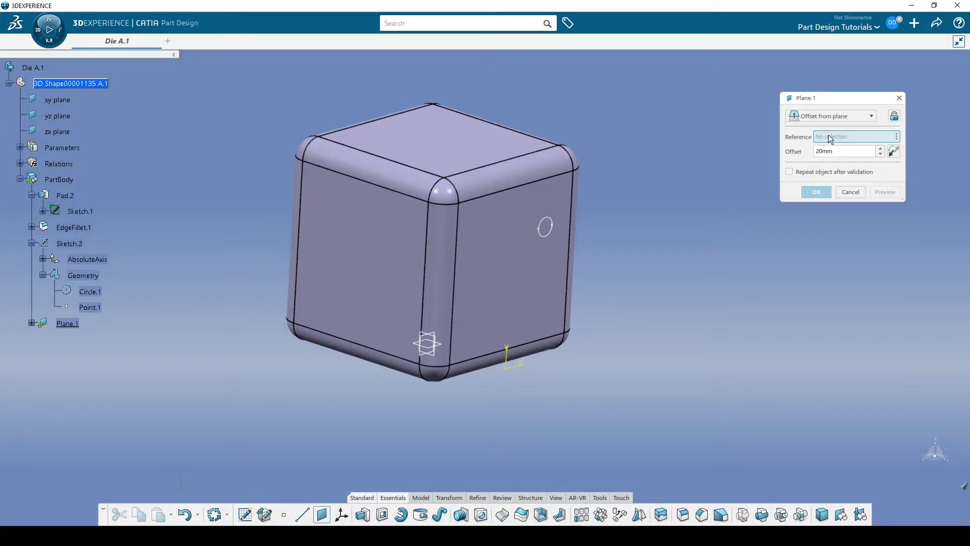
{"action": "left_click", "coordinate": [524, 272]}
{"action": "middle_click_drag", "start_coordinate": [524, 271], "coordinate": [298, 326]}
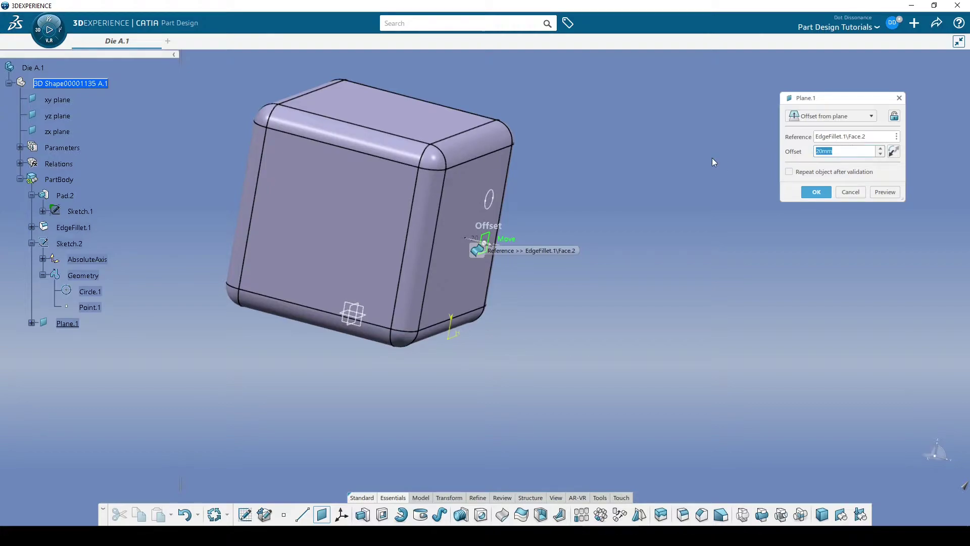
{"action": "type", "text": "100"}
{"action": "left_click", "coordinate": [889, 197]}
{"action": "middle_click_drag", "start_coordinate": [652, 306], "coordinate": [588, 219]}
{"action": "left_click_drag", "start_coordinate": [859, 152], "coordinate": [759, 150]}
{"action": "type", "text": "2"}
{"action": "key", "text": "Return"}
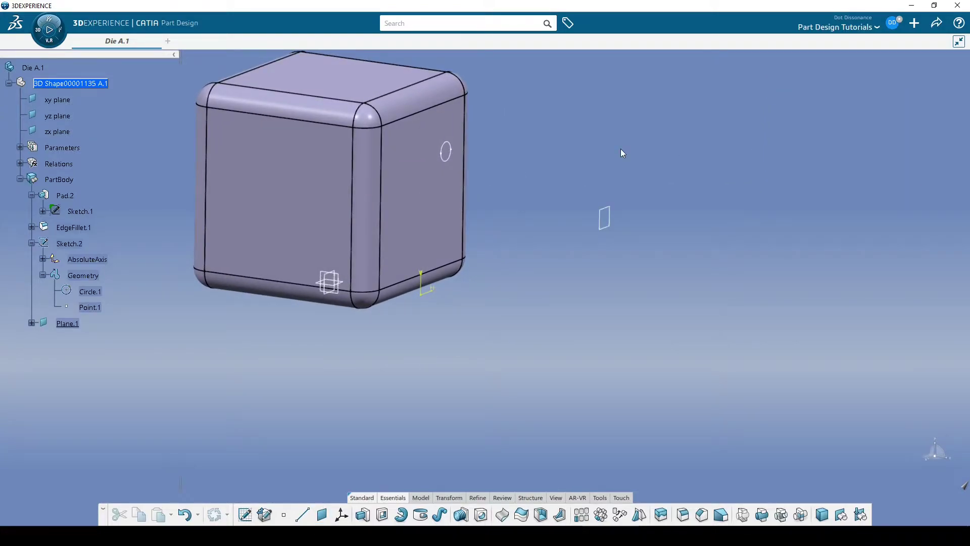
Step: Start a new sketch on the offset plane beside the die
{"action": "middle_click_drag", "start_coordinate": [742, 317], "coordinate": [651, 274]}
{"action": "left_click", "coordinate": [651, 246]}
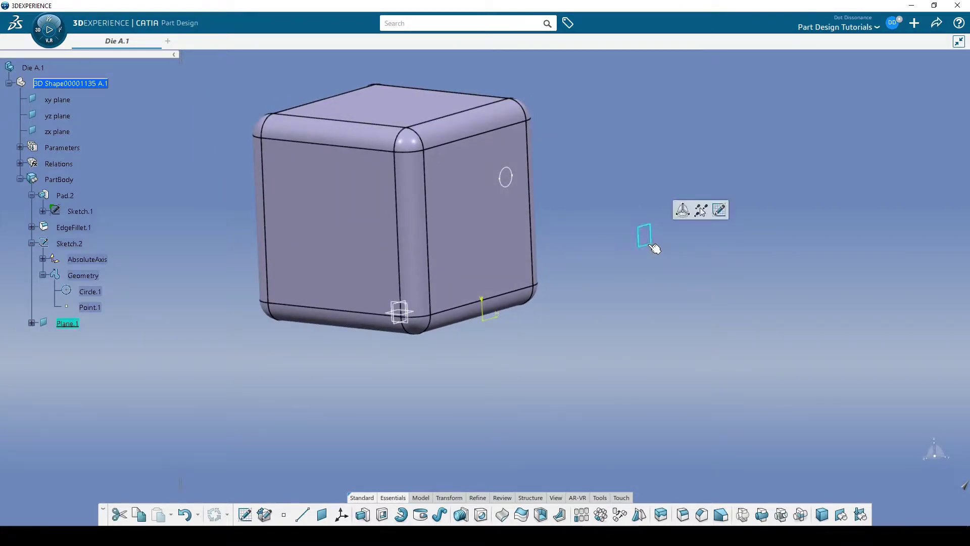
{"action": "left_click", "coordinate": [719, 210]}
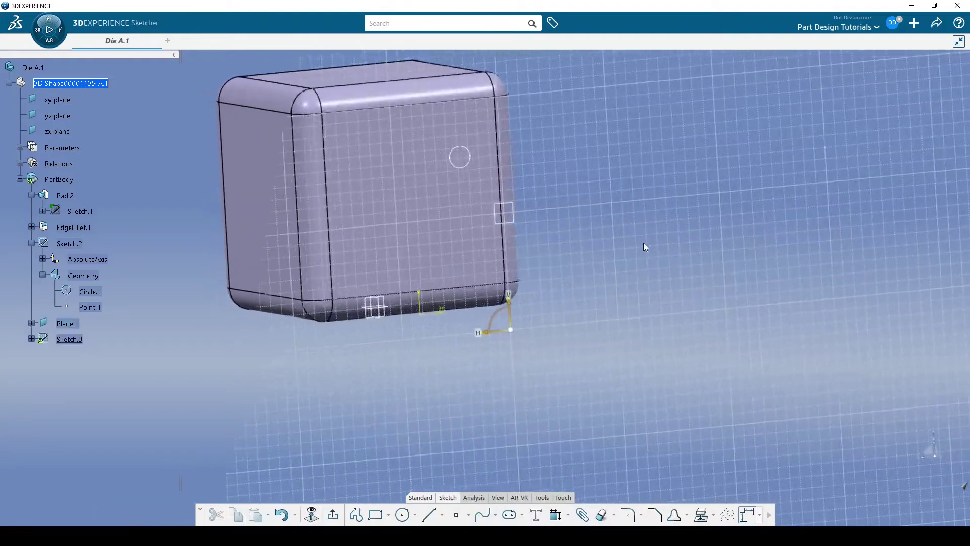
Step: Sketch a circle on the offset plane, nearly half the die's width across and overlapping the plane's marker
{"action": "left_click", "coordinate": [402, 514]}
{"action": "left_click", "coordinate": [524, 226]}
{"action": "left_click", "coordinate": [565, 256]}
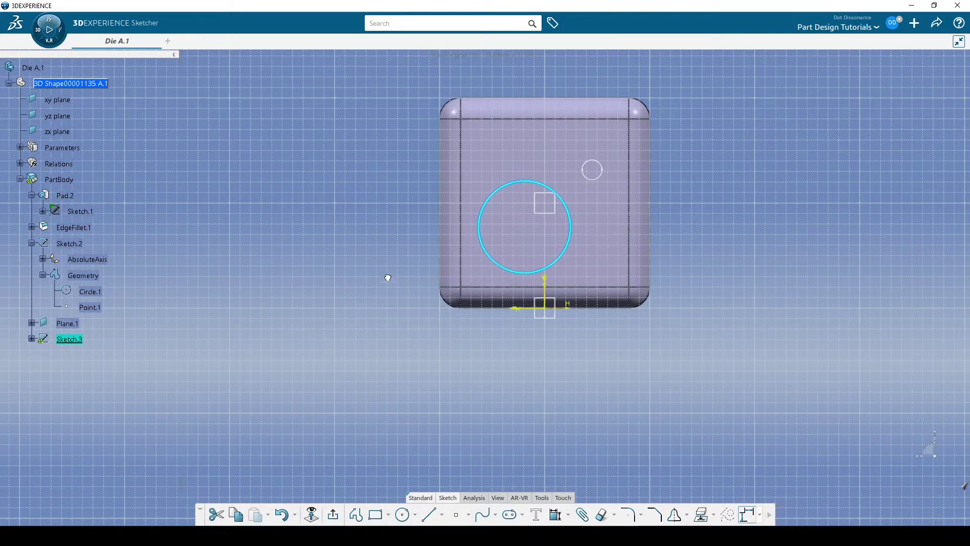
Step: Compare the circle's position with the die from an angle and remove the circle from the offset-plane sketch
{"action": "middle_click_drag", "start_coordinate": [313, 223], "coordinate": [618, 253]}
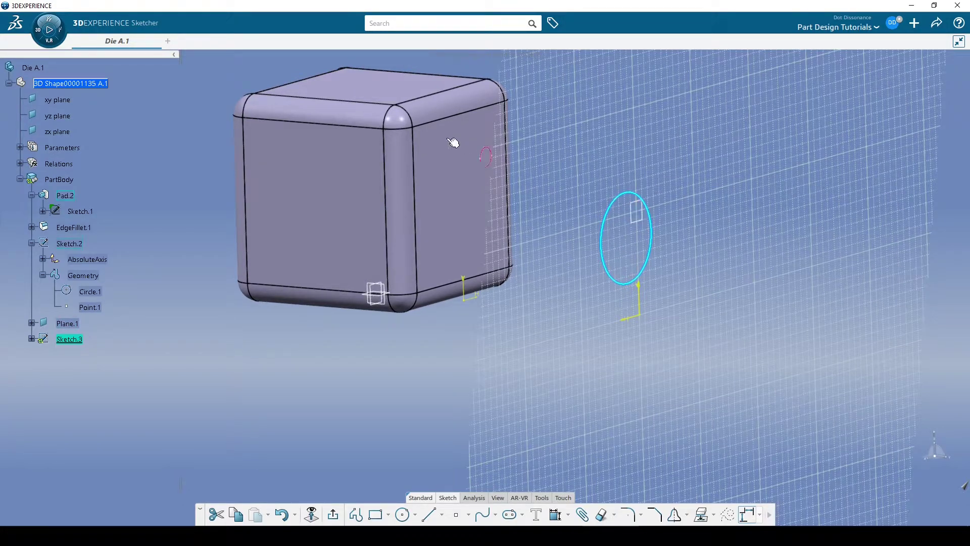
{"action": "middle_click_drag", "start_coordinate": [459, 240], "coordinate": [527, 276]}
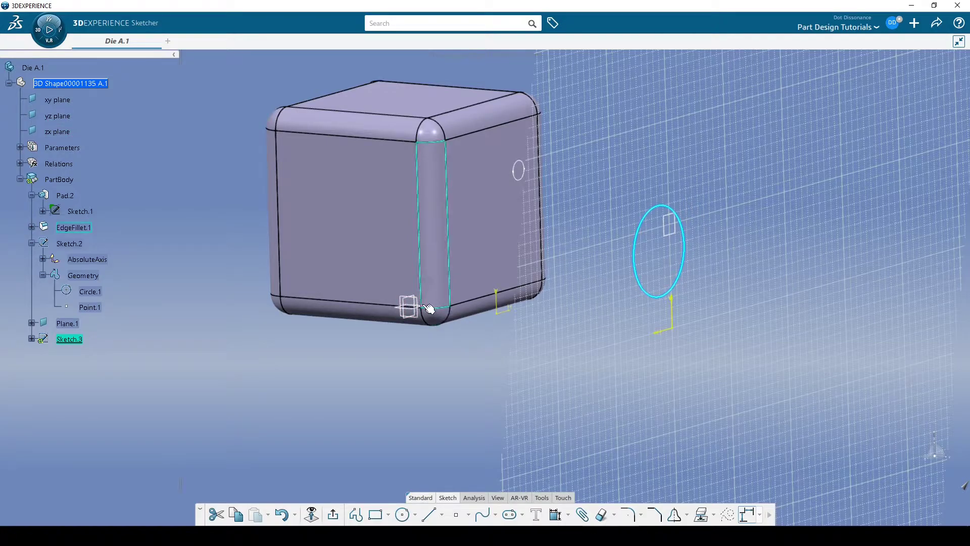
{"action": "mouse_move", "coordinate": [756, 195]}
{"action": "middle_mouse_down"}
{"action": "mouse_move", "coordinate": [745, 207]}
{"action": "mouse_move", "coordinate": [721, 182]}
{"action": "mouse_move", "coordinate": [547, 147]}
{"action": "mouse_move", "coordinate": [608, 143]}
{"action": "mouse_move", "coordinate": [579, 159]}
{"action": "middle_mouse_up"}
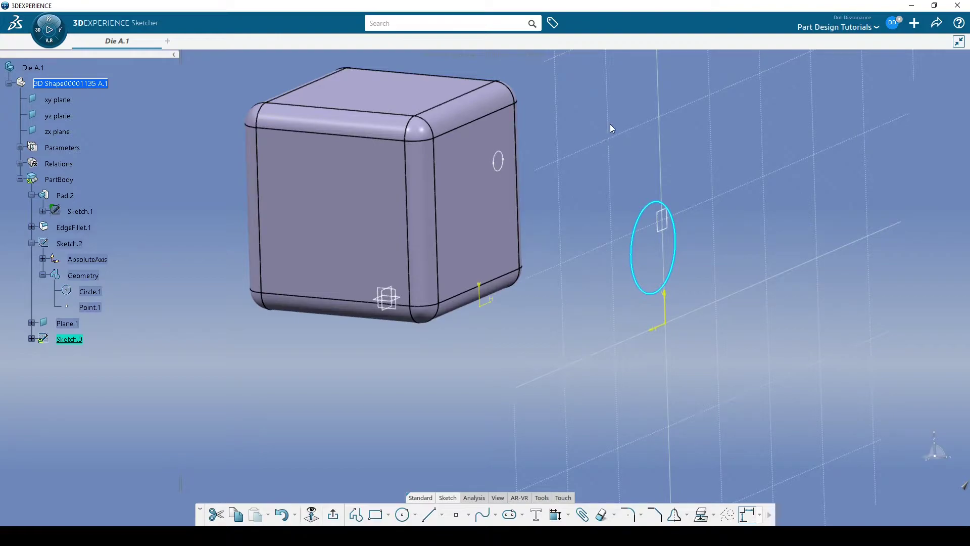
{"action": "middle_click_drag", "start_coordinate": [597, 203], "coordinate": [592, 221]}
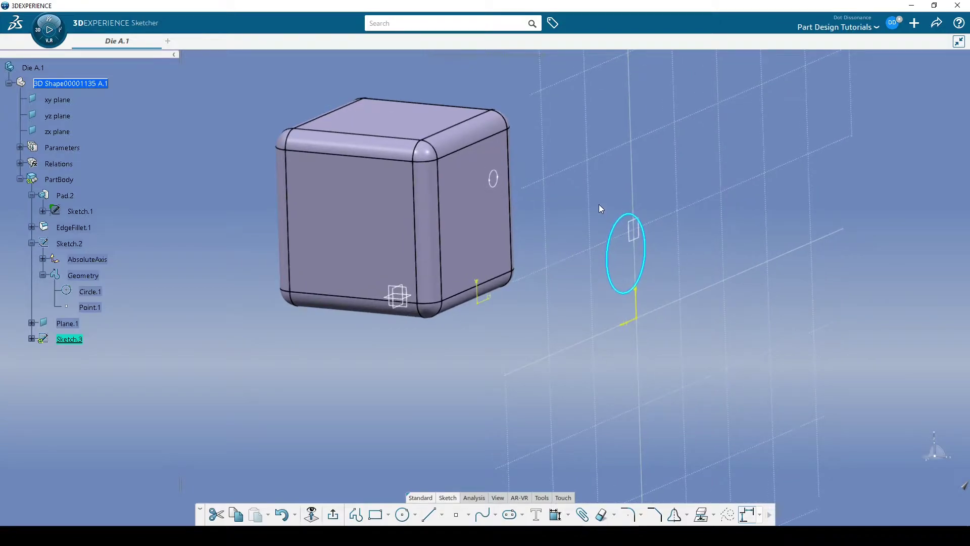
{"action": "left_click", "coordinate": [599, 202]}
{"action": "mouse_move", "coordinate": [656, 230]}
{"action": "middle_mouse_down"}
{"action": "mouse_move", "coordinate": [562, 266]}
{"action": "mouse_move", "coordinate": [454, 268]}
{"action": "mouse_move", "coordinate": [420, 197]}
{"action": "mouse_move", "coordinate": [489, 197]}
{"action": "mouse_move", "coordinate": [404, 255]}
{"action": "mouse_move", "coordinate": [435, 265]}
{"action": "mouse_move", "coordinate": [452, 255]}
{"action": "mouse_move", "coordinate": [457, 224]}
{"action": "mouse_move", "coordinate": [559, 318]}
{"action": "mouse_move", "coordinate": [578, 306]}
{"action": "mouse_move", "coordinate": [544, 340]}
{"action": "mouse_move", "coordinate": [433, 127]}
{"action": "middle_mouse_up"}
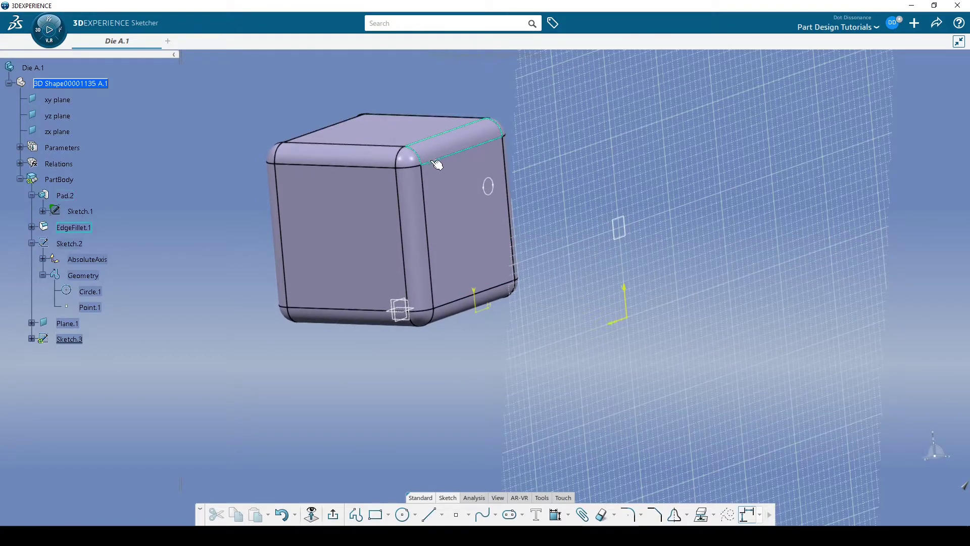
Step: Project the upper straight edge of the die face carrying the circle onto the offset-plane sketch
{"action": "left_click", "coordinate": [440, 163]}
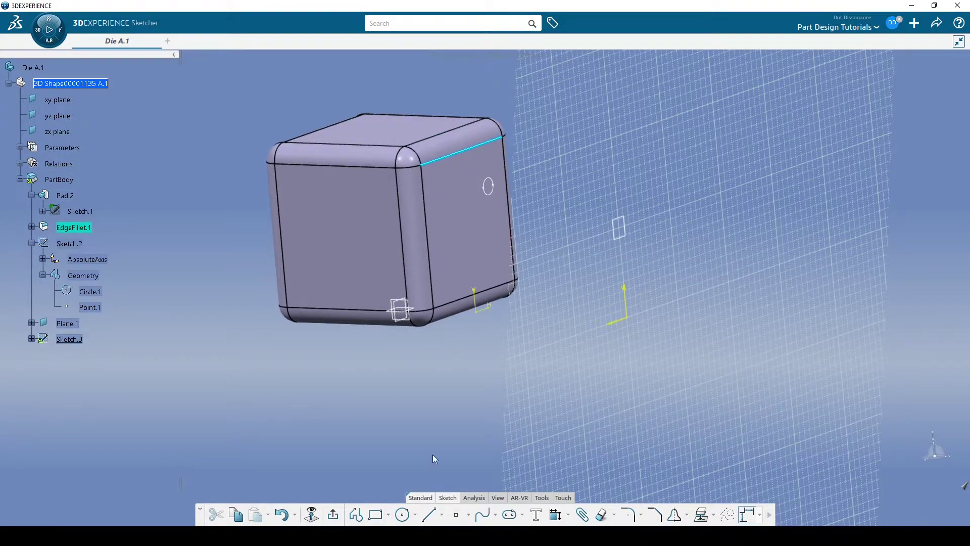
{"action": "left_click", "coordinate": [588, 115]}
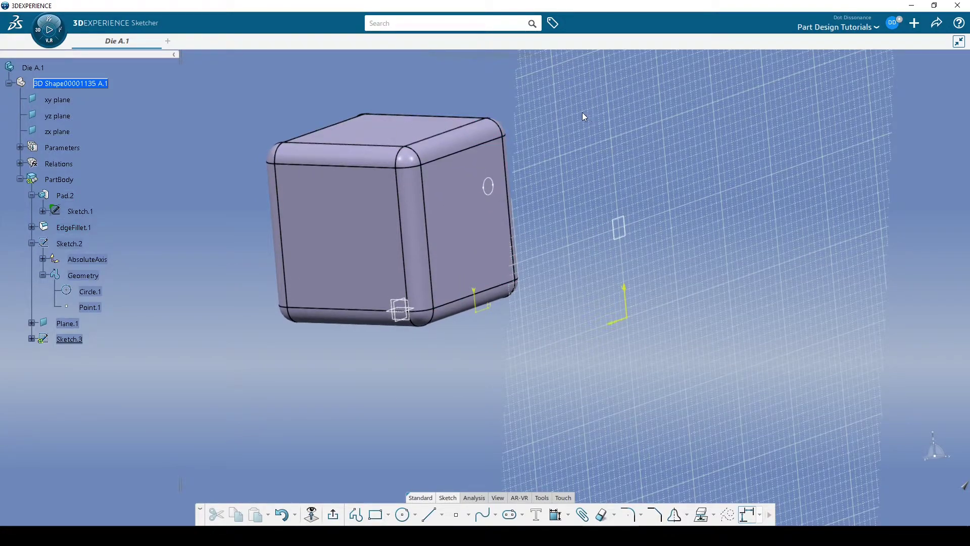
{"action": "left_click", "coordinate": [495, 146]}
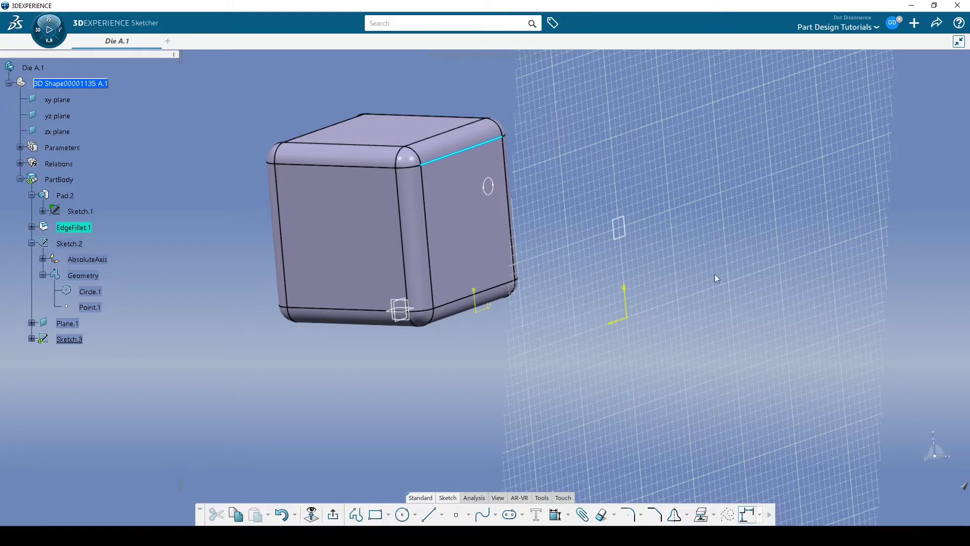
{"action": "left_click", "coordinate": [713, 515]}
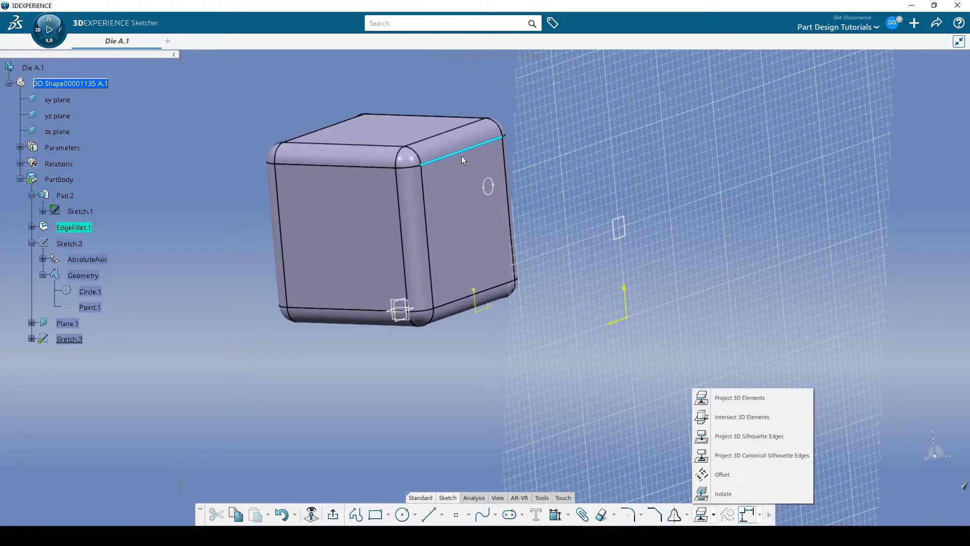
{"action": "left_click", "coordinate": [744, 398]}
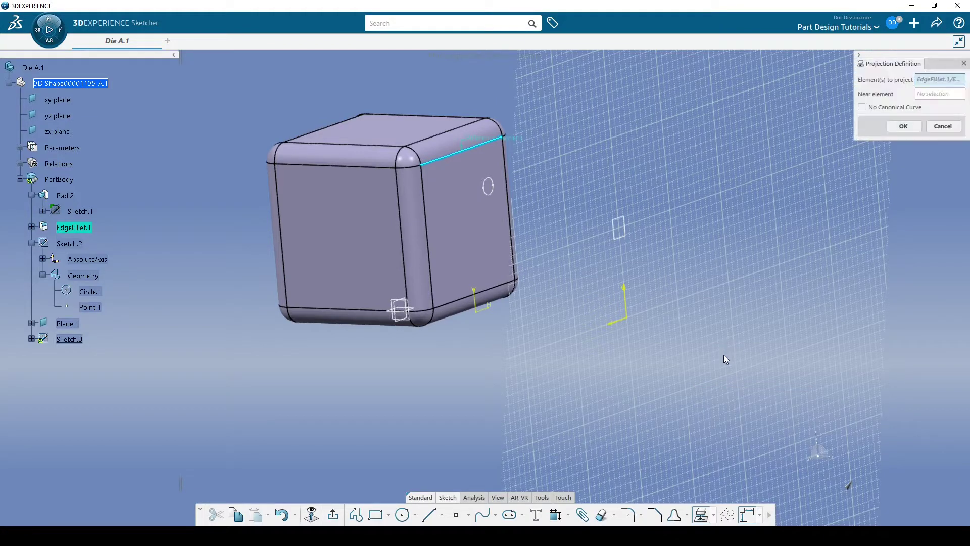
{"action": "left_click_drag", "start_coordinate": [891, 65], "coordinate": [771, 107]}
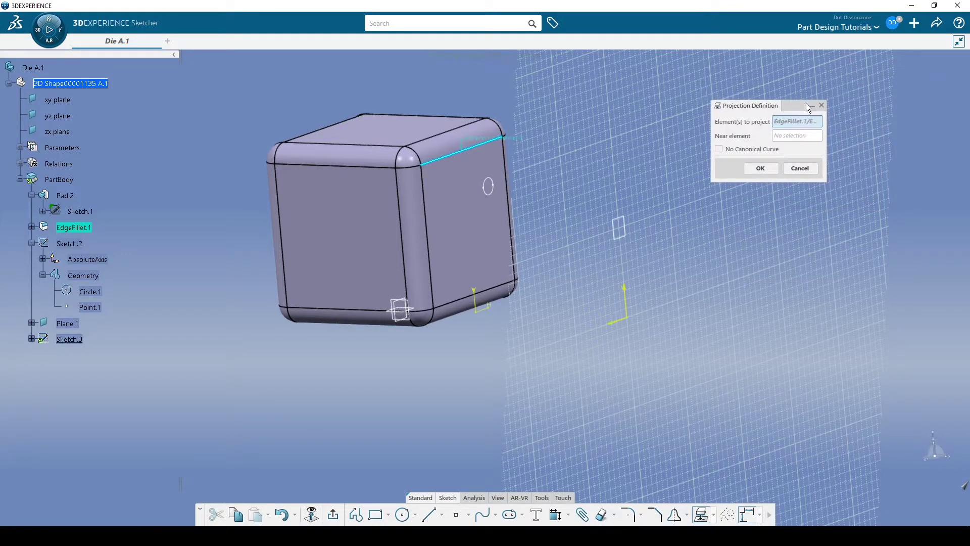
{"action": "left_click", "coordinate": [761, 168]}
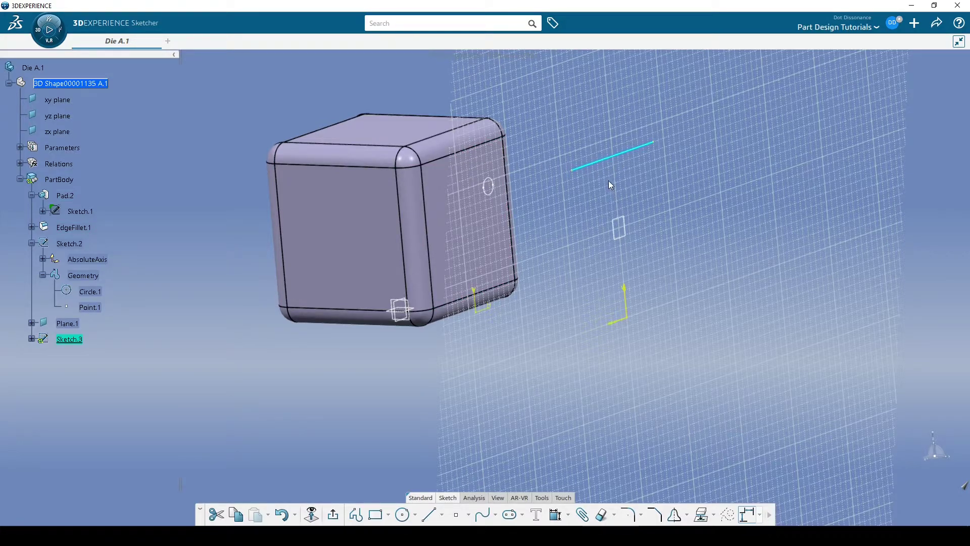
{"action": "left_click", "coordinate": [772, 172]}
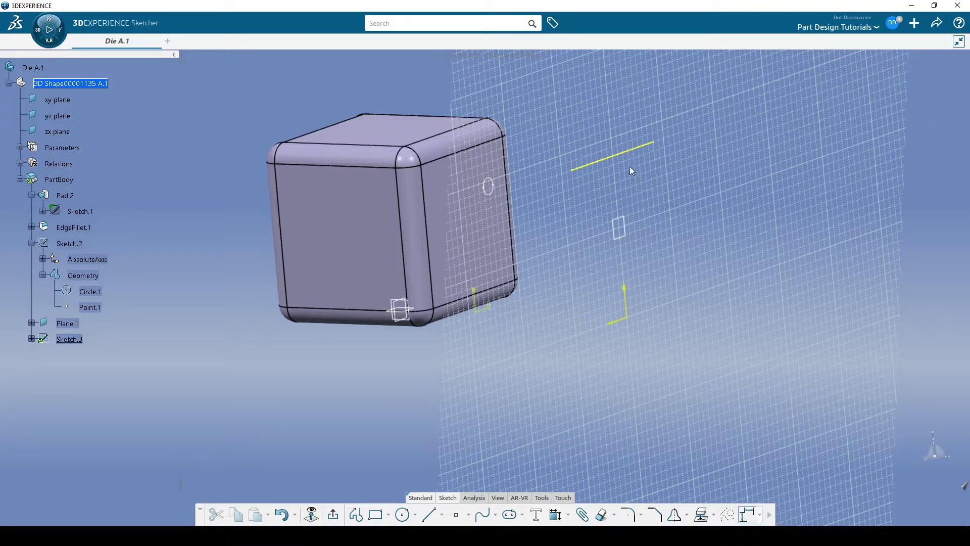
{"action": "left_click", "coordinate": [636, 149]}
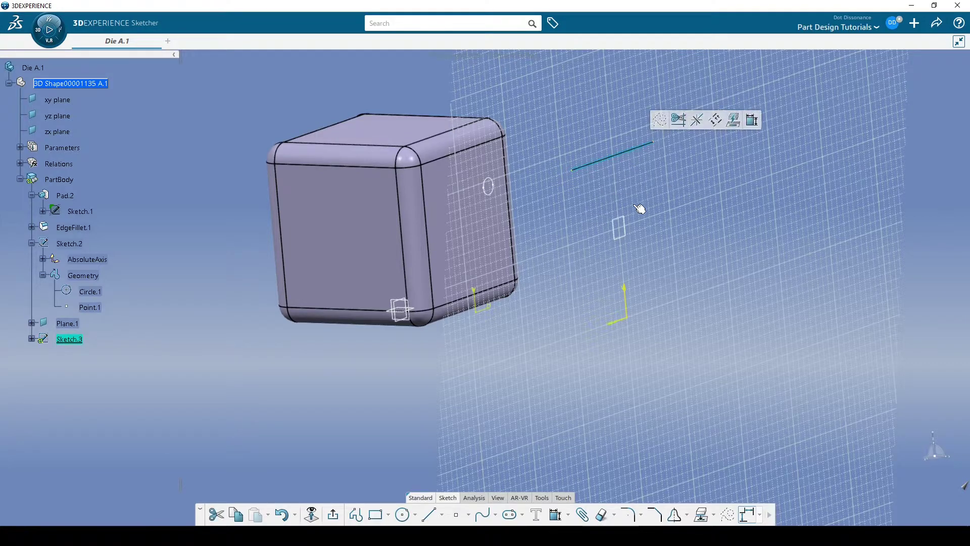
{"action": "left_click", "coordinate": [669, 158]}
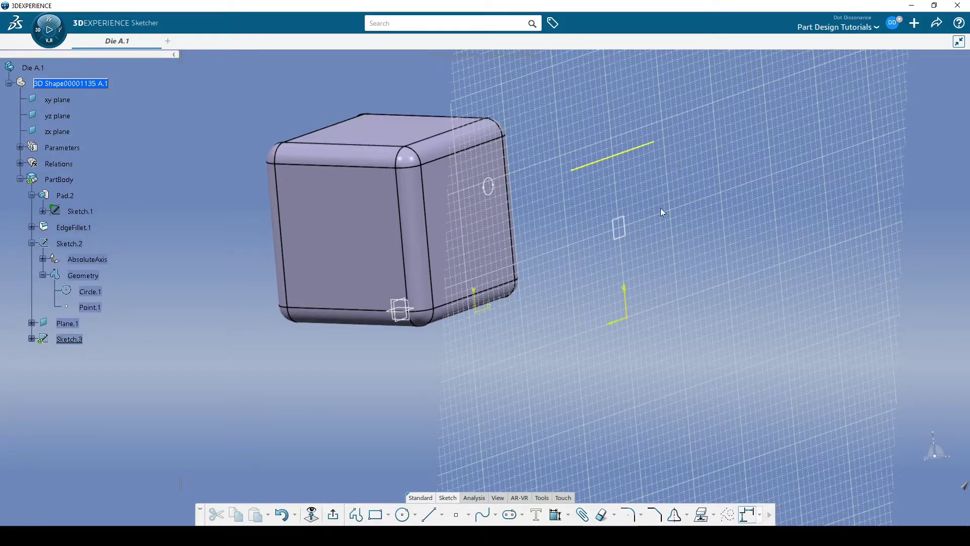
{"action": "left_click", "coordinate": [630, 150]}
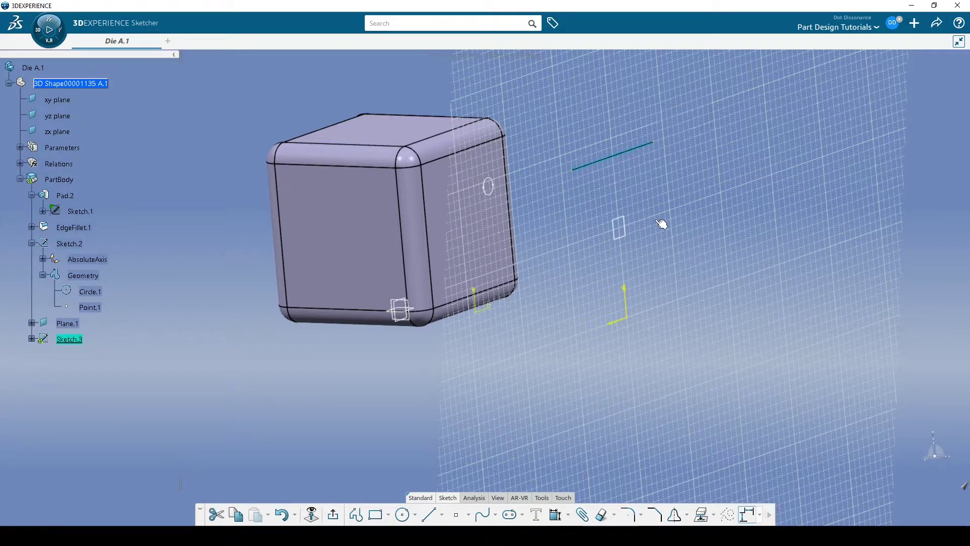
{"action": "left_click", "coordinate": [673, 191]}
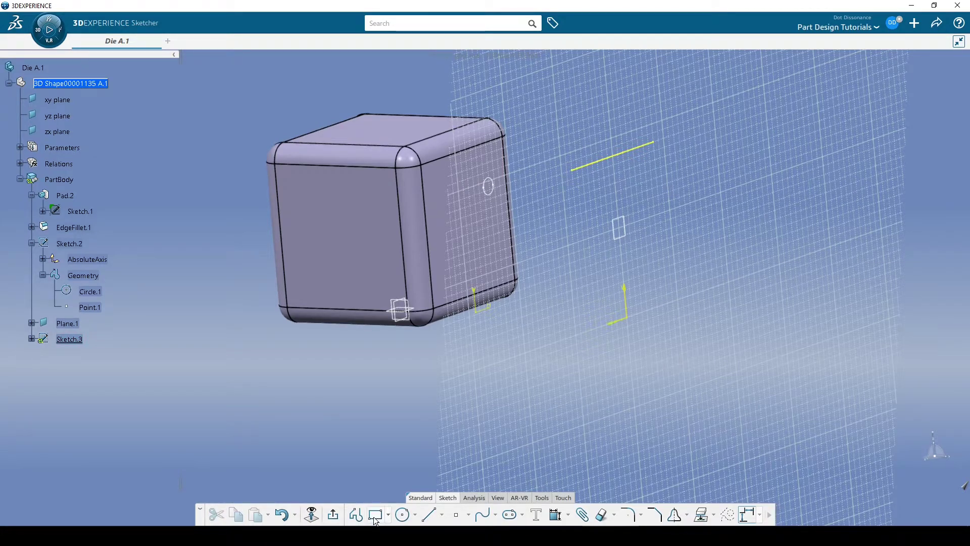
Step: Sketch a closed profile beside the projected line, made of three straight segments and one tangent arc
{"action": "left_click", "coordinate": [356, 514]}
{"action": "left_click", "coordinate": [723, 213]}
{"action": "left_click", "coordinate": [676, 281]}
{"action": "left_click_drag", "start_coordinate": [676, 281], "coordinate": [707, 354]}
{"action": "left_click", "coordinate": [810, 172]}
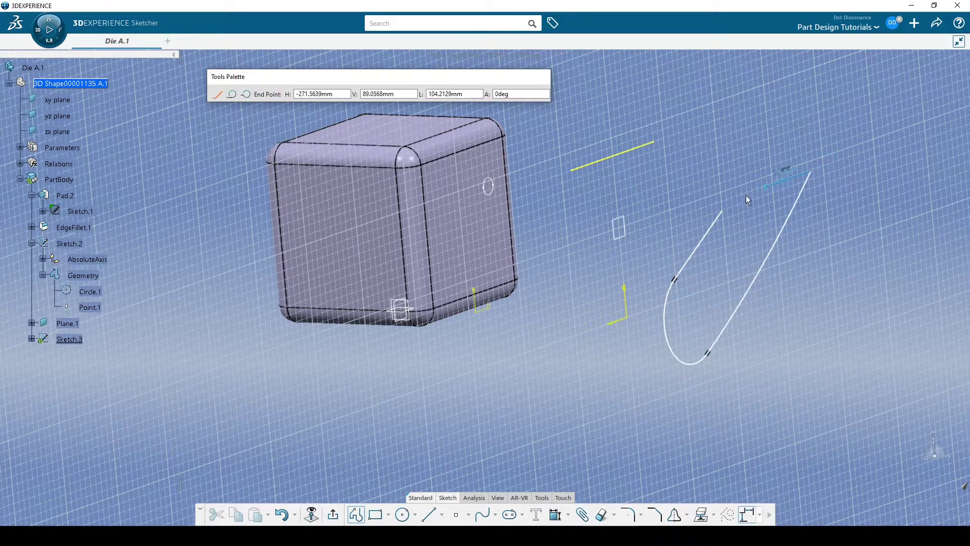
{"action": "left_click", "coordinate": [723, 211]}
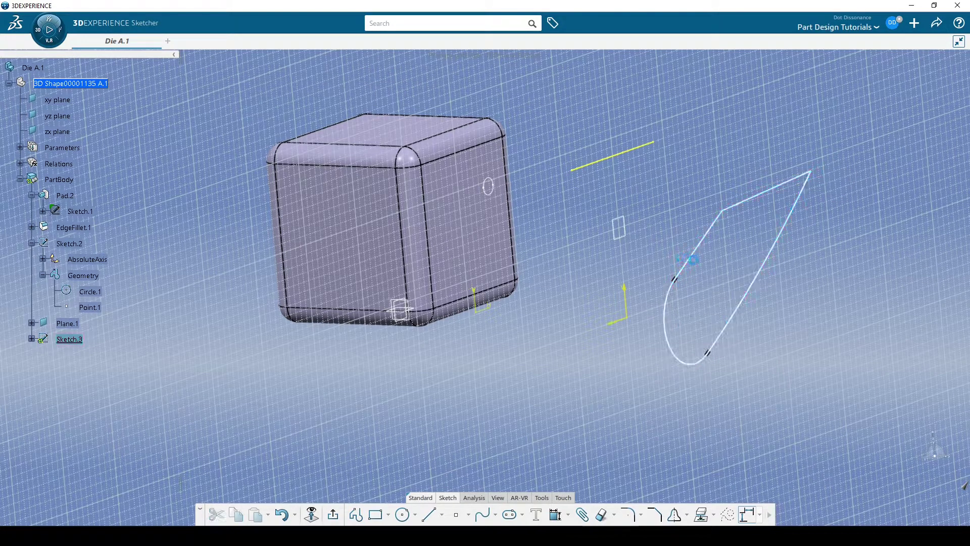
Step: Reshape the closed profile by moving its upper segment, and delete the whole profile
{"action": "left_click", "coordinate": [771, 190]}
{"action": "key", "text": "Escape"}
{"action": "left_click", "coordinate": [771, 193]}
{"action": "mouse_move", "coordinate": [772, 193]}
{"action": "left_mouse_down"}
{"action": "mouse_move", "coordinate": [797, 223]}
{"action": "mouse_move", "coordinate": [798, 260]}
{"action": "mouse_move", "coordinate": [782, 238]}
{"action": "mouse_move", "coordinate": [793, 212]}
{"action": "mouse_move", "coordinate": [817, 262]}
{"action": "mouse_move", "coordinate": [734, 310]}
{"action": "mouse_move", "coordinate": [812, 251]}
{"action": "mouse_move", "coordinate": [804, 292]}
{"action": "mouse_move", "coordinate": [786, 305]}
{"action": "mouse_move", "coordinate": [819, 243]}
{"action": "mouse_move", "coordinate": [768, 236]}
{"action": "mouse_move", "coordinate": [797, 229]}
{"action": "mouse_move", "coordinate": [810, 251]}
{"action": "mouse_move", "coordinate": [802, 248]}
{"action": "left_mouse_up"}
{"action": "scroll", "coordinate": [546, 181], "scroll_direction": "down", "scroll_amount": 3}
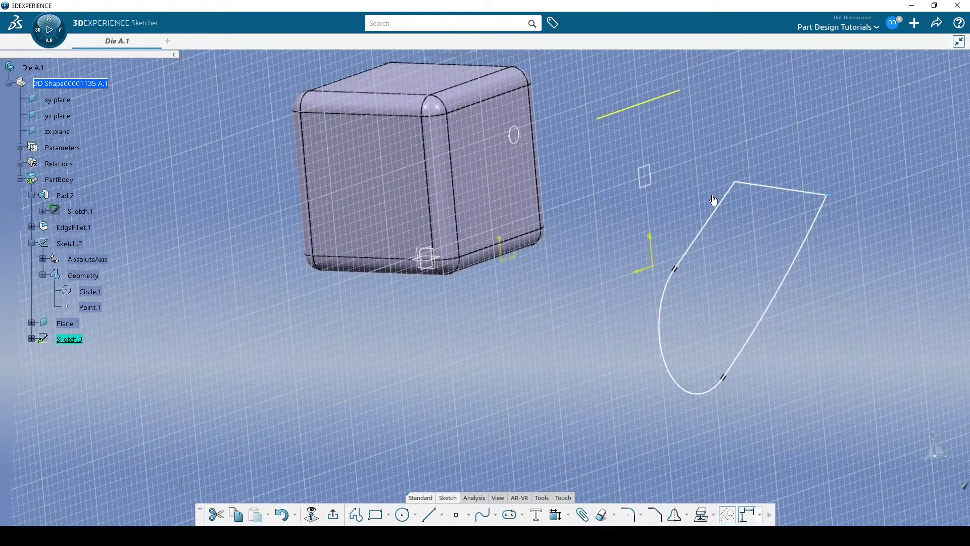
{"action": "mouse_move", "coordinate": [555, 202]}
{"action": "left_mouse_down"}
{"action": "mouse_move", "coordinate": [760, 377]}
{"action": "mouse_move", "coordinate": [719, 368]}
{"action": "left_mouse_up"}
{"action": "key", "text": "Delete"}
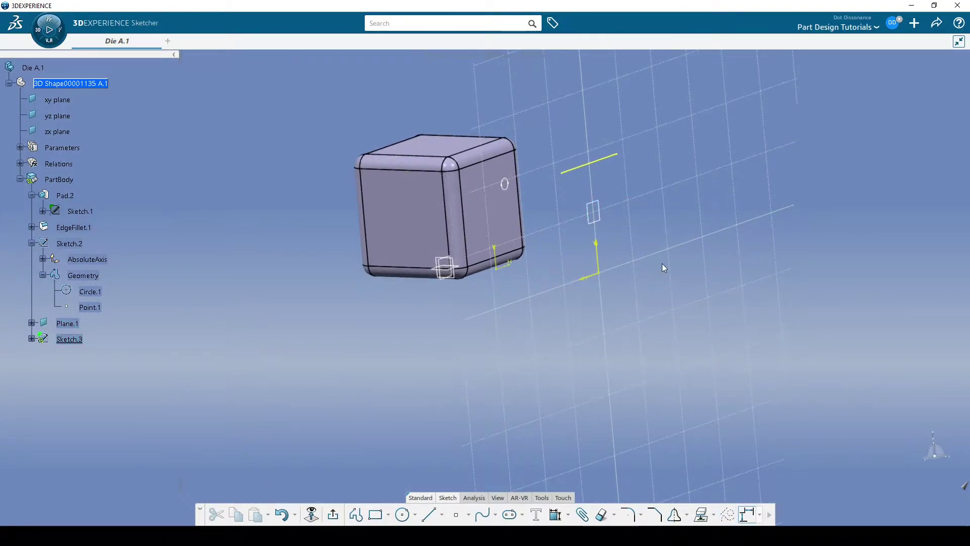
Step: Delete the projected edge line from the offset-plane sketch
{"action": "scroll", "coordinate": [663, 268], "scroll_direction": "up", "scroll_amount": 3}
{"action": "middle_click_drag", "start_coordinate": [697, 255], "coordinate": [593, 230]}
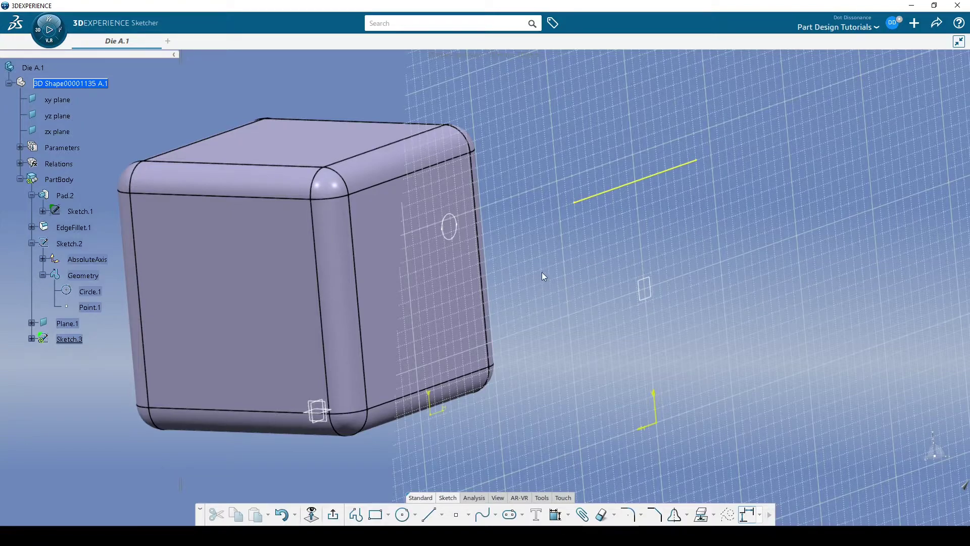
{"action": "mouse_move", "coordinate": [550, 269]}
{"action": "middle_mouse_down"}
{"action": "mouse_move", "coordinate": [548, 299]}
{"action": "mouse_move", "coordinate": [576, 337]}
{"action": "mouse_move", "coordinate": [556, 262]}
{"action": "middle_mouse_up"}
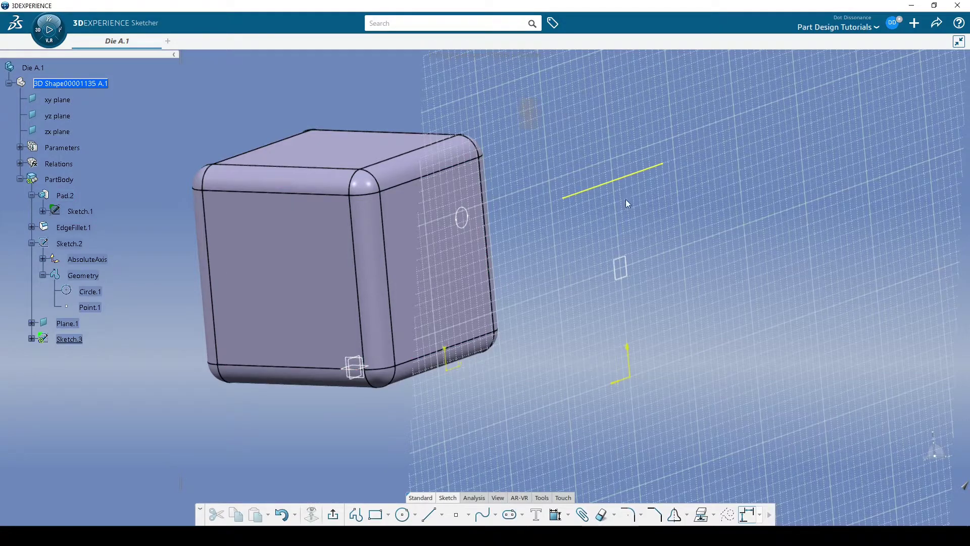
{"action": "left_click_drag", "start_coordinate": [522, 100], "coordinate": [744, 244]}
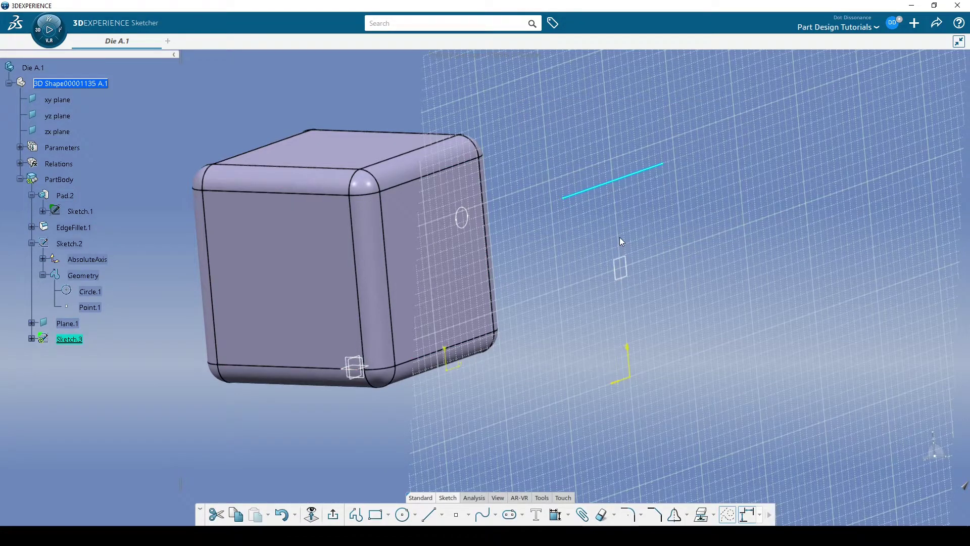
{"action": "key", "text": "Delete"}
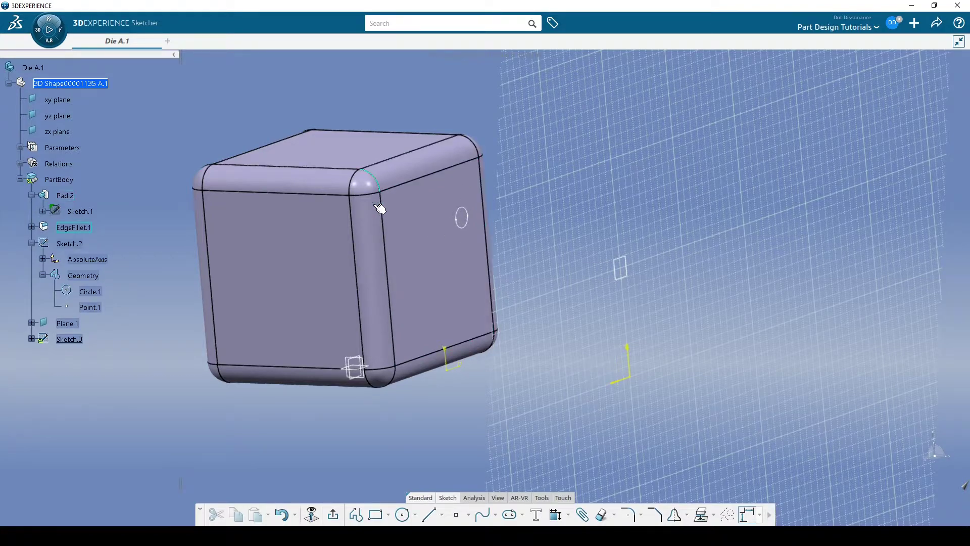
Step: Project the whole die face carrying the circle onto the offset-plane sketch and select its projected outline for inspection
{"action": "left_click", "coordinate": [485, 260]}
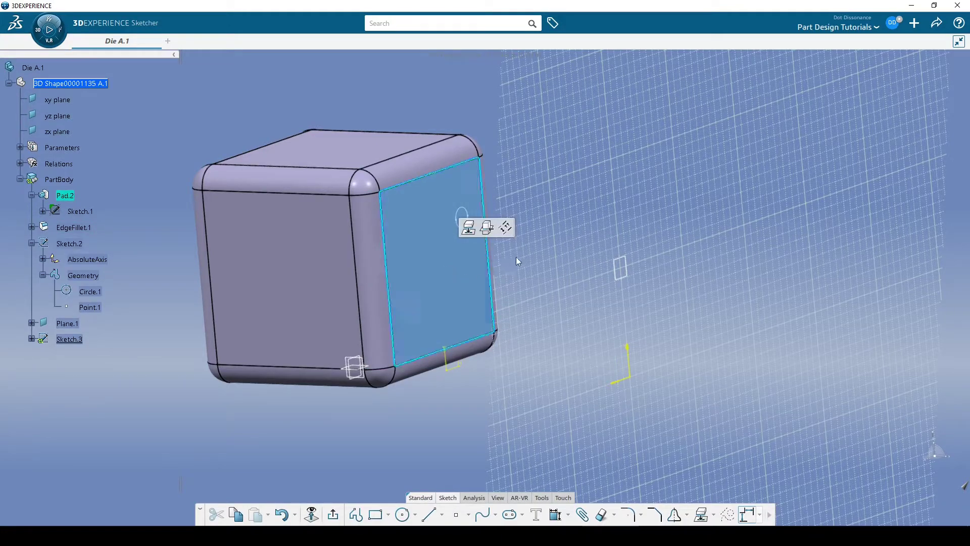
{"action": "left_click", "coordinate": [470, 228]}
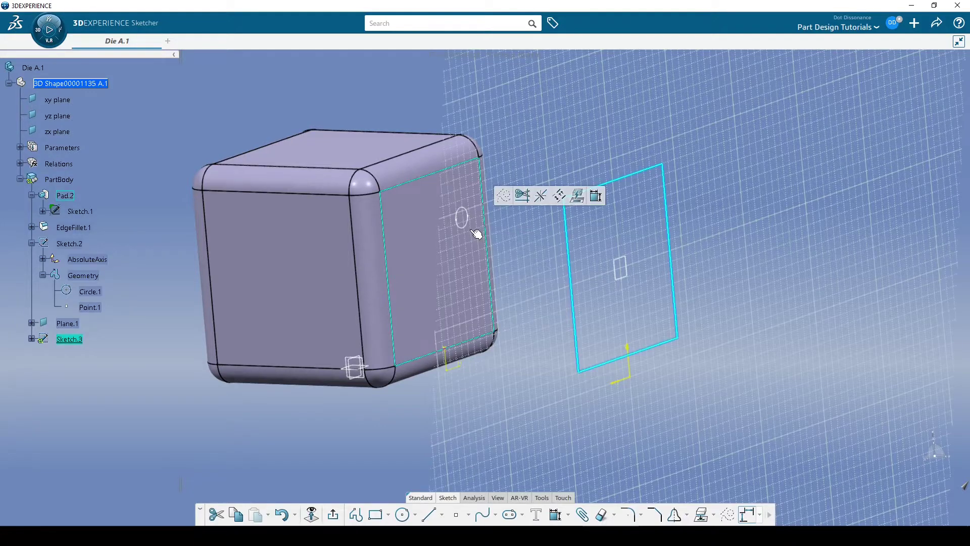
{"action": "left_click", "coordinate": [768, 241]}
{"action": "mouse_move", "coordinate": [512, 275]}
{"action": "middle_mouse_down"}
{"action": "mouse_move", "coordinate": [600, 365]}
{"action": "mouse_move", "coordinate": [472, 277]}
{"action": "mouse_move", "coordinate": [494, 269]}
{"action": "mouse_move", "coordinate": [507, 301]}
{"action": "mouse_move", "coordinate": [522, 281]}
{"action": "mouse_move", "coordinate": [477, 236]}
{"action": "mouse_move", "coordinate": [468, 251]}
{"action": "middle_mouse_up"}
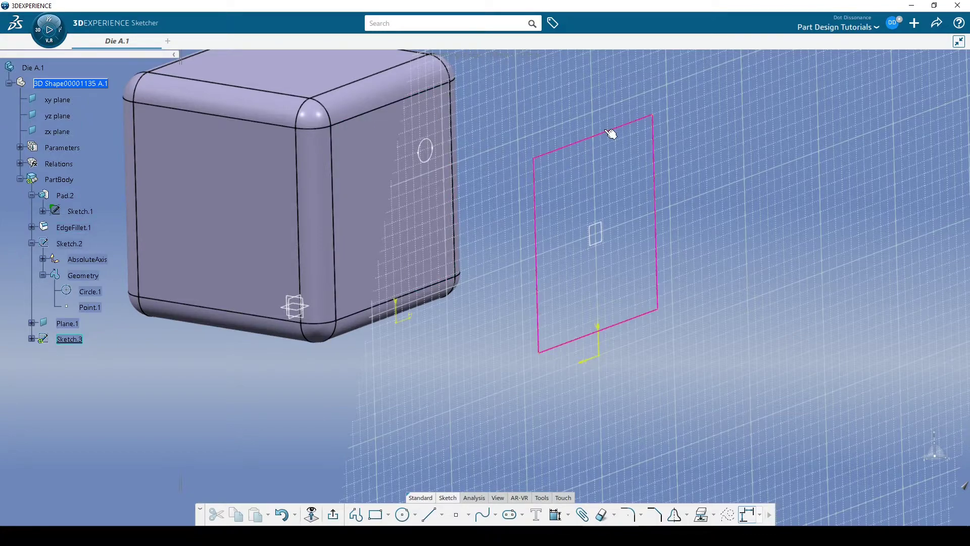
{"action": "middle_click_drag", "start_coordinate": [691, 241], "coordinate": [694, 248]}
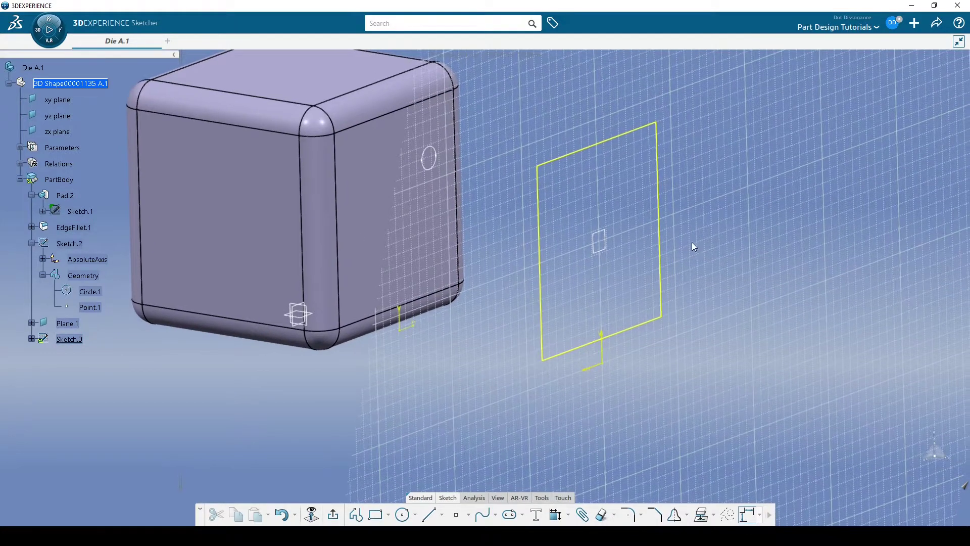
{"action": "left_click", "coordinate": [622, 140]}
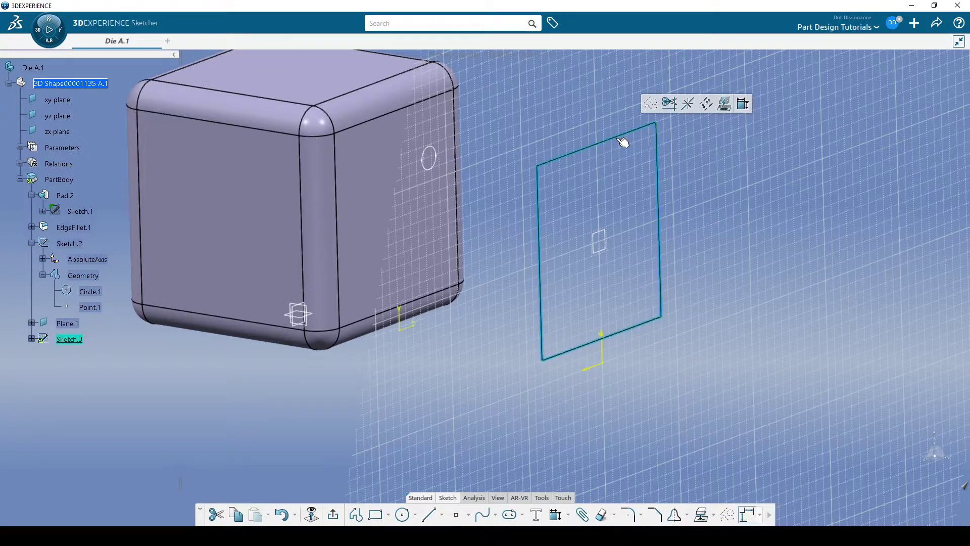
{"action": "left_click", "coordinate": [733, 168]}
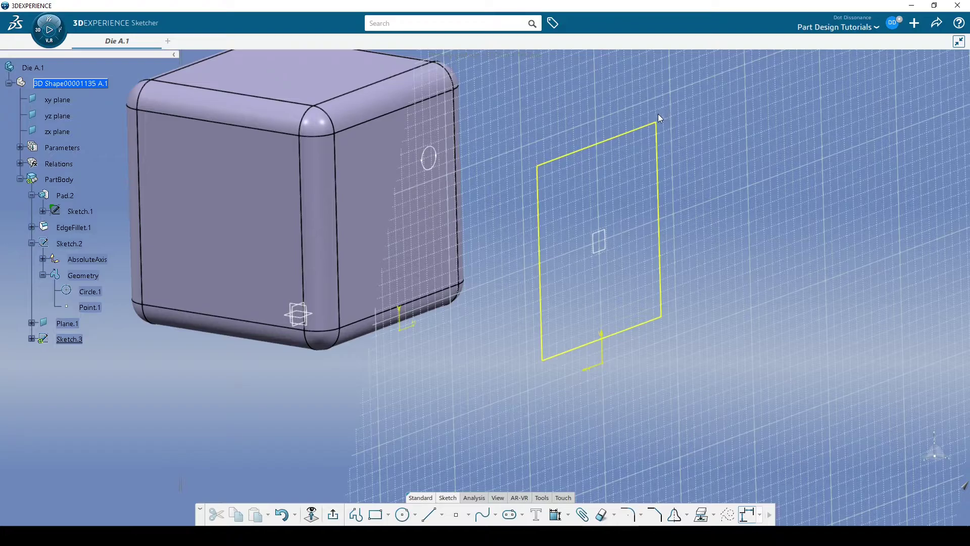
Step: Sketch an upright rectangle inside the projected outline, slightly less than half its width, beside the circle, in a view normal to the sketch
{"action": "mouse_move", "coordinate": [727, 193]}
{"action": "middle_mouse_down"}
{"action": "mouse_move", "coordinate": [645, 243]}
{"action": "mouse_move", "coordinate": [693, 223]}
{"action": "mouse_move", "coordinate": [652, 237]}
{"action": "middle_mouse_up"}
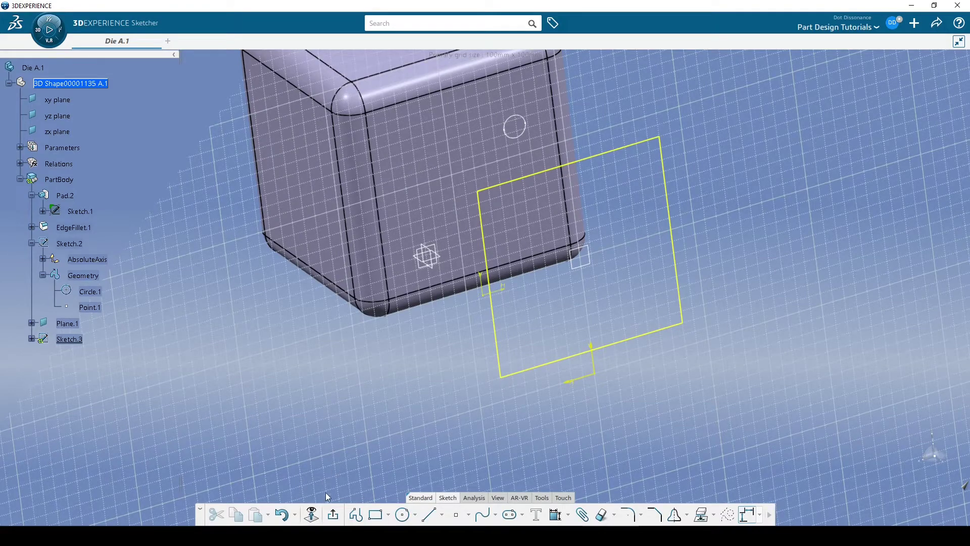
{"action": "left_click", "coordinate": [311, 515]}
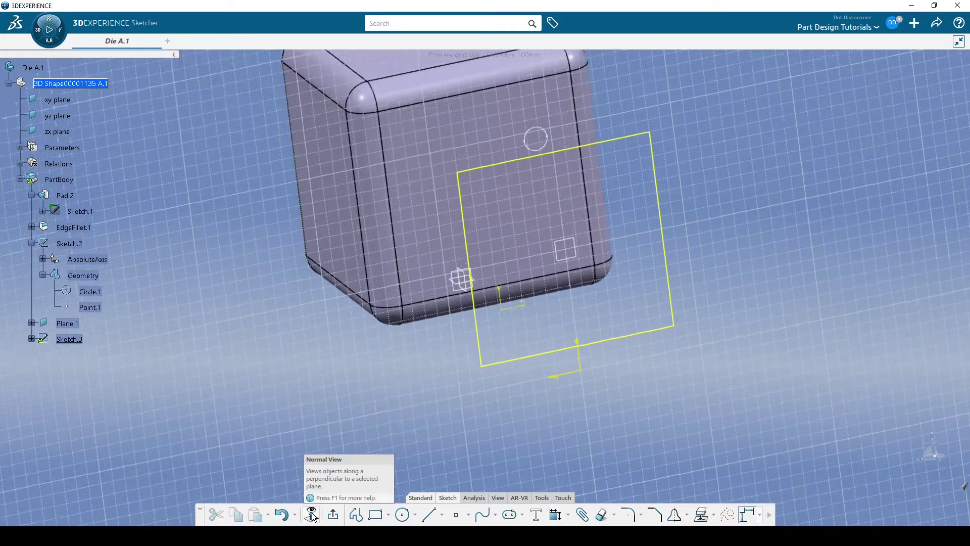
{"action": "mouse_move", "coordinate": [348, 260]}
{"action": "middle_mouse_down"}
{"action": "mouse_move", "coordinate": [307, 234]}
{"action": "mouse_move", "coordinate": [305, 222]}
{"action": "middle_mouse_up"}
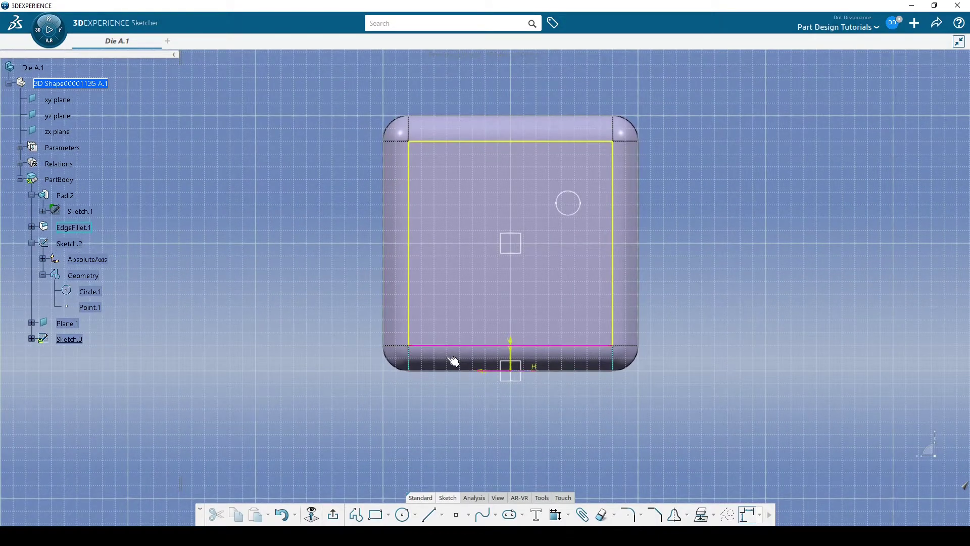
{"action": "left_click", "coordinate": [376, 515]}
{"action": "left_click", "coordinate": [444, 187]}
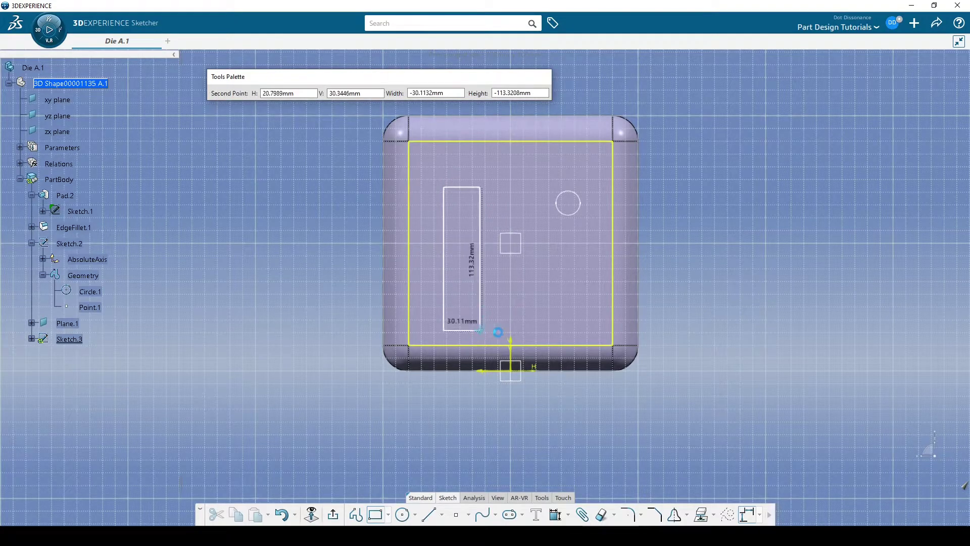
{"action": "left_click", "coordinate": [537, 314]}
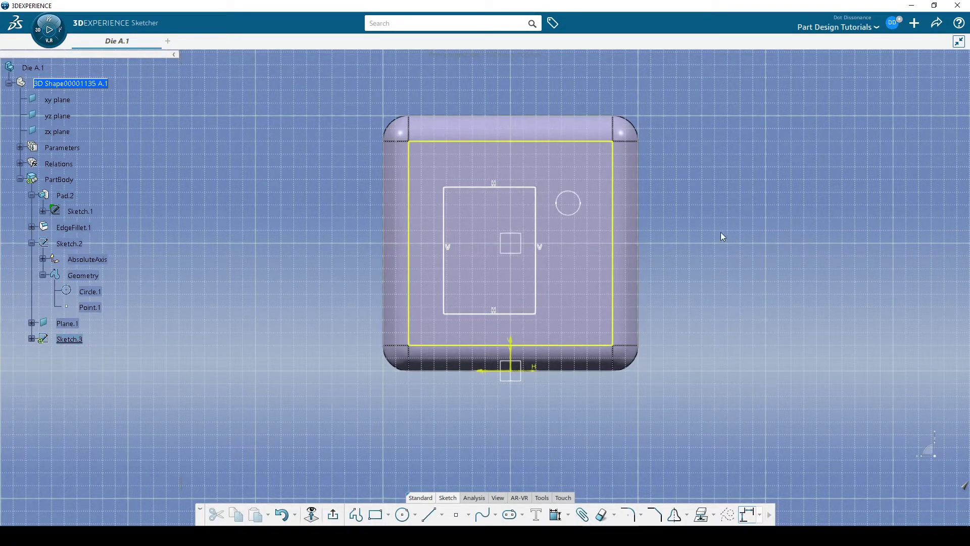
Step: Add a distance constraint between the rectangle's right side and the projected face outline, and set it to 10 mm
{"action": "left_click", "coordinate": [540, 273]}
{"action": "left_click", "coordinate": [788, 310]}
{"action": "left_click", "coordinate": [617, 260]}
{"action": "left_click", "coordinate": [556, 516]}
{"action": "left_click", "coordinate": [537, 286]}
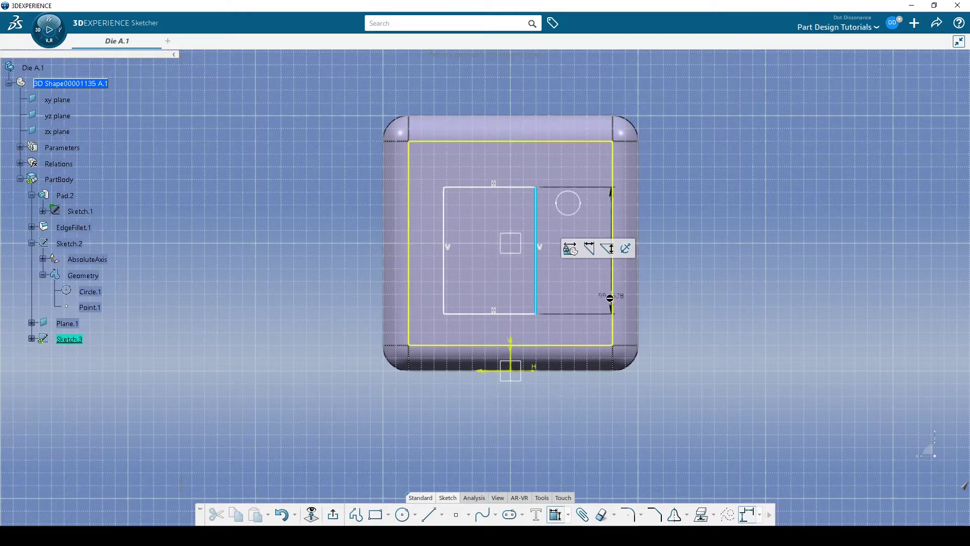
{"action": "left_click", "coordinate": [618, 301]}
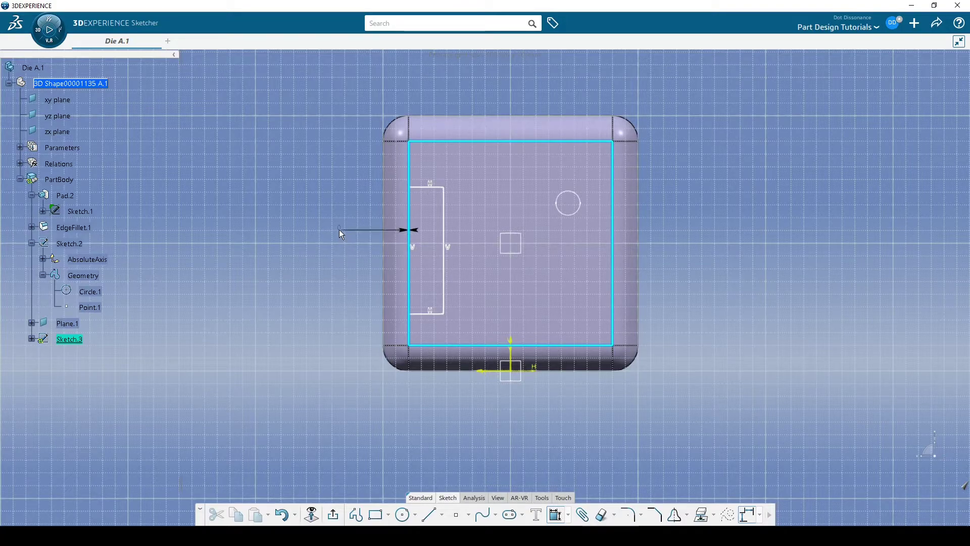
{"action": "left_click", "coordinate": [348, 213]}
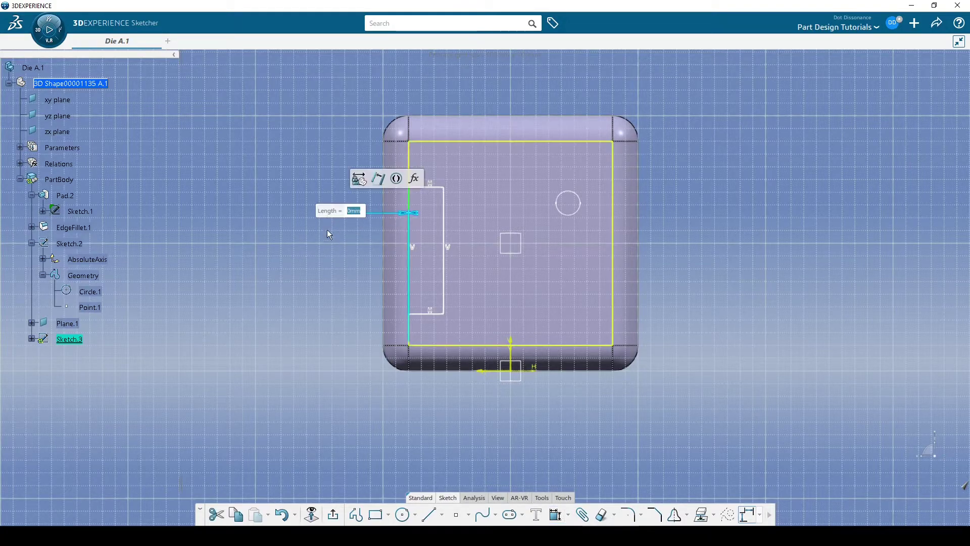
{"action": "type", "text": "10"}
{"action": "key", "text": "Return"}
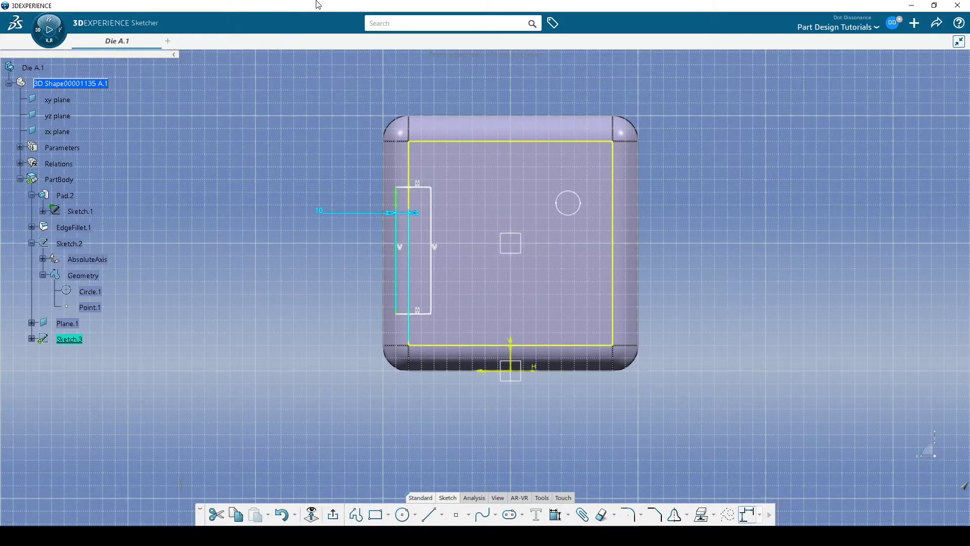
Step: Exit the offset-plane sketch and try to pad its projected face outline
{"action": "mouse_move", "coordinate": [302, 62]}
{"action": "left_mouse_down"}
{"action": "mouse_move", "coordinate": [701, 359]}
{"action": "mouse_move", "coordinate": [758, 427]}
{"action": "left_mouse_up"}
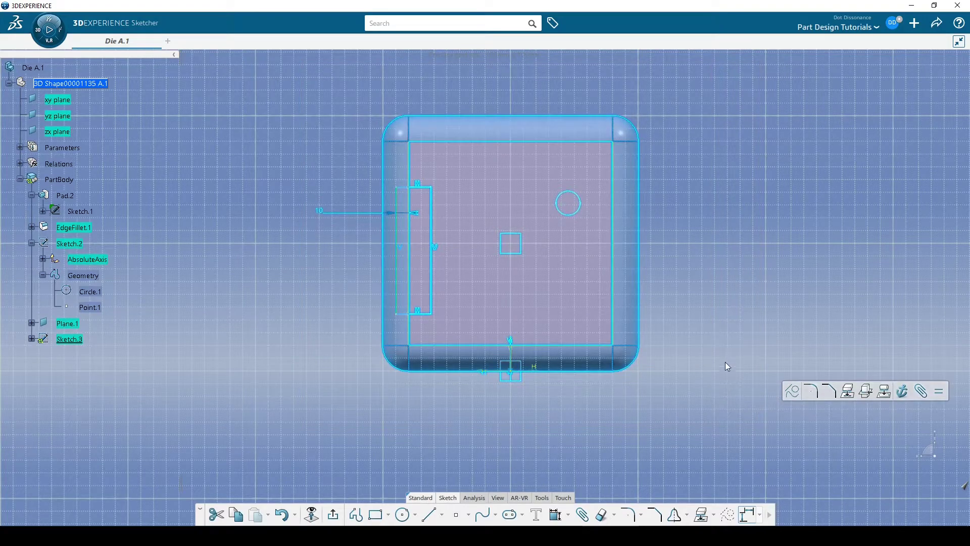
{"action": "left_click", "coordinate": [718, 267]}
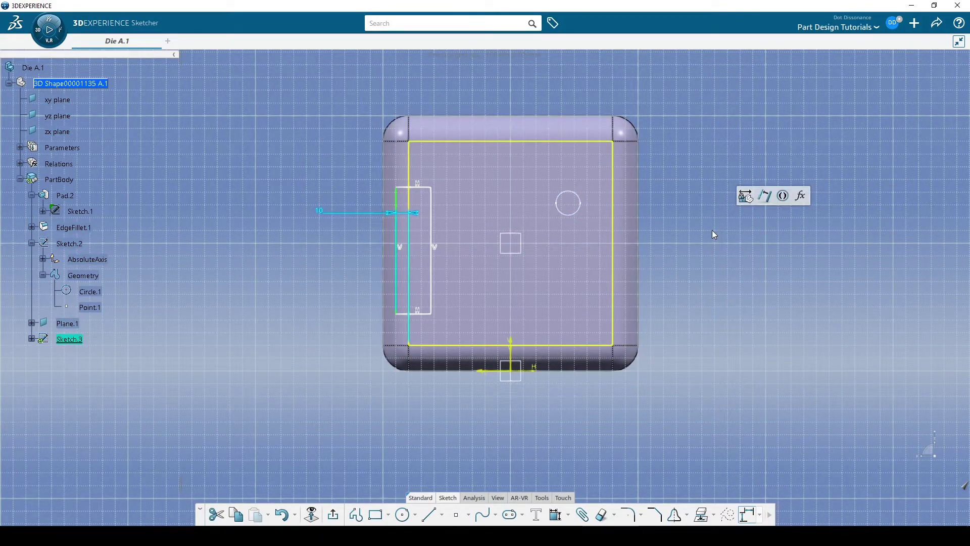
{"action": "mouse_move", "coordinate": [714, 233]}
{"action": "middle_mouse_down"}
{"action": "mouse_move", "coordinate": [429, 254]}
{"action": "mouse_move", "coordinate": [487, 266]}
{"action": "mouse_move", "coordinate": [401, 161]}
{"action": "mouse_move", "coordinate": [475, 228]}
{"action": "mouse_move", "coordinate": [567, 238]}
{"action": "mouse_move", "coordinate": [535, 232]}
{"action": "middle_mouse_up"}
{"action": "left_click", "coordinate": [333, 513]}
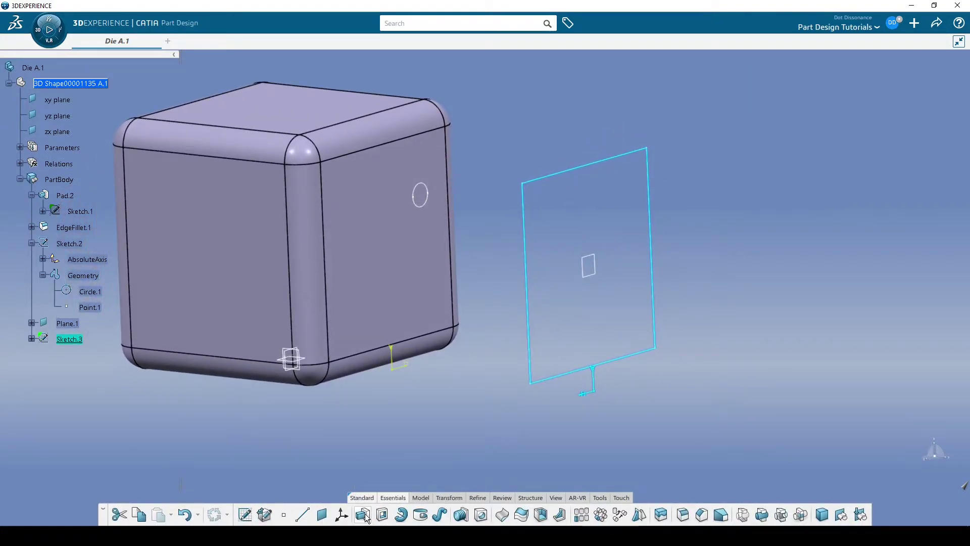
{"action": "left_click", "coordinate": [363, 514]}
{"action": "left_click", "coordinate": [576, 251]}
{"action": "left_click", "coordinate": [711, 332]}
{"action": "middle_click_drag", "start_coordinate": [711, 332], "coordinate": [622, 341]}
{"action": "left_click", "coordinate": [621, 341]}
Step: Undo the pad attempt and the whole-face projection, going back into the offset-plane sketch
{"action": "key", "text": "ctrl+z"}
{"action": "key", "text": "ctrl+z"}
{"action": "mouse_move", "coordinate": [527, 348]}
{"action": "middle_mouse_down"}
{"action": "mouse_move", "coordinate": [386, 286]}
{"action": "mouse_move", "coordinate": [450, 329]}
{"action": "mouse_move", "coordinate": [495, 308]}
{"action": "mouse_move", "coordinate": [598, 340]}
{"action": "mouse_move", "coordinate": [580, 347]}
{"action": "mouse_move", "coordinate": [602, 325]}
{"action": "mouse_move", "coordinate": [554, 347]}
{"action": "mouse_move", "coordinate": [609, 310]}
{"action": "mouse_move", "coordinate": [594, 347]}
{"action": "mouse_move", "coordinate": [596, 320]}
{"action": "mouse_move", "coordinate": [687, 202]}
{"action": "middle_mouse_up"}
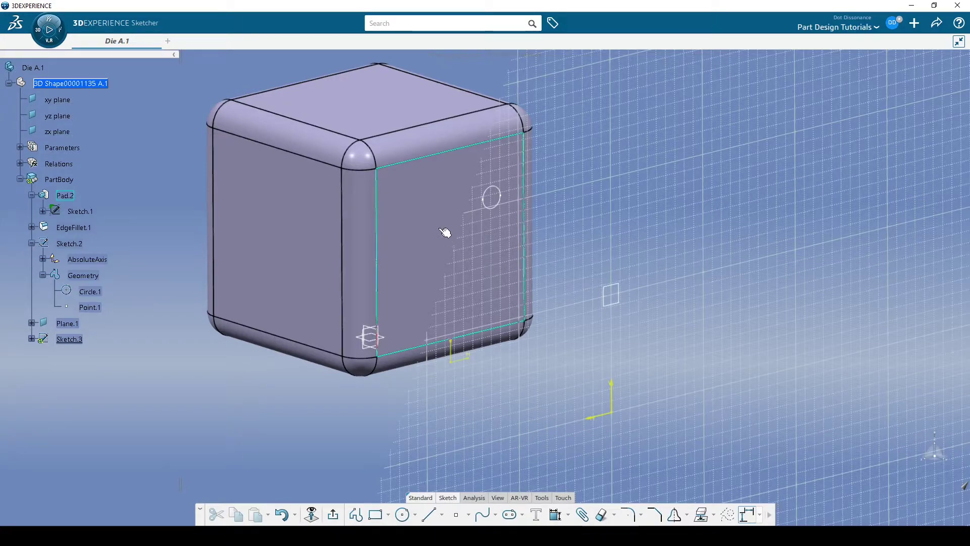
Step: Project the four boundary edges of the die face carrying the circle onto the offset-plane sketch and select one corner of the projected outline
{"action": "left_click", "coordinate": [421, 205]}
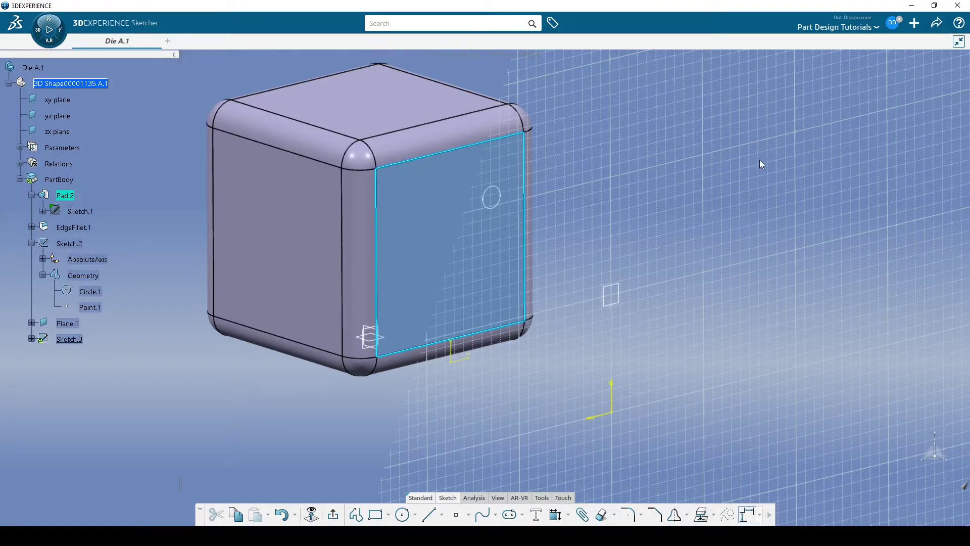
{"action": "left_click", "coordinate": [779, 155]}
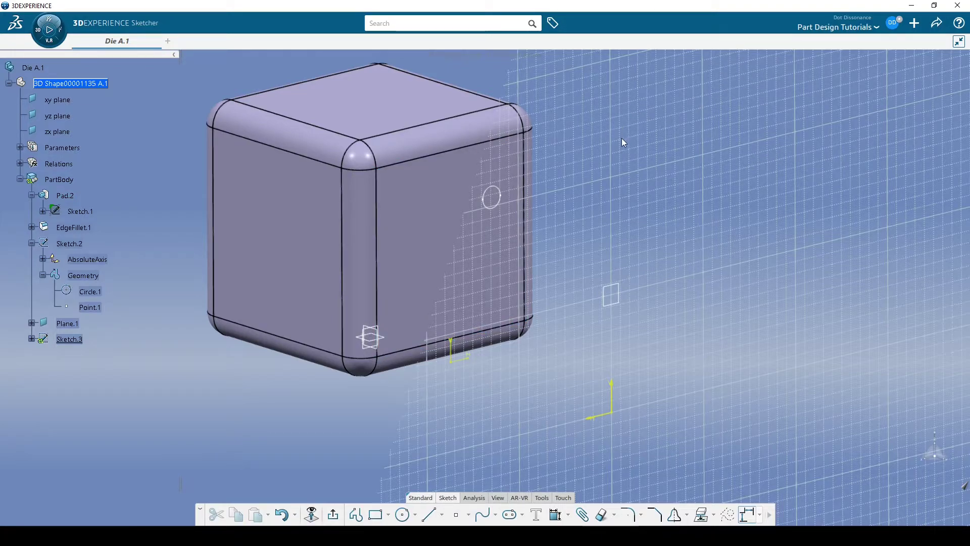
{"action": "left_click", "coordinate": [448, 155]}
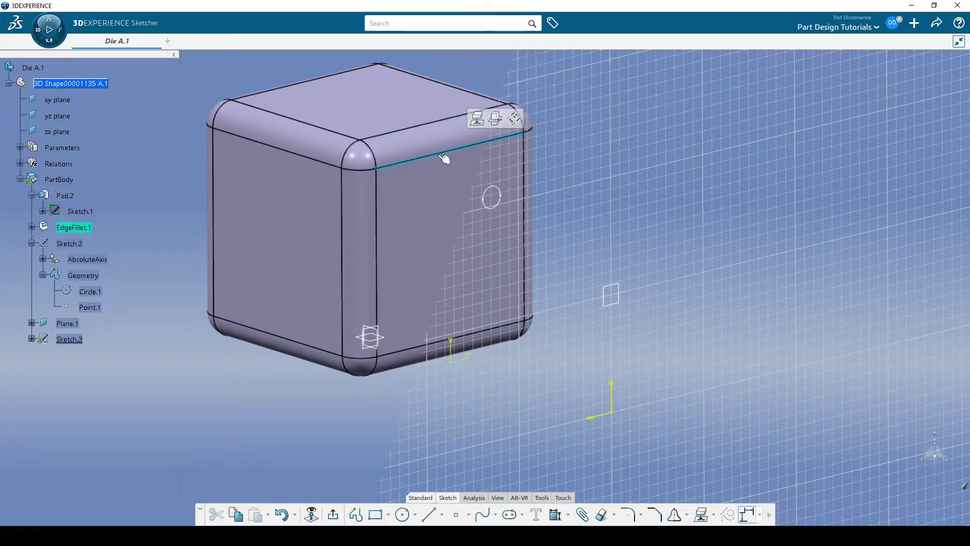
{"action": "left_click", "coordinate": [384, 209]}
{"action": "left_click", "coordinate": [402, 353]}
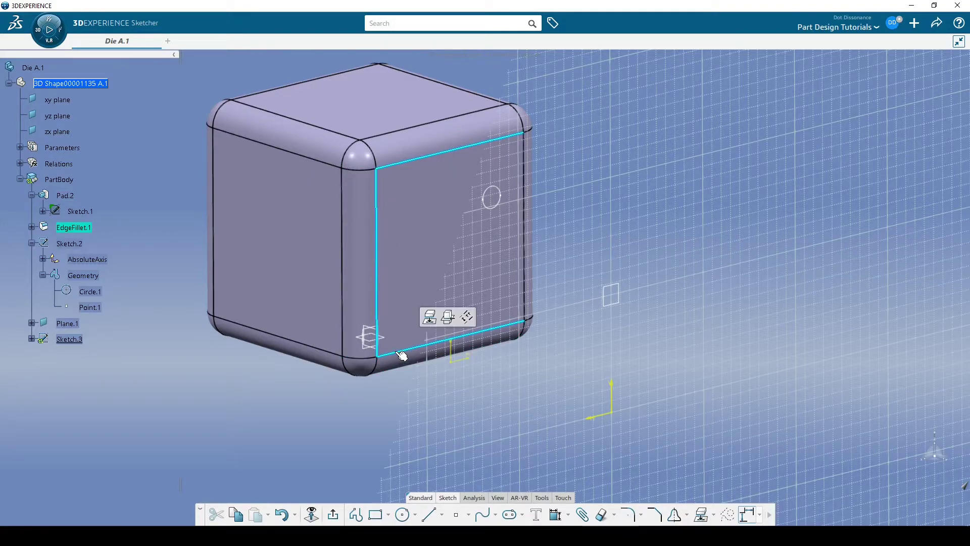
{"action": "left_click", "coordinate": [525, 284]}
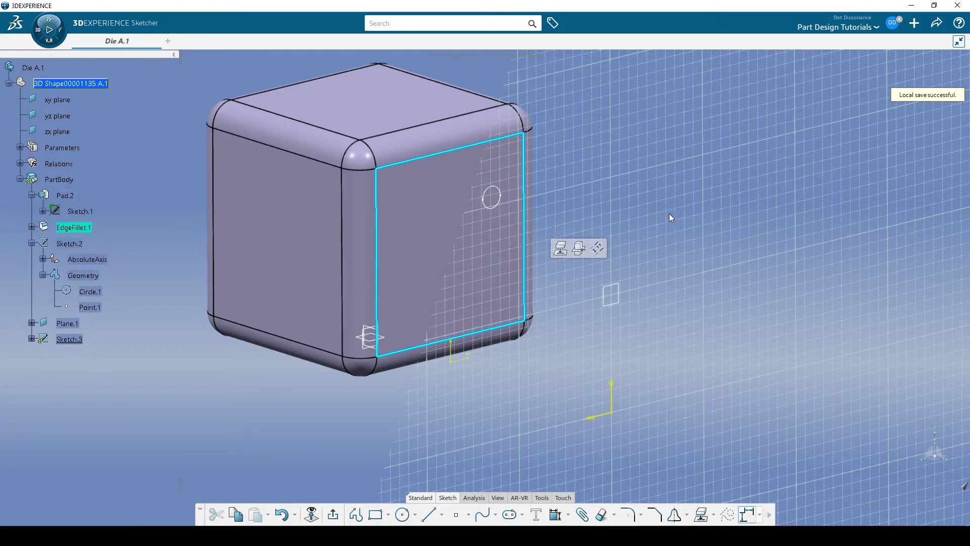
{"action": "left_click", "coordinate": [560, 249]}
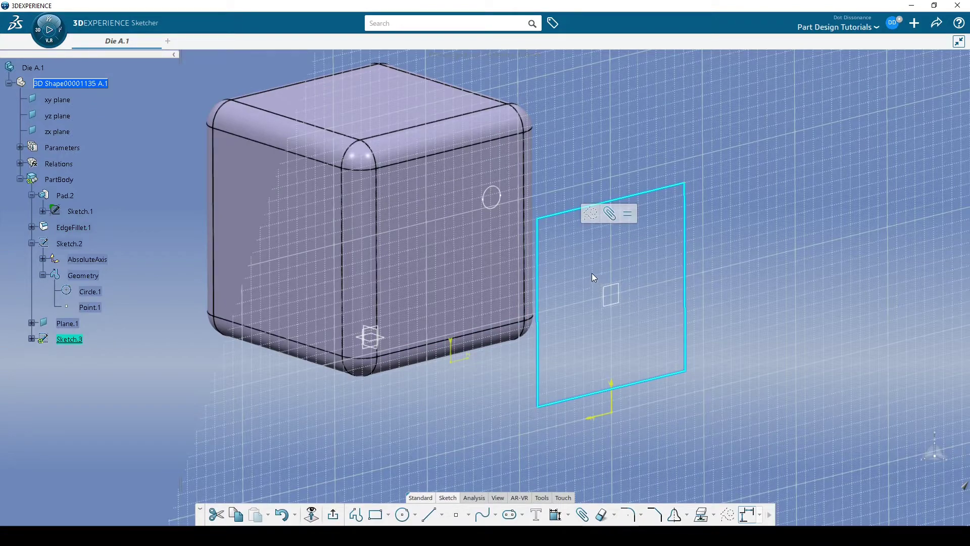
{"action": "middle_click_drag", "start_coordinate": [758, 226], "coordinate": [723, 173]}
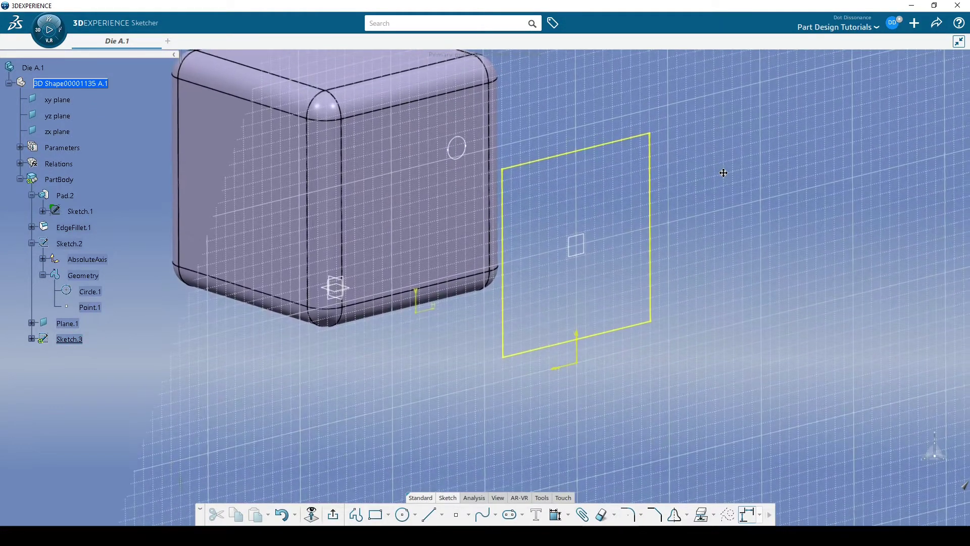
{"action": "mouse_move", "coordinate": [546, 290]}
{"action": "middle_mouse_down"}
{"action": "mouse_move", "coordinate": [561, 286]}
{"action": "mouse_move", "coordinate": [557, 276]}
{"action": "middle_mouse_up"}
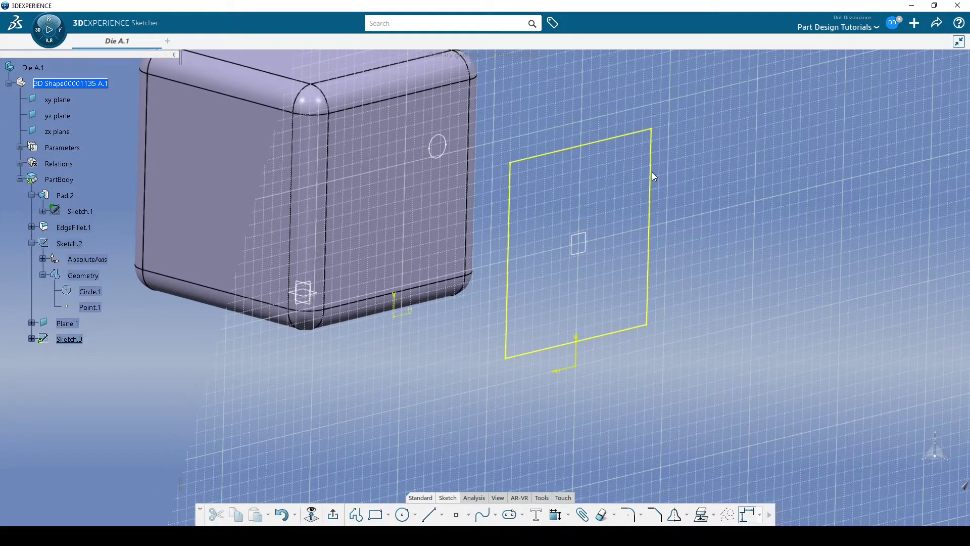
{"action": "left_click", "coordinate": [652, 130]}
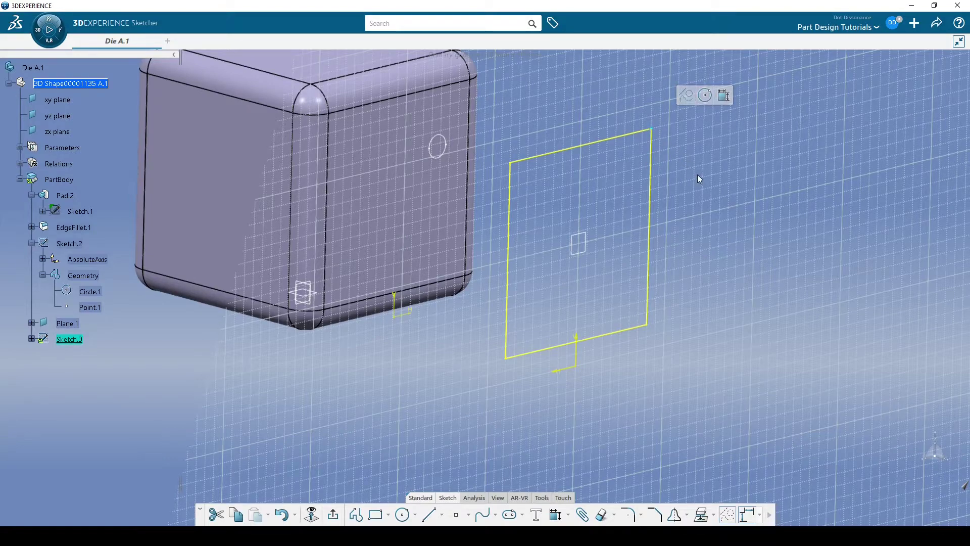
{"action": "left_click", "coordinate": [711, 200]}
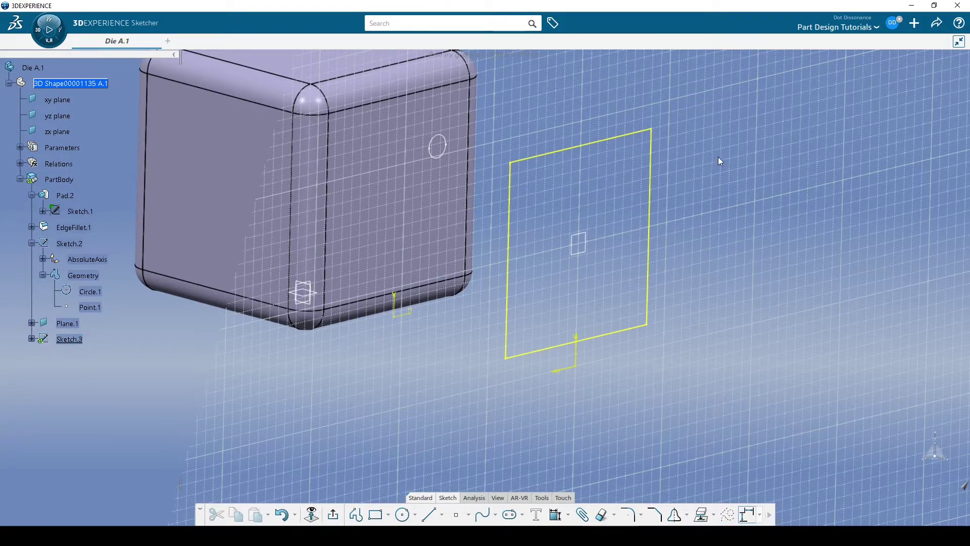
Step: Sketch a narrow upright rectangle inside the projected outline, on the side away from the circle, in a view normal to the sketch
{"action": "mouse_move", "coordinate": [691, 275]}
{"action": "middle_mouse_down"}
{"action": "mouse_move", "coordinate": [650, 297]}
{"action": "mouse_move", "coordinate": [678, 269]}
{"action": "mouse_move", "coordinate": [667, 293]}
{"action": "middle_mouse_up"}
{"action": "left_click", "coordinate": [311, 512]}
{"action": "left_click", "coordinate": [375, 515]}
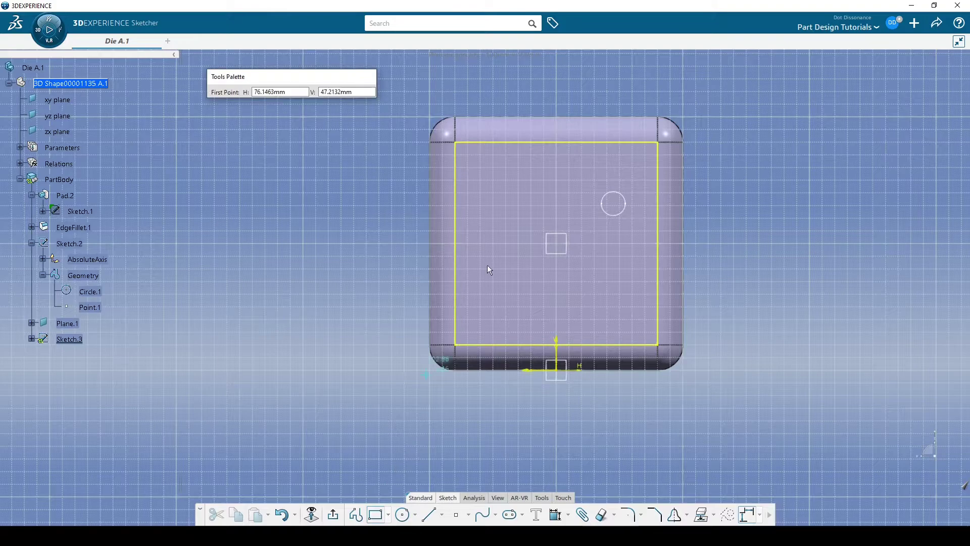
{"action": "left_click", "coordinate": [488, 186]}
{"action": "left_click", "coordinate": [521, 306]}
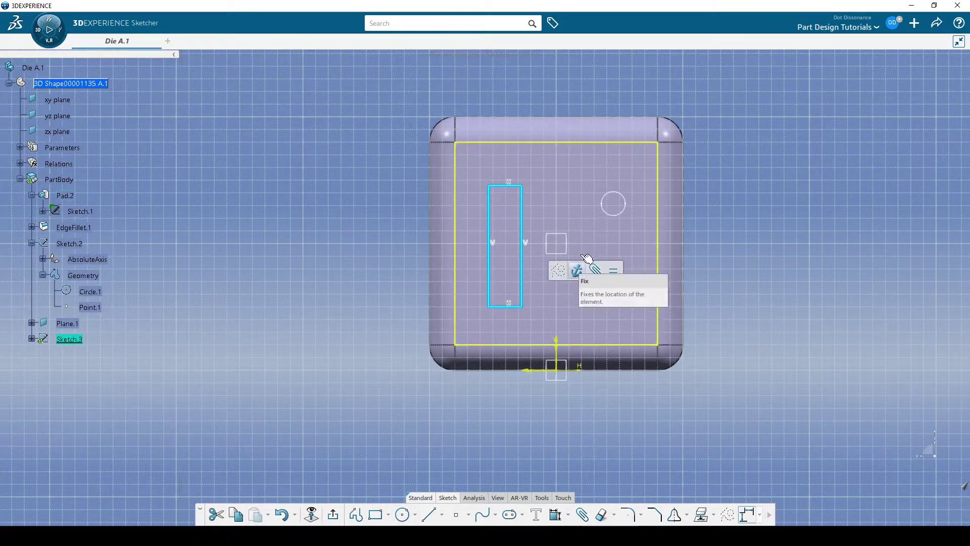
{"action": "left_click", "coordinate": [803, 271]}
Step: Constrain the distance between the rectangle's right side and the projected outline's right edge to 10 mm
{"action": "left_click", "coordinate": [555, 515]}
{"action": "left_click", "coordinate": [529, 283]}
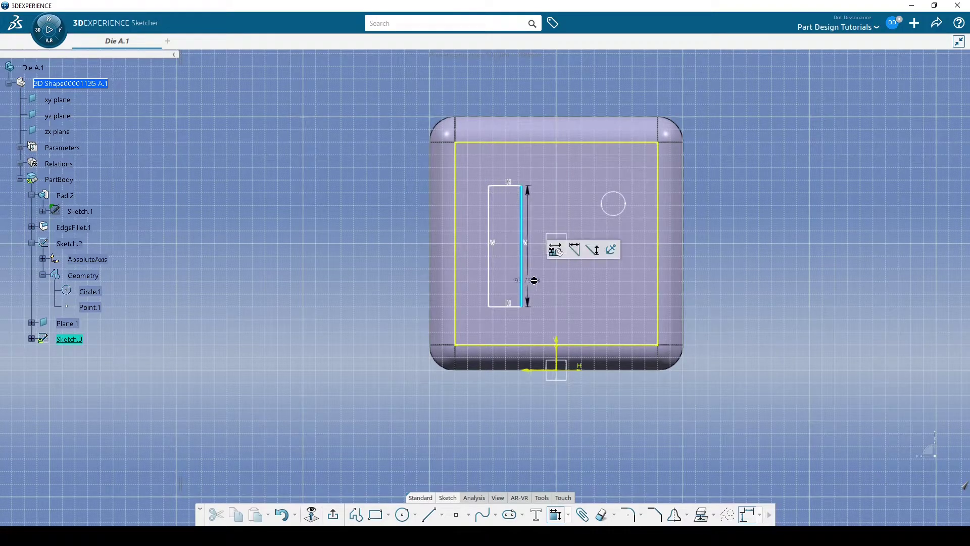
{"action": "left_click", "coordinate": [658, 263]}
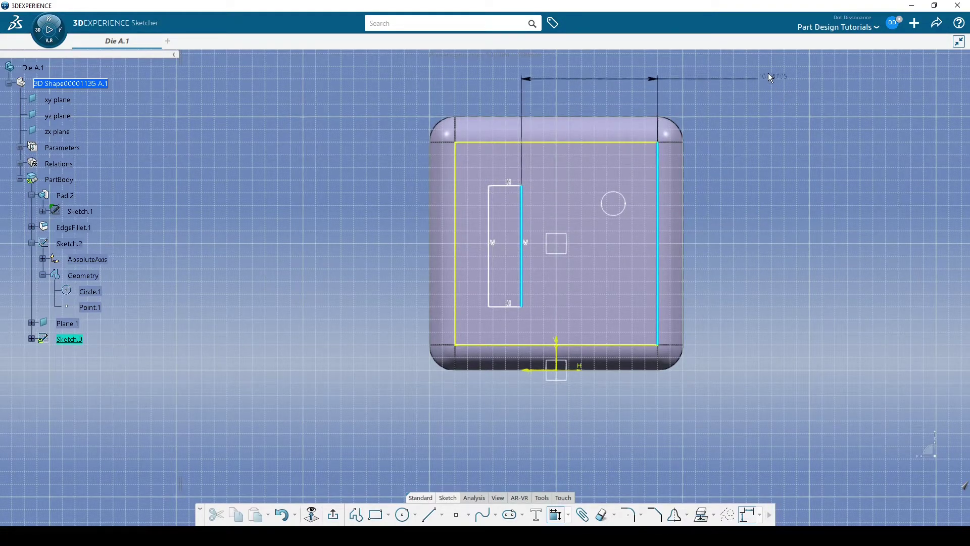
{"action": "left_click", "coordinate": [750, 72]}
{"action": "type", "text": "10"}
{"action": "key", "text": "Return"}
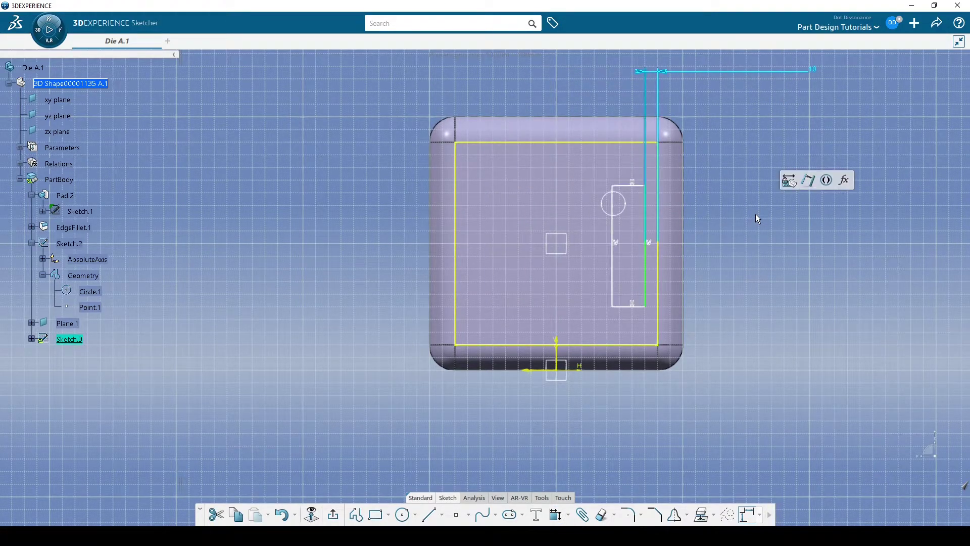
{"action": "left_click", "coordinate": [793, 239]}
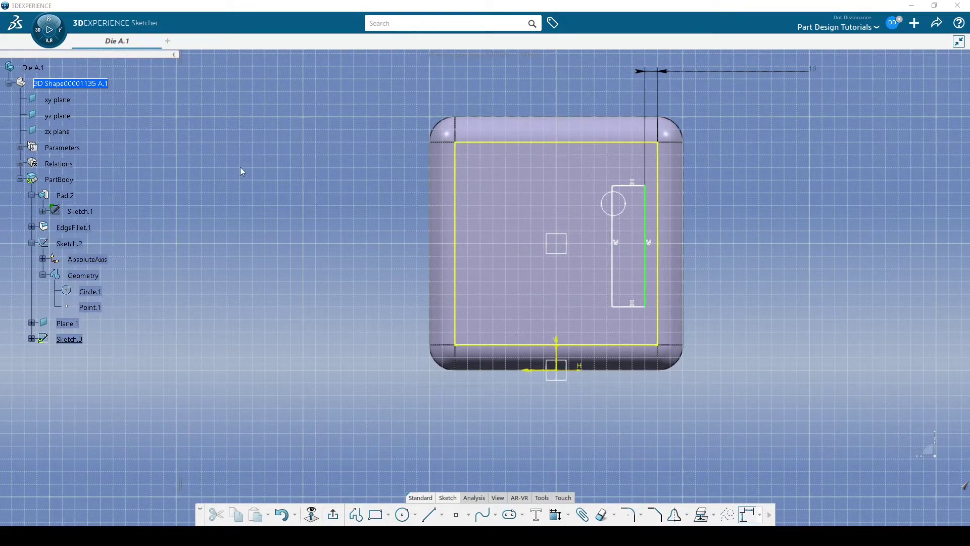
Step: Undo the 10 mm distance constraint and the narrow rectangle
{"action": "key", "text": "ctrl+a"}
{"action": "key", "text": "ctrl+z"}
{"action": "key", "text": "ctrl+z"}
{"action": "key", "text": "ctrl+z"}
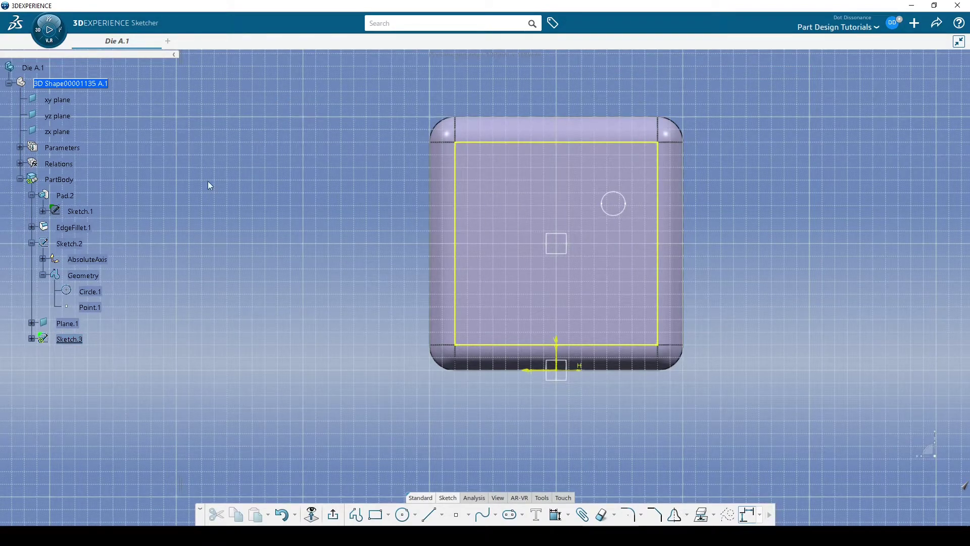
Step: Sketch a circle inside the upper left part of the projected outline on the offset plane
{"action": "mouse_move", "coordinate": [258, 163]}
{"action": "middle_mouse_down"}
{"action": "mouse_move", "coordinate": [321, 240]}
{"action": "mouse_move", "coordinate": [385, 243]}
{"action": "mouse_move", "coordinate": [372, 234]}
{"action": "mouse_move", "coordinate": [455, 245]}
{"action": "middle_mouse_up"}
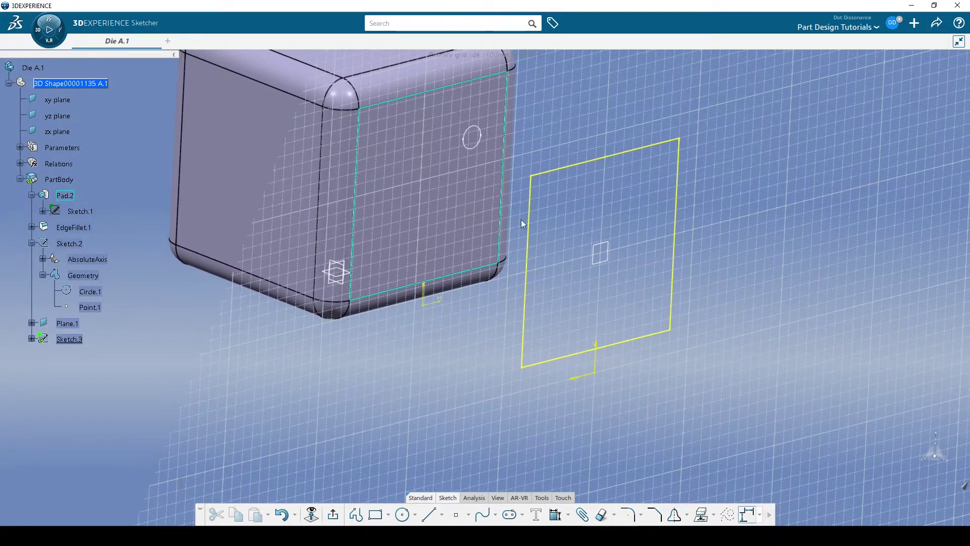
{"action": "mouse_move", "coordinate": [596, 223]}
{"action": "middle_mouse_down"}
{"action": "mouse_move", "coordinate": [617, 219]}
{"action": "mouse_move", "coordinate": [606, 189]}
{"action": "mouse_move", "coordinate": [598, 209]}
{"action": "mouse_move", "coordinate": [609, 190]}
{"action": "middle_mouse_up"}
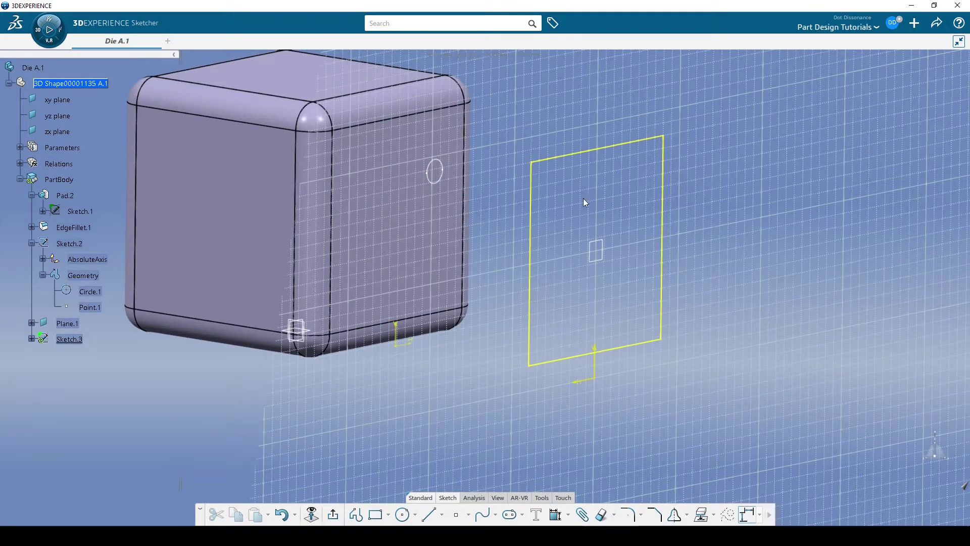
{"action": "middle_click_drag", "start_coordinate": [619, 207], "coordinate": [587, 217]}
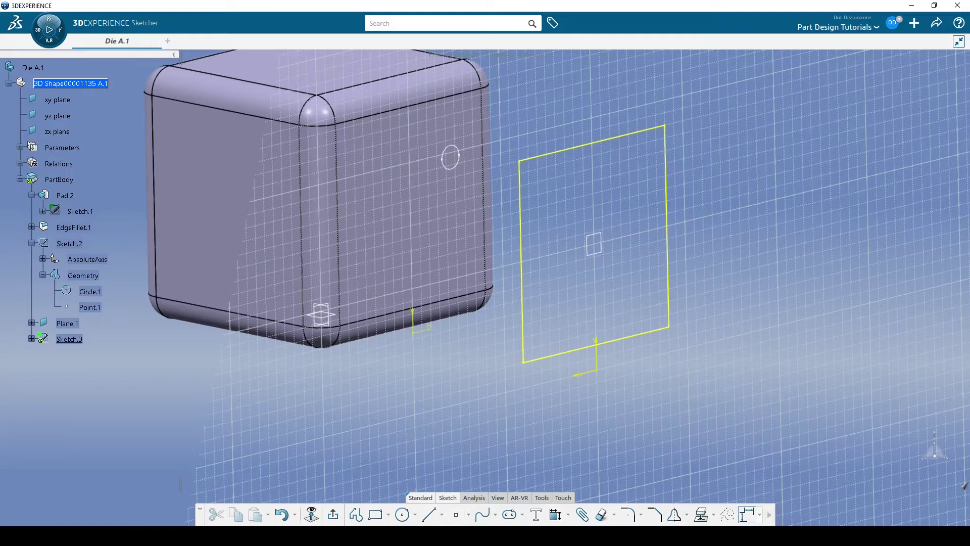
{"action": "left_click", "coordinate": [408, 514]}
{"action": "left_click", "coordinate": [573, 205]}
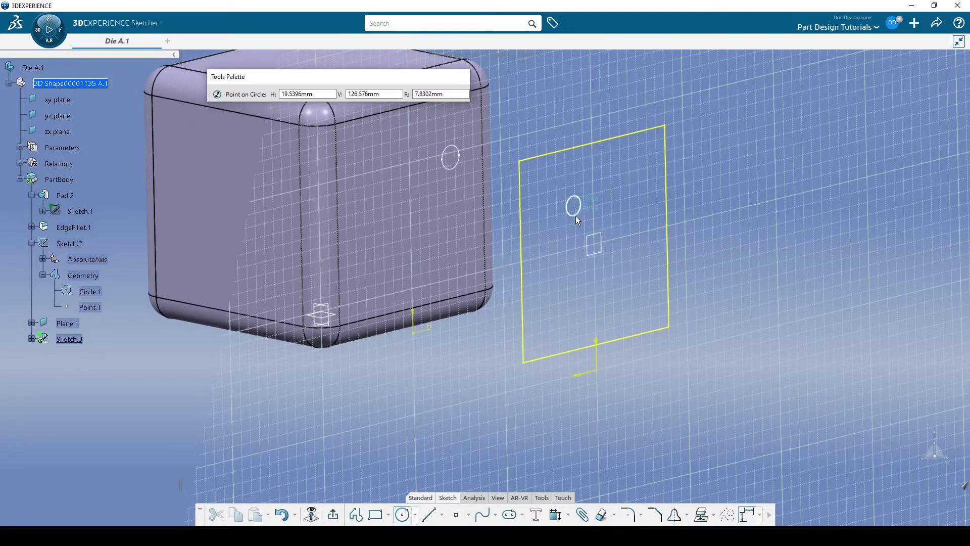
{"action": "left_click", "coordinate": [574, 223]}
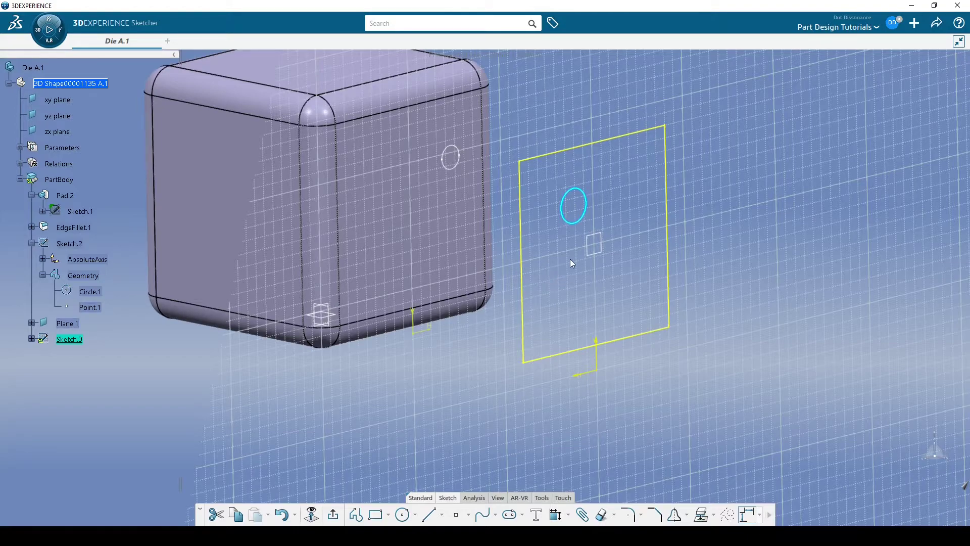
{"action": "left_click", "coordinate": [638, 197]}
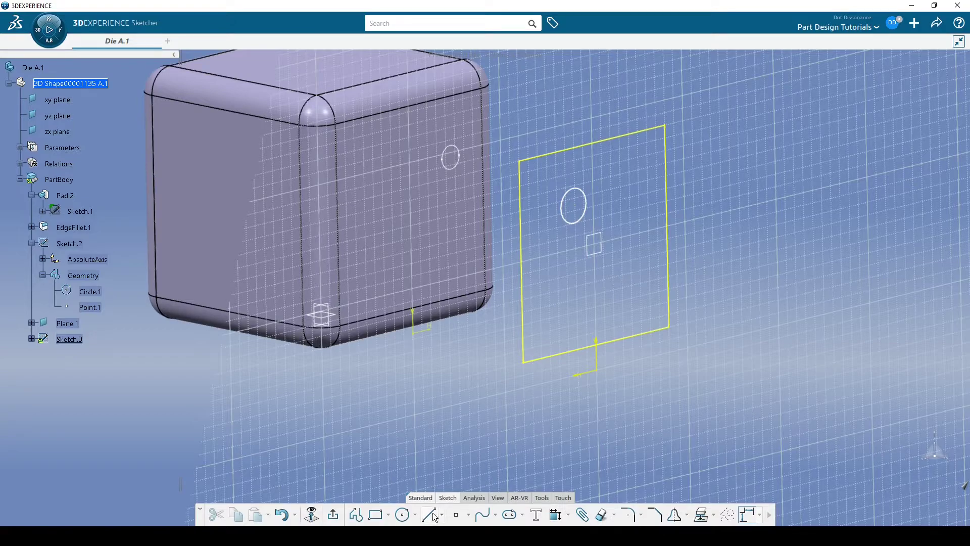
Step: Exit the sketch containing the projected outline and the circle, leaving no geometry selected
{"action": "left_click", "coordinate": [333, 515]}
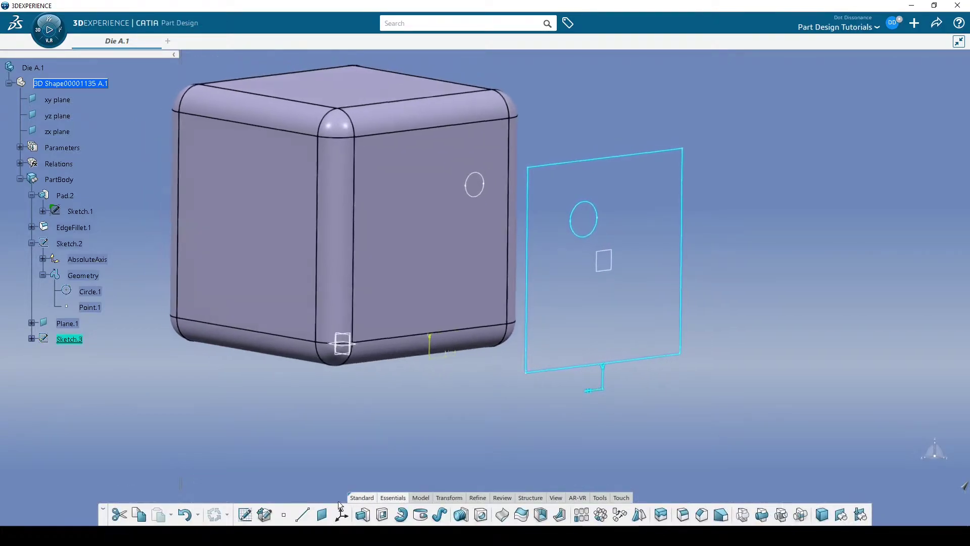
{"action": "mouse_move", "coordinate": [549, 398]}
{"action": "middle_mouse_down"}
{"action": "mouse_move", "coordinate": [513, 375]}
{"action": "mouse_move", "coordinate": [563, 387]}
{"action": "mouse_move", "coordinate": [688, 293]}
{"action": "middle_mouse_up"}
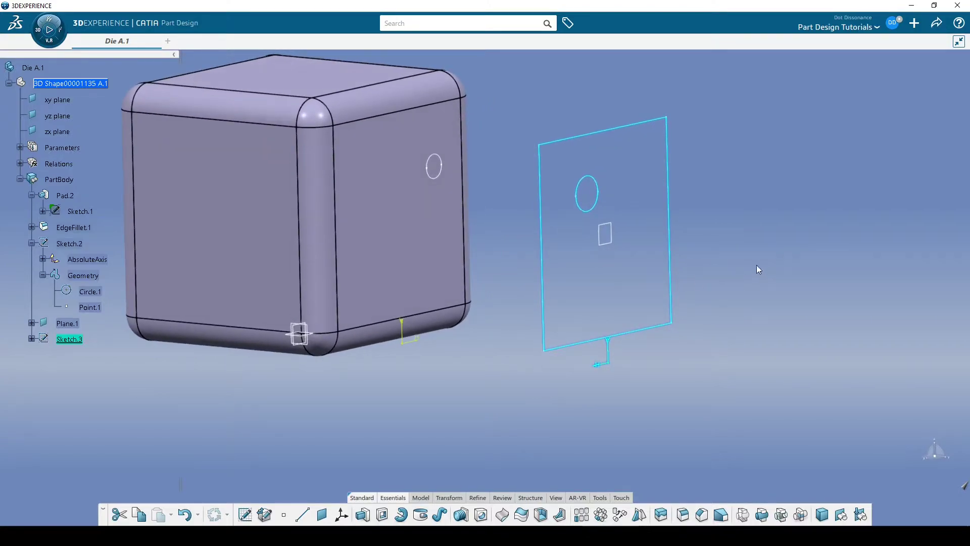
{"action": "left_click", "coordinate": [781, 217]}
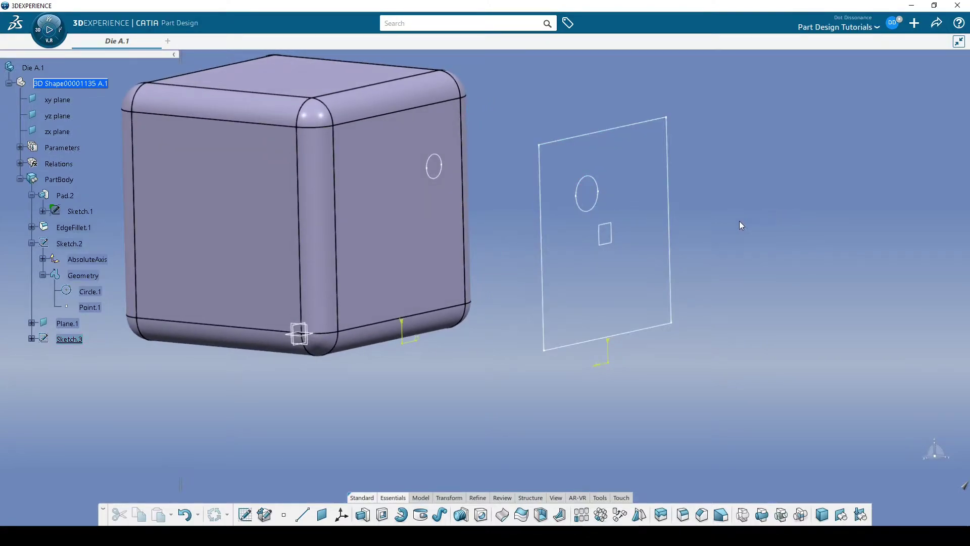
Step: Create a 100 mm pad from Sketch.3, using the projected outline with its inner circle as the profile
{"action": "left_click", "coordinate": [362, 515]}
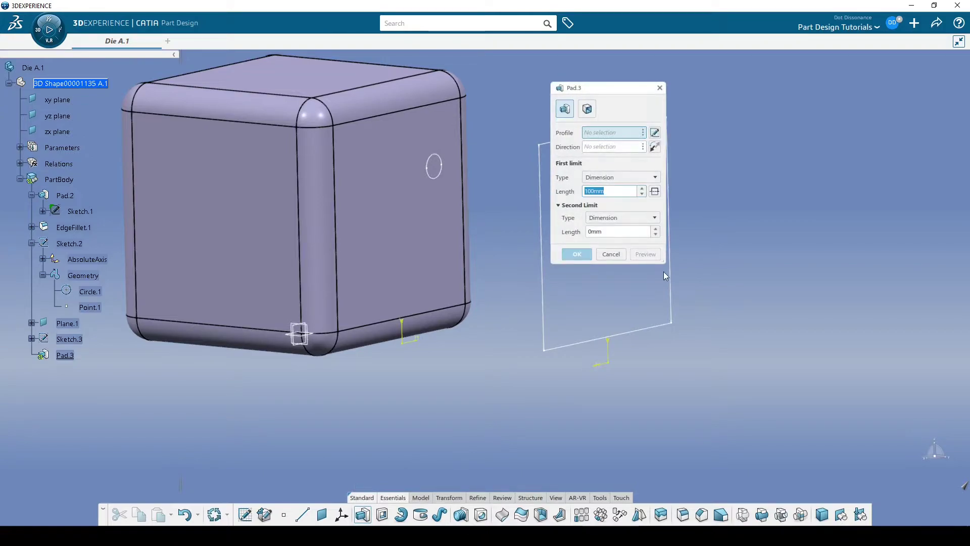
{"action": "left_click_drag", "start_coordinate": [602, 93], "coordinate": [869, 72]}
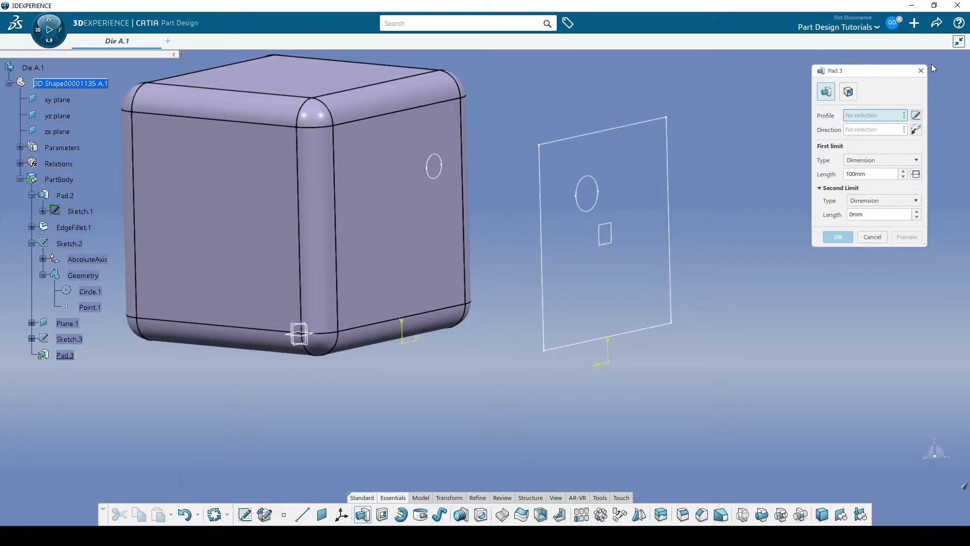
{"action": "left_click_drag", "start_coordinate": [874, 72], "coordinate": [871, 76]}
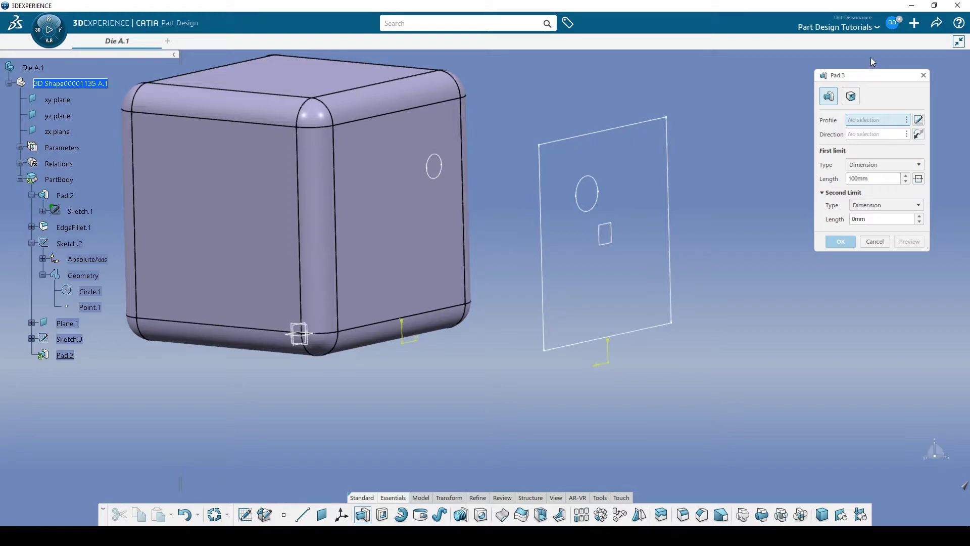
{"action": "left_click_drag", "start_coordinate": [876, 73], "coordinate": [851, 61]}
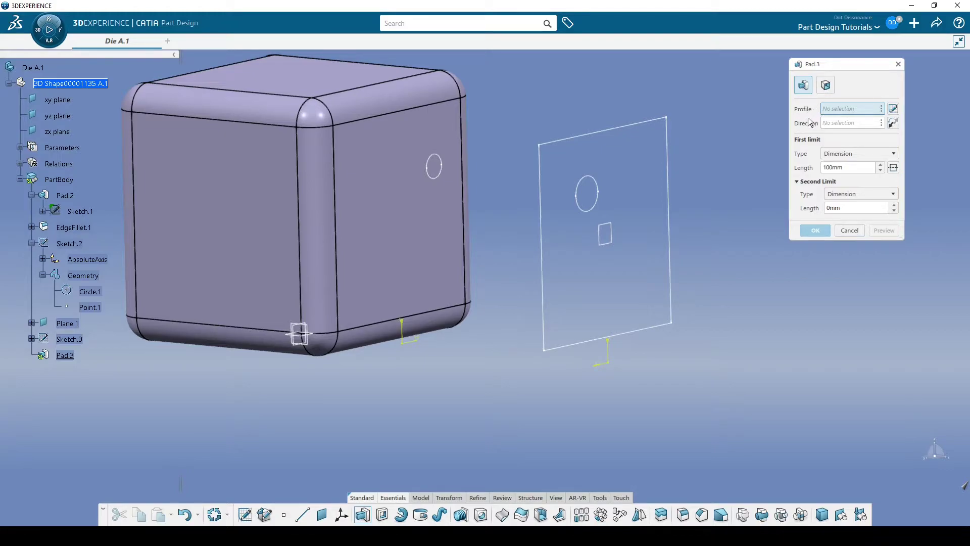
{"action": "left_click", "coordinate": [602, 202]}
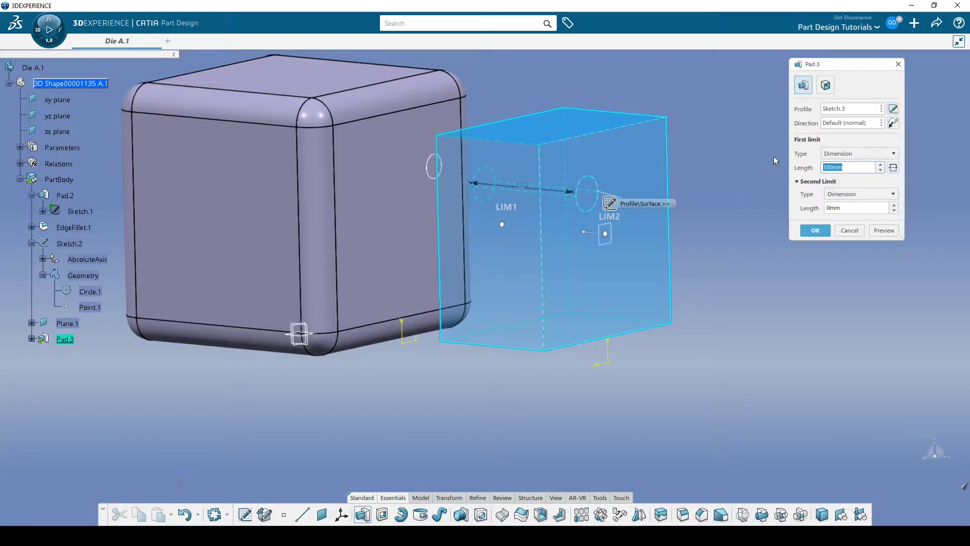
{"action": "middle_click_drag", "start_coordinate": [754, 160], "coordinate": [698, 166]}
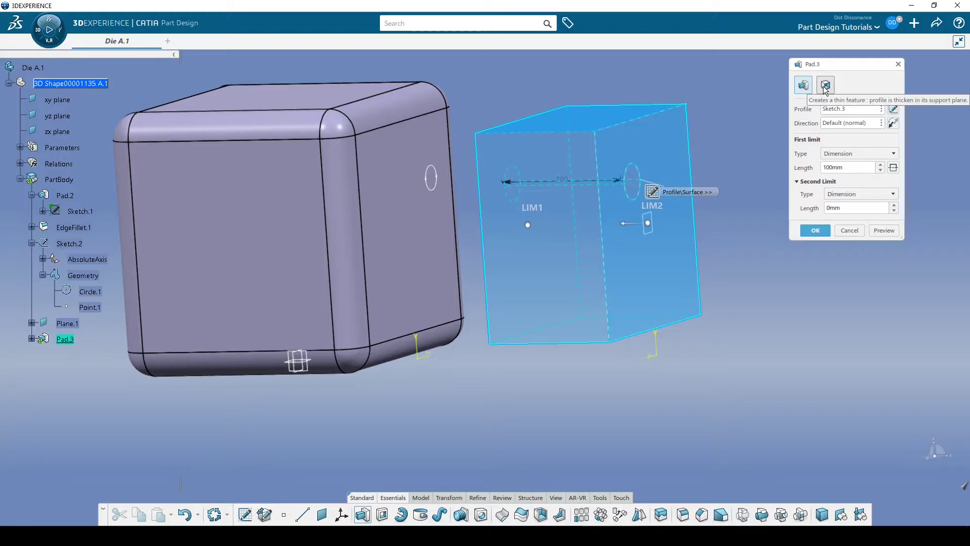
{"action": "middle_click_drag", "start_coordinate": [756, 158], "coordinate": [679, 182]}
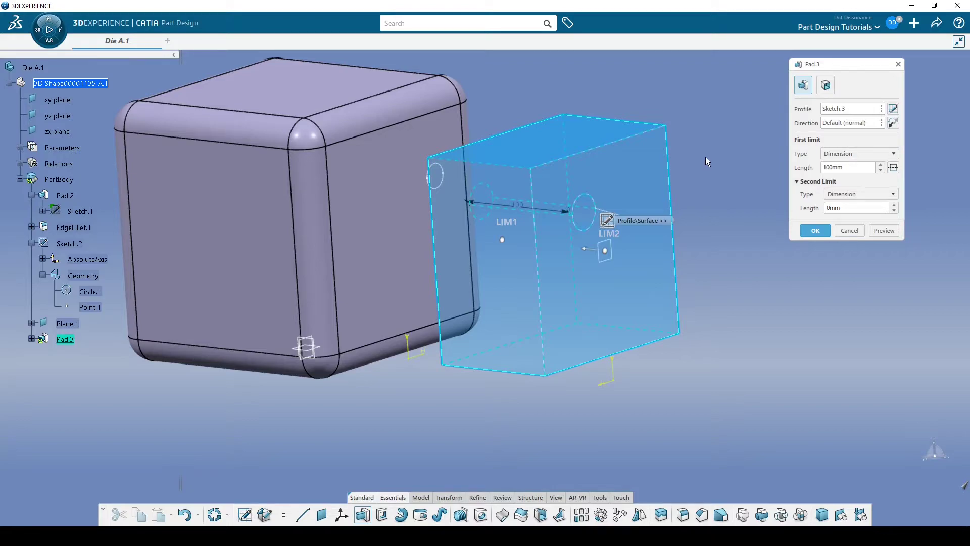
{"action": "mouse_move", "coordinate": [706, 184]}
{"action": "middle_mouse_down"}
{"action": "mouse_move", "coordinate": [681, 211]}
{"action": "mouse_move", "coordinate": [657, 210]}
{"action": "mouse_move", "coordinate": [706, 188]}
{"action": "mouse_move", "coordinate": [696, 189]}
{"action": "middle_mouse_up"}
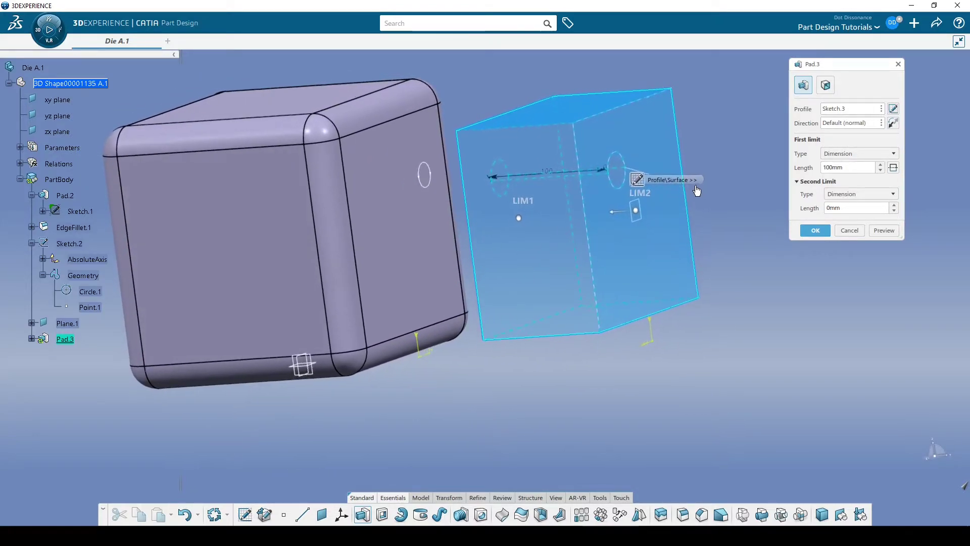
{"action": "left_click", "coordinate": [809, 231]}
{"action": "middle_click_drag", "start_coordinate": [738, 252], "coordinate": [568, 215]}
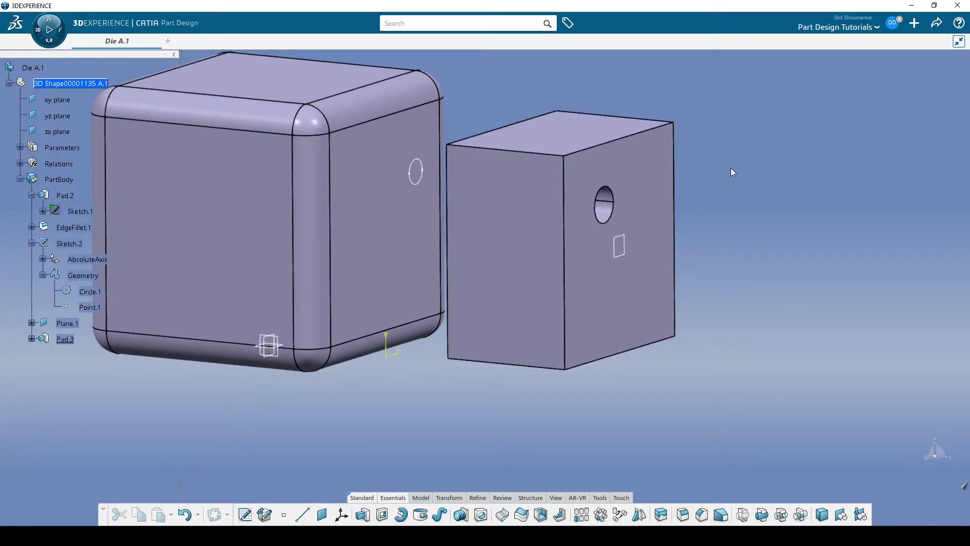
Step: Undo the 100 mm pad and reopen Sketch.3 for editing
{"action": "key", "text": "ctrl+z"}
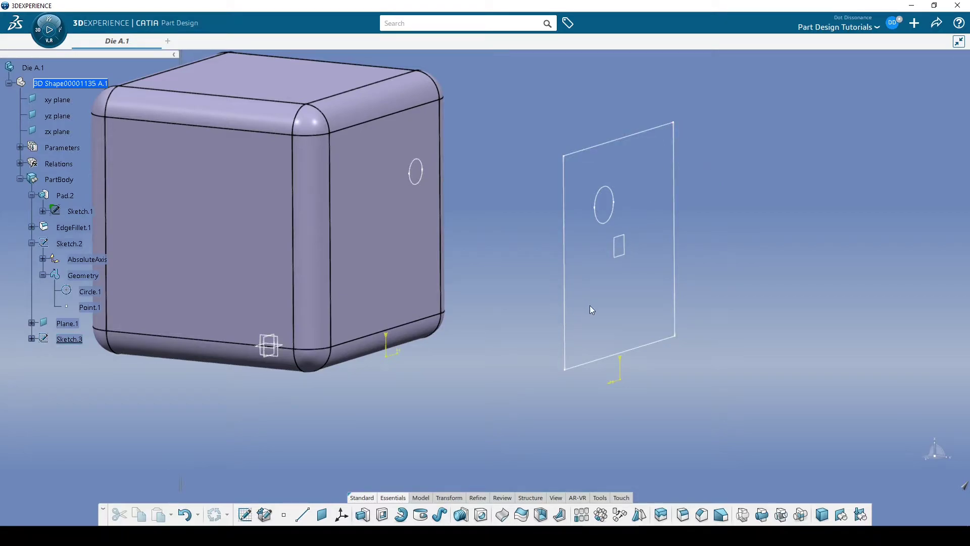
{"action": "mouse_move", "coordinate": [524, 295]}
{"action": "middle_mouse_down"}
{"action": "mouse_move", "coordinate": [499, 297]}
{"action": "mouse_move", "coordinate": [487, 305]}
{"action": "mouse_move", "coordinate": [495, 311]}
{"action": "mouse_move", "coordinate": [493, 298]}
{"action": "middle_mouse_up"}
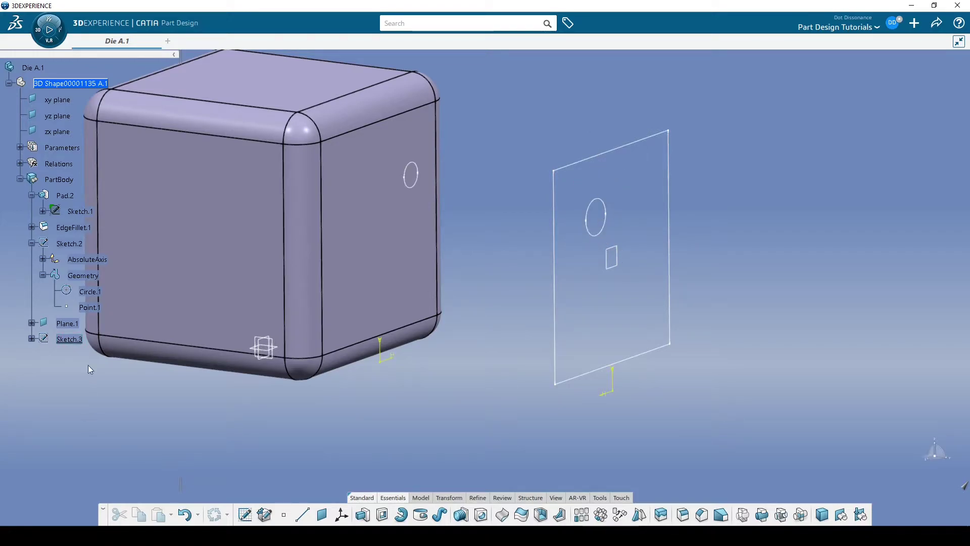
{"action": "left_click", "coordinate": [74, 339]}
{"action": "double_click", "coordinate": [77, 342]}
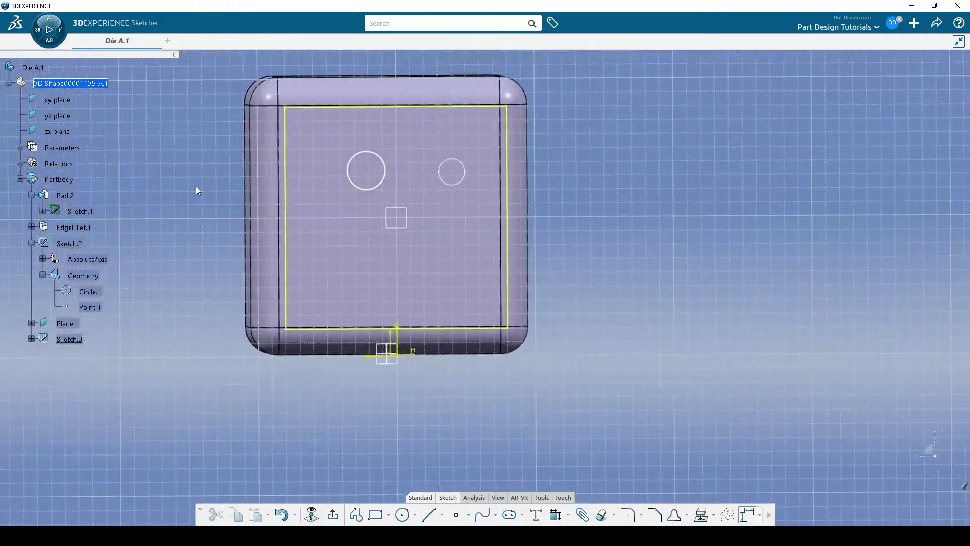
Step: Convert the projected outline's upright edge farthest from the circle into a construction element
{"action": "mouse_move", "coordinate": [270, 162]}
{"action": "middle_mouse_down"}
{"action": "mouse_move", "coordinate": [349, 216]}
{"action": "mouse_move", "coordinate": [402, 238]}
{"action": "mouse_move", "coordinate": [419, 201]}
{"action": "mouse_move", "coordinate": [494, 199]}
{"action": "mouse_move", "coordinate": [513, 159]}
{"action": "middle_mouse_up"}
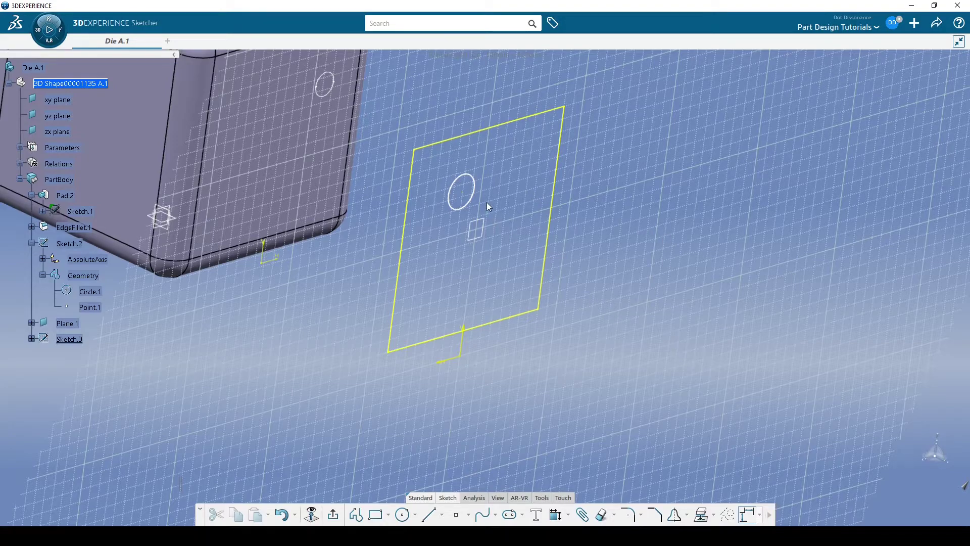
{"action": "left_click", "coordinate": [557, 198]}
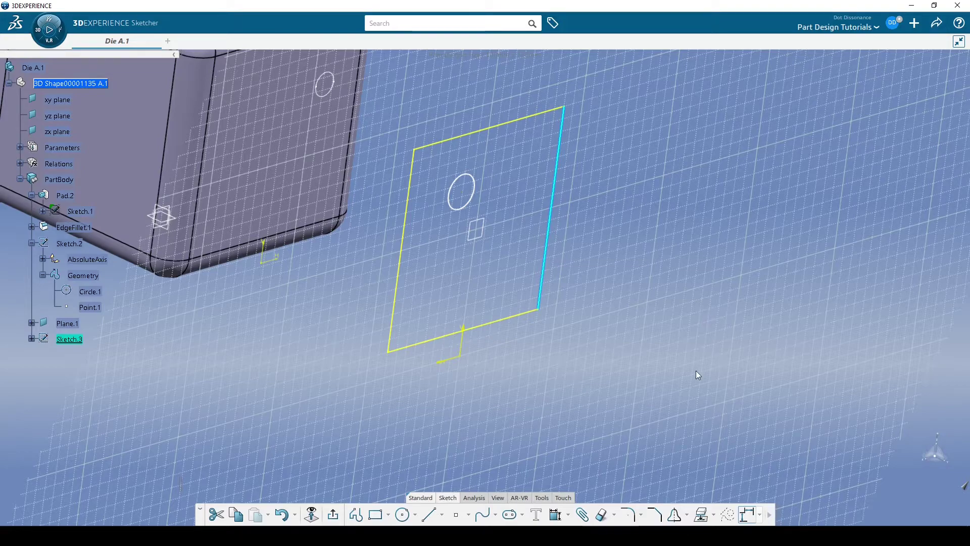
{"action": "left_click", "coordinate": [729, 515]}
{"action": "left_click", "coordinate": [624, 199]}
{"action": "mouse_move", "coordinate": [624, 199]}
{"action": "middle_mouse_down"}
{"action": "mouse_move", "coordinate": [572, 258]}
{"action": "mouse_move", "coordinate": [596, 250]}
{"action": "mouse_move", "coordinate": [569, 253]}
{"action": "middle_mouse_up"}
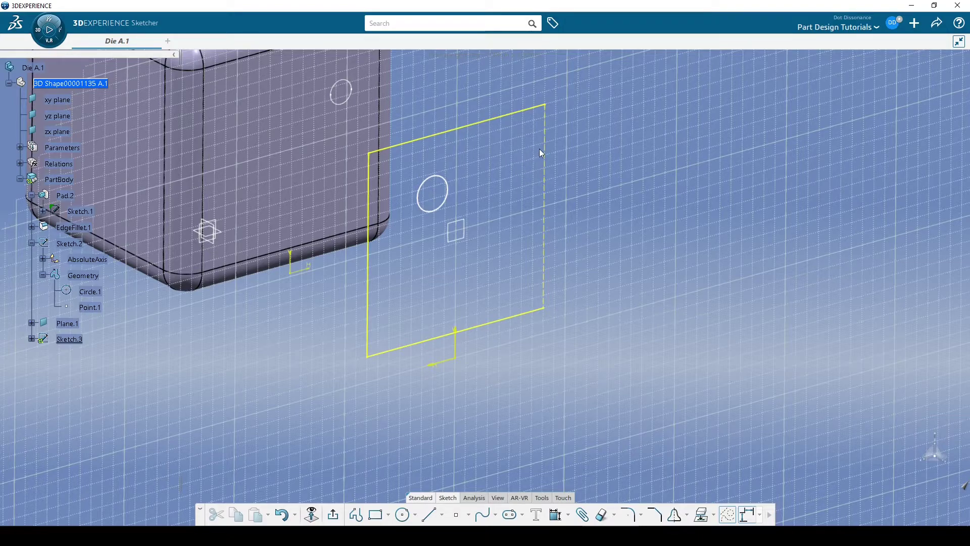
Step: Turn the sketched circle into a construction element and back into a standard element
{"action": "left_click", "coordinate": [448, 196]}
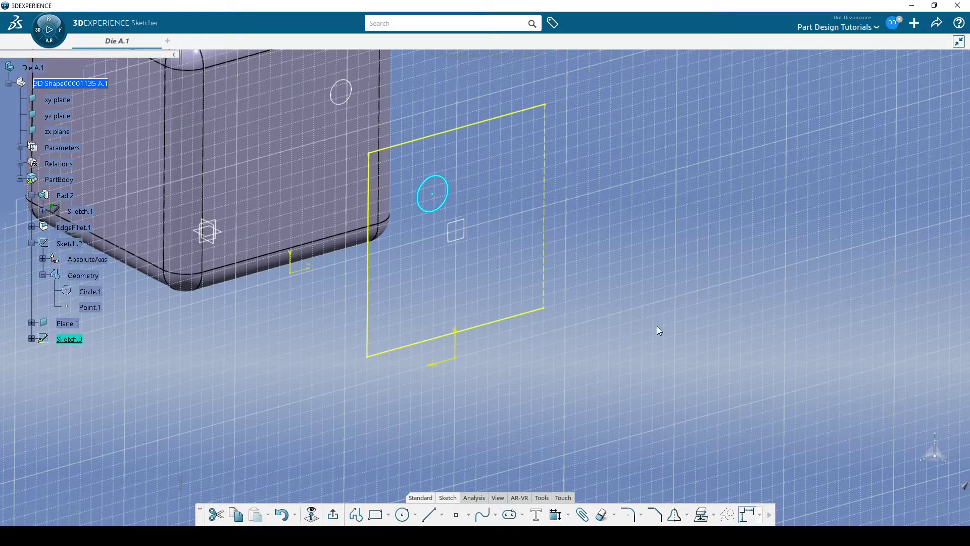
{"action": "left_click", "coordinate": [725, 514]}
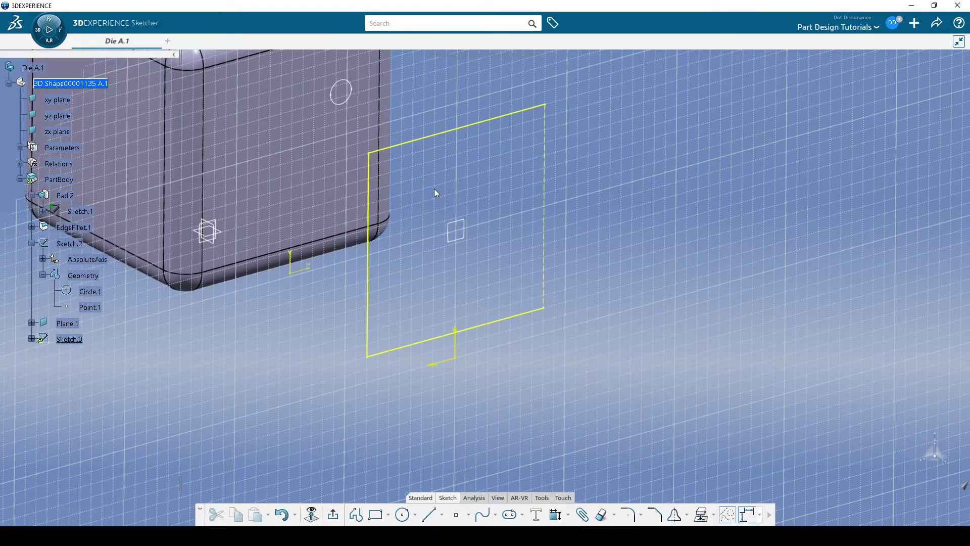
{"action": "left_click", "coordinate": [443, 215]}
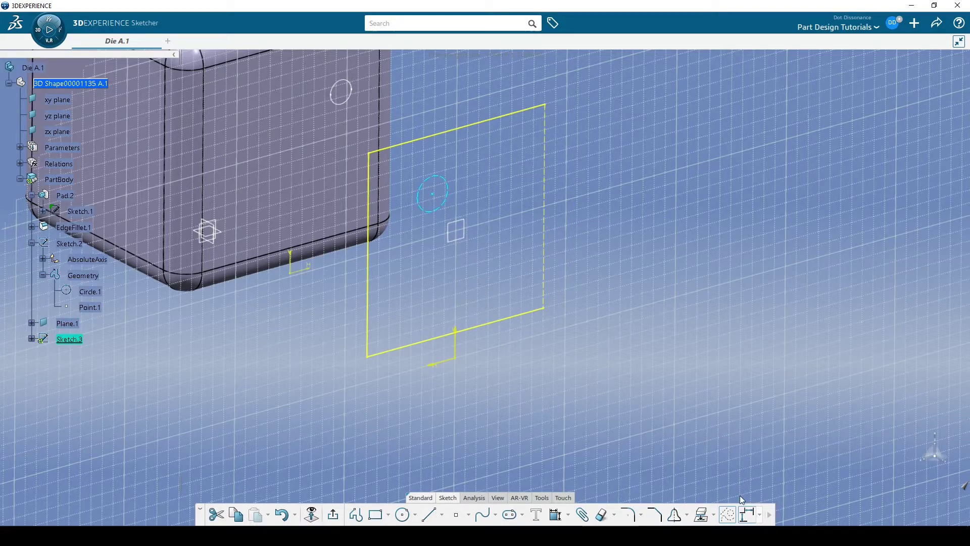
{"action": "left_click", "coordinate": [735, 516]}
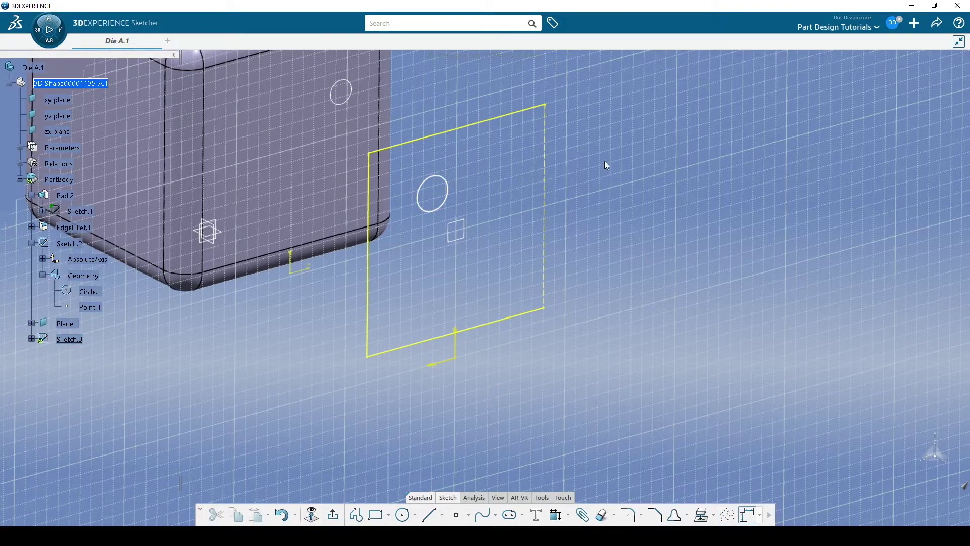
Step: Sketch a standalone point outside the projected outline, beyond its upper right corner
{"action": "mouse_move", "coordinate": [638, 80]}
{"action": "middle_mouse_down"}
{"action": "mouse_move", "coordinate": [578, 145]}
{"action": "mouse_move", "coordinate": [576, 178]}
{"action": "mouse_move", "coordinate": [606, 156]}
{"action": "mouse_move", "coordinate": [581, 219]}
{"action": "mouse_move", "coordinate": [573, 206]}
{"action": "middle_mouse_up"}
{"action": "middle_click_drag", "start_coordinate": [542, 177], "coordinate": [562, 173]}
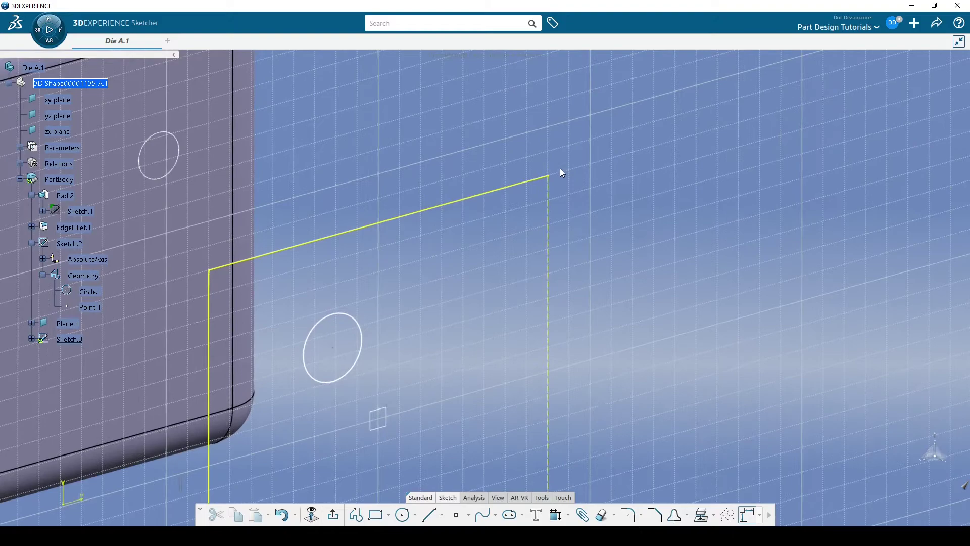
{"action": "left_click", "coordinate": [554, 180]}
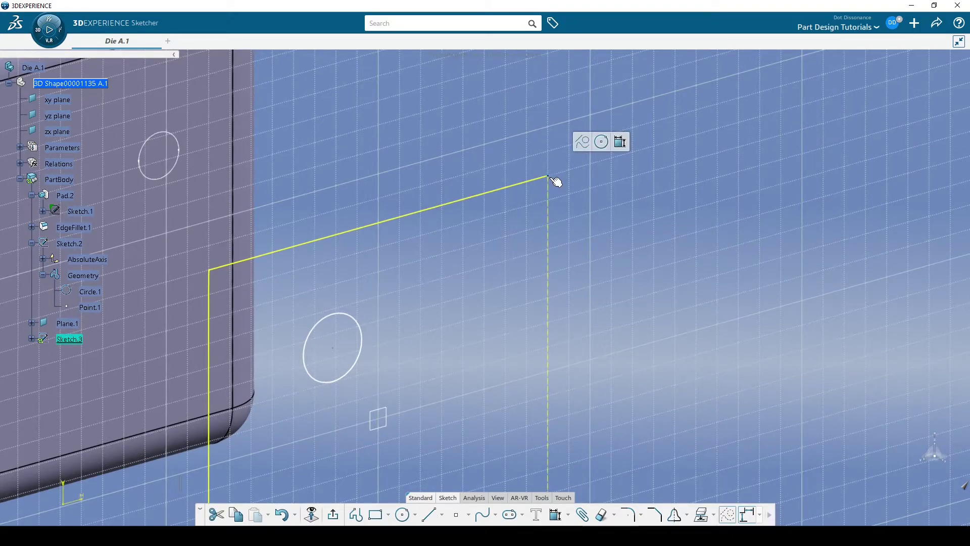
{"action": "left_click", "coordinate": [456, 514]}
{"action": "left_click", "coordinate": [662, 160]}
{"action": "middle_click_drag", "start_coordinate": [635, 227], "coordinate": [592, 268]}
{"action": "mouse_move", "coordinate": [597, 312]}
{"action": "middle_mouse_down"}
{"action": "mouse_move", "coordinate": [622, 310]}
{"action": "mouse_move", "coordinate": [705, 229]}
{"action": "middle_mouse_up"}
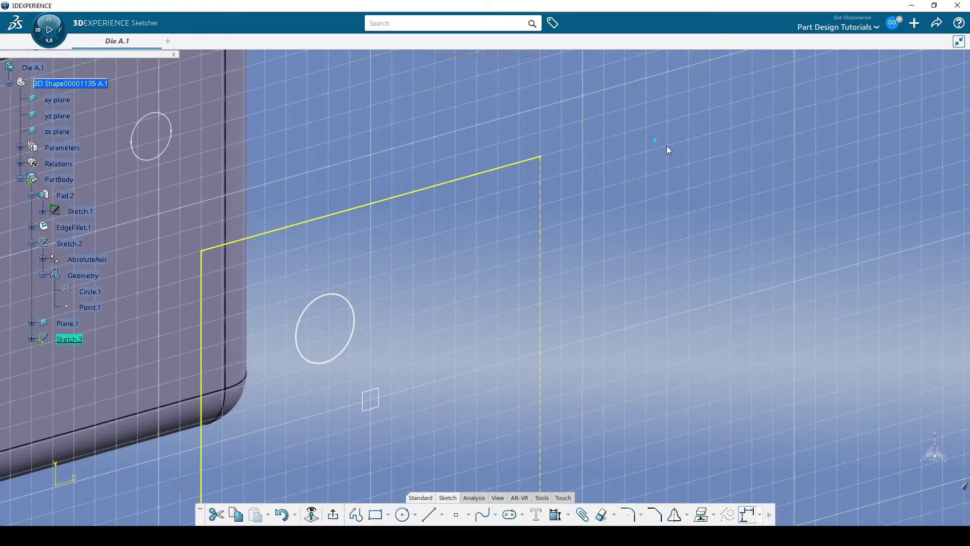
{"action": "middle_click_drag", "start_coordinate": [628, 199], "coordinate": [666, 171]}
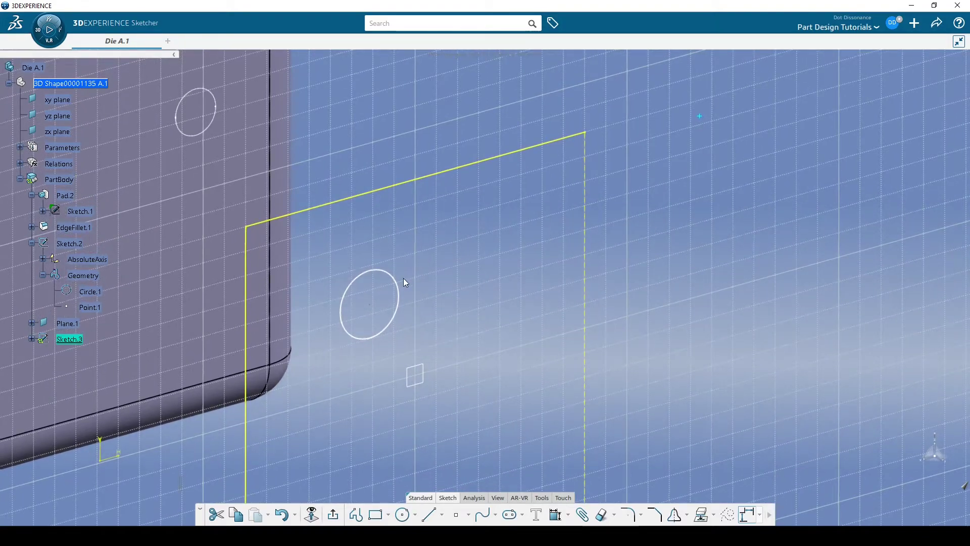
{"action": "left_click", "coordinate": [746, 170]}
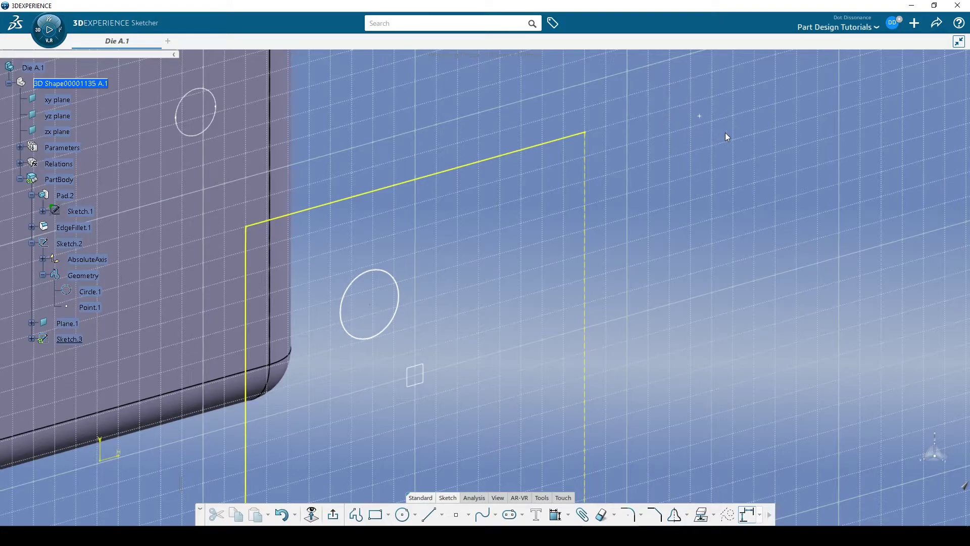
Step: Convert the standalone point outside the outline into a construction point and reselect it to compare its display
{"action": "left_click", "coordinate": [700, 116]}
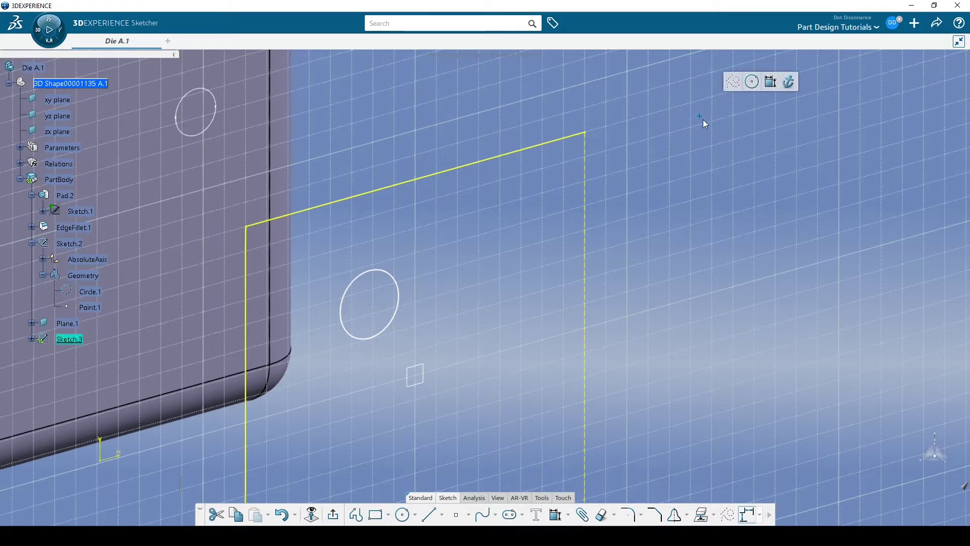
{"action": "left_click", "coordinate": [728, 514]}
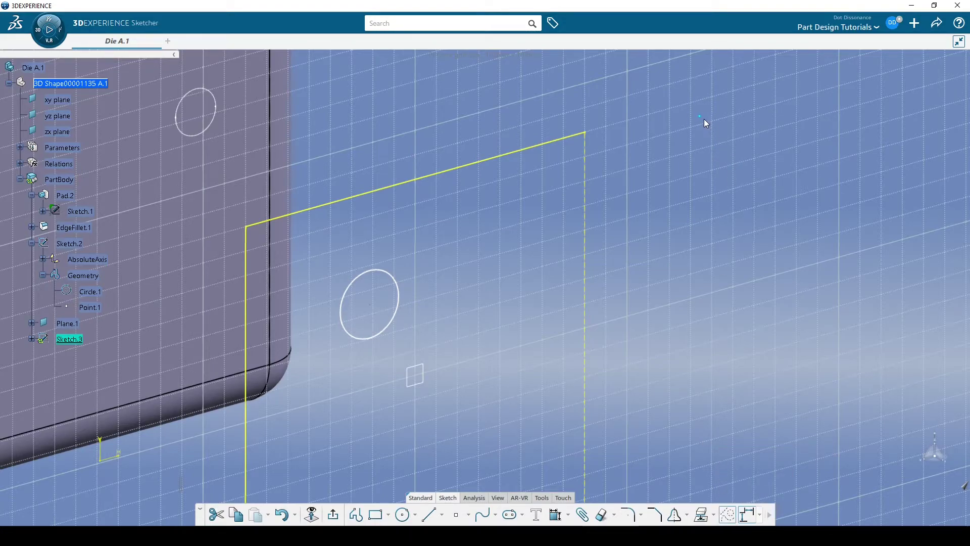
{"action": "left_click", "coordinate": [730, 132]}
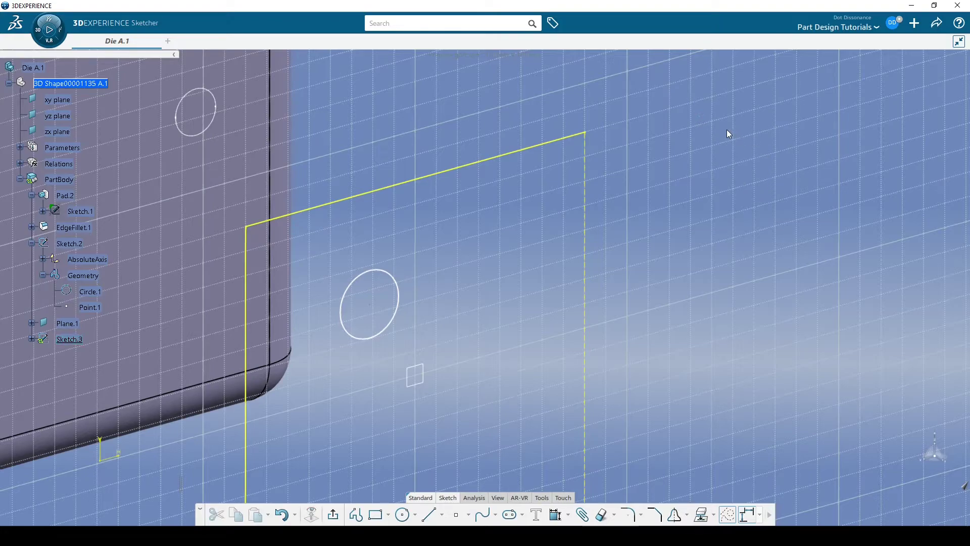
{"action": "left_click", "coordinate": [699, 117]}
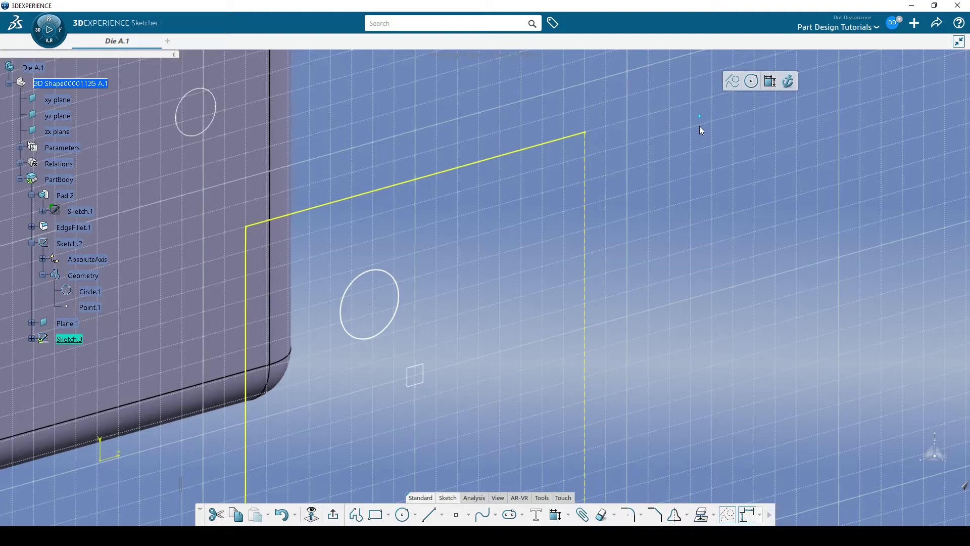
{"action": "left_click", "coordinate": [652, 115]}
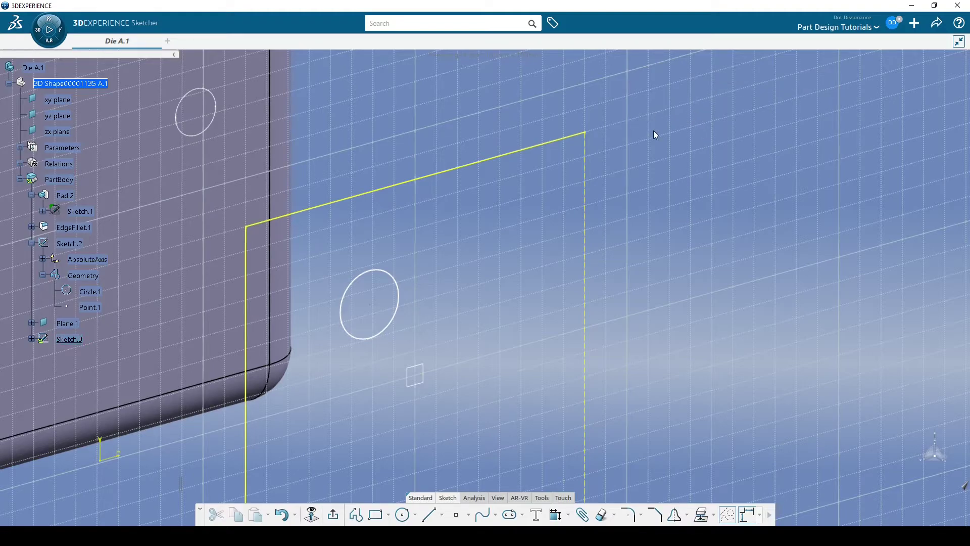
Step: Switch the projected outline's upper right corner point between construction and standard, returning it to its original type
{"action": "left_click", "coordinate": [584, 133]}
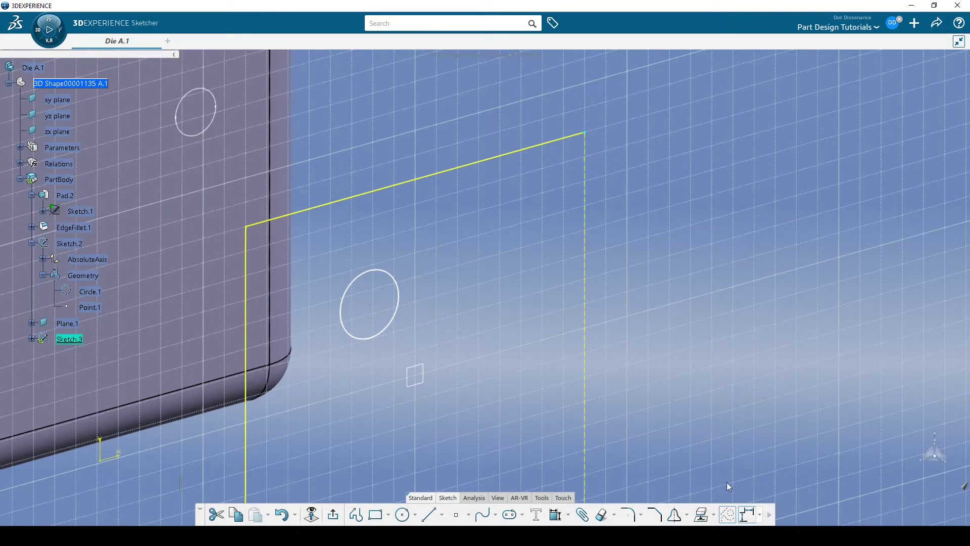
{"action": "left_click", "coordinate": [728, 515]}
{"action": "left_click", "coordinate": [726, 514]}
Step: Select the sketched circle's center point to check whether it is a construction element
{"action": "mouse_move", "coordinate": [653, 191]}
{"action": "middle_mouse_down"}
{"action": "mouse_move", "coordinate": [667, 188]}
{"action": "mouse_move", "coordinate": [708, 114]}
{"action": "mouse_move", "coordinate": [693, 219]}
{"action": "mouse_move", "coordinate": [708, 207]}
{"action": "mouse_move", "coordinate": [669, 190]}
{"action": "middle_mouse_up"}
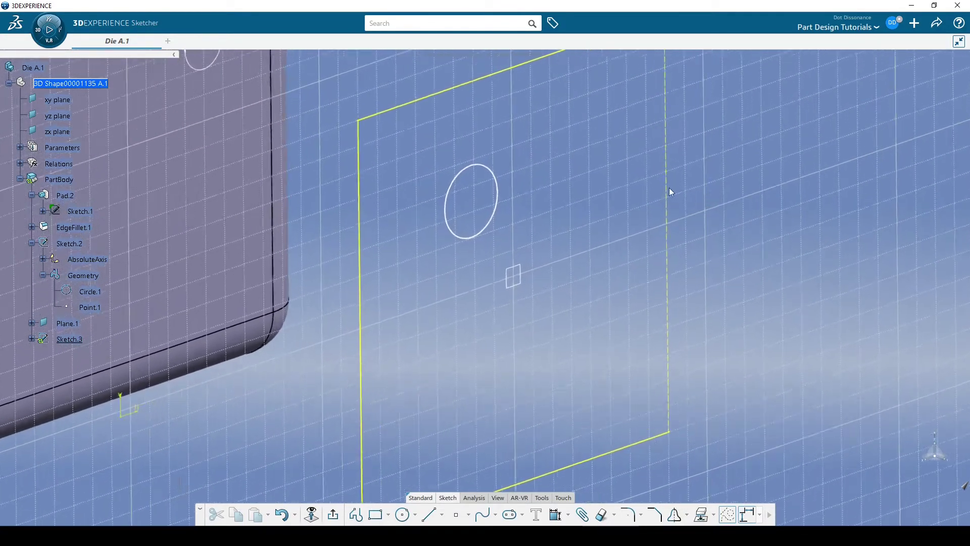
{"action": "left_click", "coordinate": [477, 205]}
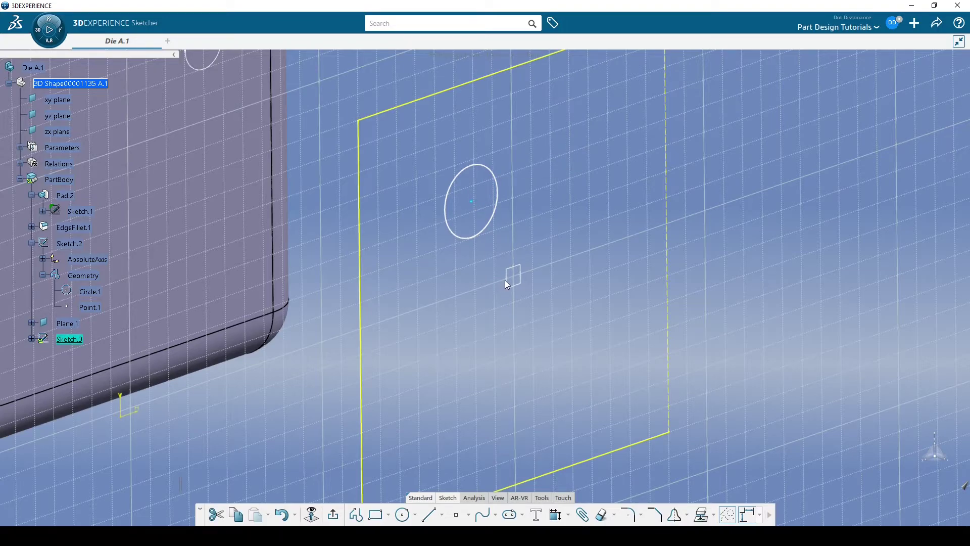
Step: Select the projected outline's dashed edge and its solid upper edge in turn to compare their construction and standard status
{"action": "left_click", "coordinate": [726, 517]}
{"action": "left_click", "coordinate": [547, 305]}
{"action": "mouse_move", "coordinate": [549, 295]}
{"action": "middle_mouse_down"}
{"action": "mouse_move", "coordinate": [593, 229]}
{"action": "mouse_move", "coordinate": [466, 229]}
{"action": "mouse_move", "coordinate": [438, 278]}
{"action": "mouse_move", "coordinate": [491, 261]}
{"action": "mouse_move", "coordinate": [487, 245]}
{"action": "mouse_move", "coordinate": [529, 206]}
{"action": "mouse_move", "coordinate": [507, 235]}
{"action": "middle_mouse_up"}
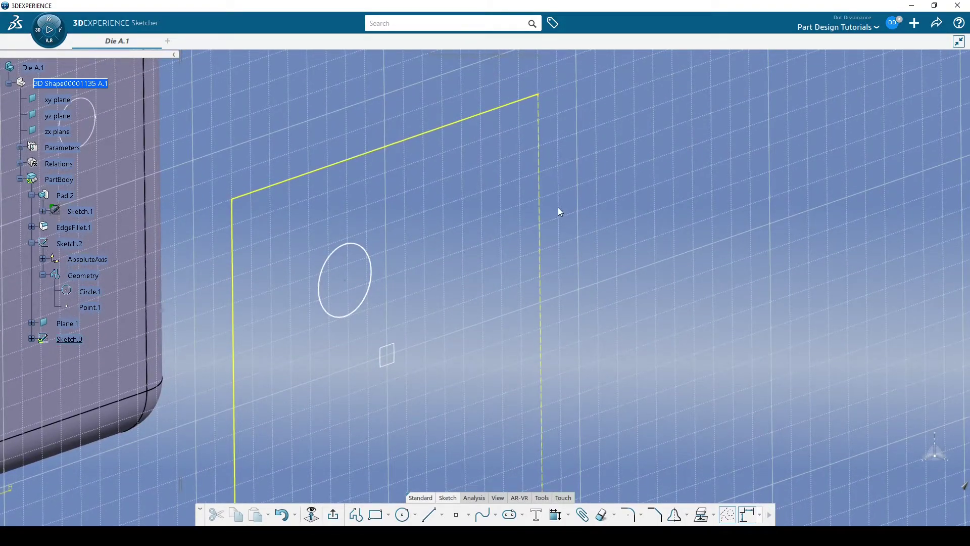
{"action": "left_click", "coordinate": [540, 212]}
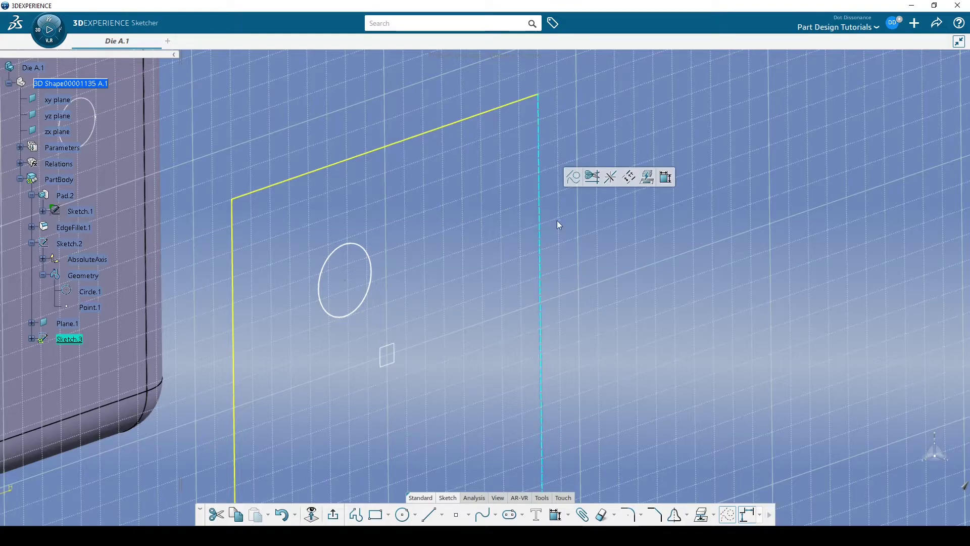
{"action": "left_click", "coordinate": [700, 129]}
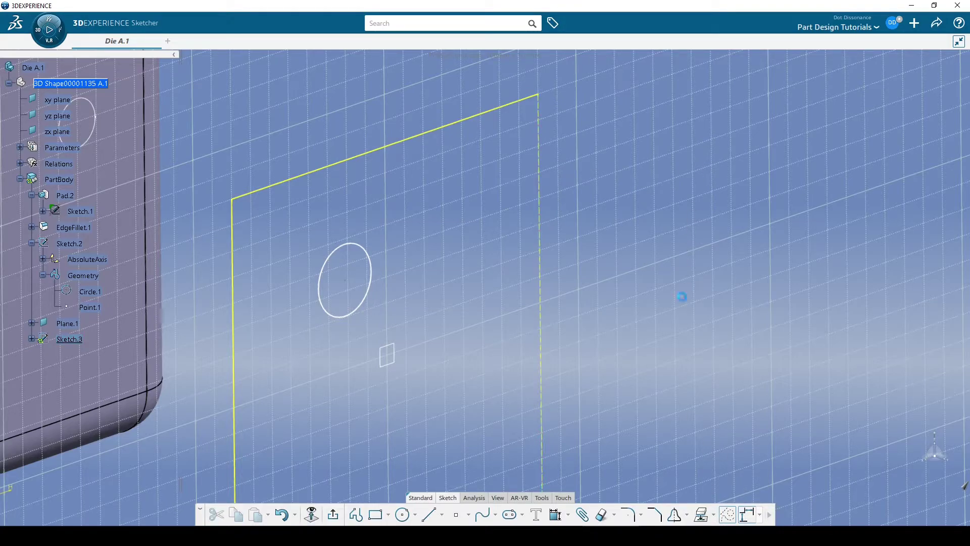
{"action": "left_click", "coordinate": [543, 240]}
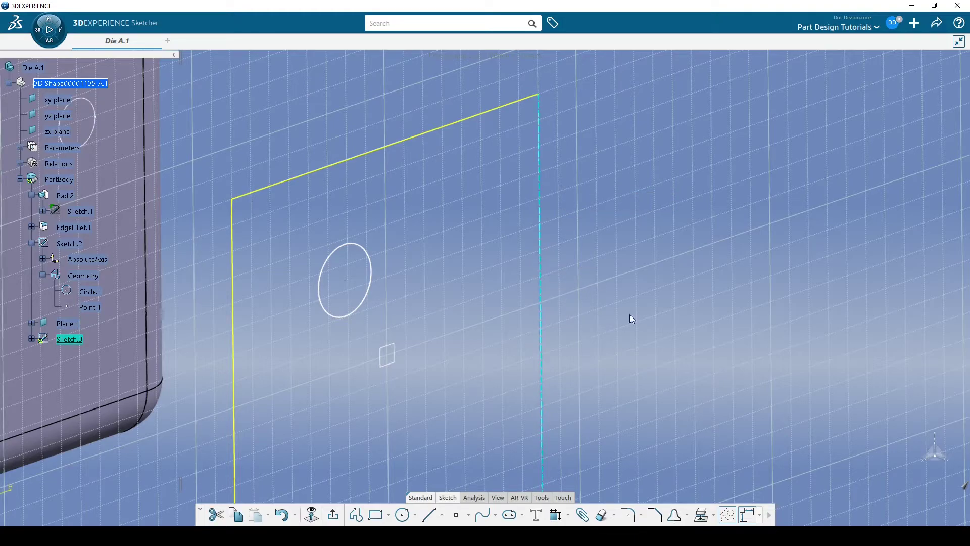
{"action": "left_click", "coordinate": [747, 516]}
{"action": "left_click", "coordinate": [644, 223]}
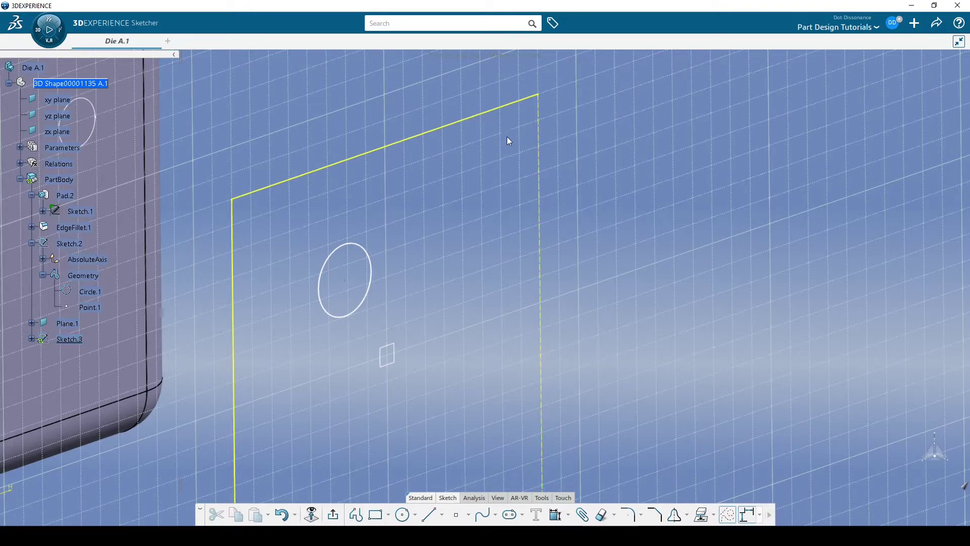
{"action": "left_click", "coordinate": [499, 118]}
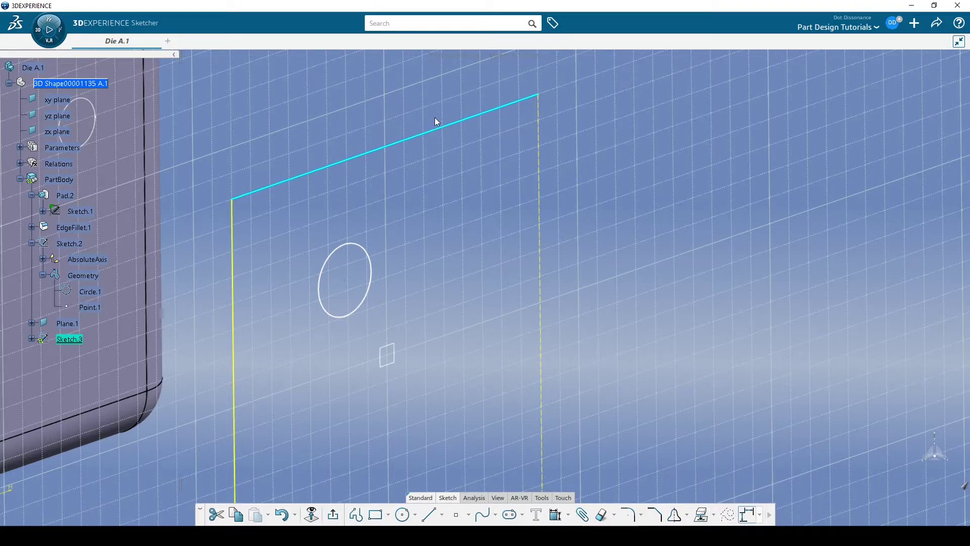
{"action": "left_click", "coordinate": [582, 187]}
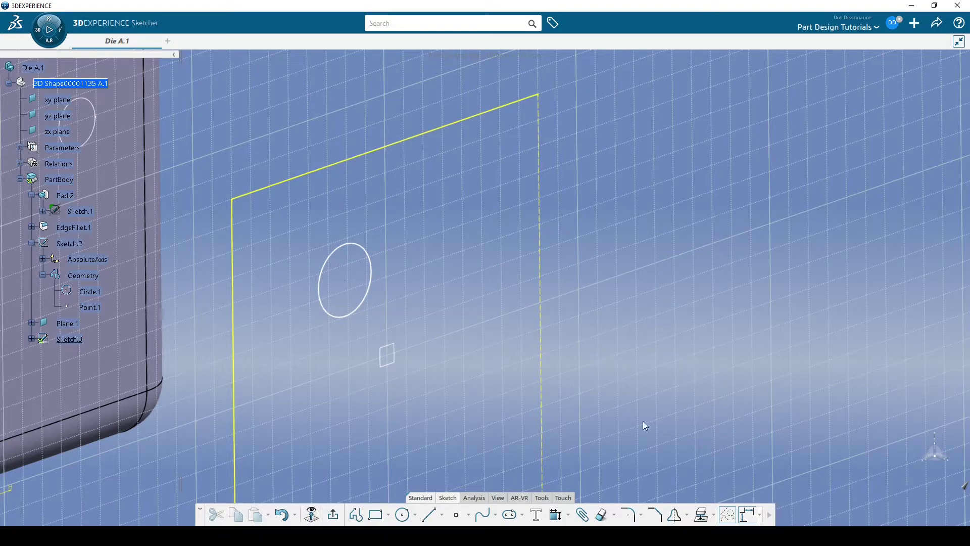
Step: Sketch a construction circle outside the projected outline, beyond its dashed edge, and delete it
{"action": "left_click", "coordinate": [403, 514]}
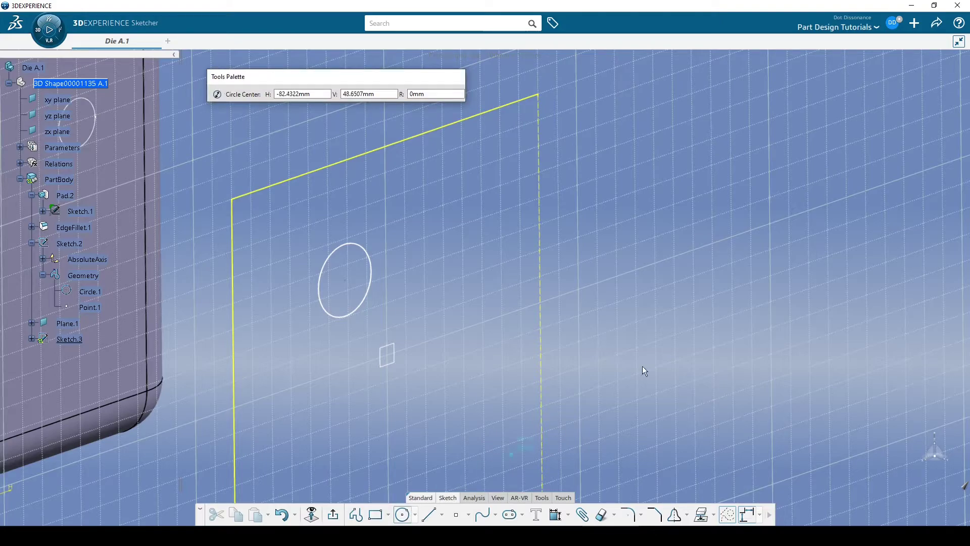
{"action": "left_click", "coordinate": [678, 170]}
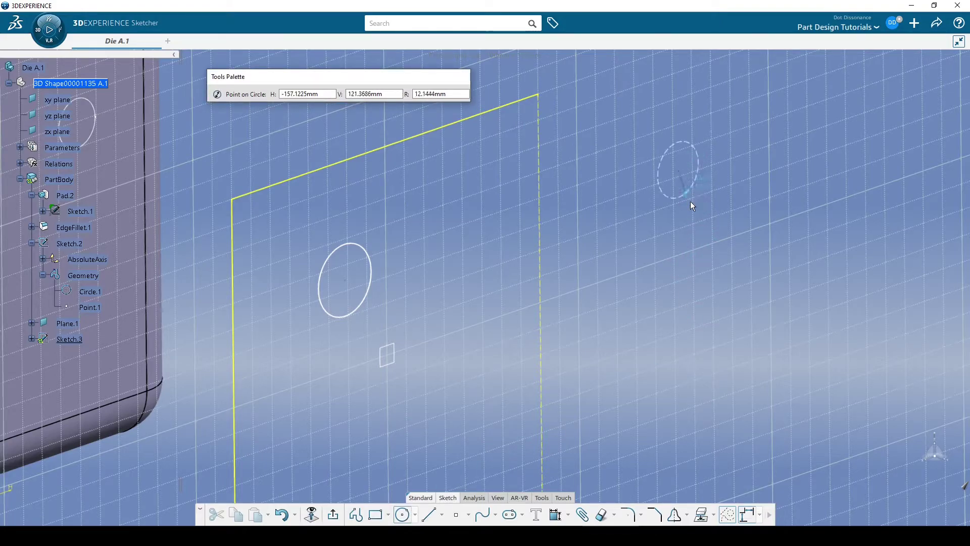
{"action": "left_click", "coordinate": [695, 214]}
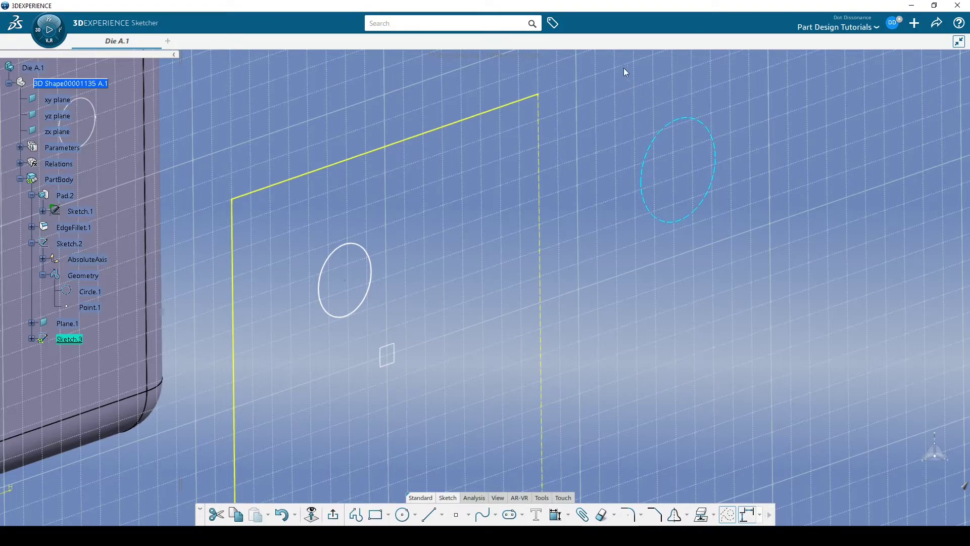
{"action": "key", "text": "Delete"}
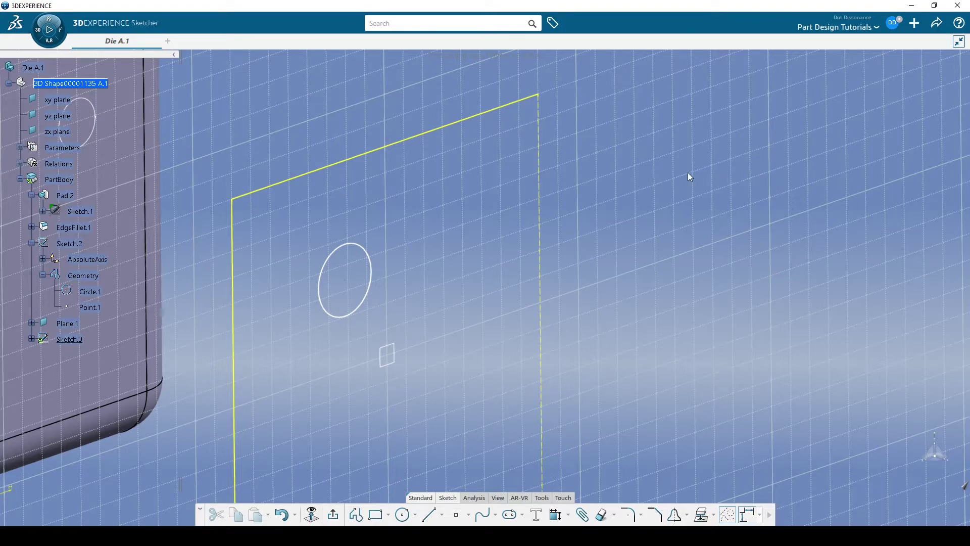
Step: Switch the outline's upper right corner point to a standard element and sketch a standard circle beyond the dashed edge
{"action": "left_click", "coordinate": [539, 95]}
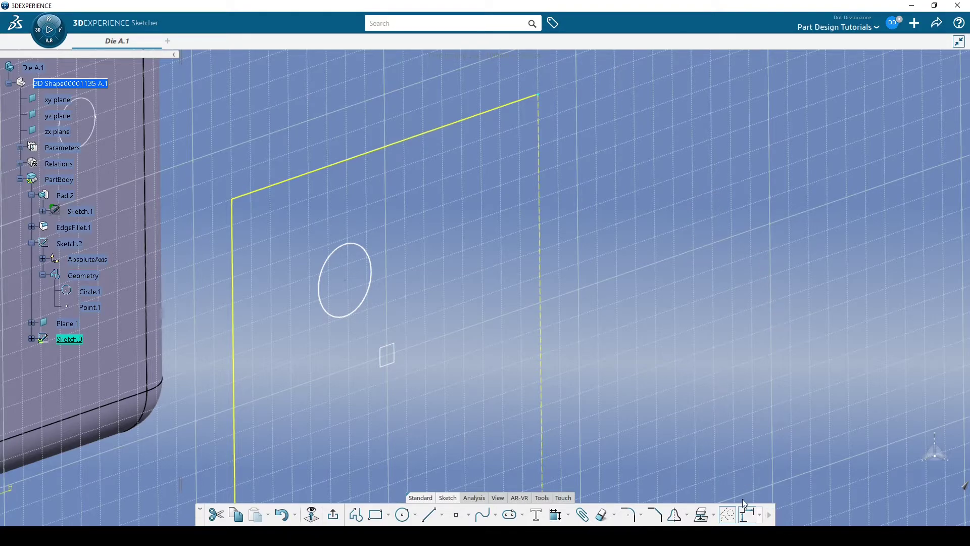
{"action": "left_click", "coordinate": [684, 305]}
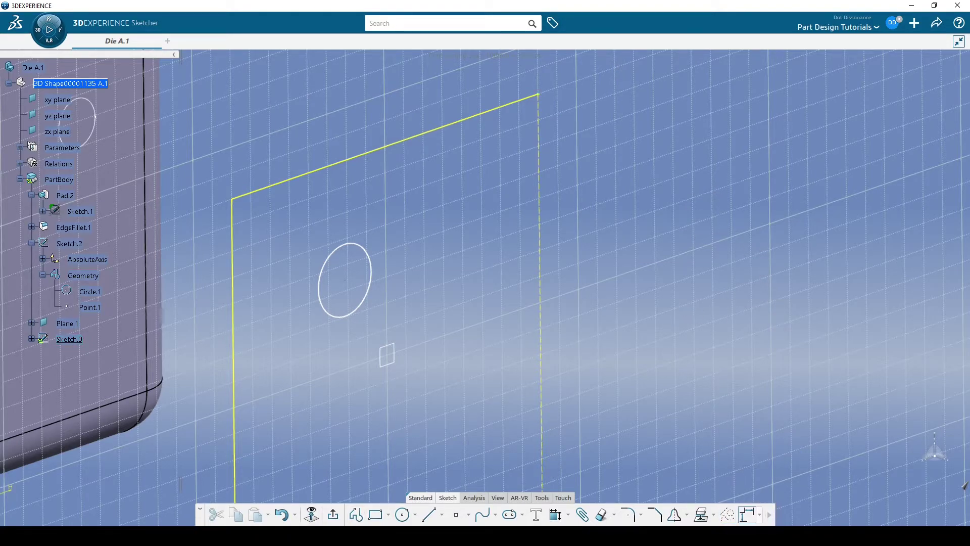
{"action": "left_click", "coordinate": [403, 515]}
{"action": "left_click", "coordinate": [652, 283]}
{"action": "left_click", "coordinate": [660, 347]}
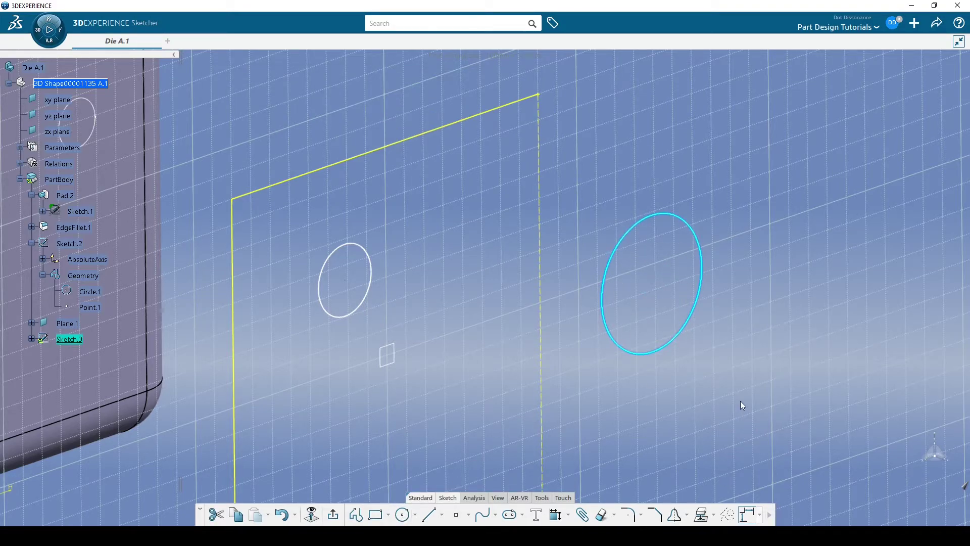
Step: Switch the outline's upper right corner point back to a construction element and delete the standard circle
{"action": "left_click", "coordinate": [539, 95]}
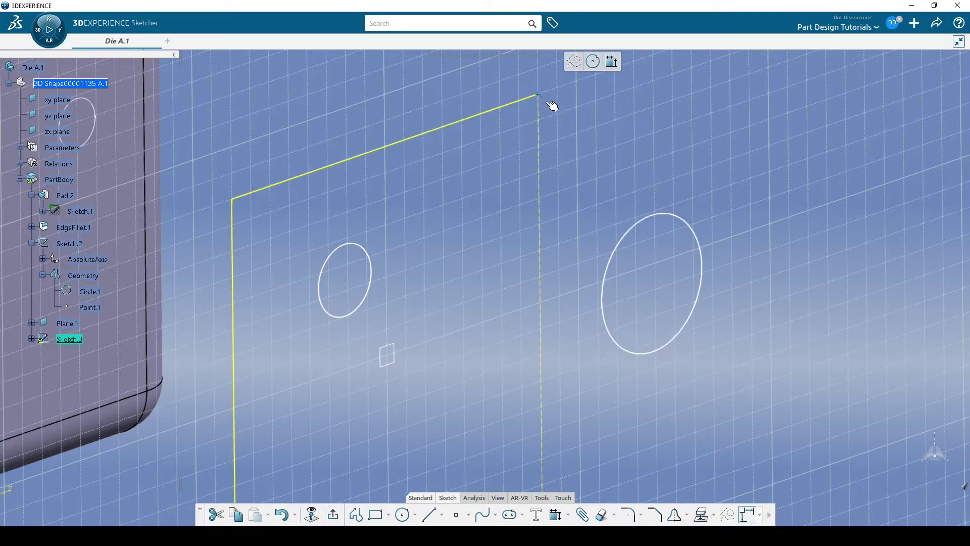
{"action": "left_click", "coordinate": [727, 514]}
{"action": "left_click_drag", "start_coordinate": [596, 212], "coordinate": [757, 391]}
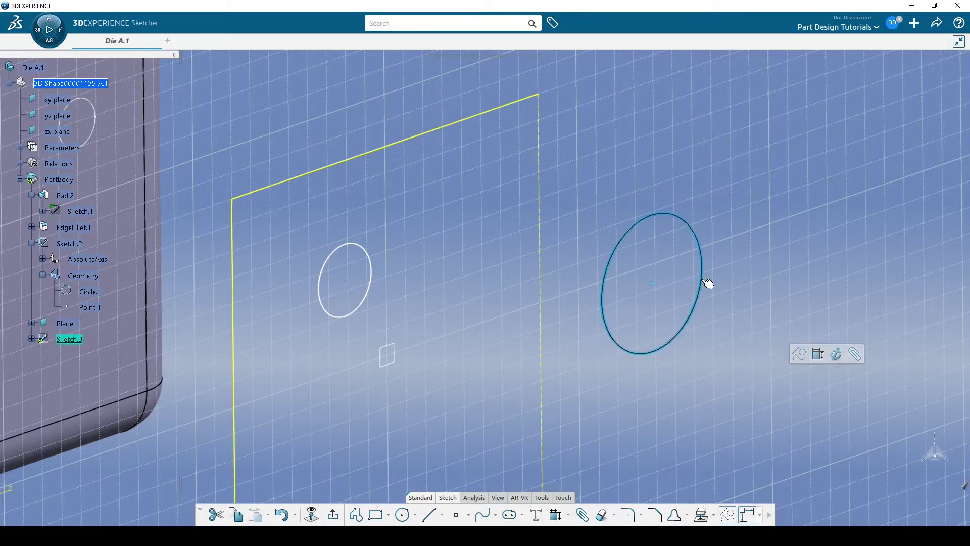
{"action": "key", "text": "Delete"}
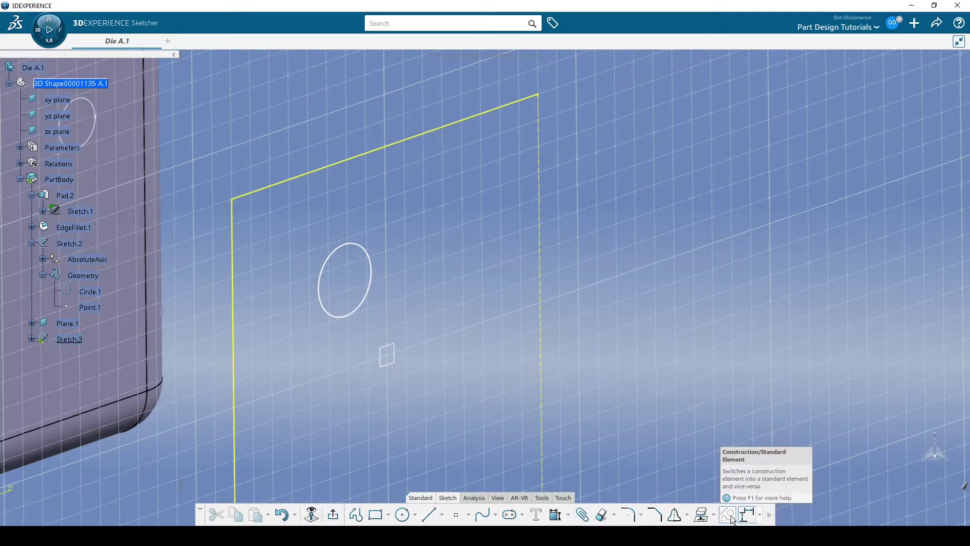
Step: Sketch a smaller circle with construction mode off, outside the outline beyond its upper right corner, and delete it
{"action": "left_click", "coordinate": [403, 514]}
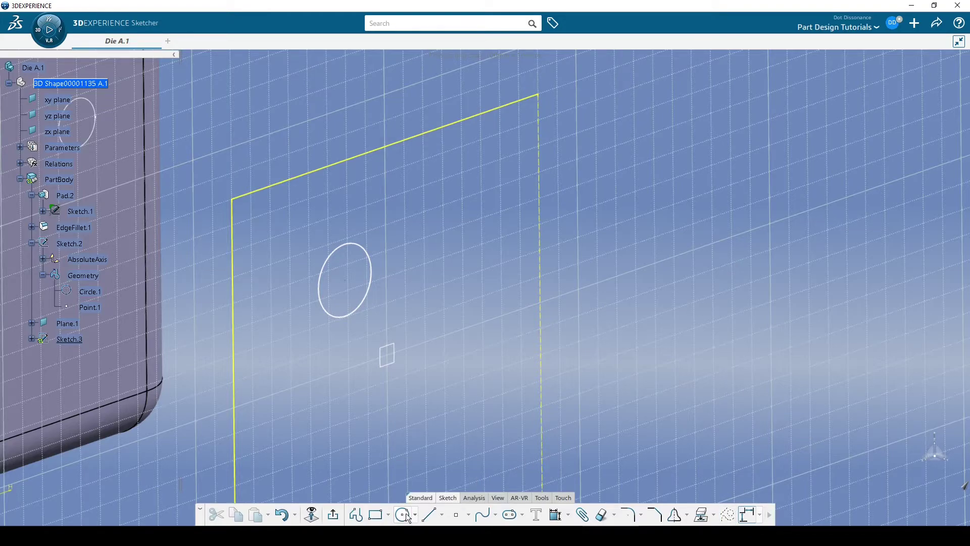
{"action": "left_click", "coordinate": [729, 178]}
{"action": "left_click", "coordinate": [731, 189]}
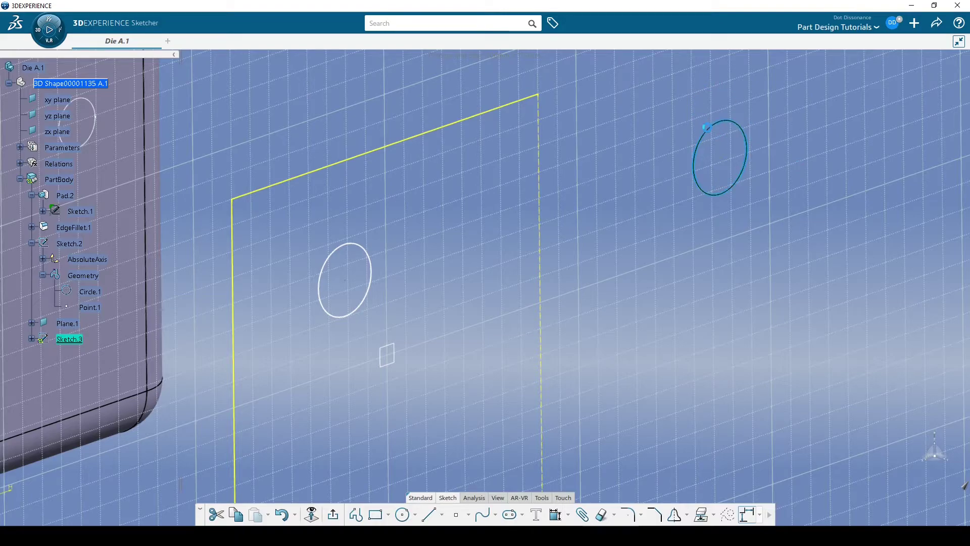
{"action": "left_click", "coordinate": [623, 377]}
{"action": "left_click_drag", "start_coordinate": [664, 94], "coordinate": [801, 240]}
{"action": "key", "text": "Delete"}
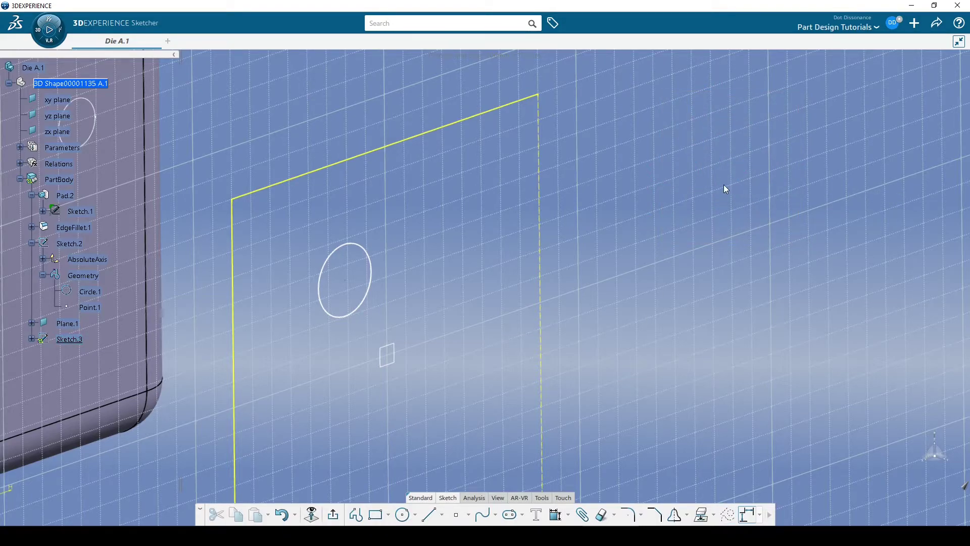
{"action": "middle_click_drag", "start_coordinate": [660, 251], "coordinate": [688, 228]}
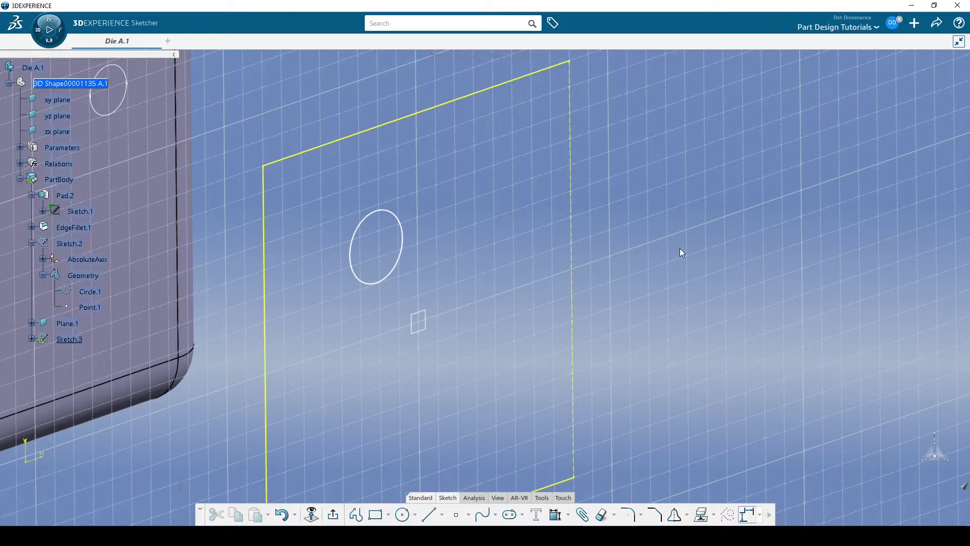
{"action": "mouse_move", "coordinate": [678, 255]}
{"action": "middle_mouse_down"}
{"action": "mouse_move", "coordinate": [632, 258]}
{"action": "mouse_move", "coordinate": [628, 275]}
{"action": "mouse_move", "coordinate": [606, 286]}
{"action": "middle_mouse_up"}
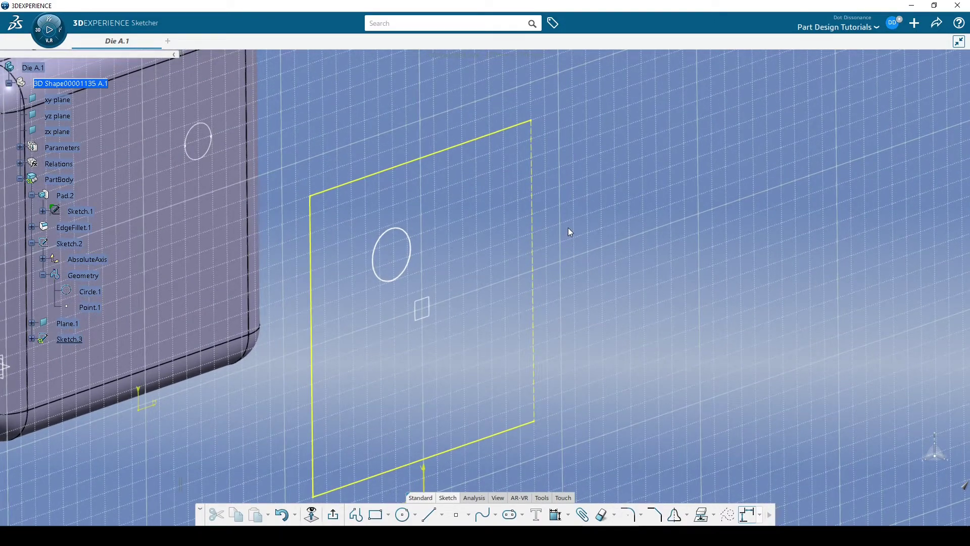
{"action": "mouse_move", "coordinate": [578, 212]}
{"action": "middle_mouse_down"}
{"action": "mouse_move", "coordinate": [613, 210]}
{"action": "mouse_move", "coordinate": [637, 195]}
{"action": "middle_mouse_up"}
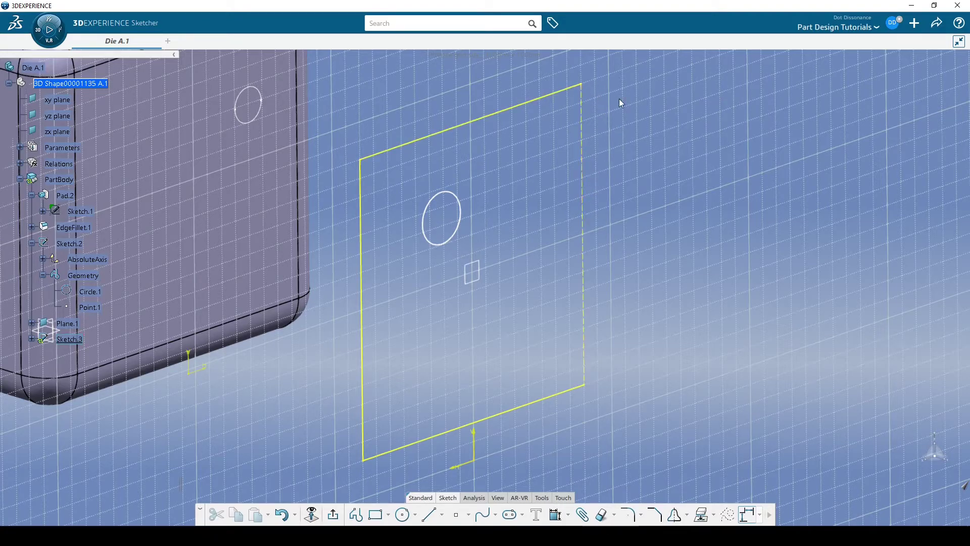
Step: Convert the three solid projected outline edges around the circle in Sketch.3 to construction elements
{"action": "left_click", "coordinate": [399, 153]}
{"action": "left_click", "coordinate": [361, 232], "text": "ctrl"}
{"action": "left_click", "coordinate": [431, 440], "text": "ctrl"}
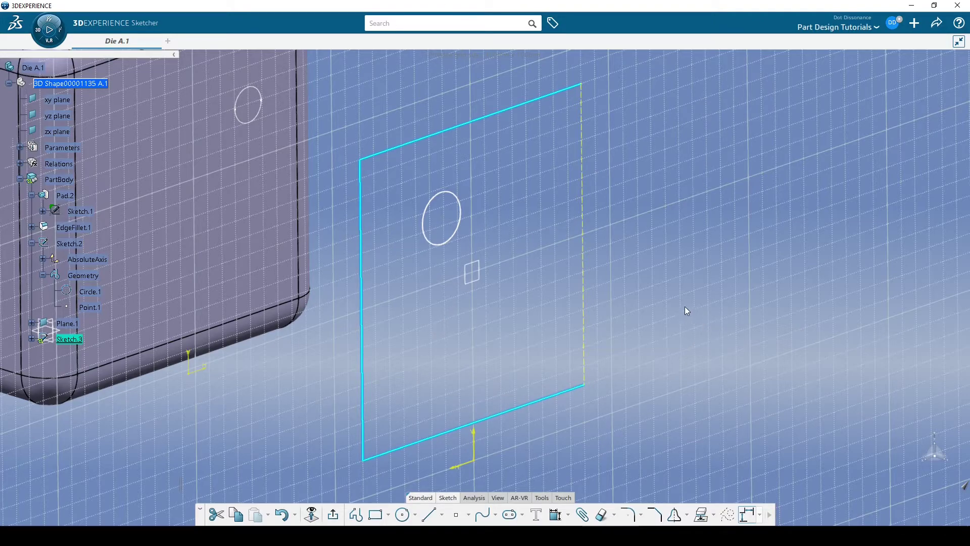
{"action": "left_click", "coordinate": [727, 514]}
{"action": "mouse_move", "coordinate": [629, 275]}
{"action": "middle_mouse_down"}
{"action": "mouse_move", "coordinate": [639, 258]}
{"action": "mouse_move", "coordinate": [615, 282]}
{"action": "mouse_move", "coordinate": [477, 228]}
{"action": "middle_mouse_up"}
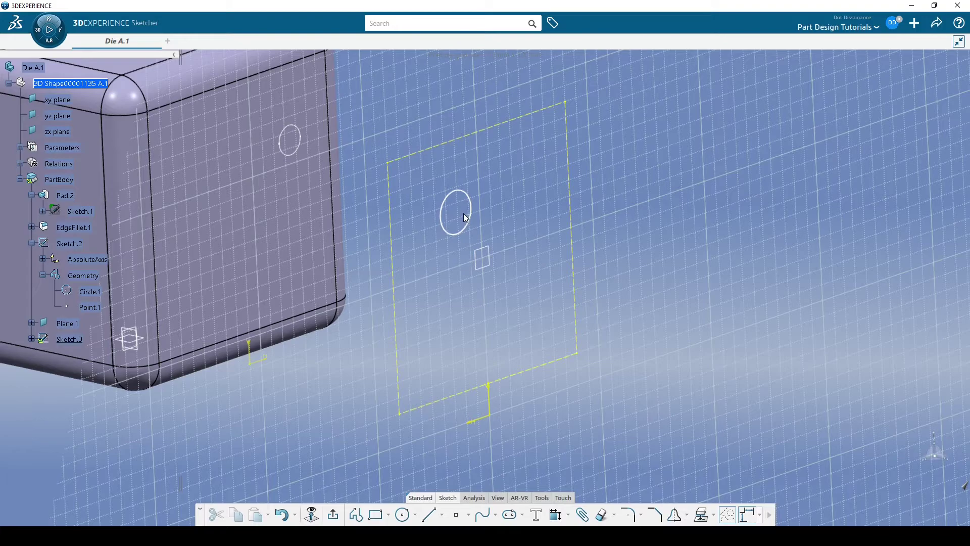
Step: Constrain the circle's centre 45 mm from the upper projected edge and exit the sketch
{"action": "left_click", "coordinate": [556, 514]}
{"action": "left_click", "coordinate": [455, 212]}
{"action": "left_click", "coordinate": [471, 141]}
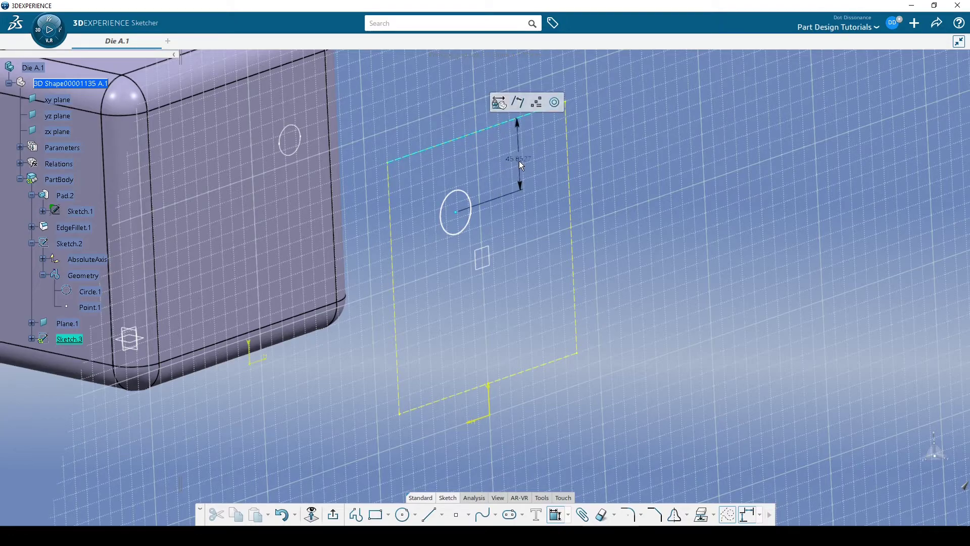
{"action": "left_click", "coordinate": [520, 161]}
{"action": "type", "text": "45"}
{"action": "key", "text": "Return"}
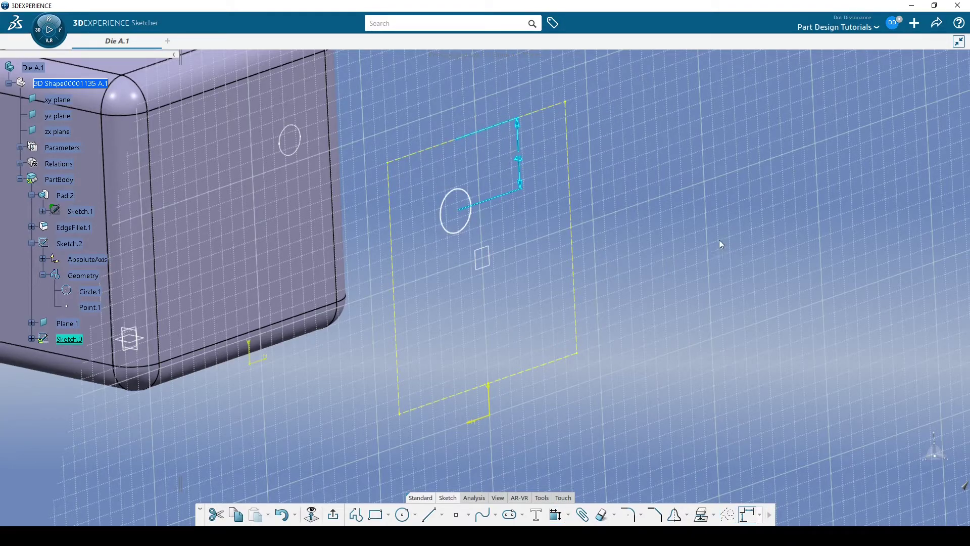
{"action": "left_click", "coordinate": [712, 224]}
{"action": "left_click", "coordinate": [333, 514]}
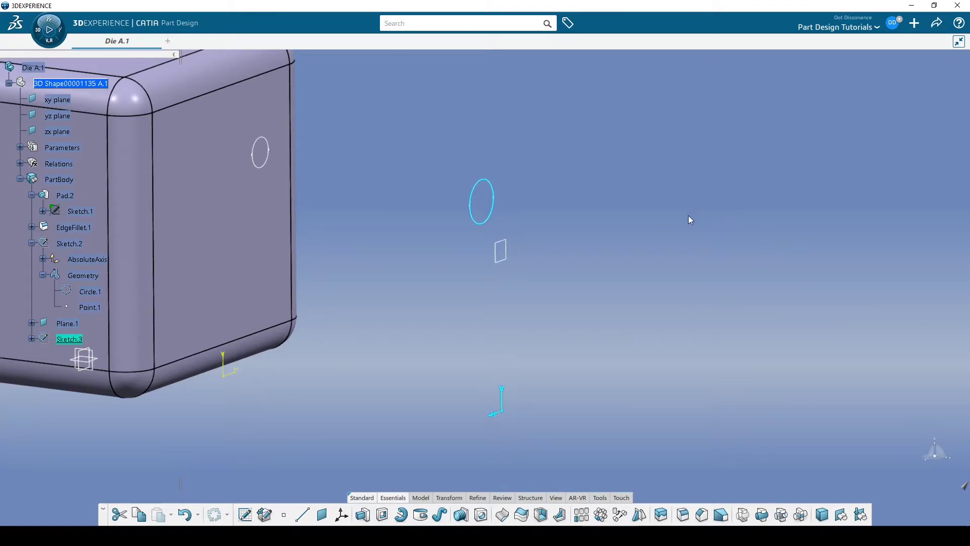
Step: Pad the circle sketch on the offset plane into a cylinder using the default settings
{"action": "left_click", "coordinate": [666, 225]}
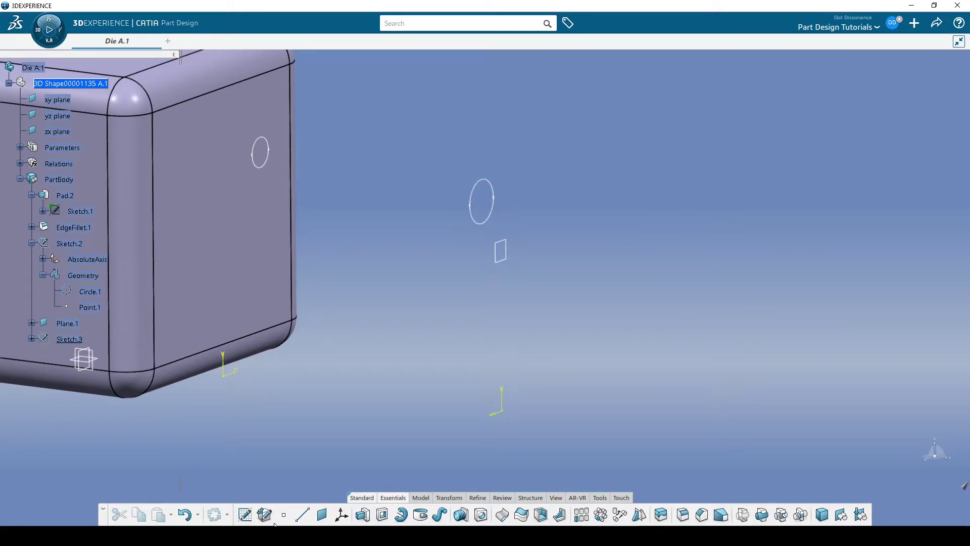
{"action": "left_click", "coordinate": [363, 514]}
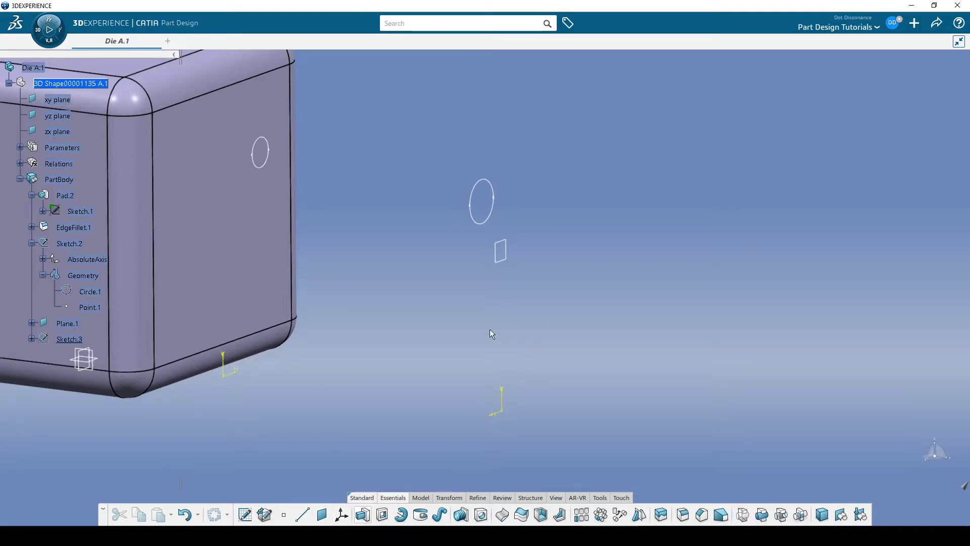
{"action": "left_click", "coordinate": [496, 214]}
{"action": "key", "text": "Return"}
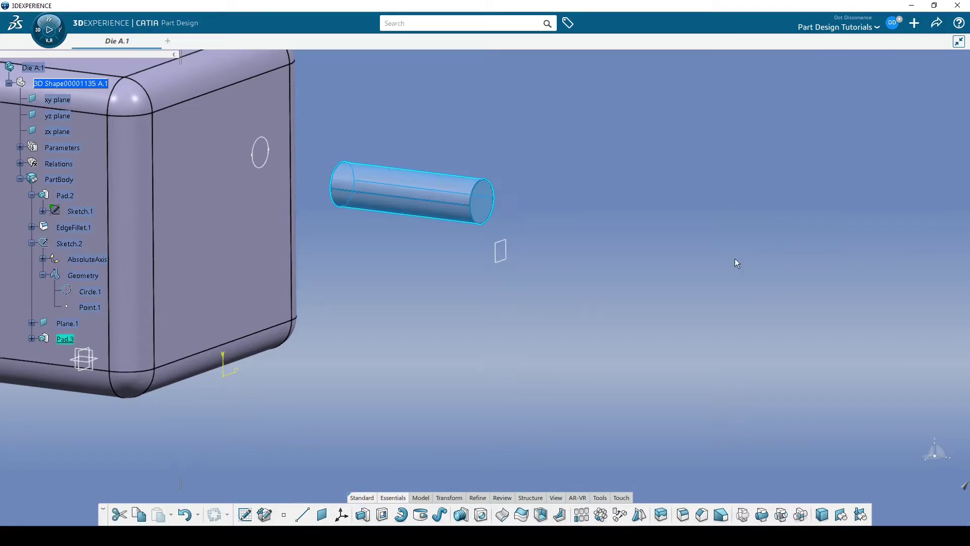
{"action": "middle_click_drag", "start_coordinate": [589, 283], "coordinate": [626, 260]}
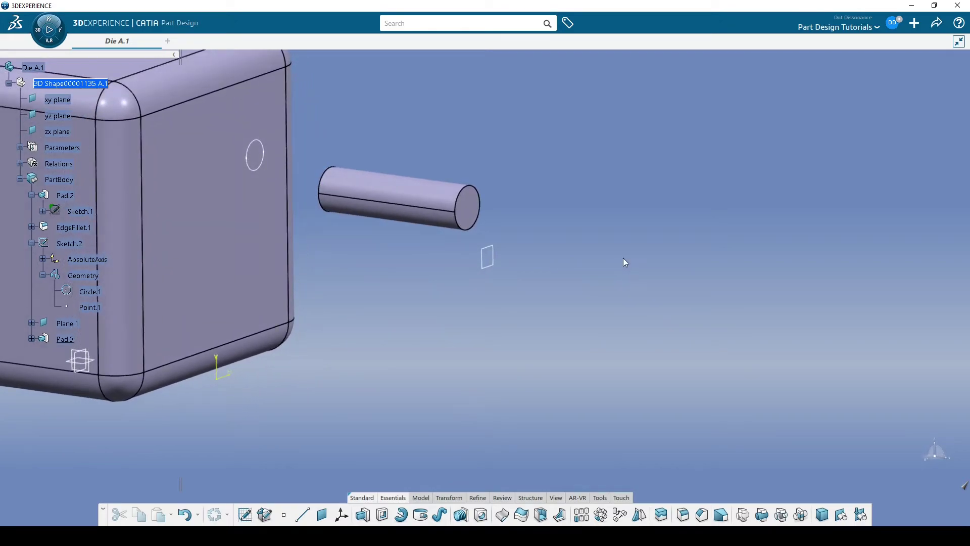
{"action": "middle_click_drag", "start_coordinate": [549, 247], "coordinate": [614, 257]}
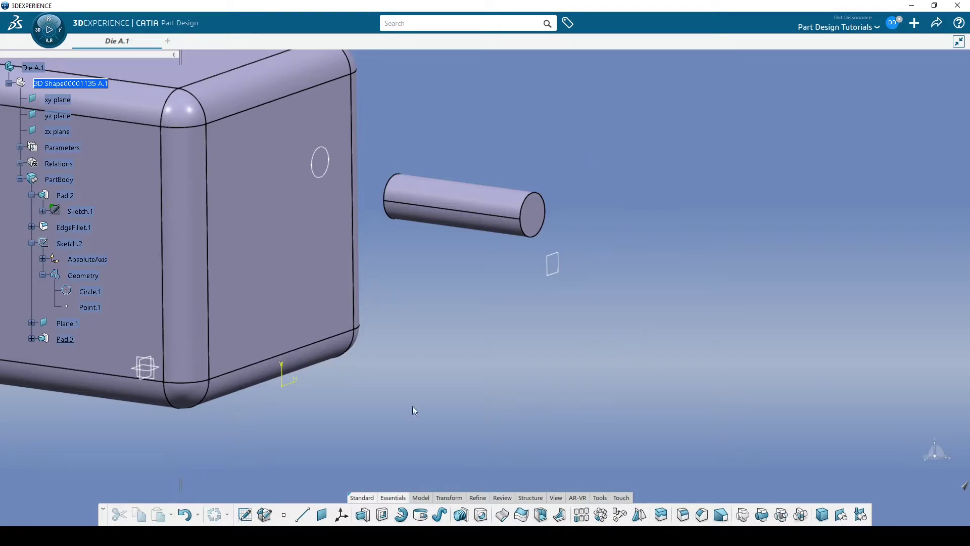
Step: Delete the cylindrical pad Pad.3 together with its aggregated elements
{"action": "right_click", "coordinate": [69, 339]}
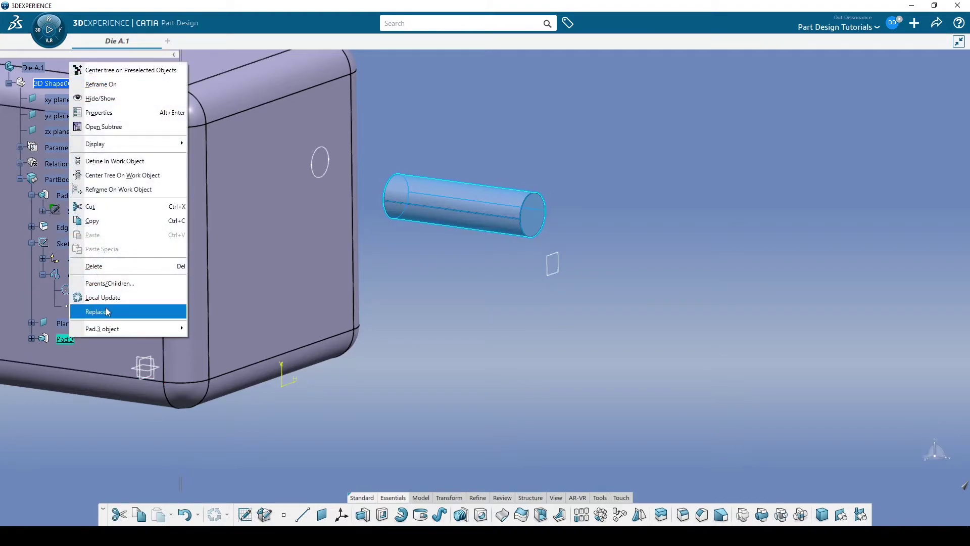
{"action": "left_click", "coordinate": [112, 264]}
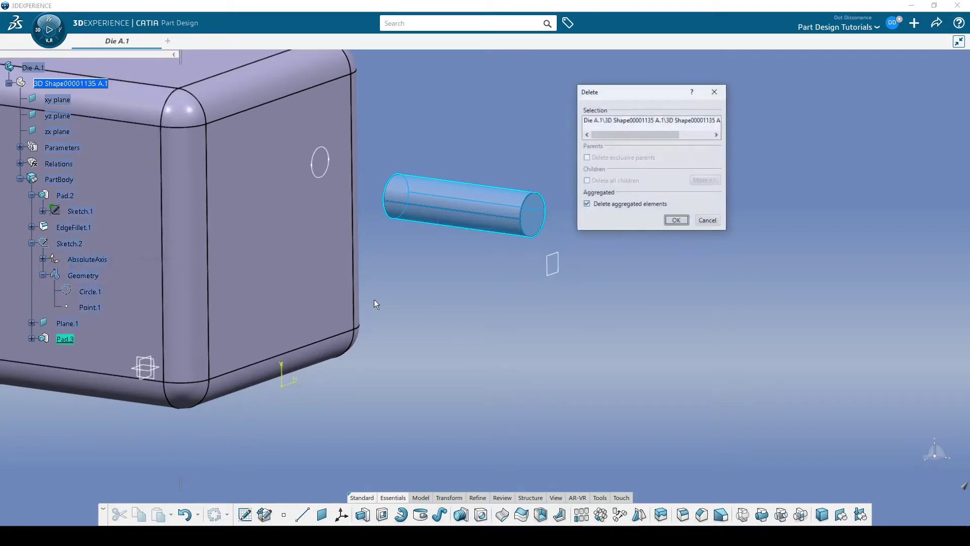
{"action": "left_click", "coordinate": [676, 221]}
{"action": "middle_click_drag", "start_coordinate": [600, 219], "coordinate": [792, 186]}
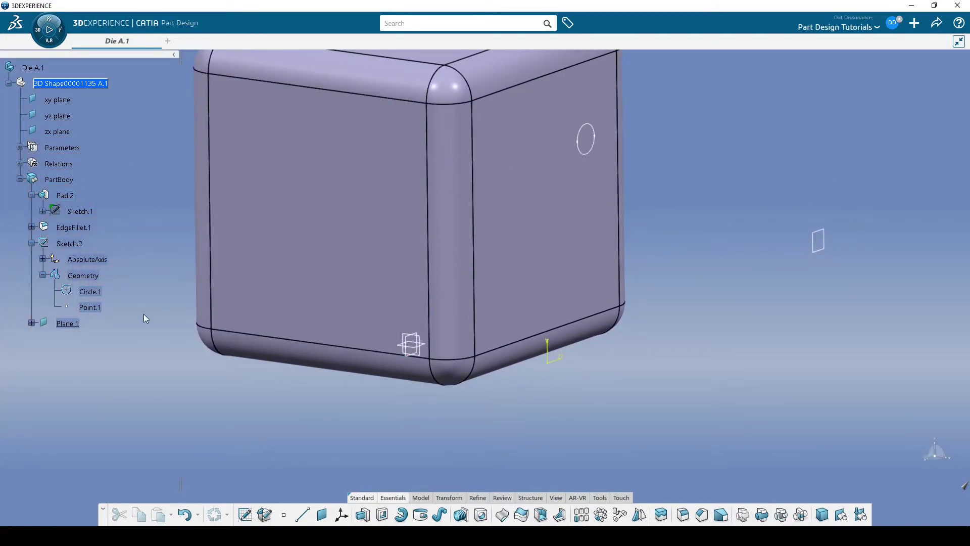
Step: Delete the offset reference plane Plane.1
{"action": "right_click", "coordinate": [80, 324]}
{"action": "left_click", "coordinate": [104, 254]}
{"action": "mouse_move", "coordinate": [625, 221]}
{"action": "middle_mouse_down"}
{"action": "mouse_move", "coordinate": [688, 217]}
{"action": "mouse_move", "coordinate": [656, 228]}
{"action": "mouse_move", "coordinate": [567, 191]}
{"action": "middle_mouse_up"}
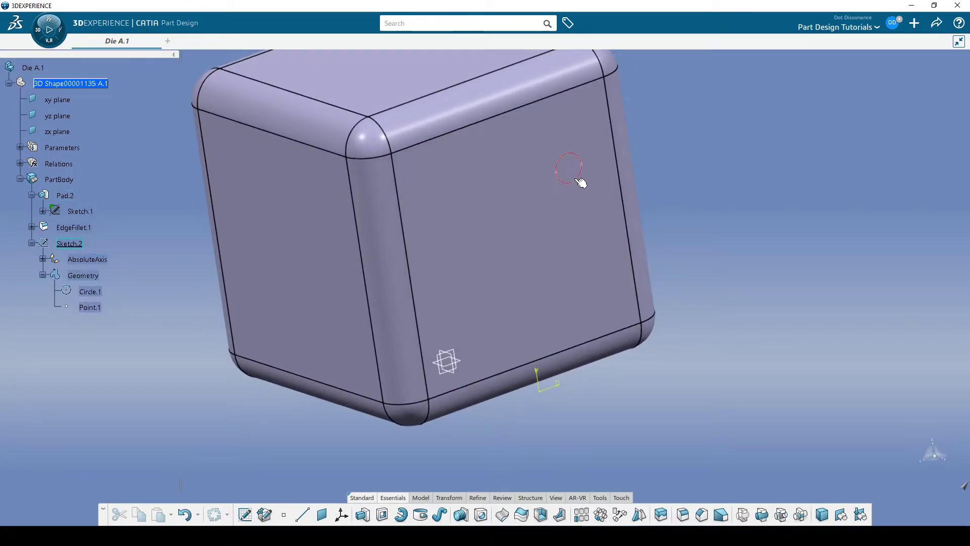
{"action": "mouse_move", "coordinate": [310, 256]}
{"action": "middle_mouse_down"}
{"action": "mouse_move", "coordinate": [390, 266]}
{"action": "mouse_move", "coordinate": [322, 246]}
{"action": "middle_mouse_up"}
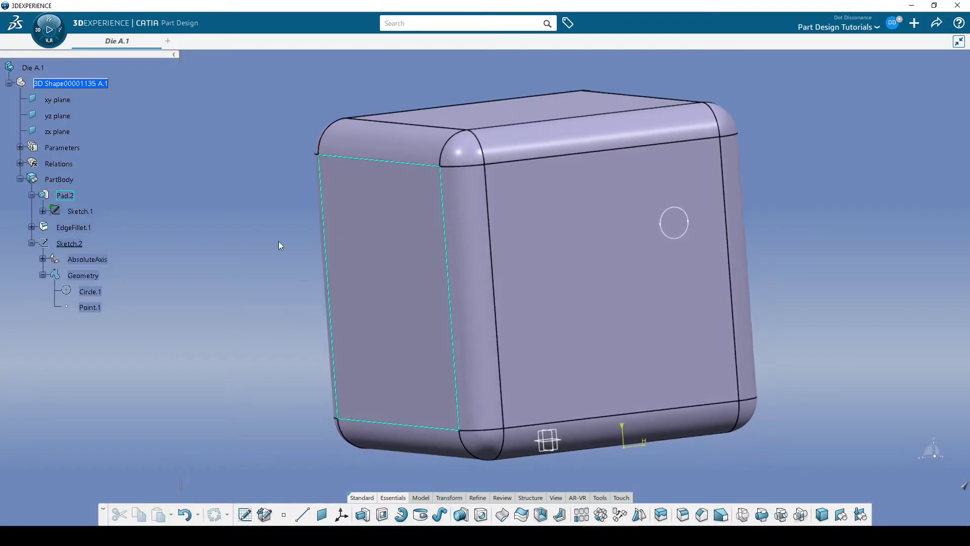
Step: Open Sketch.2, which holds the circle on the die's face, for editing
{"action": "double_click", "coordinate": [75, 244]}
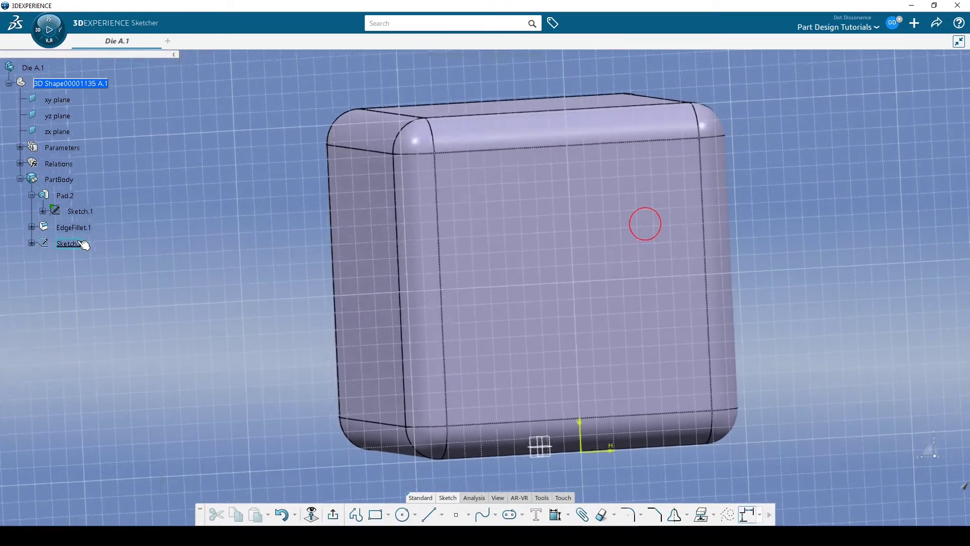
{"action": "mouse_move", "coordinate": [416, 210]}
{"action": "middle_mouse_down"}
{"action": "mouse_move", "coordinate": [332, 201]}
{"action": "mouse_move", "coordinate": [427, 264]}
{"action": "mouse_move", "coordinate": [555, 281]}
{"action": "mouse_move", "coordinate": [581, 219]}
{"action": "mouse_move", "coordinate": [613, 225]}
{"action": "mouse_move", "coordinate": [611, 244]}
{"action": "mouse_move", "coordinate": [577, 228]}
{"action": "mouse_move", "coordinate": [440, 244]}
{"action": "mouse_move", "coordinate": [545, 307]}
{"action": "mouse_move", "coordinate": [534, 304]}
{"action": "mouse_move", "coordinate": [537, 288]}
{"action": "middle_mouse_up"}
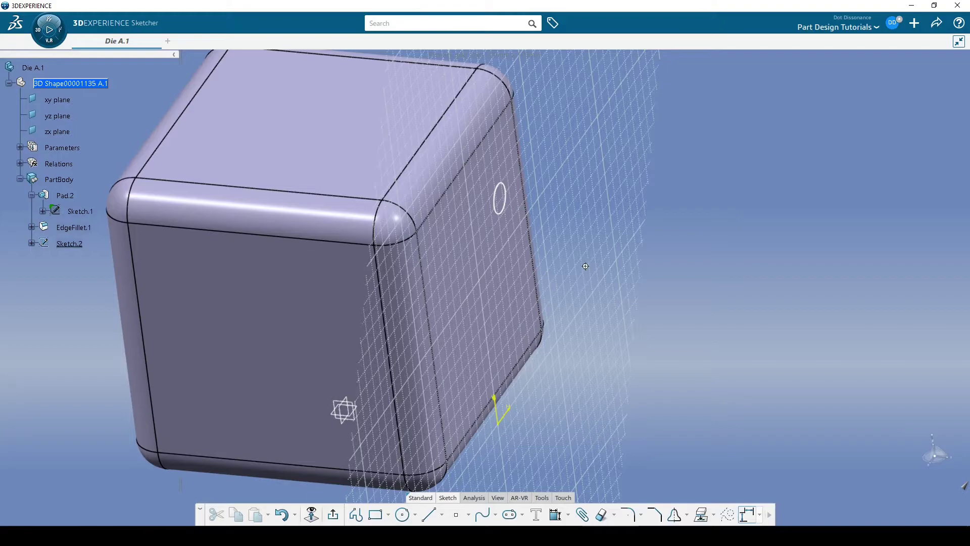
{"action": "middle_click_drag", "start_coordinate": [586, 266], "coordinate": [641, 251]}
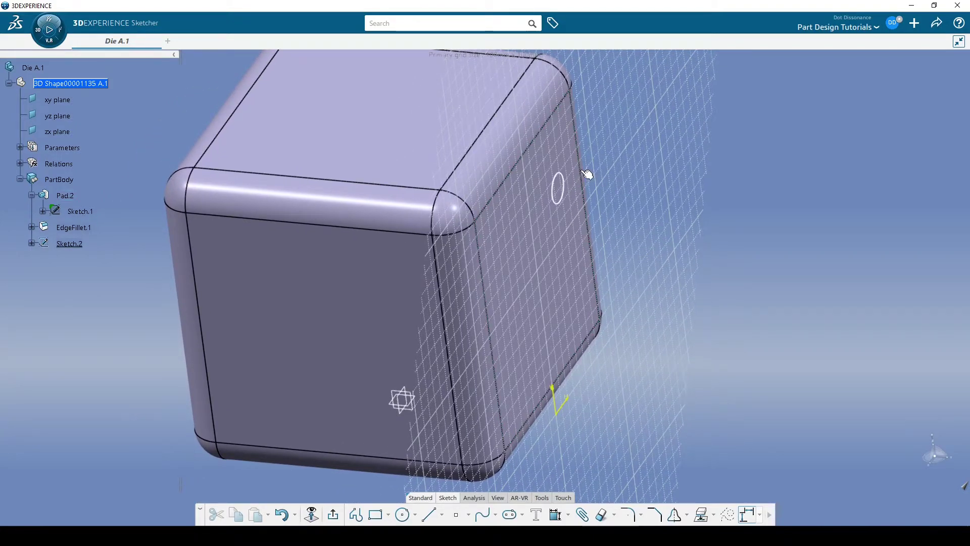
{"action": "mouse_move", "coordinate": [520, 228]}
{"action": "middle_mouse_down"}
{"action": "mouse_move", "coordinate": [547, 243]}
{"action": "mouse_move", "coordinate": [532, 221]}
{"action": "mouse_move", "coordinate": [613, 200]}
{"action": "middle_mouse_up"}
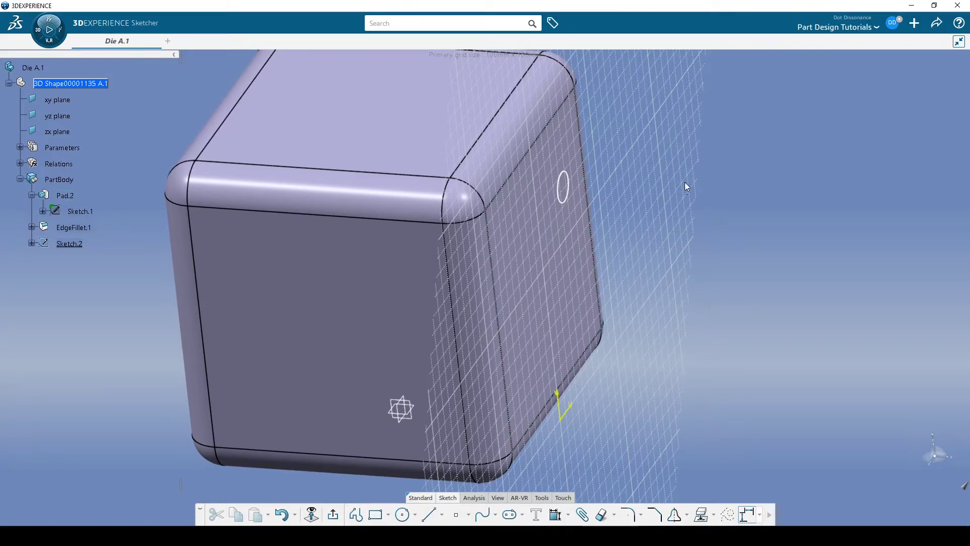
{"action": "mouse_move", "coordinate": [680, 260]}
{"action": "middle_mouse_down"}
{"action": "mouse_move", "coordinate": [600, 242]}
{"action": "mouse_move", "coordinate": [589, 257]}
{"action": "mouse_move", "coordinate": [622, 237]}
{"action": "mouse_move", "coordinate": [615, 244]}
{"action": "mouse_move", "coordinate": [489, 101]}
{"action": "middle_mouse_up"}
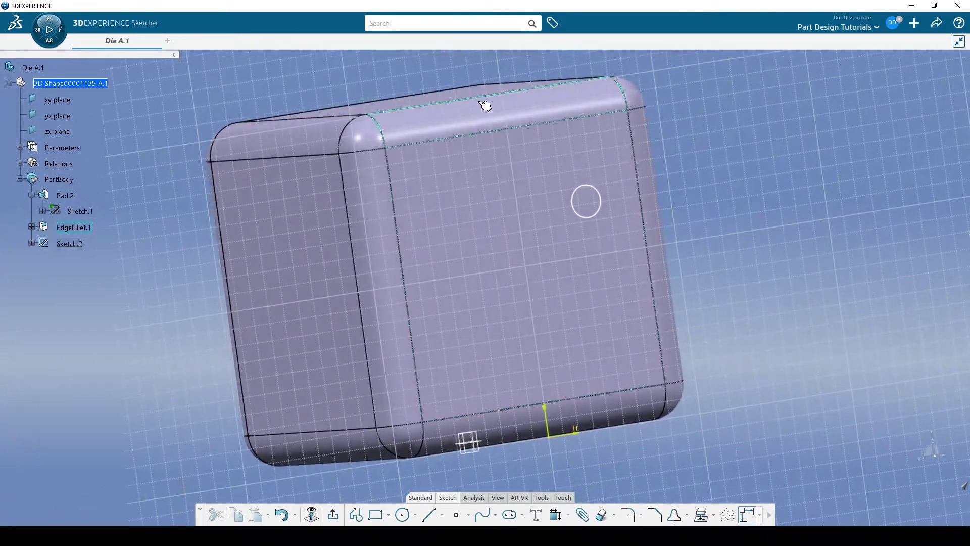
Step: Project the four boundary edges of the circle's face into the sketch and convert them to construction elements
{"action": "left_click", "coordinate": [495, 133]}
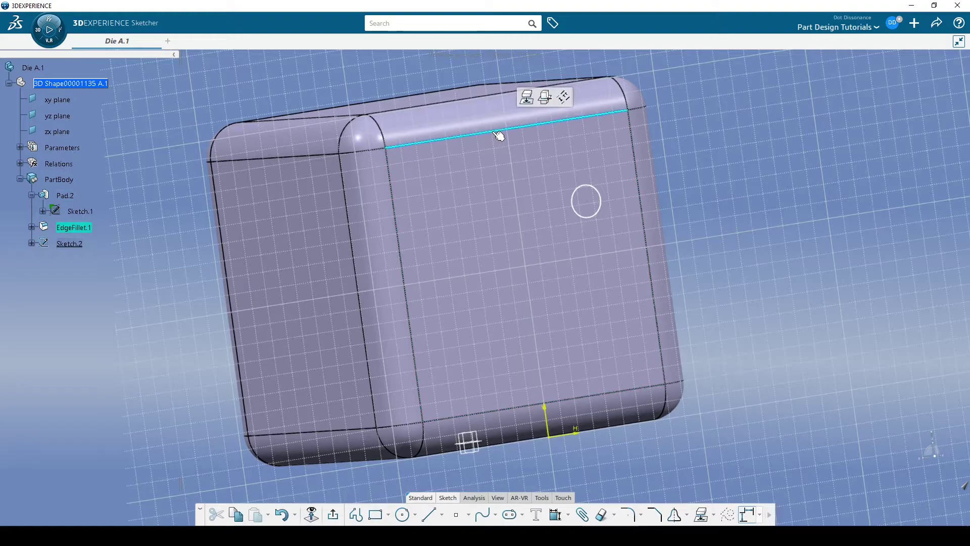
{"action": "left_click", "coordinate": [405, 247]}
{"action": "left_click", "coordinate": [462, 416]}
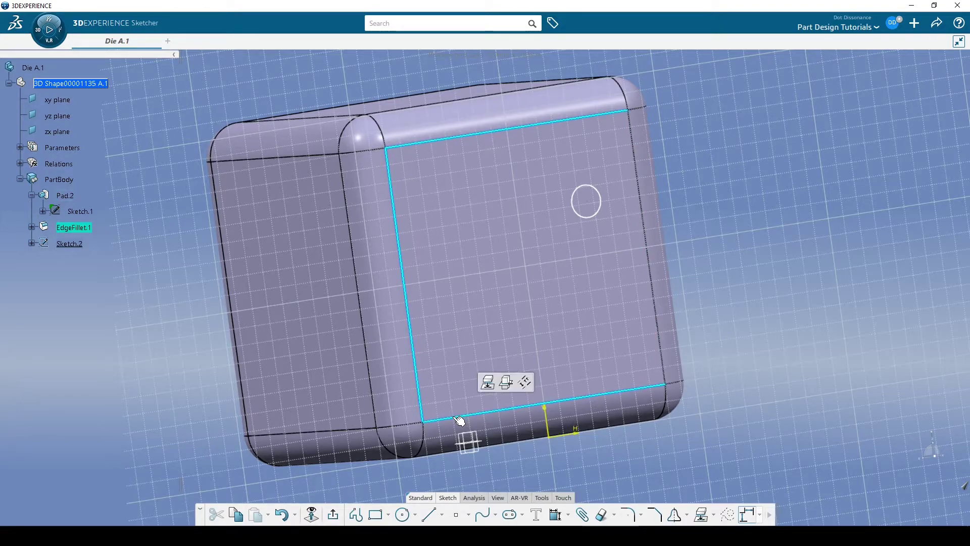
{"action": "left_click", "coordinate": [665, 353]}
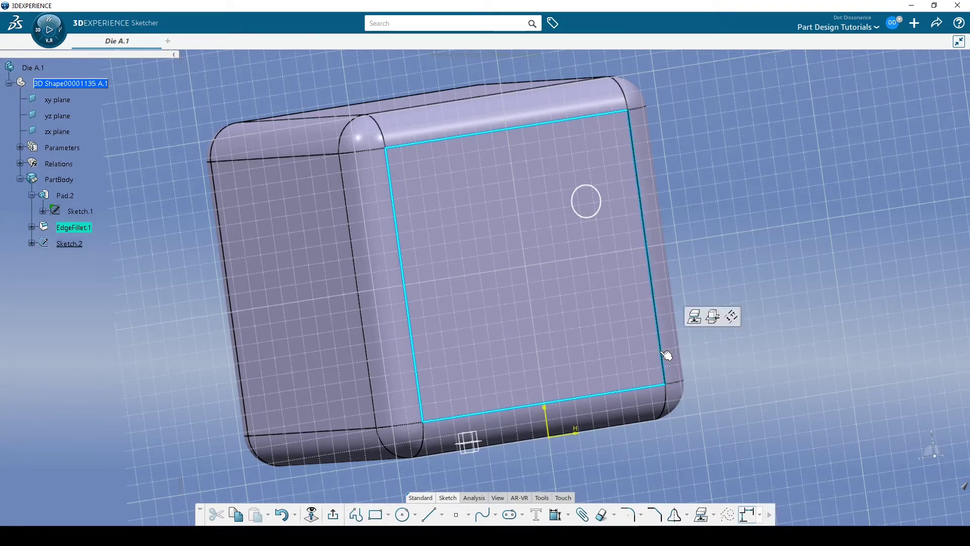
{"action": "left_click", "coordinate": [699, 315]}
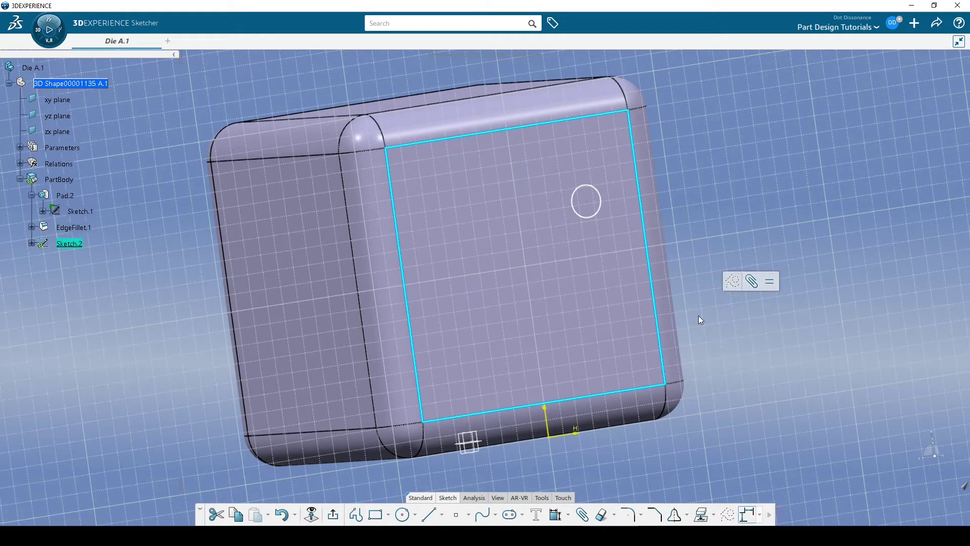
{"action": "middle_click_drag", "start_coordinate": [677, 262], "coordinate": [682, 192]}
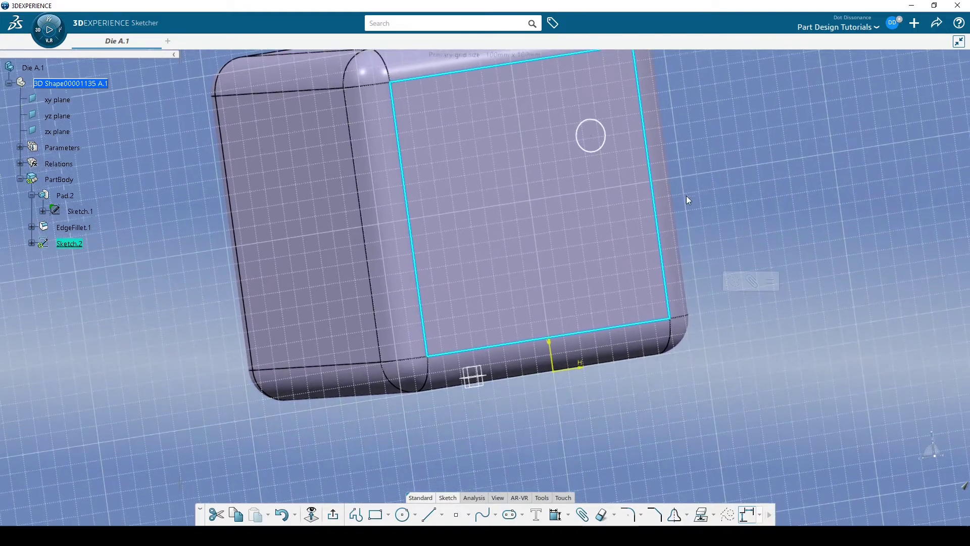
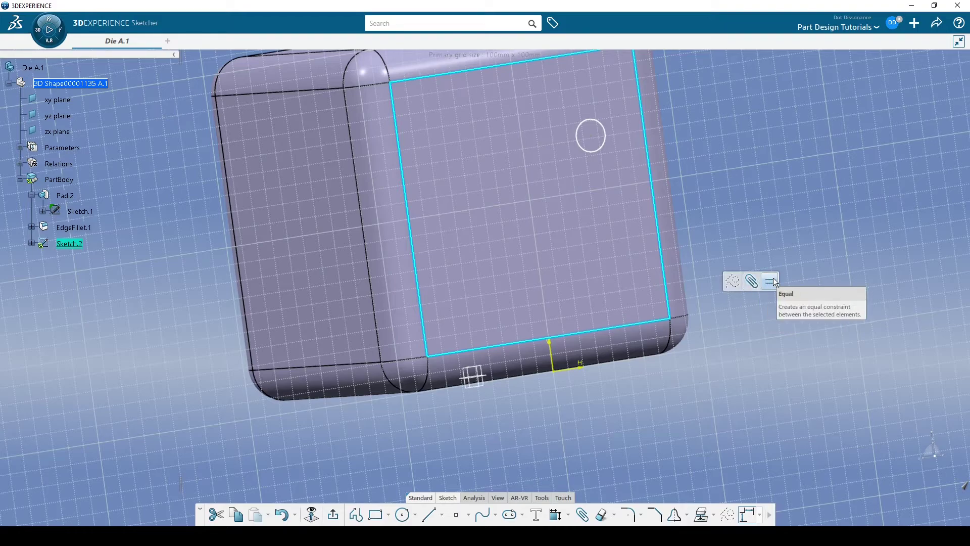
{"action": "left_click", "coordinate": [735, 281]}
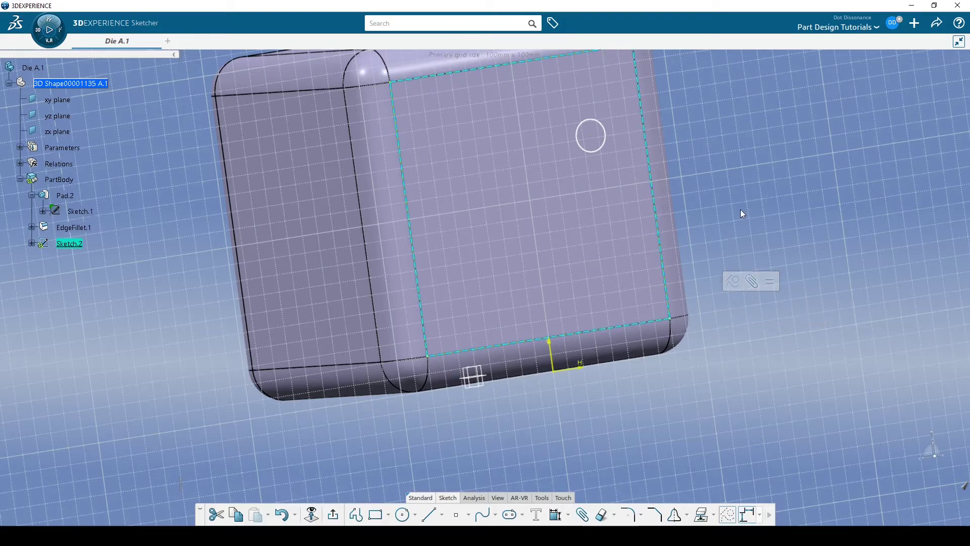
{"action": "middle_click_drag", "start_coordinate": [197, 267], "coordinate": [471, 276]}
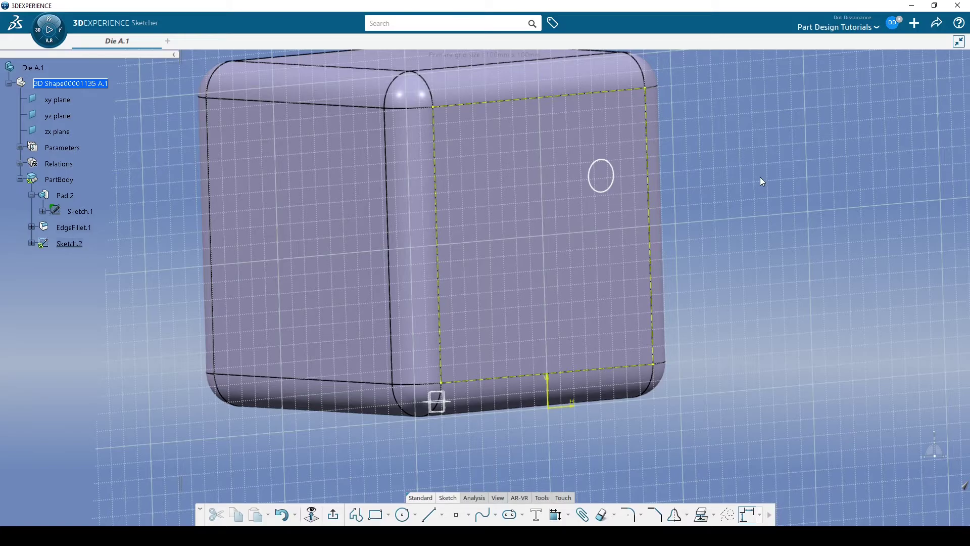
{"action": "middle_click_drag", "start_coordinate": [697, 213], "coordinate": [676, 223]}
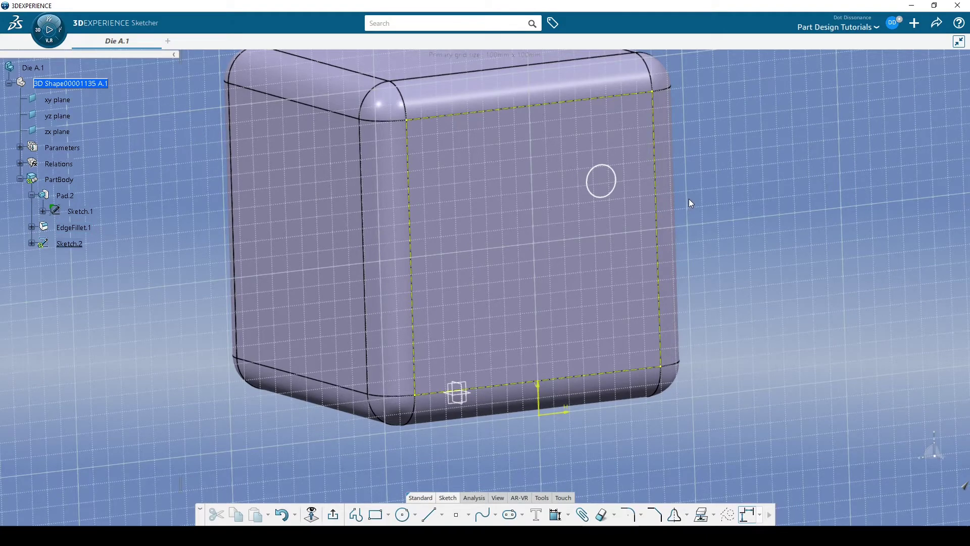
{"action": "middle_click_drag", "start_coordinate": [742, 277], "coordinate": [725, 260]}
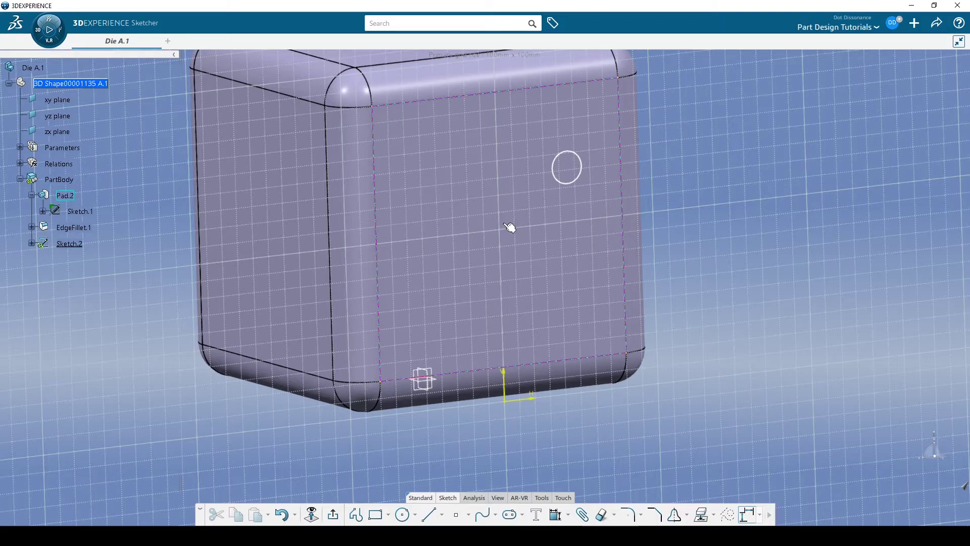
{"action": "middle_click_drag", "start_coordinate": [708, 267], "coordinate": [724, 265]}
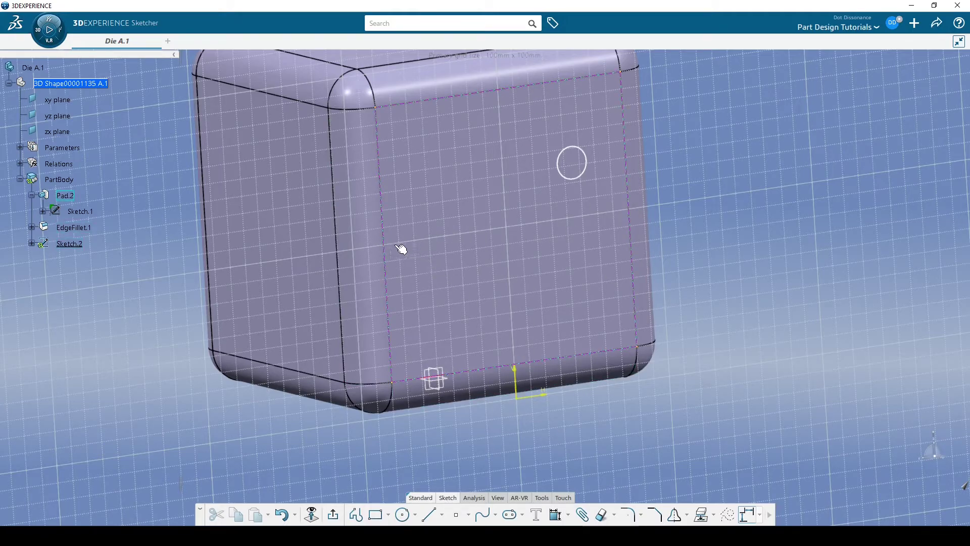
{"action": "mouse_move", "coordinate": [394, 249]}
{"action": "middle_mouse_down"}
{"action": "mouse_move", "coordinate": [496, 264]}
{"action": "mouse_move", "coordinate": [427, 223]}
{"action": "mouse_move", "coordinate": [624, 242]}
{"action": "middle_mouse_up"}
{"action": "middle_click_drag", "start_coordinate": [735, 295], "coordinate": [723, 360]}
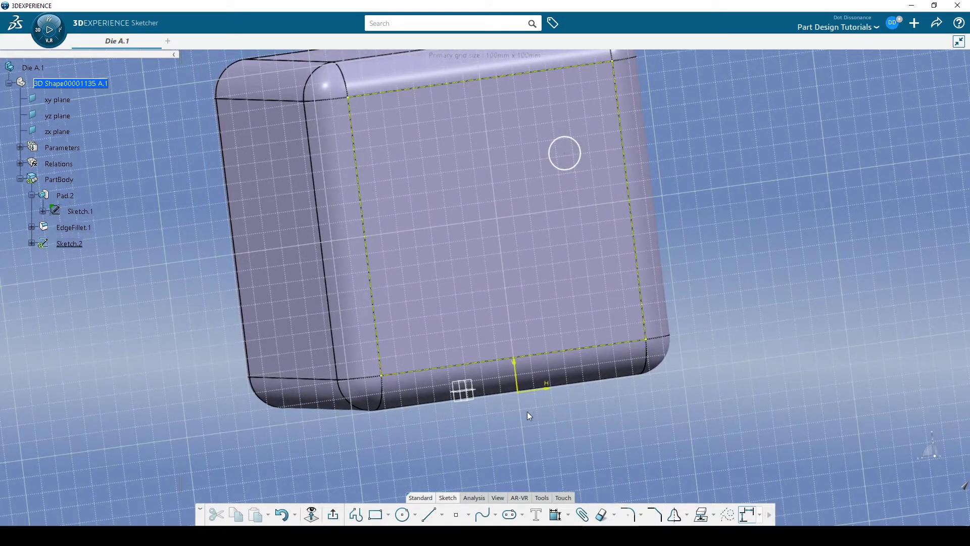
Step: Draw a diagonal line across the middle of the face, convert it to a construction line and select it
{"action": "left_click", "coordinate": [427, 521]}
{"action": "middle_click_drag", "start_coordinate": [390, 163], "coordinate": [414, 242]}
{"action": "left_click", "coordinate": [413, 242]}
{"action": "left_click", "coordinate": [567, 383]}
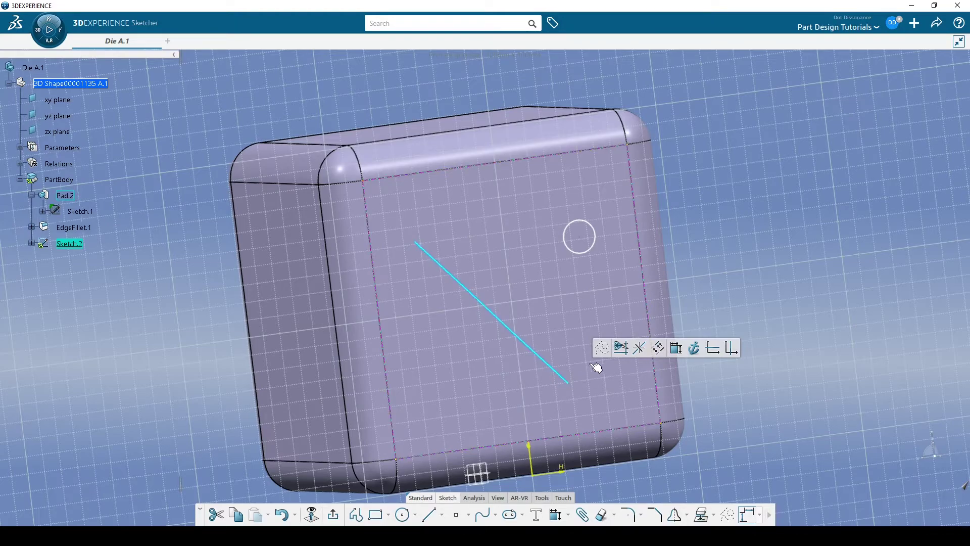
{"action": "left_click", "coordinate": [602, 348]}
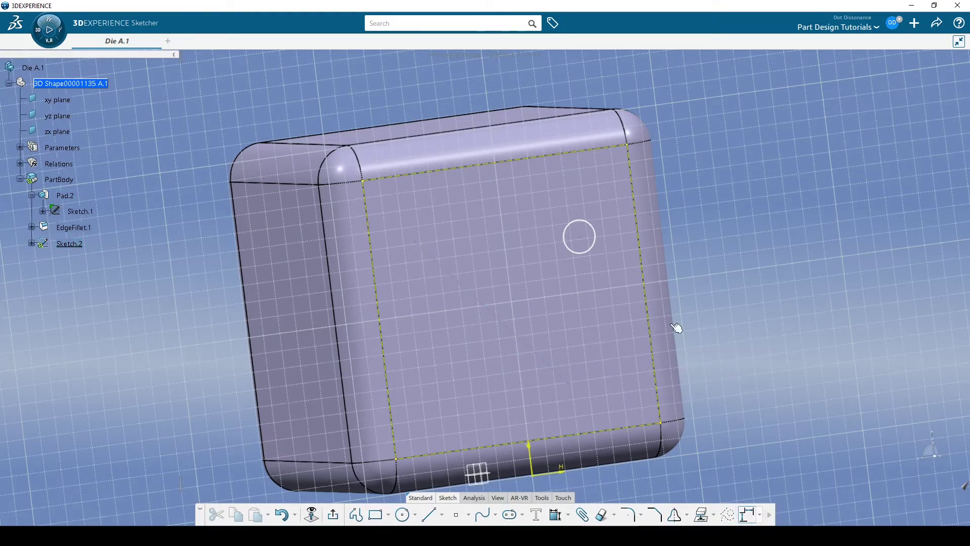
{"action": "left_click", "coordinate": [558, 373]}
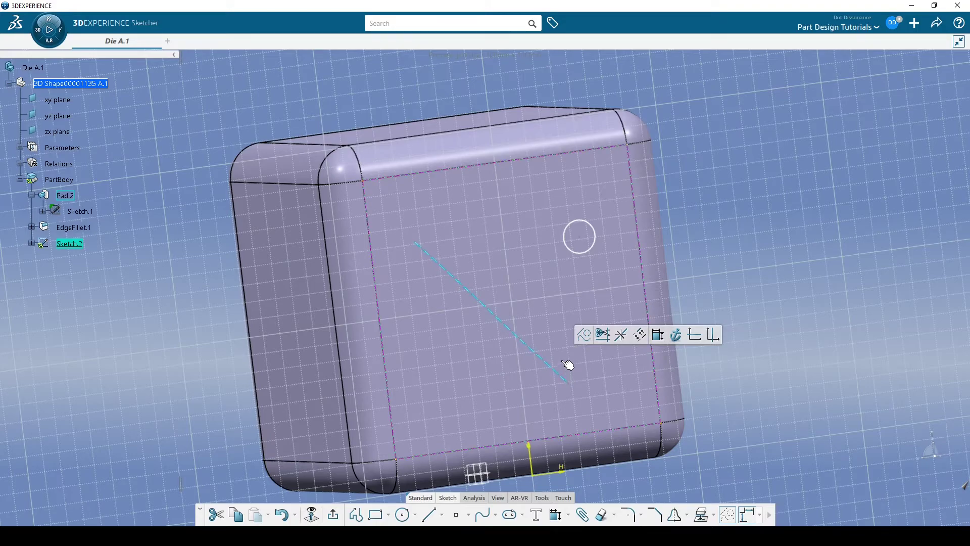
Step: Replace the freehand diagonal with a construction line joining the upper-left and lower-right corners of the projected face boundary
{"action": "key", "text": "Delete"}
{"action": "middle_click_drag", "start_coordinate": [730, 257], "coordinate": [691, 180]}
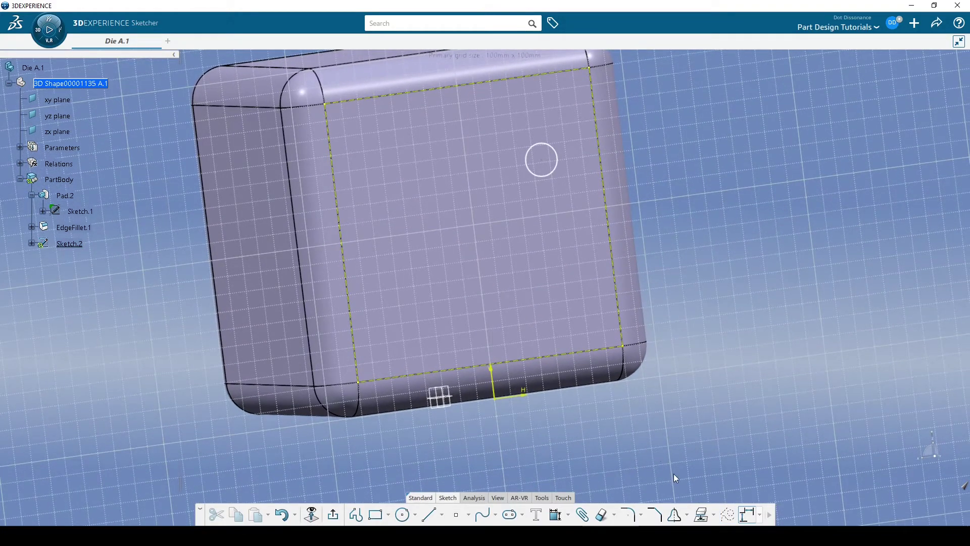
{"action": "left_click", "coordinate": [728, 515]}
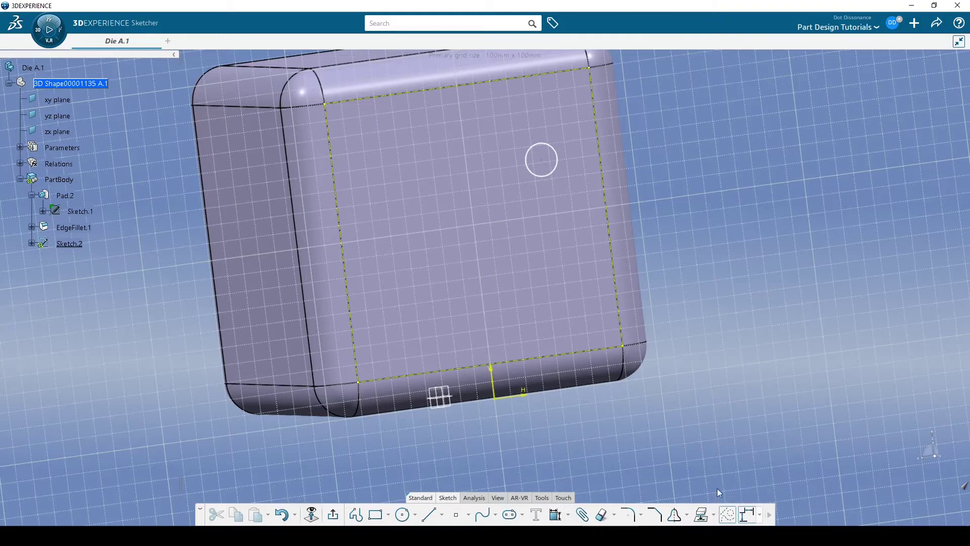
{"action": "left_click", "coordinate": [427, 515]}
{"action": "middle_click_drag", "start_coordinate": [362, 190], "coordinate": [433, 247]}
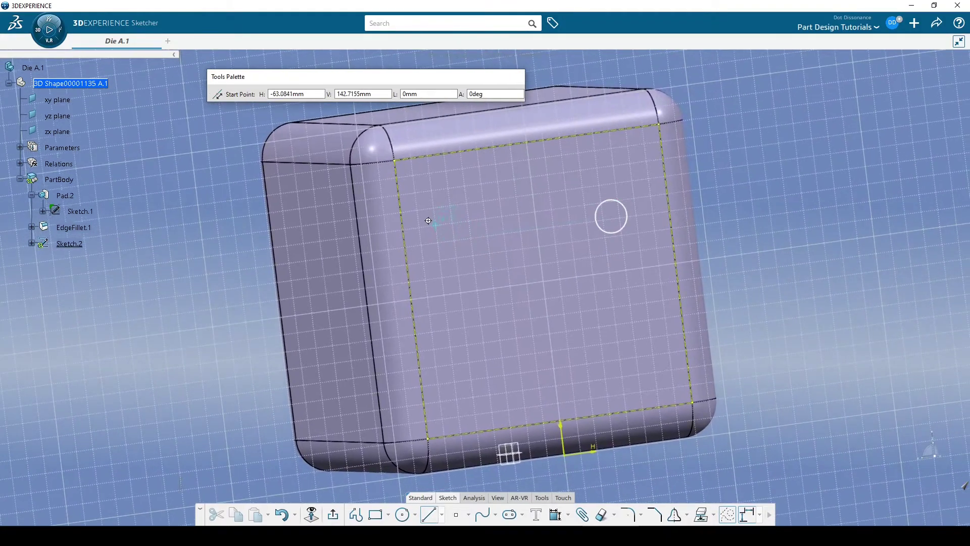
{"action": "left_click", "coordinate": [395, 160]}
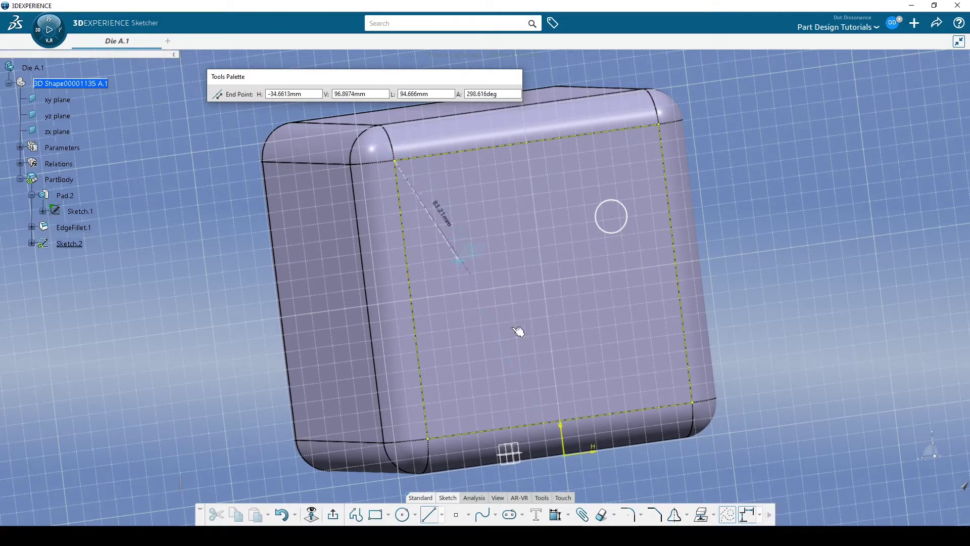
{"action": "left_click", "coordinate": [699, 407]}
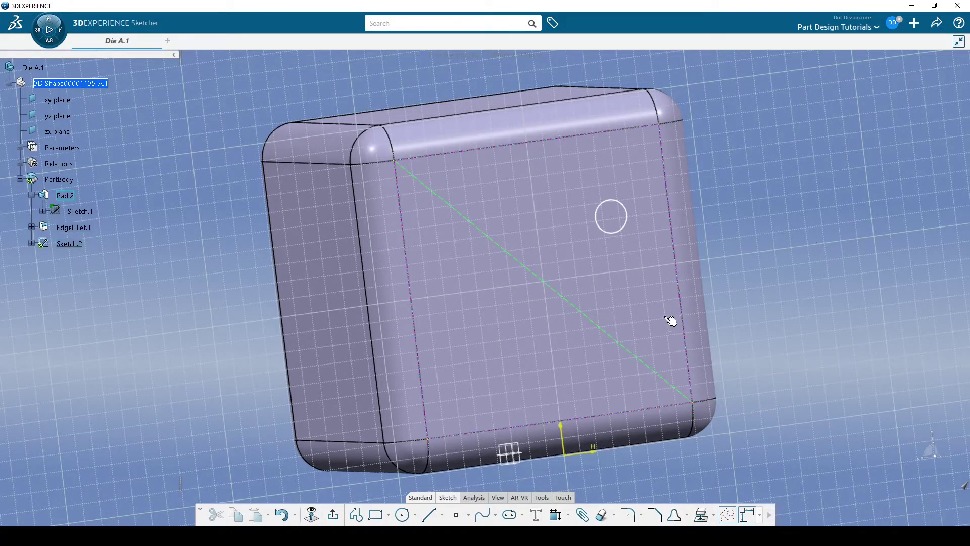
{"action": "mouse_move", "coordinate": [613, 313]}
{"action": "middle_mouse_down"}
{"action": "mouse_move", "coordinate": [639, 320]}
{"action": "mouse_move", "coordinate": [611, 325]}
{"action": "mouse_move", "coordinate": [650, 303]}
{"action": "middle_mouse_up"}
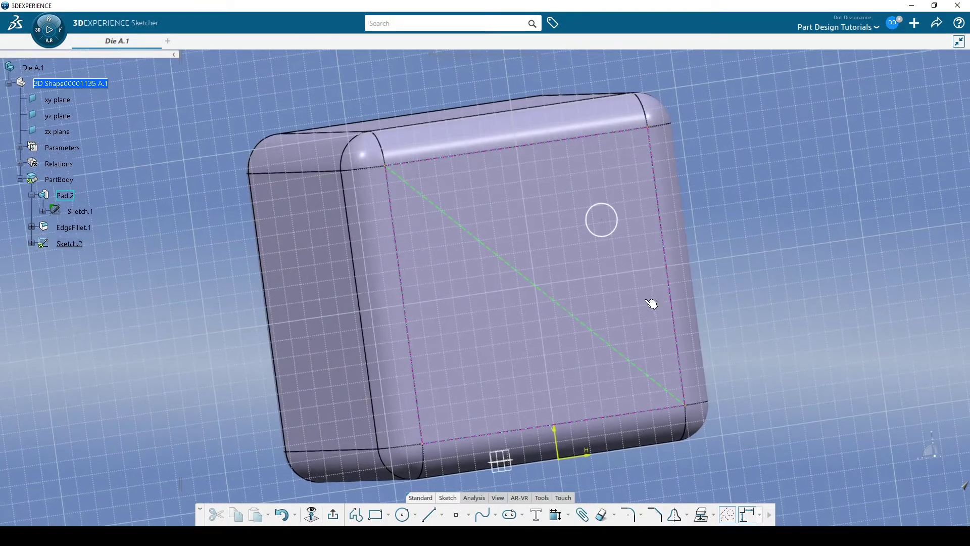
{"action": "middle_click_drag", "start_coordinate": [758, 297], "coordinate": [740, 269]}
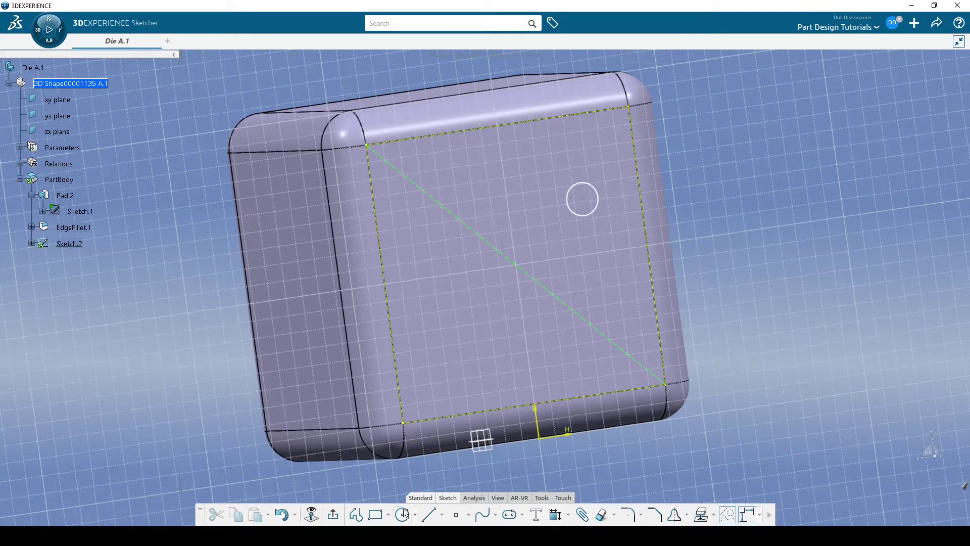
Step: Try to draw a second construction diagonal from the face boundary's upper-right corner toward its lower-left corner
{"action": "left_click", "coordinate": [427, 514]}
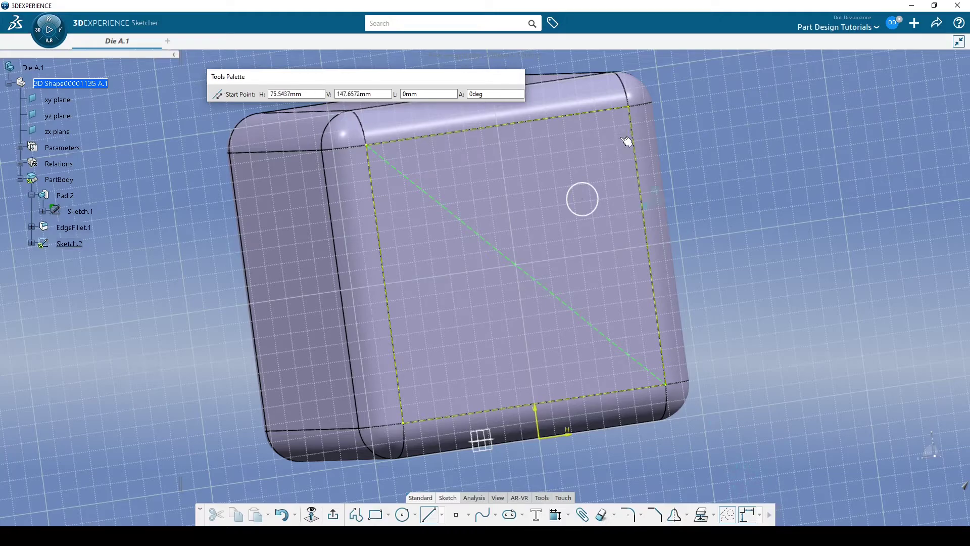
{"action": "left_click", "coordinate": [635, 110]}
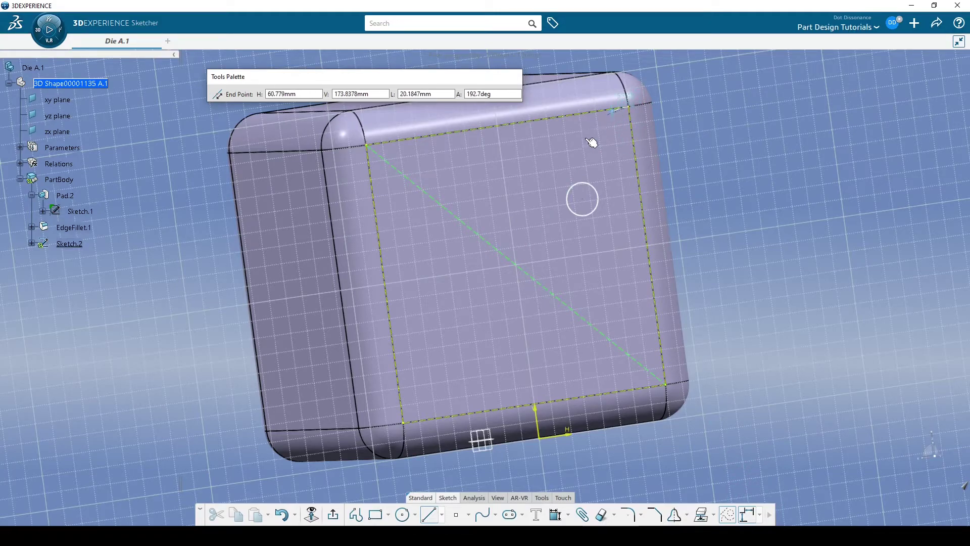
{"action": "left_click", "coordinate": [421, 403]}
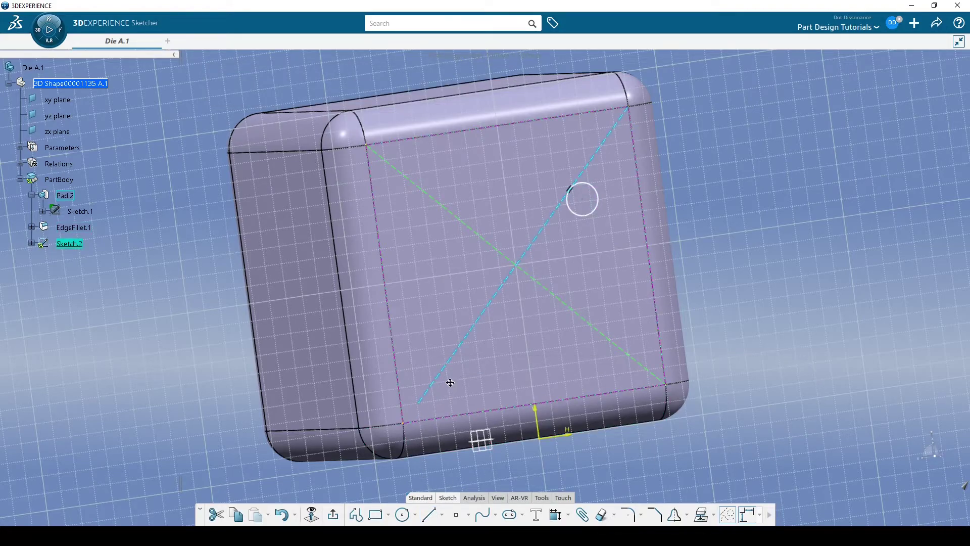
{"action": "middle_click_drag", "start_coordinate": [404, 440], "coordinate": [430, 407]}
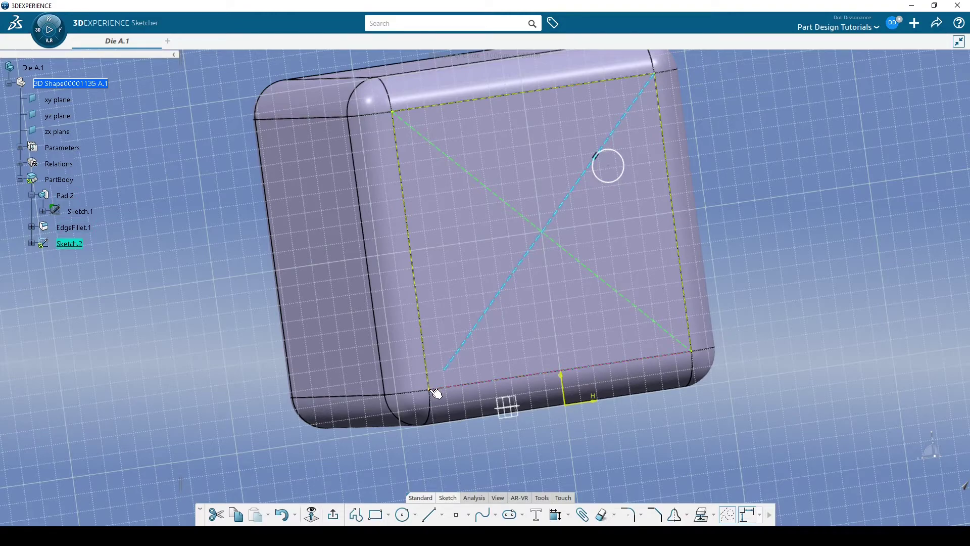
{"action": "key", "text": "Delete"}
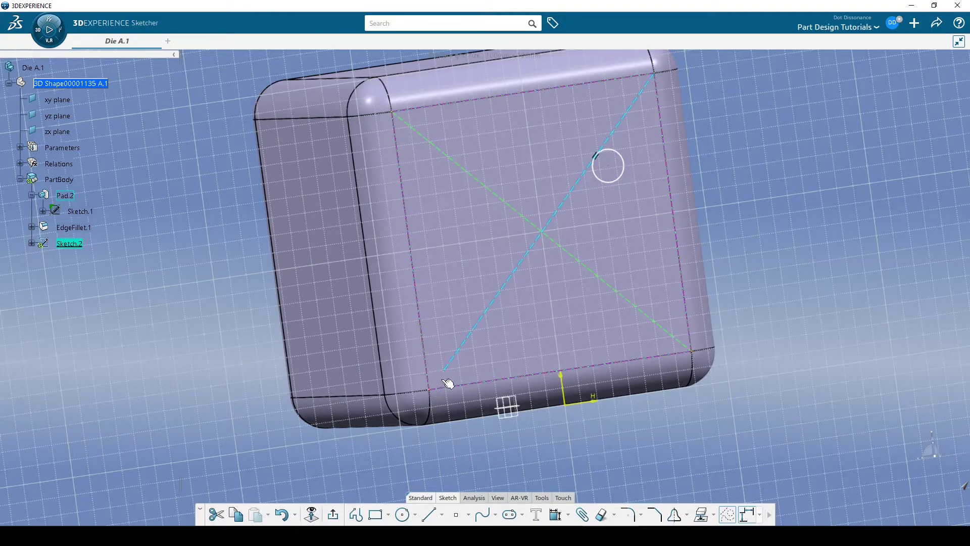
{"action": "mouse_move", "coordinate": [813, 173]}
{"action": "middle_mouse_down"}
{"action": "mouse_move", "coordinate": [775, 168]}
{"action": "mouse_move", "coordinate": [773, 186]}
{"action": "mouse_move", "coordinate": [585, 210]}
{"action": "middle_mouse_up"}
{"action": "key", "text": "ctrl+z"}
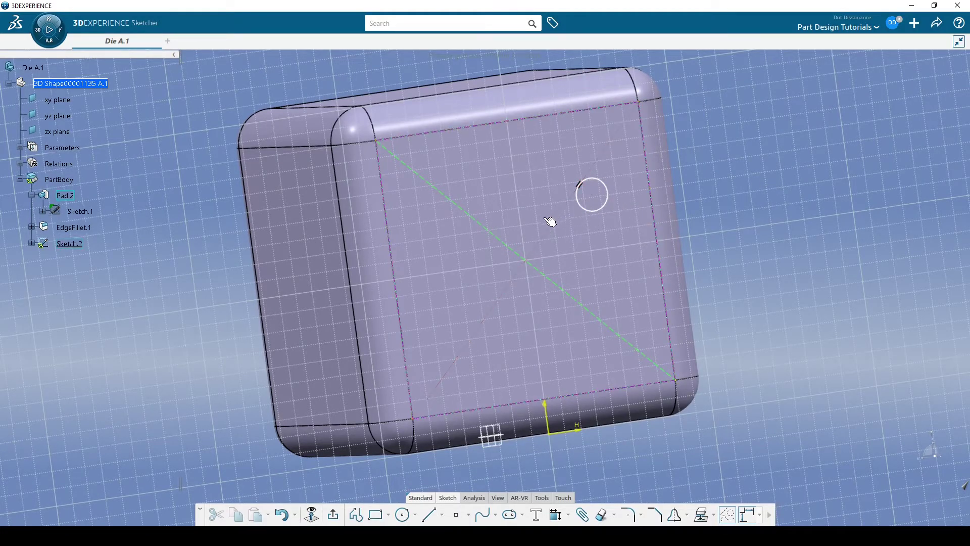
Step: Enlarge the circle slightly and move it clear of the second diagonal, closer to the face's right edge
{"action": "left_click", "coordinate": [596, 199]}
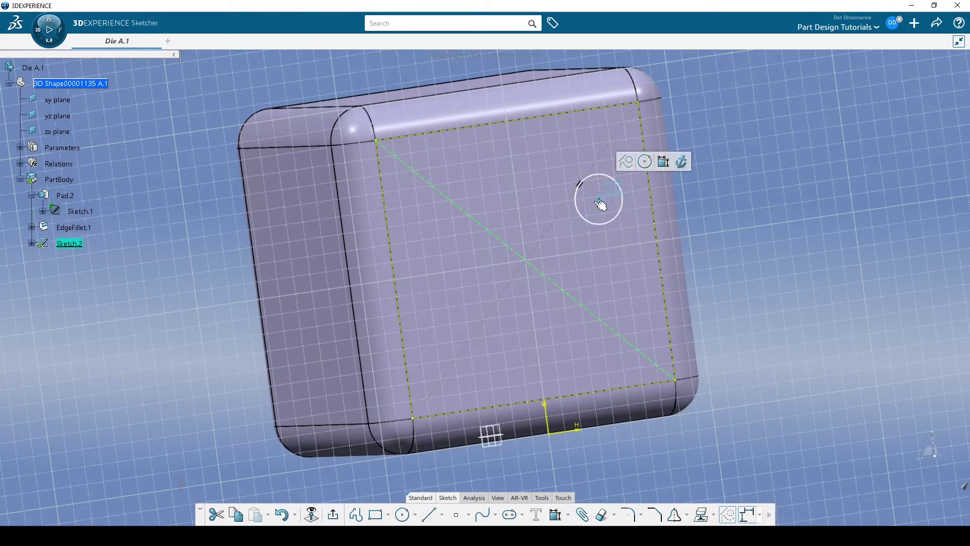
{"action": "left_click", "coordinate": [736, 201]}
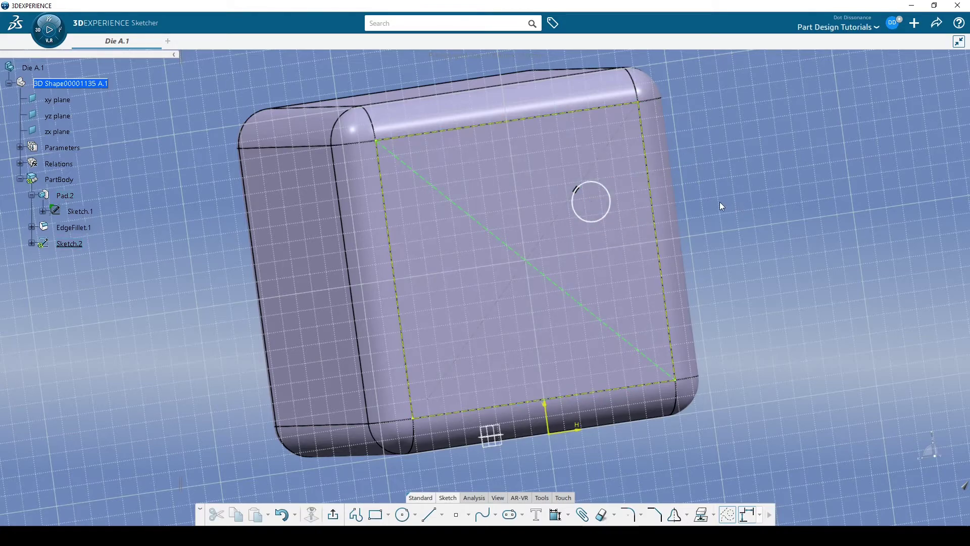
{"action": "mouse_move", "coordinate": [613, 193]}
{"action": "left_mouse_down"}
{"action": "mouse_move", "coordinate": [624, 208]}
{"action": "mouse_move", "coordinate": [621, 190]}
{"action": "left_mouse_up"}
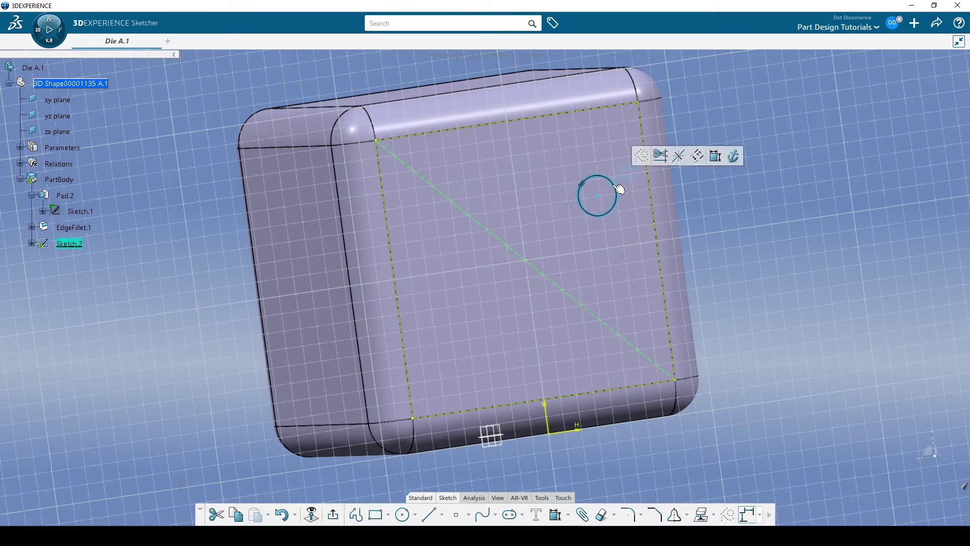
{"action": "left_click", "coordinate": [734, 218]}
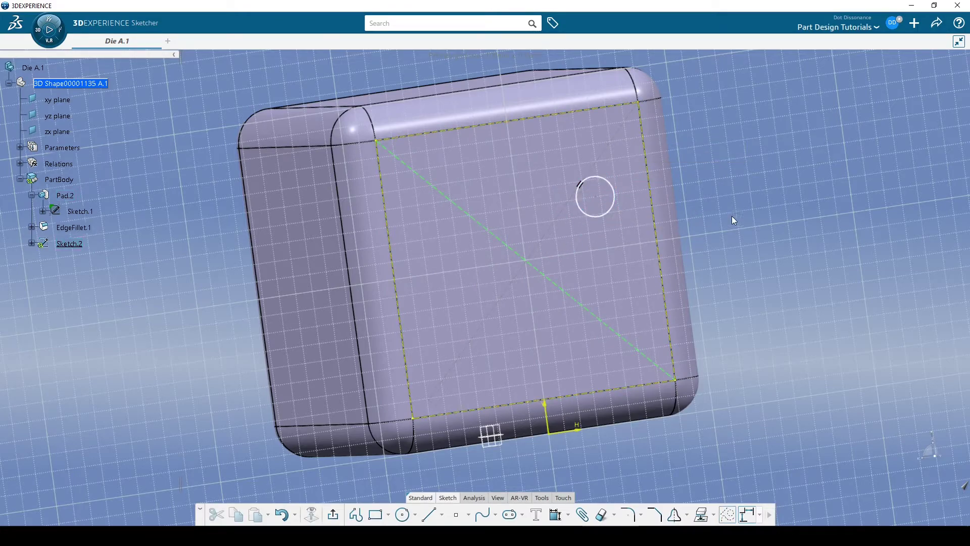
{"action": "scroll", "coordinate": [714, 195], "scroll_direction": "up", "scroll_amount": 3}
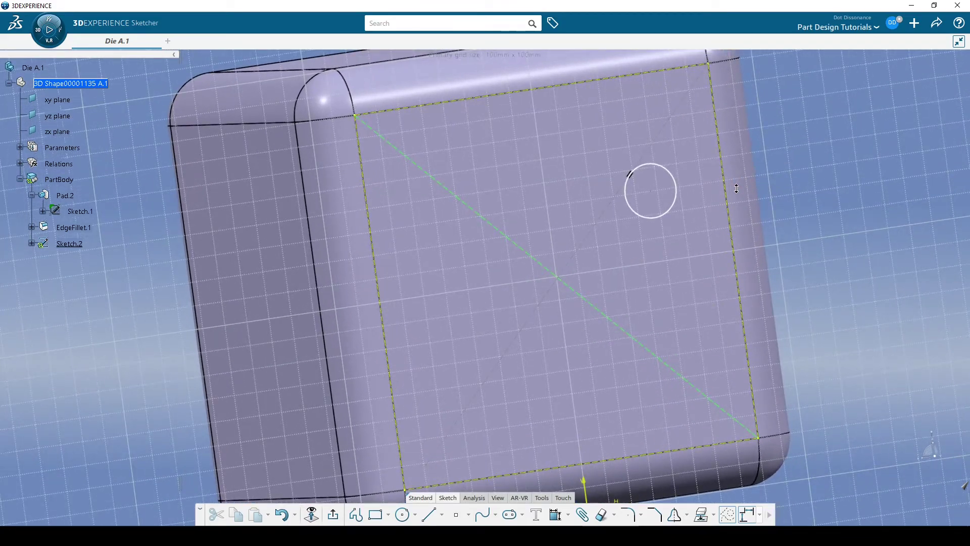
{"action": "left_click", "coordinate": [635, 171]}
{"action": "left_click", "coordinate": [654, 191]}
{"action": "left_click", "coordinate": [660, 191]}
{"action": "mouse_move", "coordinate": [668, 196]}
{"action": "left_mouse_down"}
{"action": "mouse_move", "coordinate": [678, 243]}
{"action": "mouse_move", "coordinate": [683, 207]}
{"action": "left_mouse_up"}
Step: Delete the short second diagonal and redraw it as a construction line from the face boundary's upper-right corner to its lower-left corner
{"action": "left_click", "coordinate": [639, 177]}
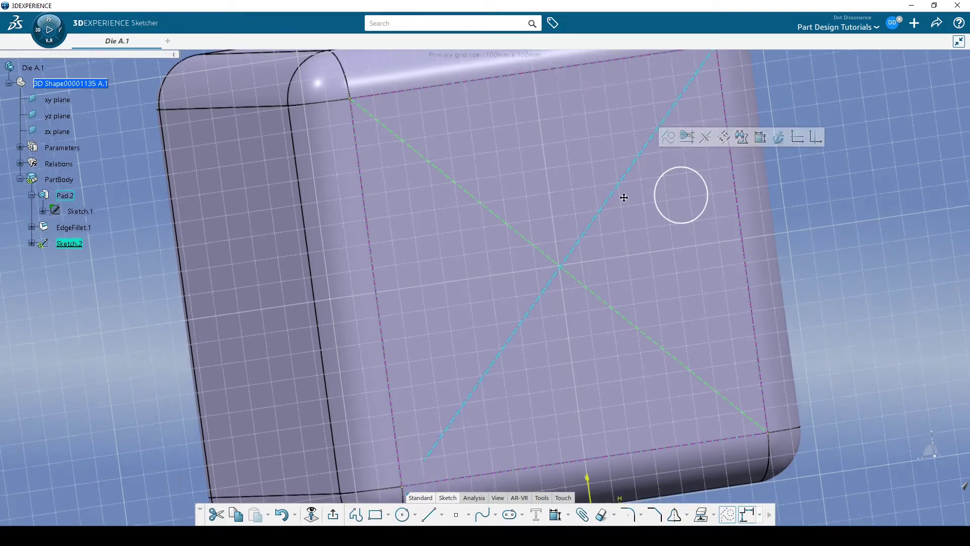
{"action": "key", "text": "Delete"}
{"action": "mouse_move", "coordinate": [643, 216]}
{"action": "middle_mouse_down"}
{"action": "mouse_move", "coordinate": [491, 217]}
{"action": "mouse_move", "coordinate": [474, 197]}
{"action": "mouse_move", "coordinate": [556, 329]}
{"action": "middle_mouse_up"}
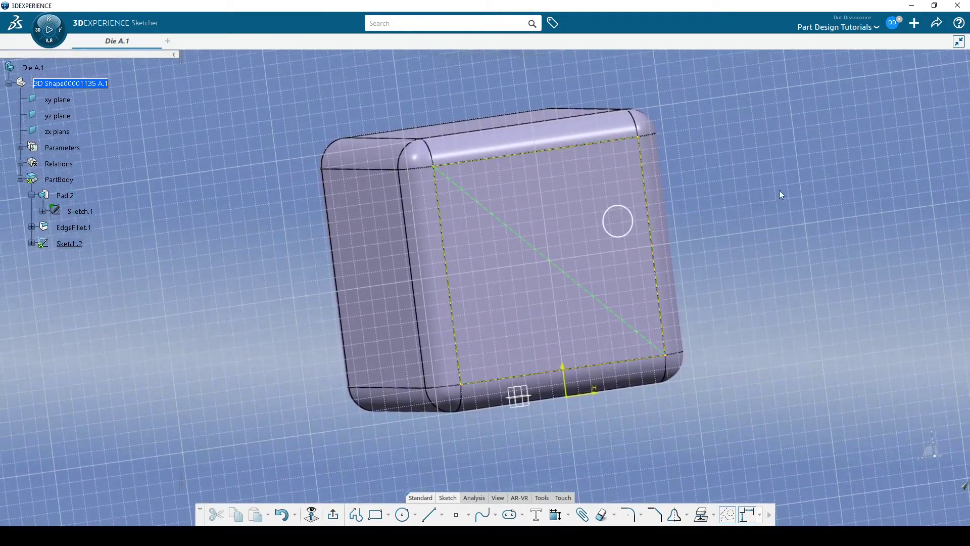
{"action": "left_click", "coordinate": [430, 514]}
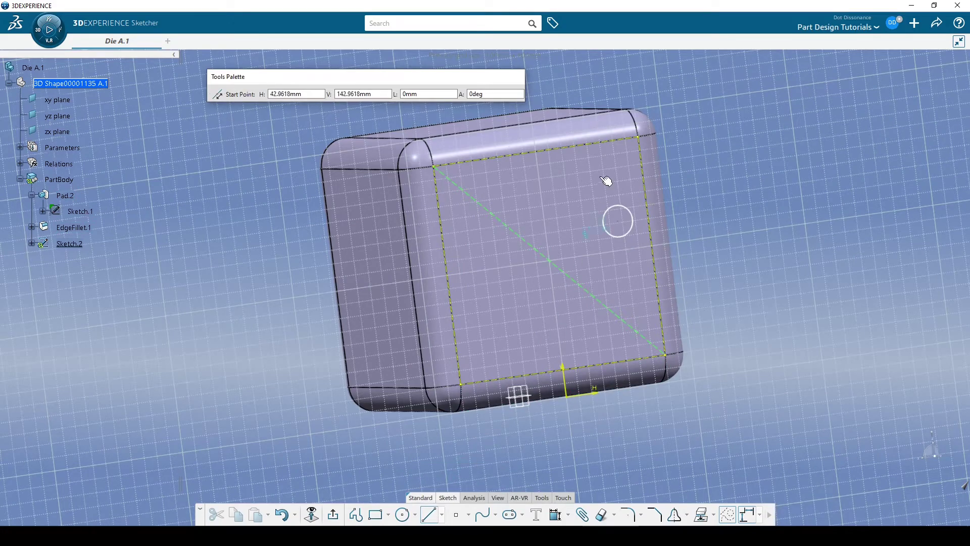
{"action": "left_click", "coordinate": [638, 137]}
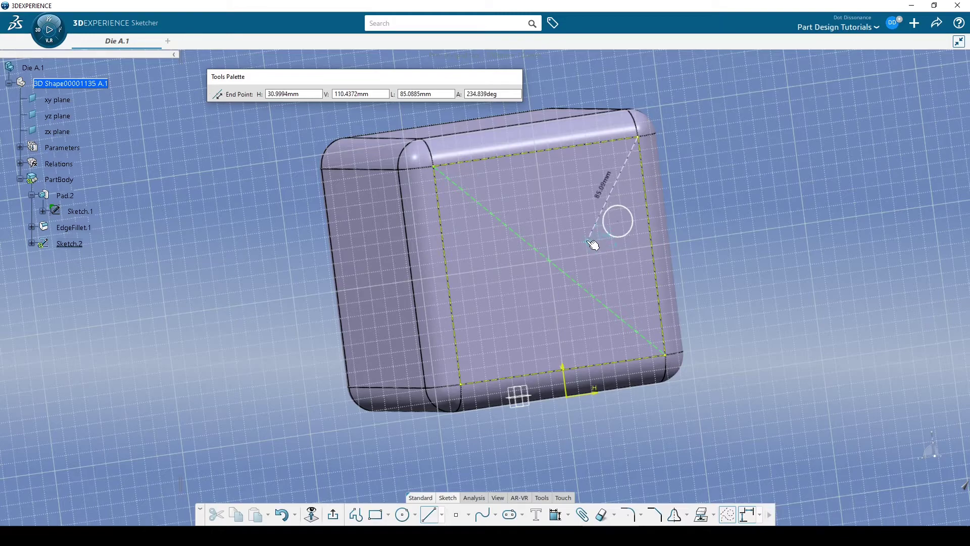
{"action": "left_click", "coordinate": [465, 387]}
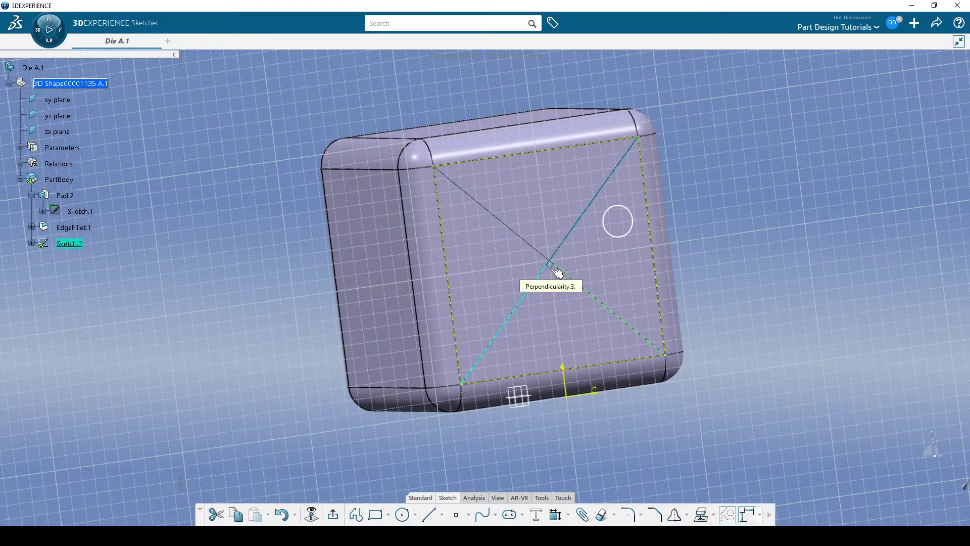
{"action": "left_click", "coordinate": [710, 262]}
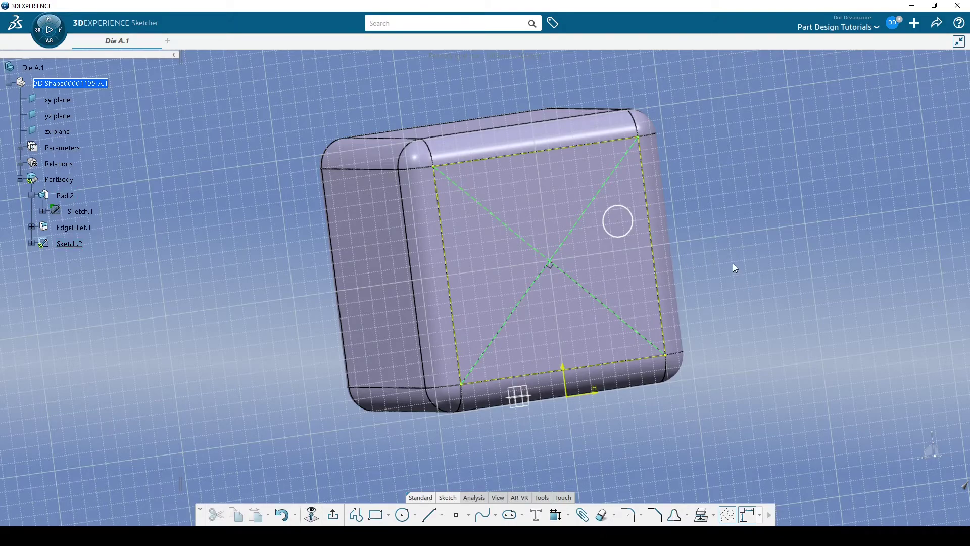
Step: Create an intersection point where the two construction diagonals cross at the centre of the face
{"action": "middle_click_drag", "start_coordinate": [726, 278], "coordinate": [708, 278]}
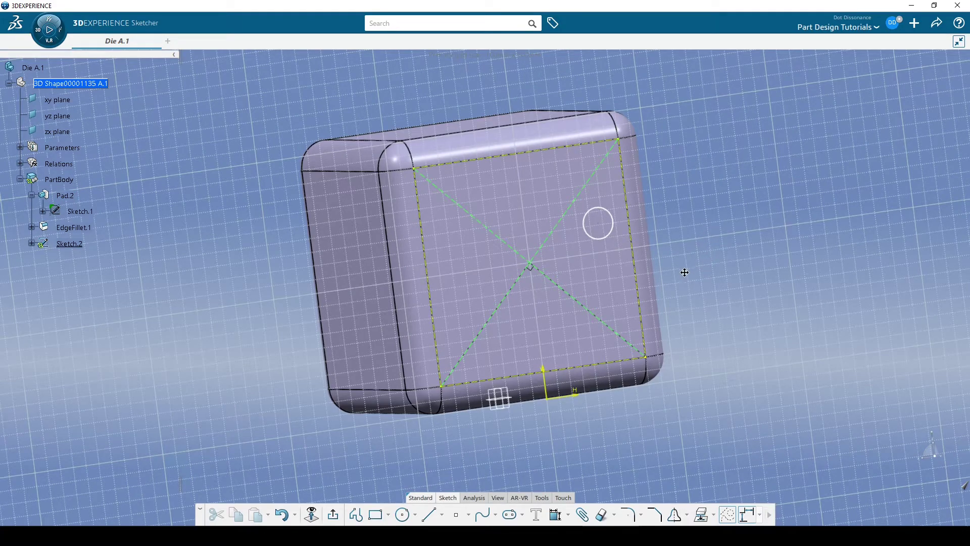
{"action": "middle_click_drag", "start_coordinate": [685, 272], "coordinate": [676, 266]}
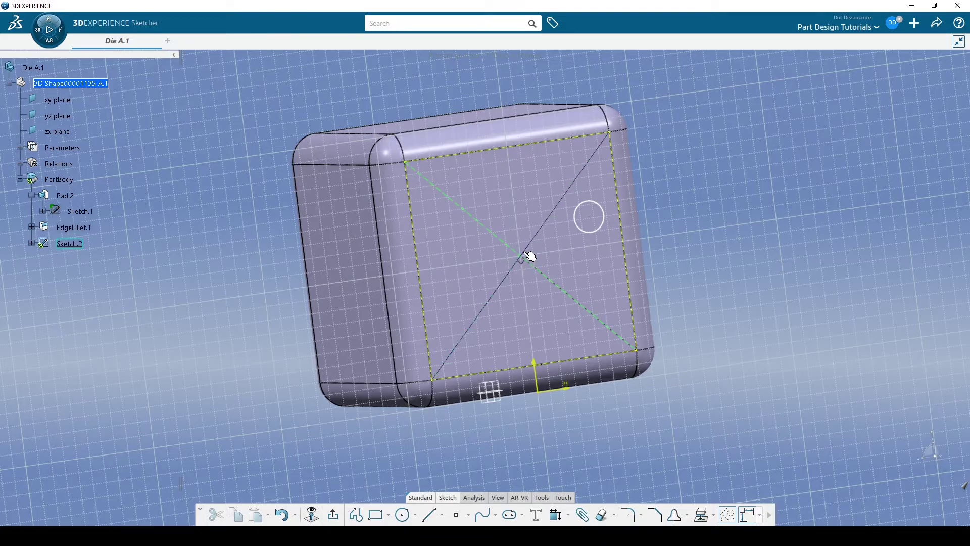
{"action": "mouse_move", "coordinate": [730, 250]}
{"action": "middle_mouse_down"}
{"action": "mouse_move", "coordinate": [688, 303]}
{"action": "mouse_move", "coordinate": [669, 304]}
{"action": "mouse_move", "coordinate": [652, 273]}
{"action": "middle_mouse_up"}
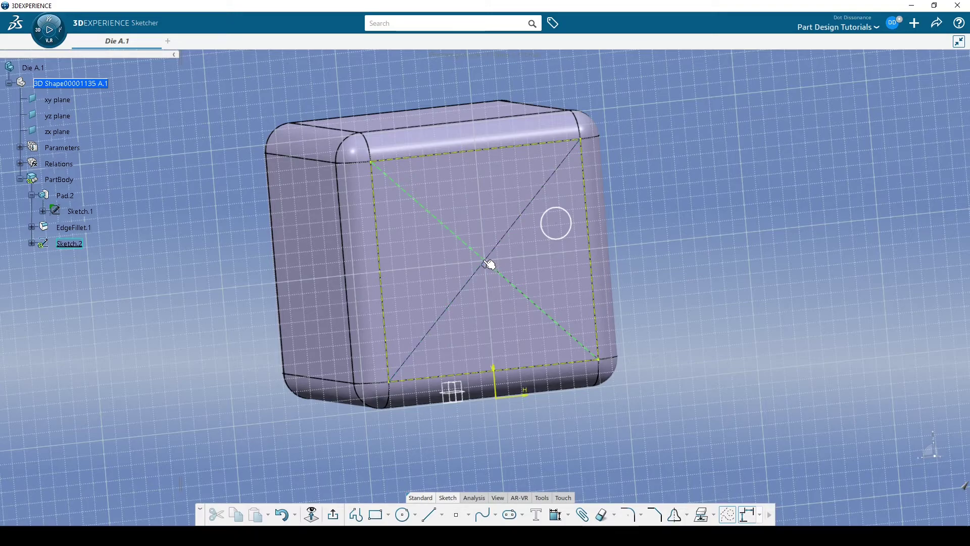
{"action": "middle_click_drag", "start_coordinate": [689, 266], "coordinate": [648, 268]}
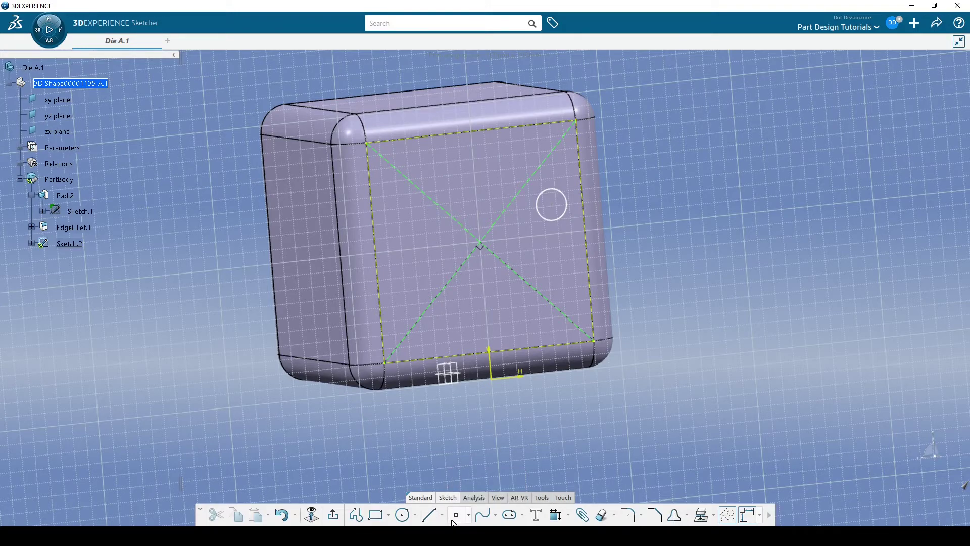
{"action": "left_click", "coordinate": [469, 516]}
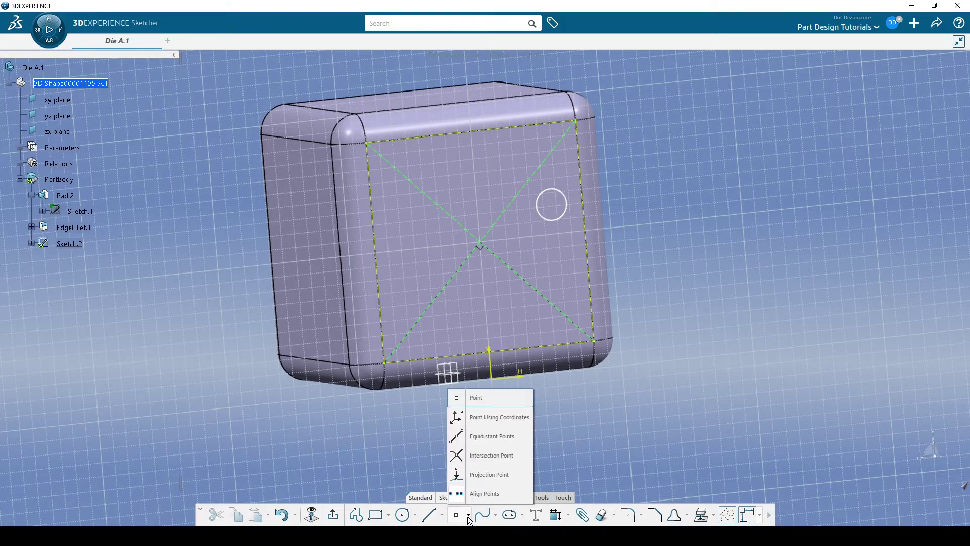
{"action": "left_click", "coordinate": [486, 456]}
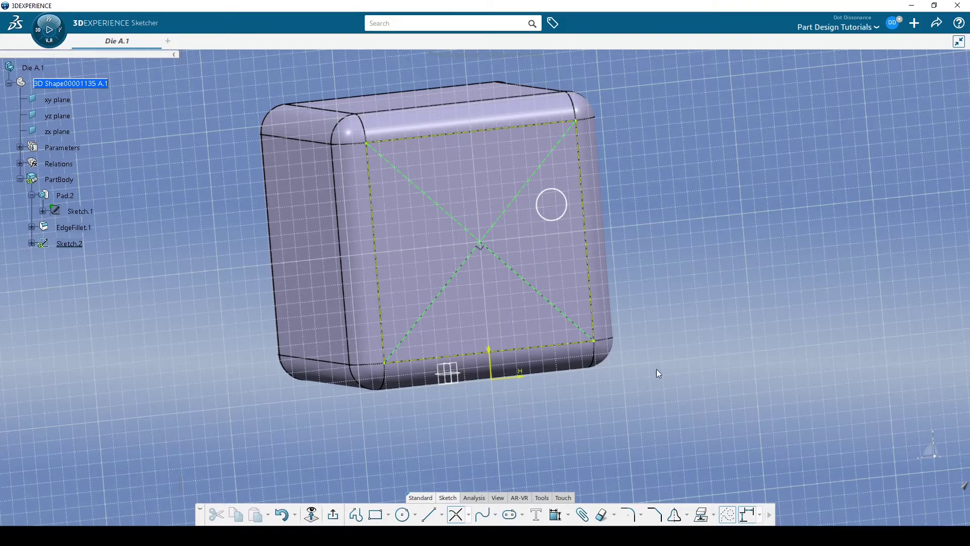
{"action": "left_click", "coordinate": [458, 515]}
{"action": "left_click", "coordinate": [549, 167]}
{"action": "left_click", "coordinate": [447, 210], "text": "ctrl"}
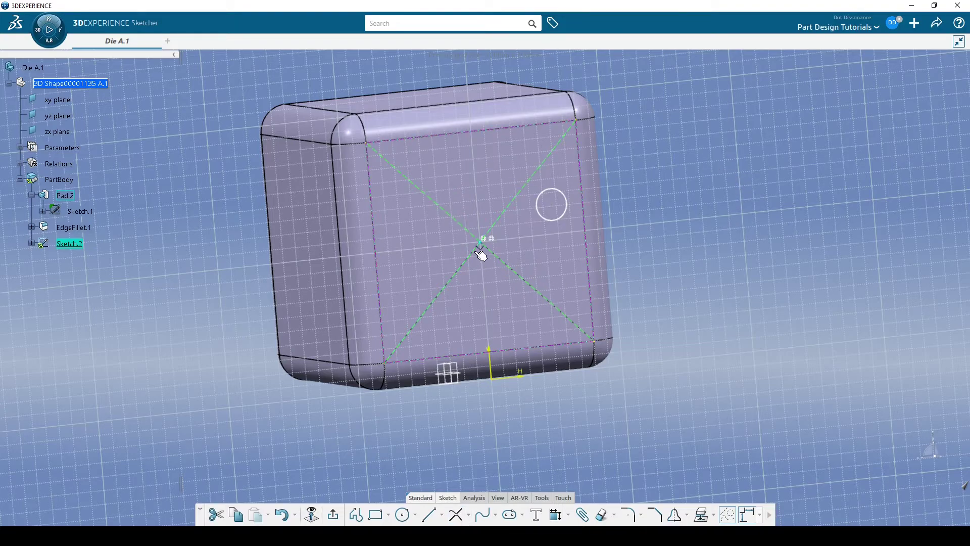
{"action": "left_click", "coordinate": [703, 273]}
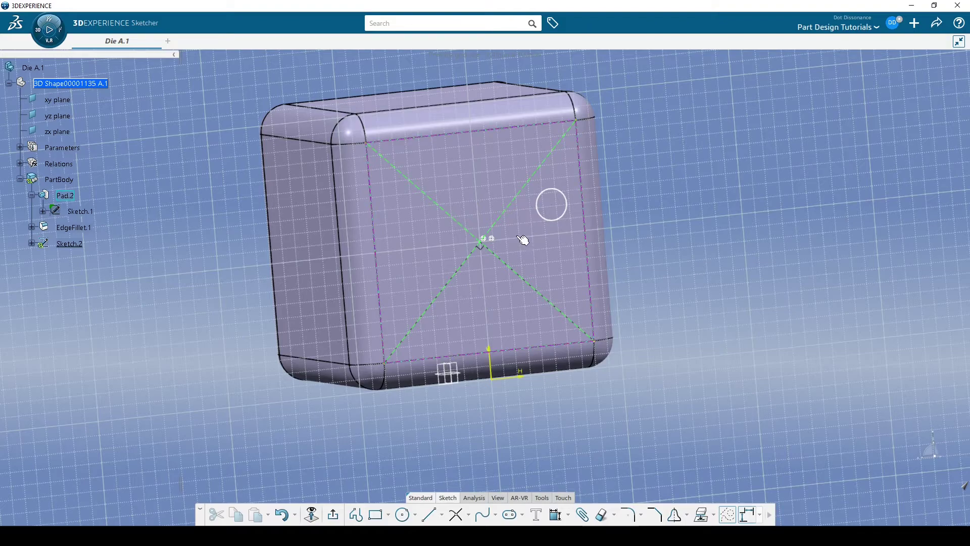
Step: Constrain the circle's centre to be coincident with the intersection point of the two construction diagonals
{"action": "left_click", "coordinate": [558, 209]}
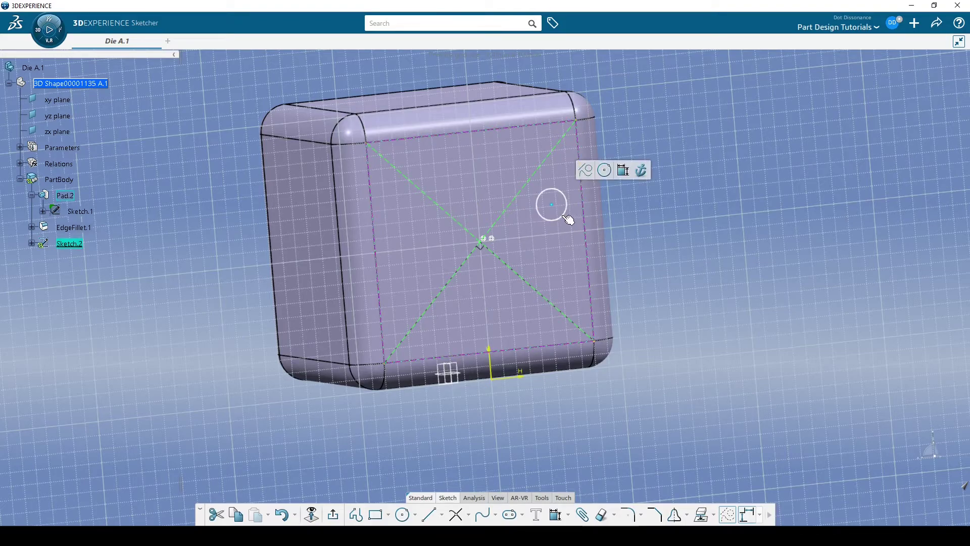
{"action": "left_click", "coordinate": [556, 515]}
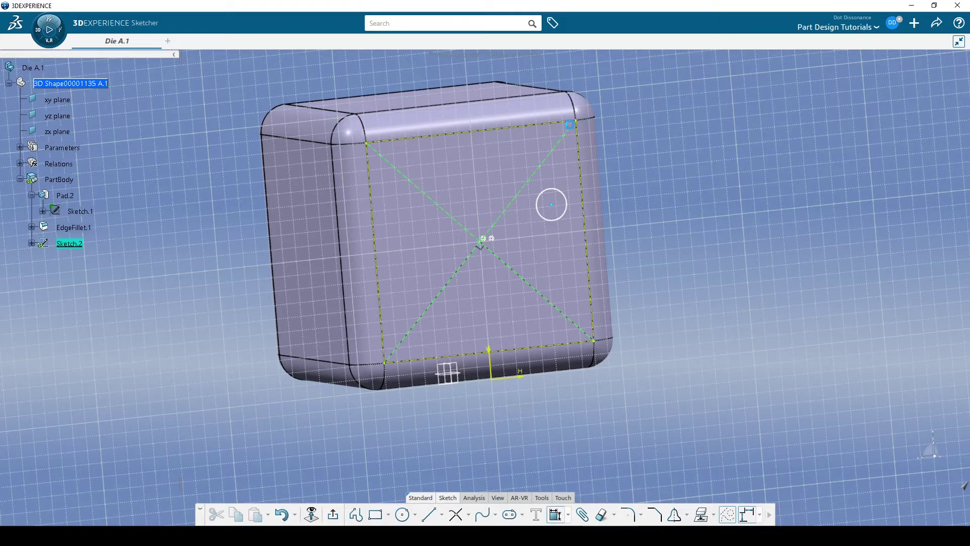
{"action": "left_click", "coordinate": [480, 242]}
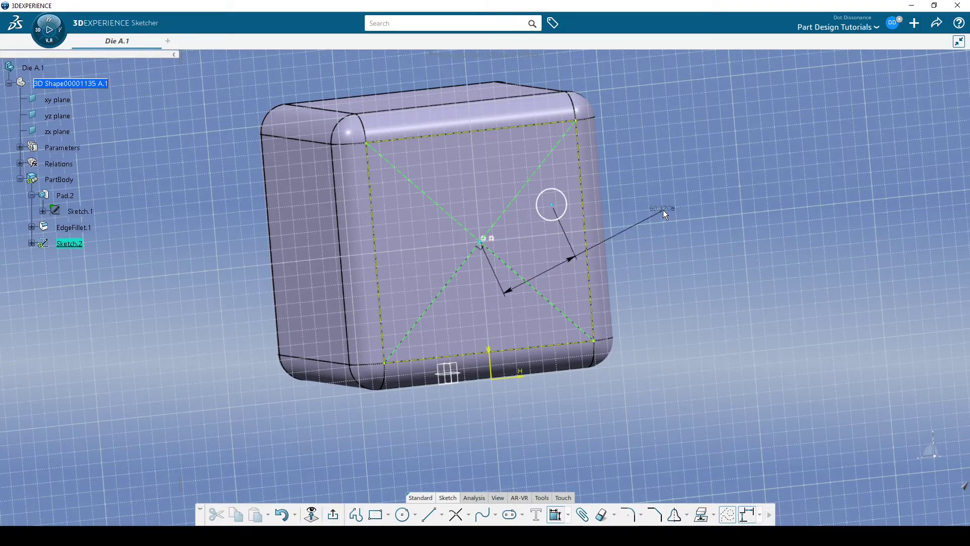
{"action": "right_click", "coordinate": [650, 248]}
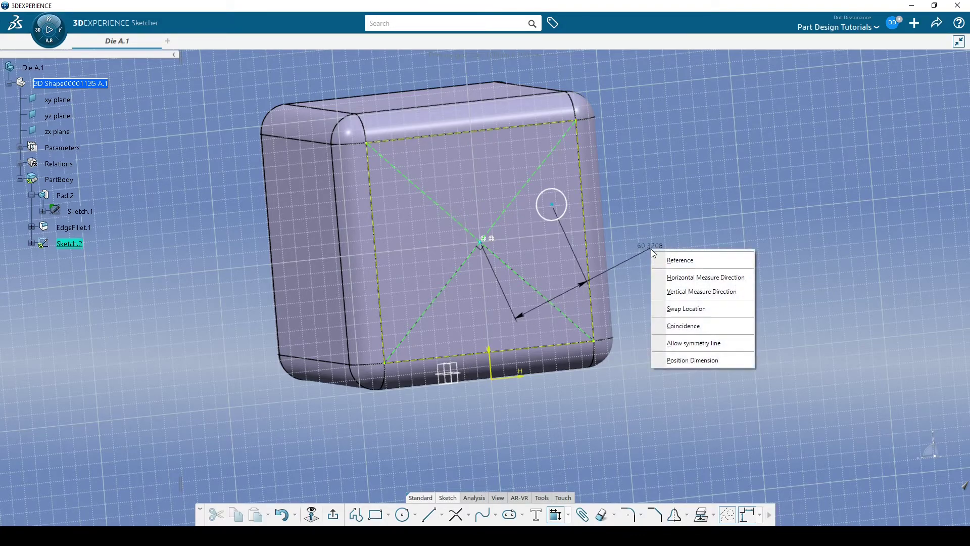
{"action": "left_click", "coordinate": [690, 327]}
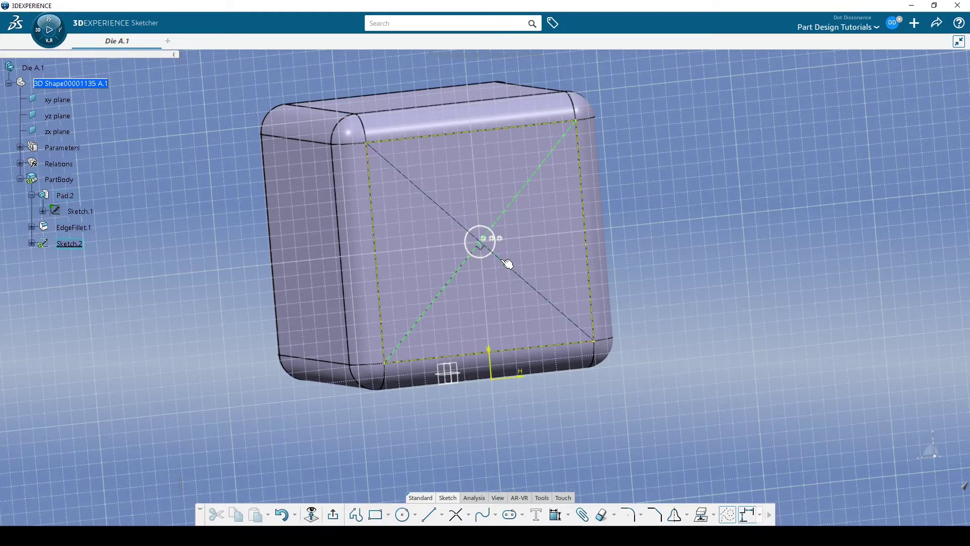
Step: Dimension the centred circle with a diameter of 12 mm
{"action": "mouse_move", "coordinate": [499, 251]}
{"action": "left_mouse_down"}
{"action": "mouse_move", "coordinate": [565, 269]}
{"action": "mouse_move", "coordinate": [503, 249]}
{"action": "left_mouse_up"}
{"action": "left_click", "coordinate": [698, 282]}
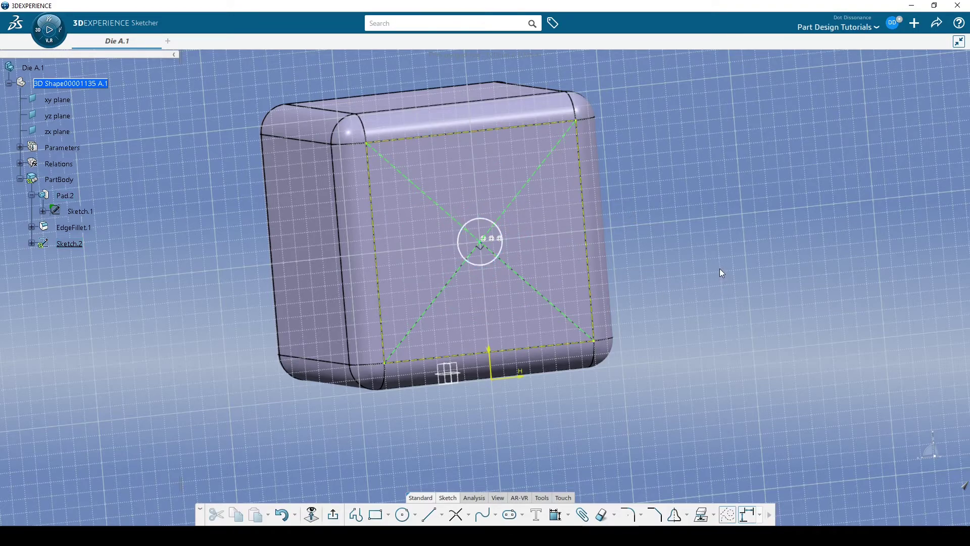
{"action": "left_click", "coordinate": [560, 515]}
{"action": "left_click", "coordinate": [503, 251]}
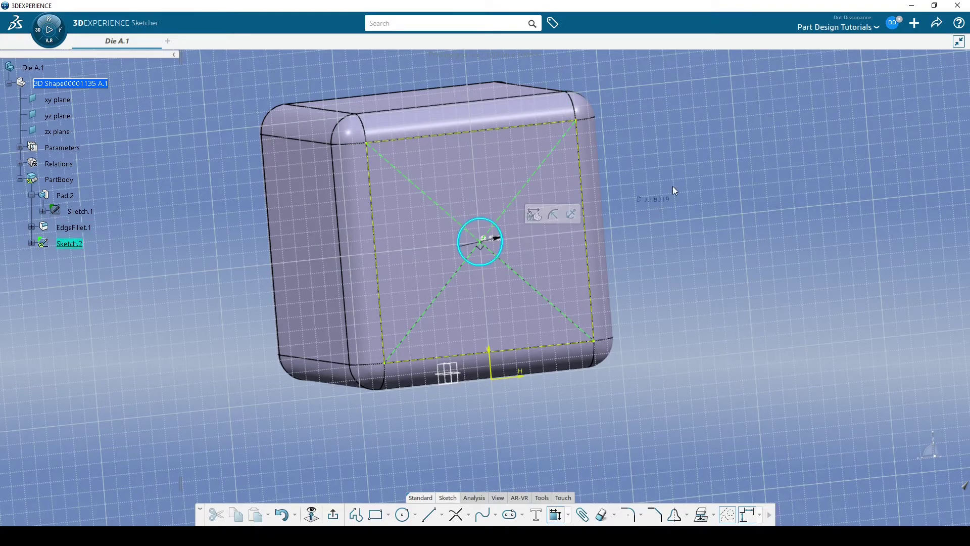
{"action": "left_click", "coordinate": [647, 146]}
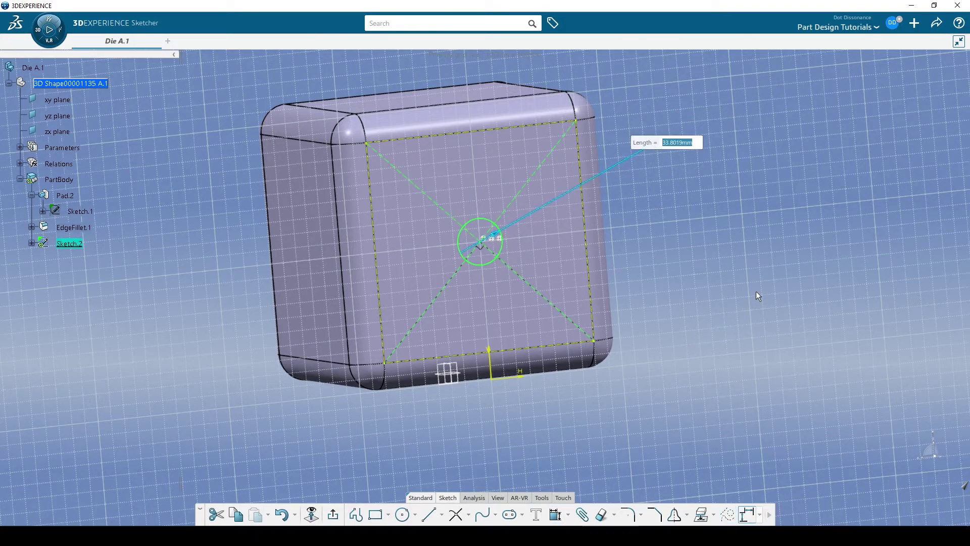
{"action": "type", "text": "12"}
{"action": "key", "text": "Return"}
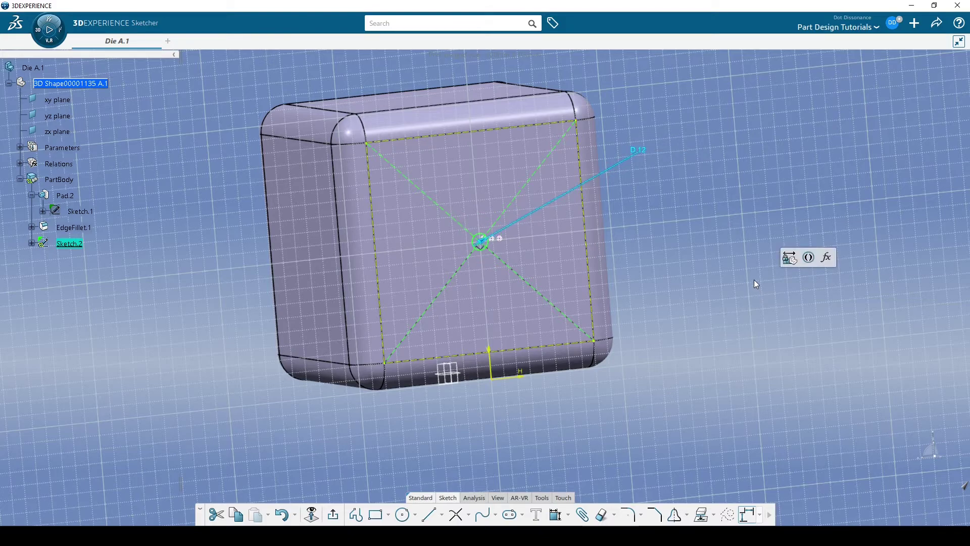
Step: Expand the Parameters branch in the tree, inspect the centred circle on the face, and exit the sketch
{"action": "left_click", "coordinate": [20, 148]}
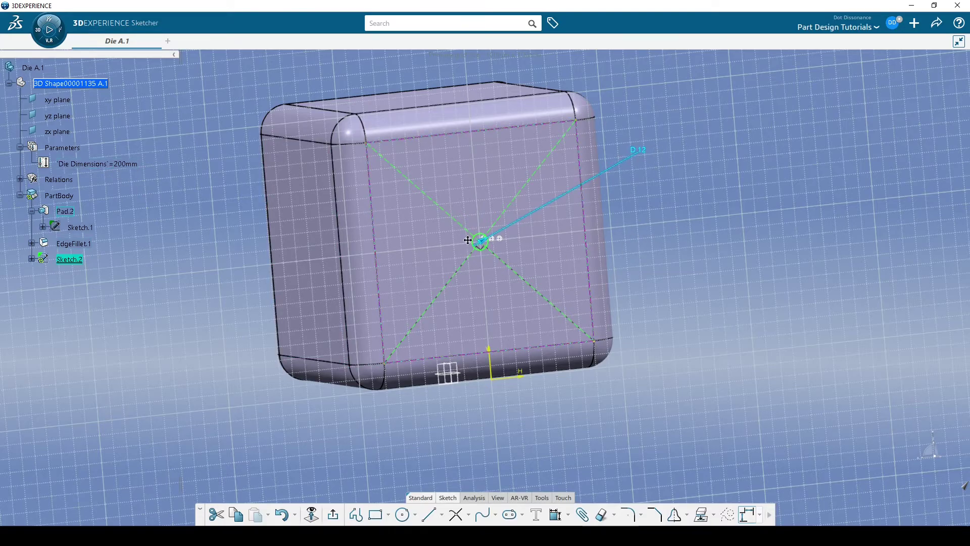
{"action": "scroll", "coordinate": [507, 203], "scroll_direction": "up", "scroll_amount": 5}
{"action": "middle_click_drag", "start_coordinate": [507, 202], "coordinate": [509, 232]}
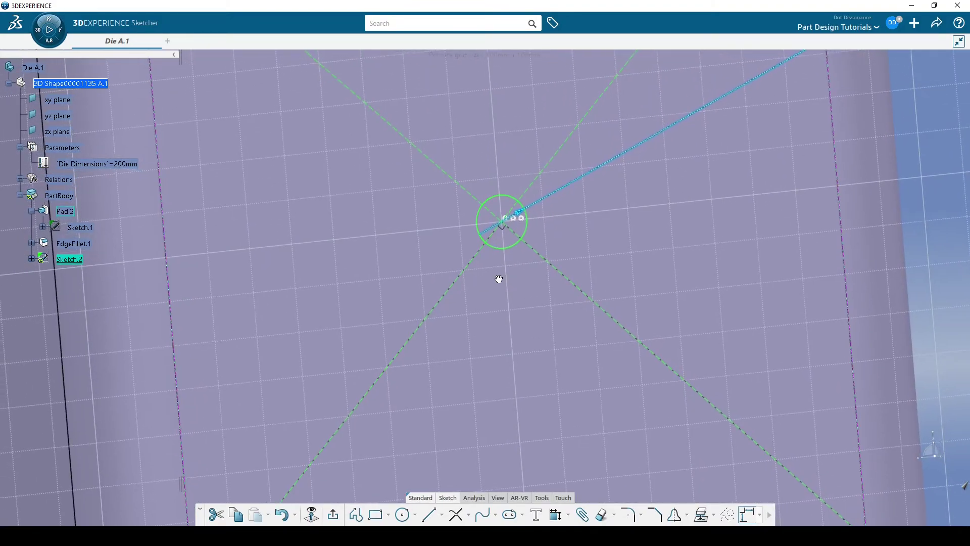
{"action": "scroll", "coordinate": [499, 277], "scroll_direction": "down", "scroll_amount": 5}
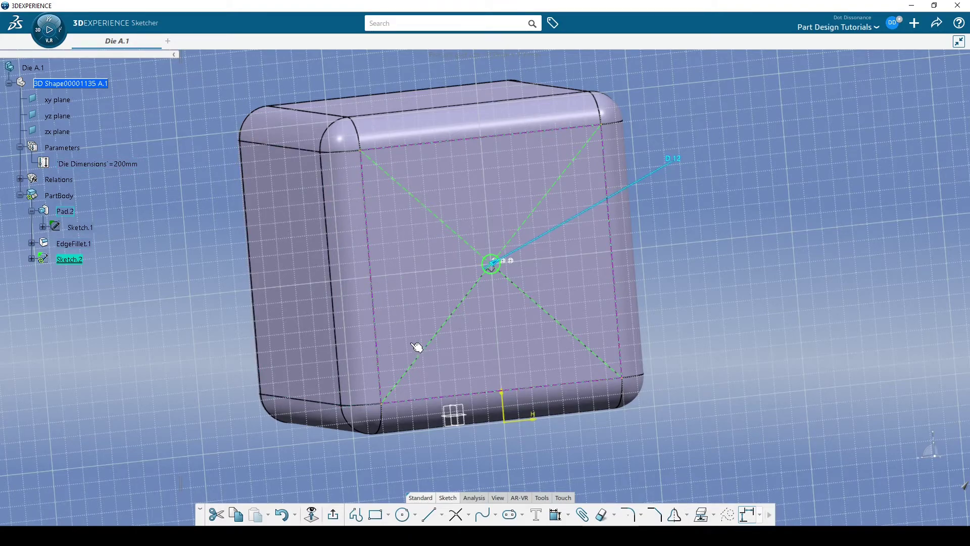
{"action": "middle_click_drag", "start_coordinate": [425, 329], "coordinate": [489, 329]}
{"action": "left_click", "coordinate": [240, 385]}
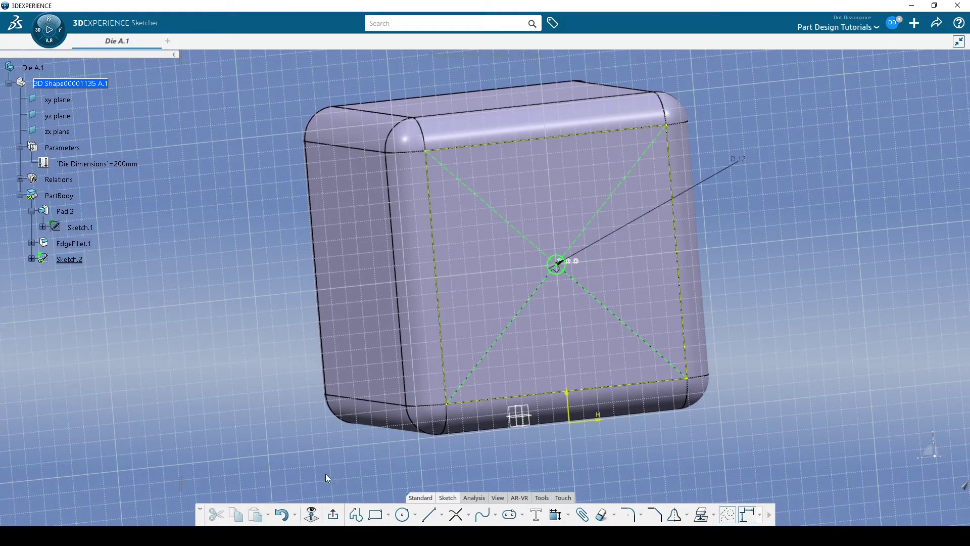
{"action": "left_click", "coordinate": [333, 514]}
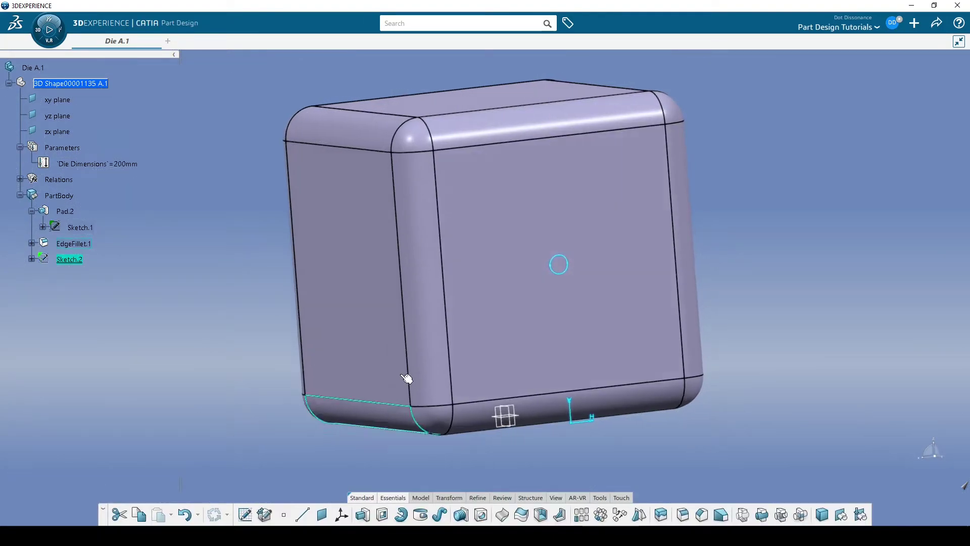
Step: Cut a shallow pocket into the die's face using the centred circle sketch as its profile
{"action": "mouse_move", "coordinate": [542, 288]}
{"action": "middle_mouse_down"}
{"action": "mouse_move", "coordinate": [567, 299]}
{"action": "mouse_move", "coordinate": [596, 259]}
{"action": "mouse_move", "coordinate": [589, 267]}
{"action": "middle_mouse_up"}
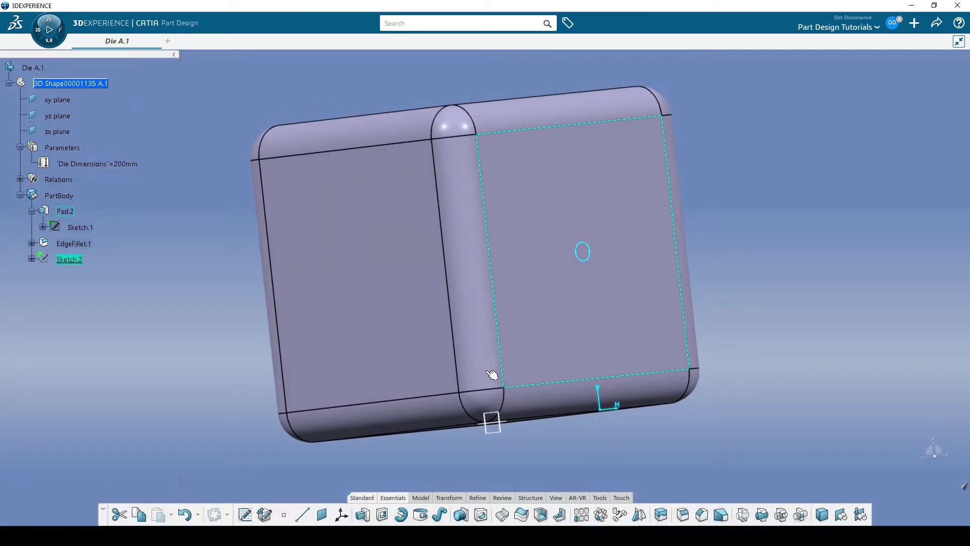
{"action": "left_click", "coordinate": [384, 515]}
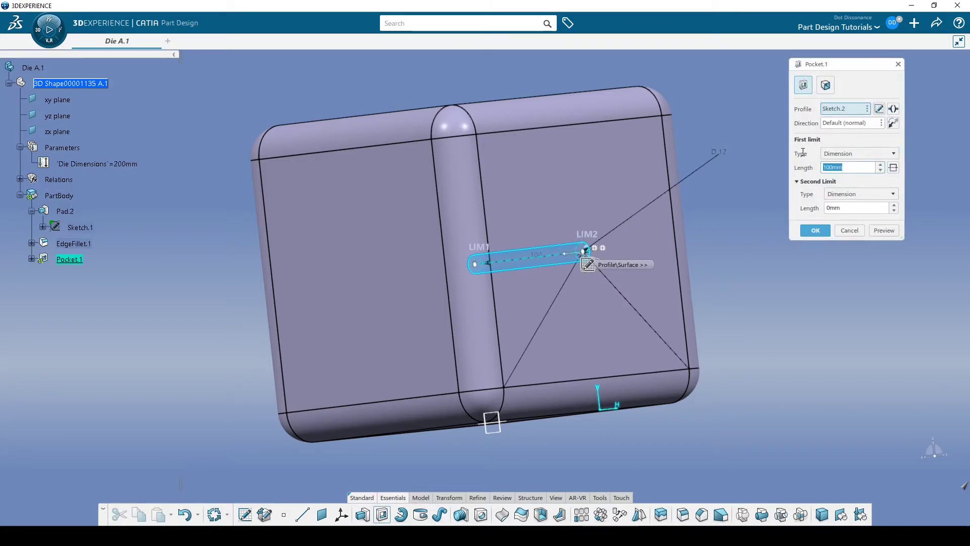
{"action": "key", "text": "Return"}
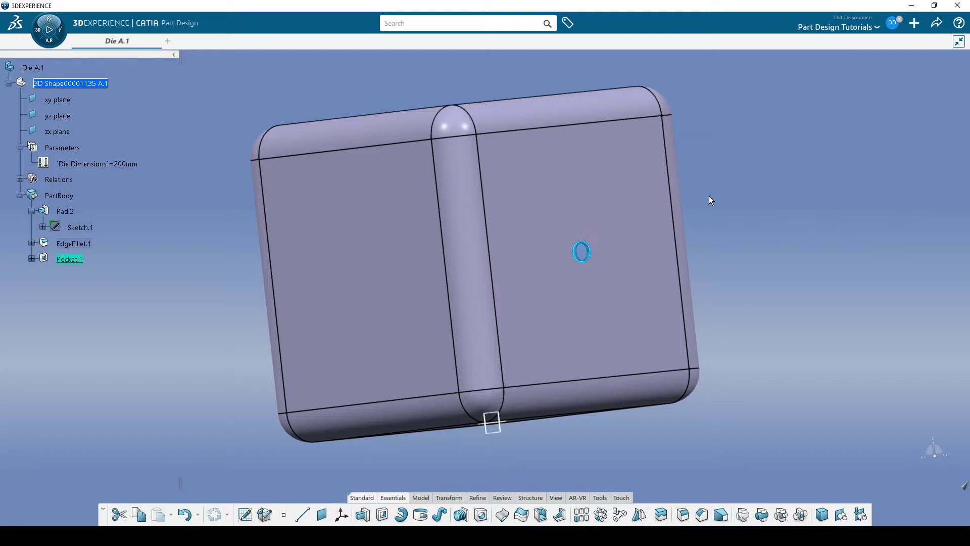
{"action": "middle_click_drag", "start_coordinate": [693, 305], "coordinate": [772, 196]}
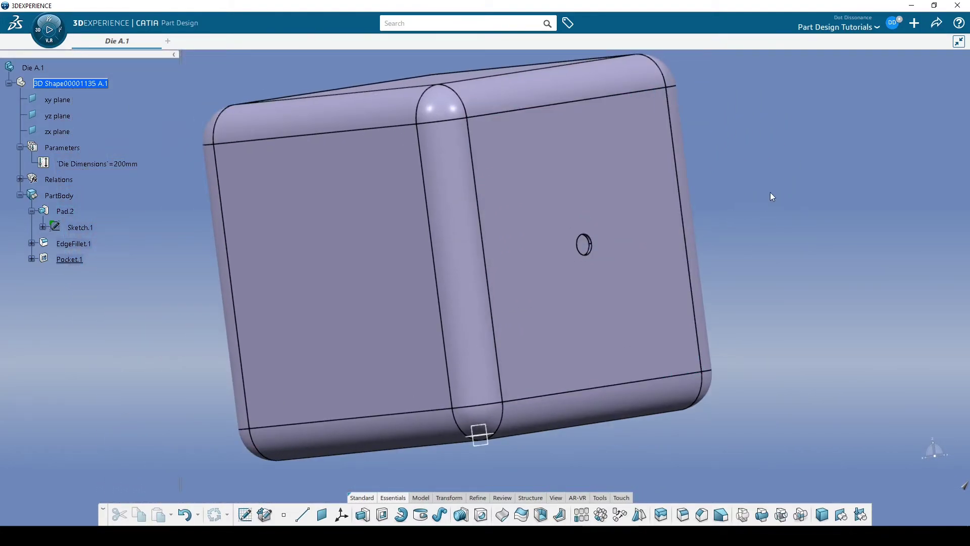
{"action": "middle_click_drag", "start_coordinate": [747, 259], "coordinate": [226, 205]}
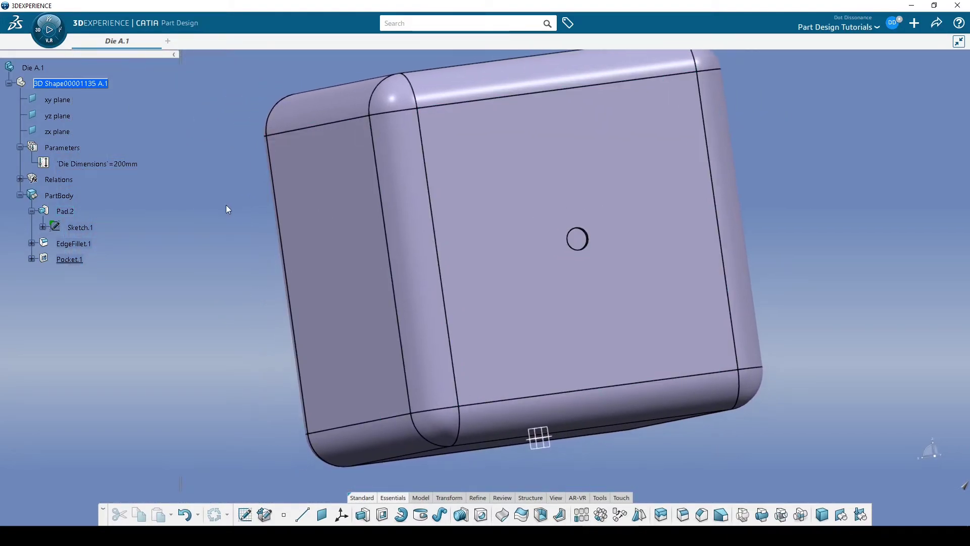
Step: Set the Die Dimensions parameter to 100 mm and check that the pocket is centred on the resized face
{"action": "double_click", "coordinate": [134, 165]}
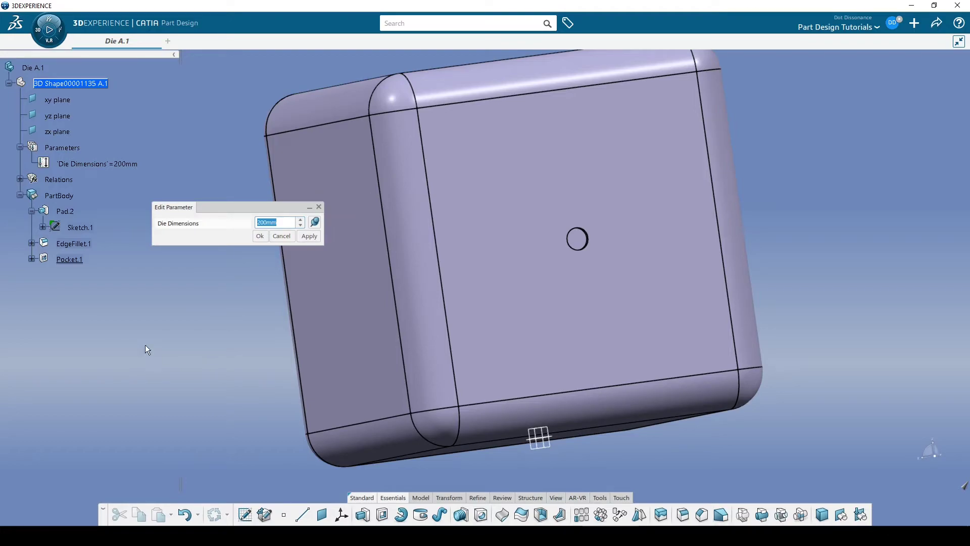
{"action": "key", "text": "Return"}
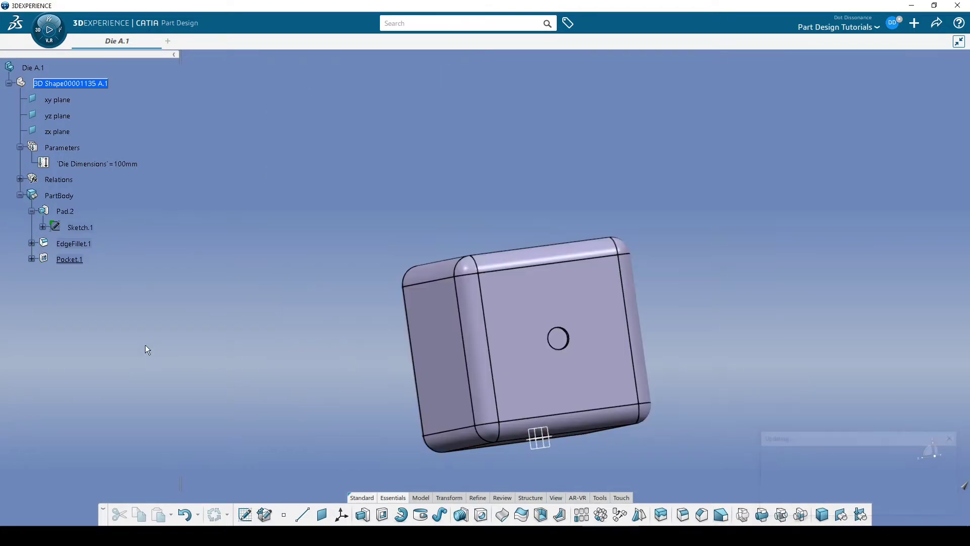
{"action": "middle_click_drag", "start_coordinate": [570, 347], "coordinate": [622, 262]}
{"action": "scroll", "coordinate": [518, 304], "scroll_direction": "up", "scroll_amount": 3}
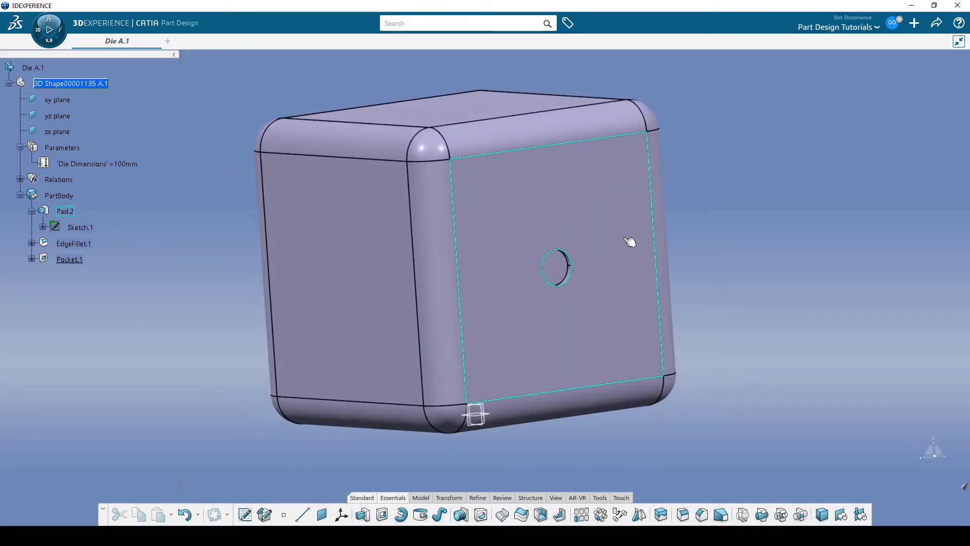
{"action": "middle_click_drag", "start_coordinate": [576, 298], "coordinate": [509, 442]}
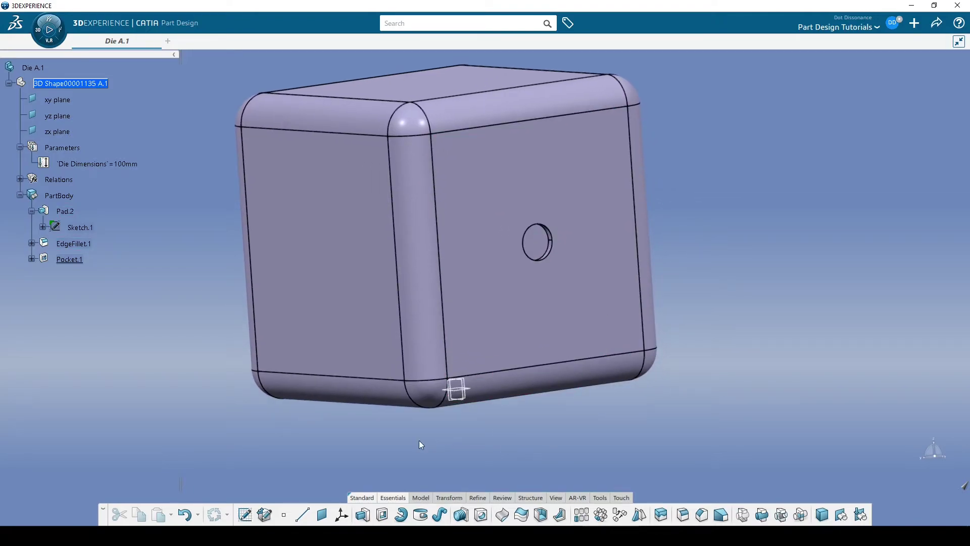
Step: Reopen the pocket's sketch to check the circle against the construction diagonals, then exit it and save the die locally
{"action": "left_click", "coordinate": [31, 259]}
{"action": "double_click", "coordinate": [92, 276]}
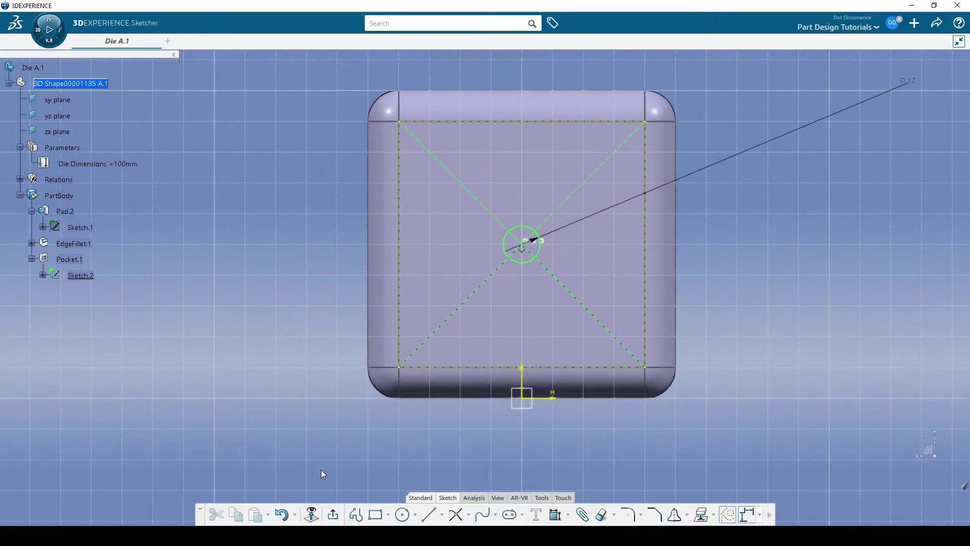
{"action": "mouse_move", "coordinate": [338, 251]}
{"action": "middle_mouse_down"}
{"action": "mouse_move", "coordinate": [360, 280]}
{"action": "mouse_move", "coordinate": [453, 295]}
{"action": "mouse_move", "coordinate": [447, 309]}
{"action": "middle_mouse_up"}
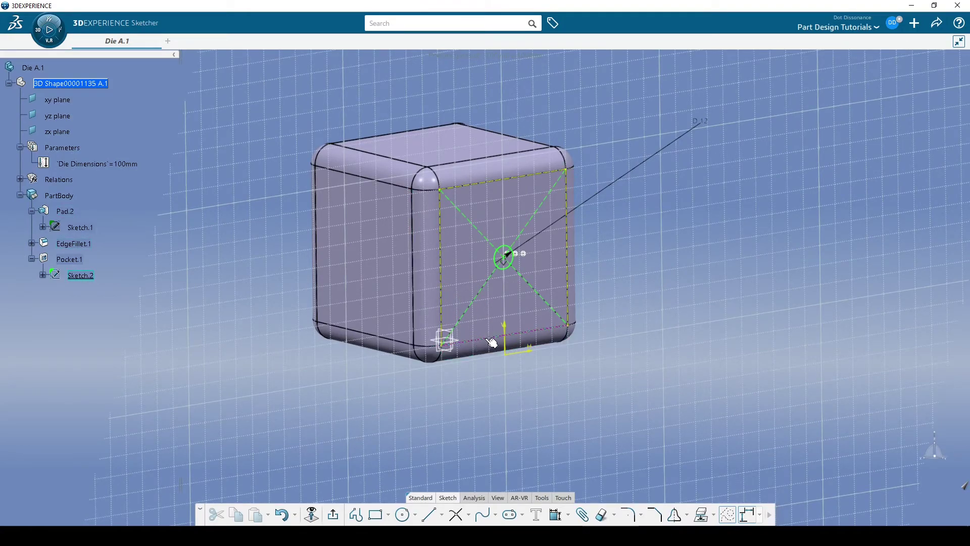
{"action": "middle_click_drag", "start_coordinate": [574, 332], "coordinate": [535, 404]}
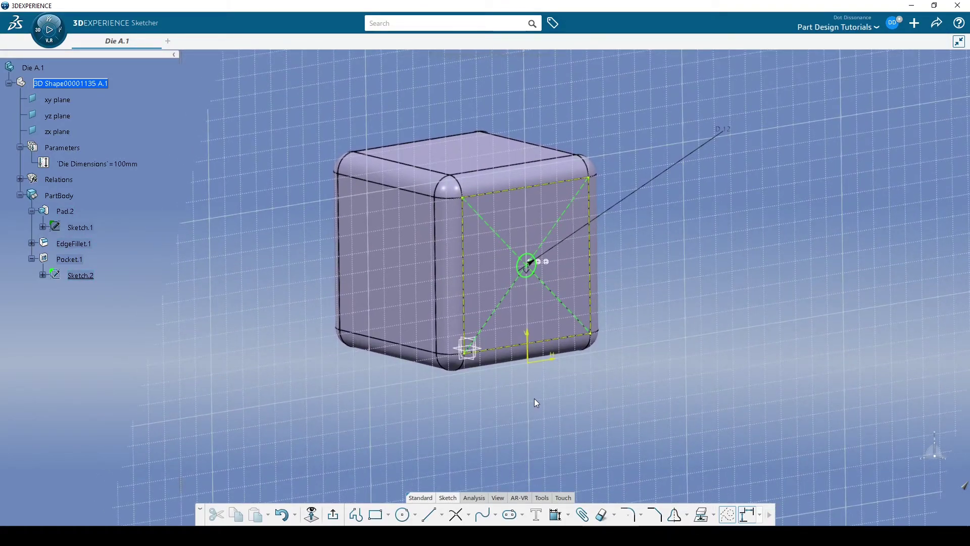
{"action": "left_click", "coordinate": [333, 515]}
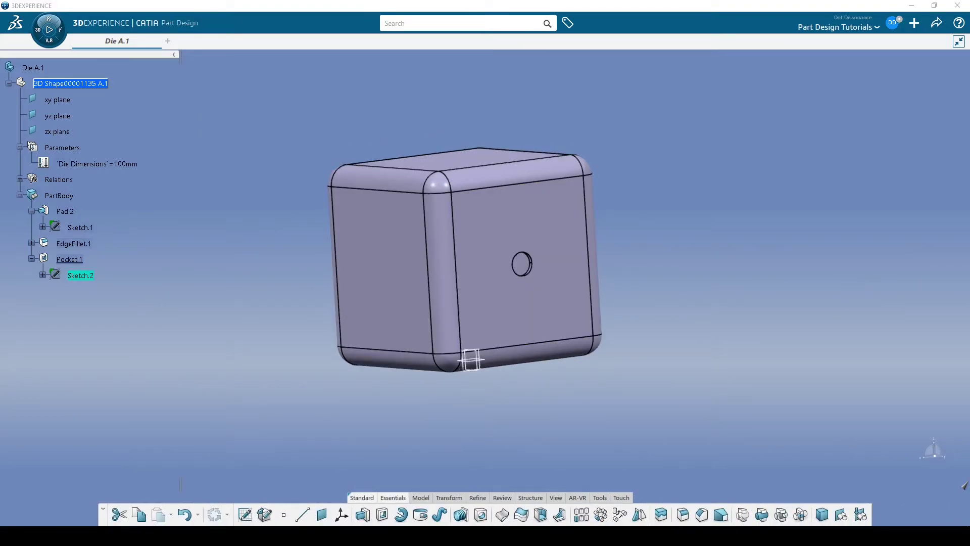
{"action": "key", "text": "ctrl+s"}
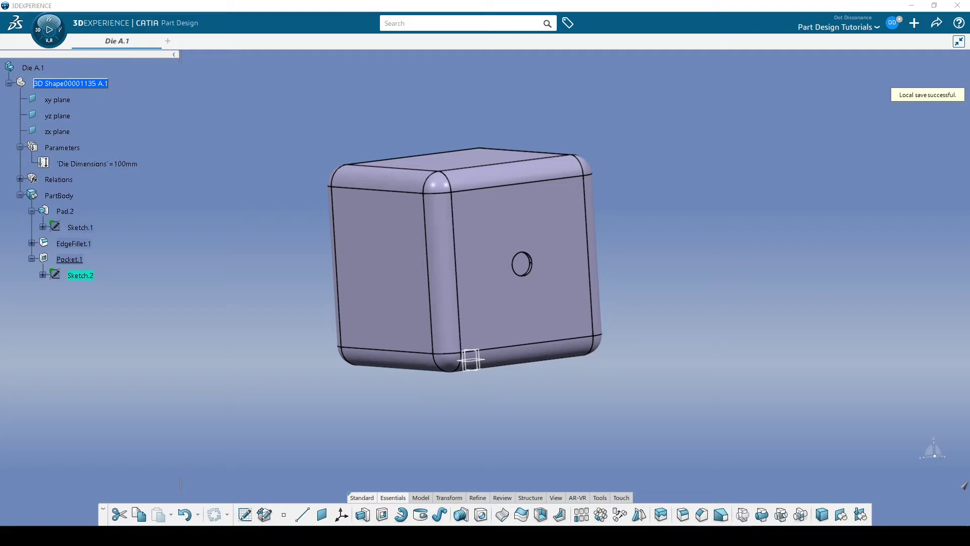
Step: Fillet the pocket's inner floor edge with a 2 mm radius and tangency propagation
{"action": "middle_click_drag", "start_coordinate": [513, 258], "coordinate": [821, 245]}
{"action": "middle_click_drag", "start_coordinate": [799, 100], "coordinate": [739, 152]}
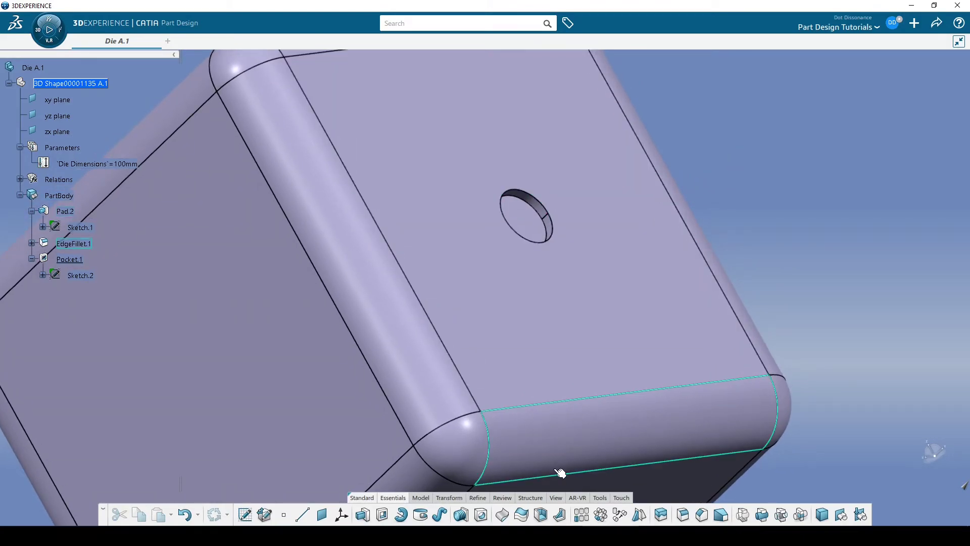
{"action": "left_click", "coordinate": [683, 515]}
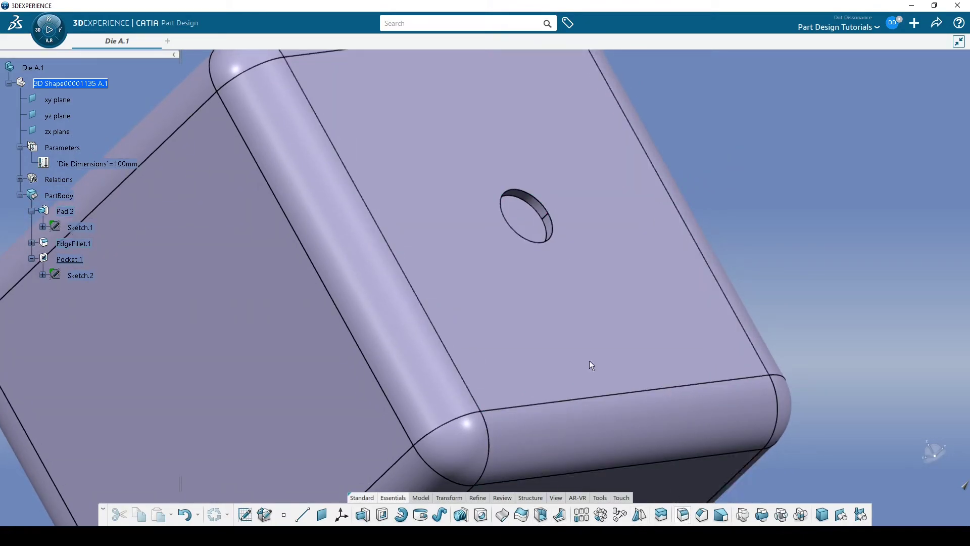
{"action": "left_click", "coordinate": [544, 213]}
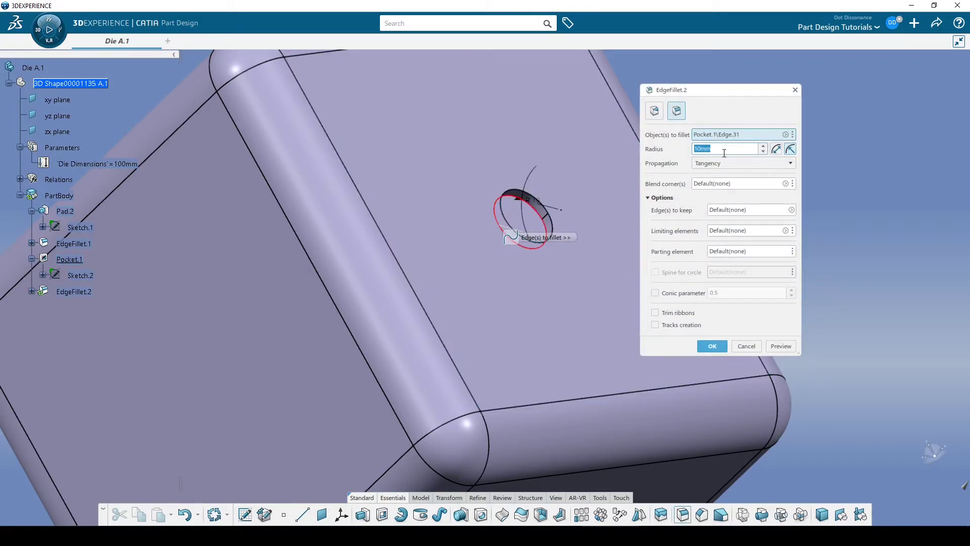
{"action": "type", "text": "1mm"}
{"action": "key", "text": "Return"}
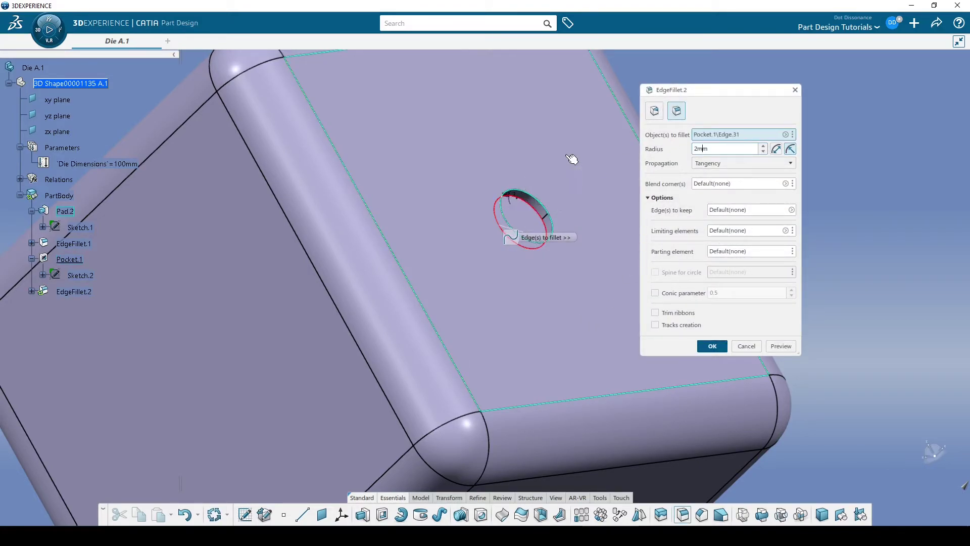
{"action": "middle_click_drag", "start_coordinate": [647, 138], "coordinate": [526, 333]}
{"action": "middle_click_drag", "start_coordinate": [623, 324], "coordinate": [796, 210]}
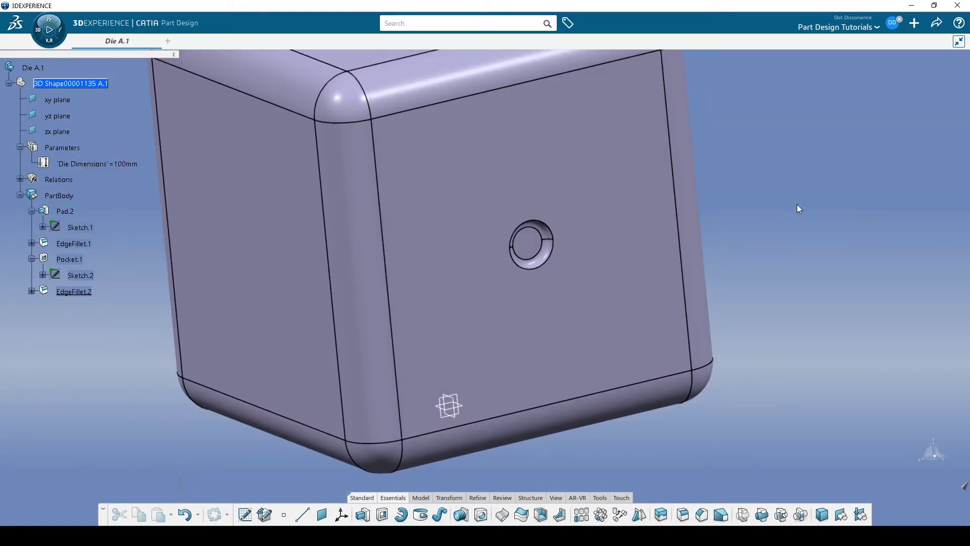
{"action": "middle_click_drag", "start_coordinate": [600, 364], "coordinate": [587, 402]}
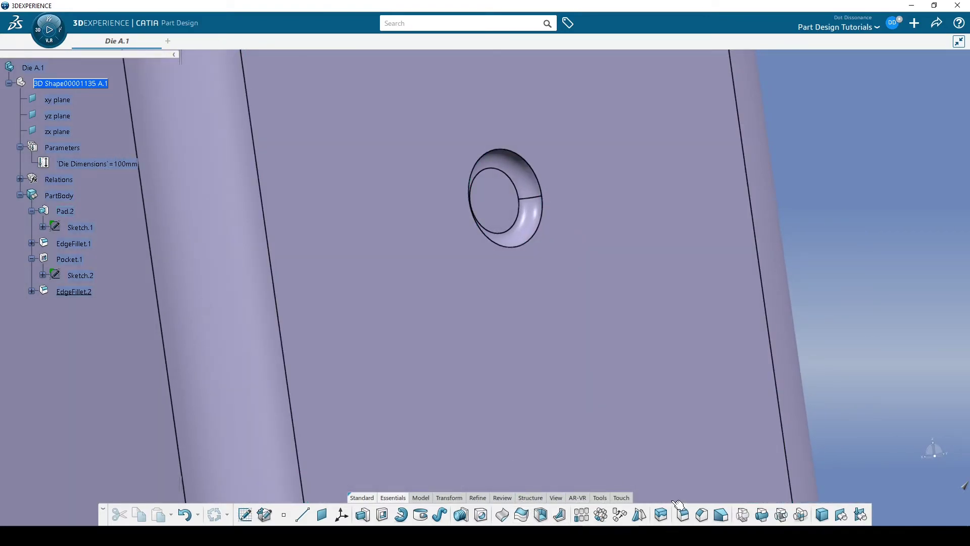
Step: Fillet the pocket's outer rim edge with a 2 mm radius and tangency propagation
{"action": "left_click", "coordinate": [682, 515]}
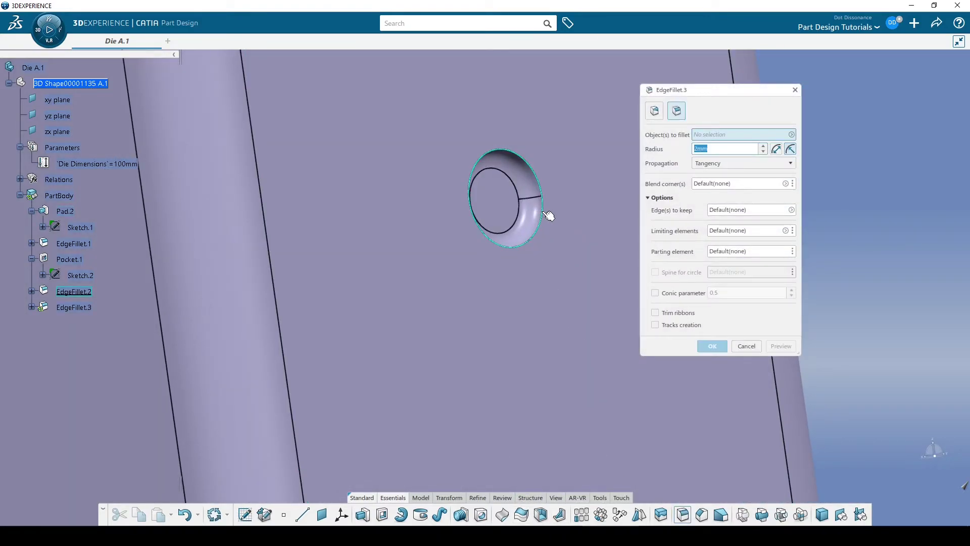
{"action": "left_click", "coordinate": [547, 213]}
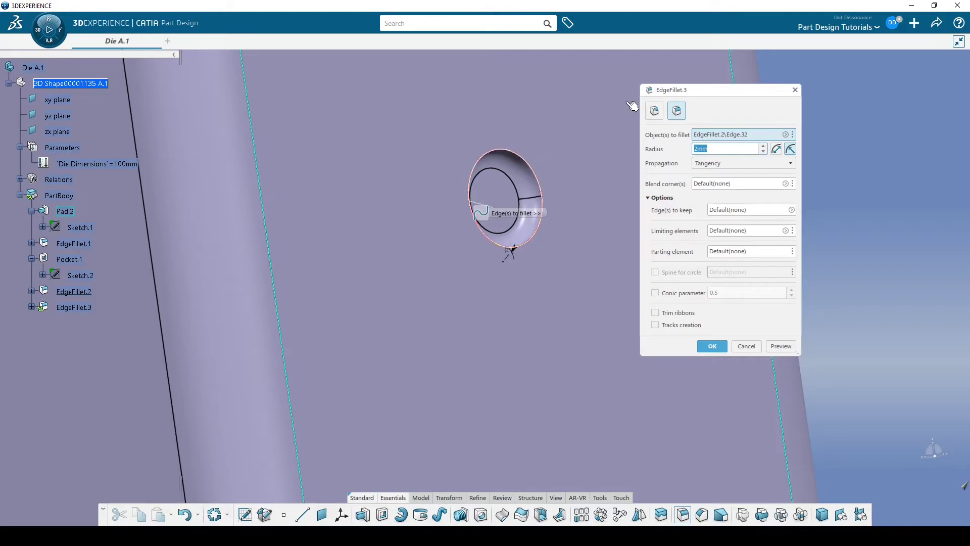
{"action": "key", "text": "Return"}
{"action": "scroll", "coordinate": [743, 190], "scroll_direction": "up", "scroll_amount": 3}
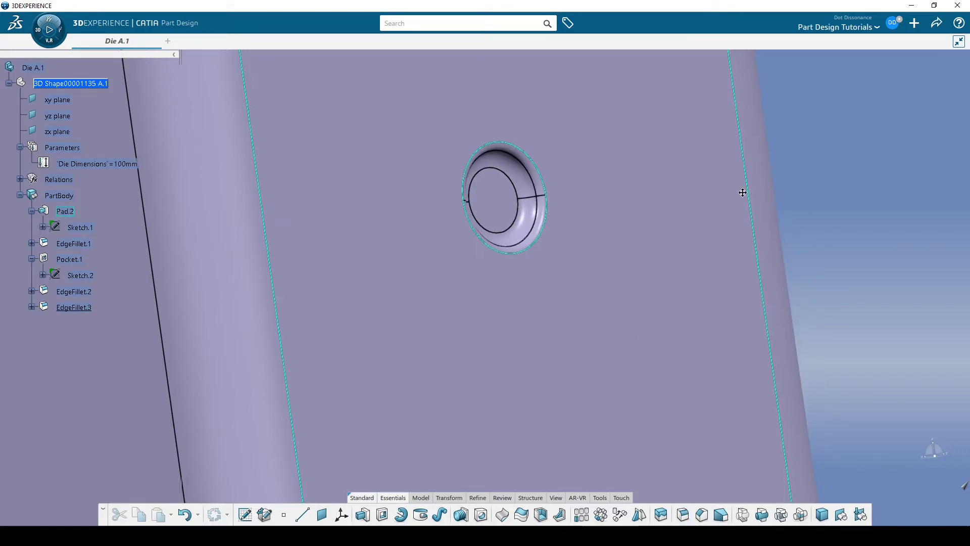
Step: Examine the filleted pip pocket up close and its position on the die's face from several angles
{"action": "scroll", "coordinate": [642, 248], "scroll_direction": "down", "scroll_amount": 5}
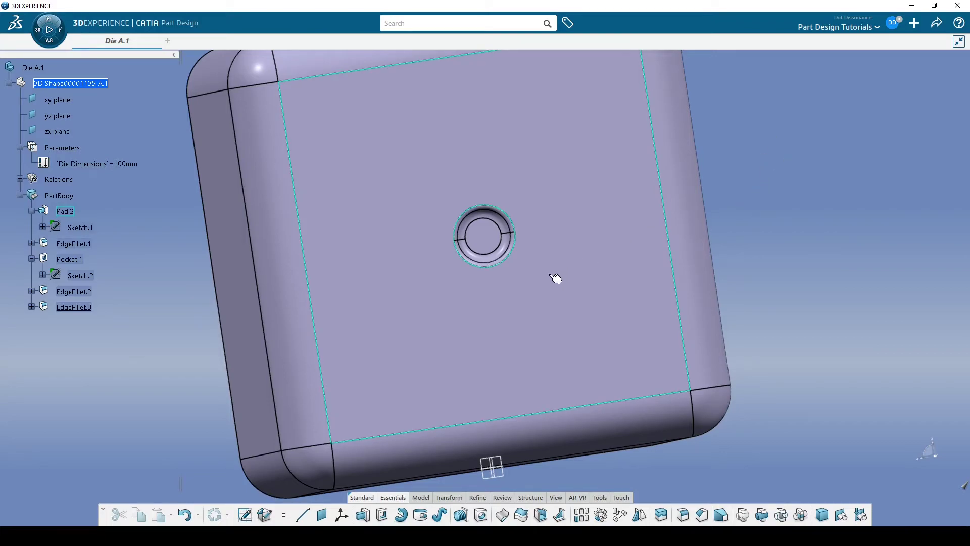
{"action": "middle_click_drag", "start_coordinate": [548, 253], "coordinate": [546, 123]}
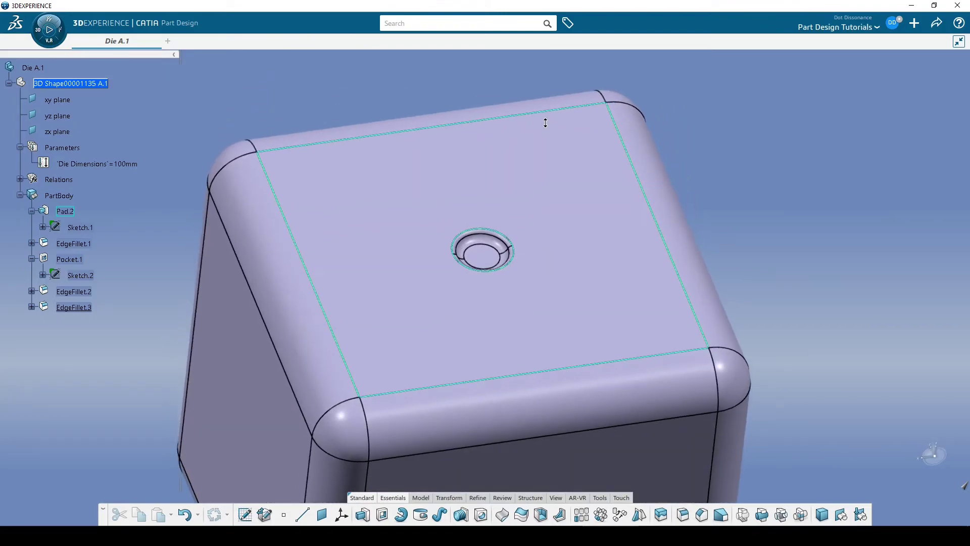
{"action": "scroll", "coordinate": [505, 227], "scroll_direction": "up", "scroll_amount": 5}
{"action": "middle_click_drag", "start_coordinate": [645, 186], "coordinate": [563, 247]}
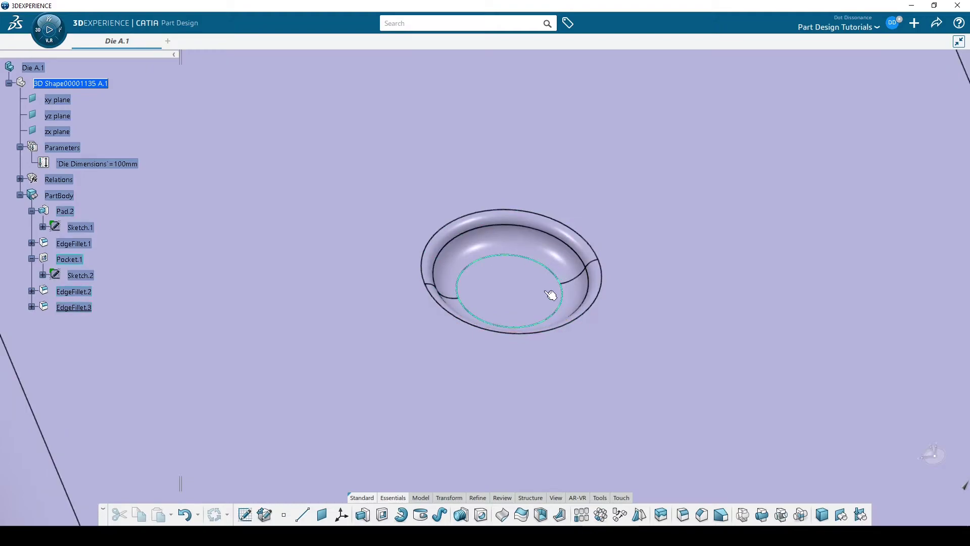
{"action": "mouse_move", "coordinate": [546, 271]}
{"action": "middle_mouse_down"}
{"action": "mouse_move", "coordinate": [552, 247]}
{"action": "mouse_move", "coordinate": [563, 245]}
{"action": "mouse_move", "coordinate": [535, 210]}
{"action": "mouse_move", "coordinate": [529, 130]}
{"action": "mouse_move", "coordinate": [487, 261]}
{"action": "mouse_move", "coordinate": [559, 309]}
{"action": "mouse_move", "coordinate": [533, 383]}
{"action": "mouse_move", "coordinate": [592, 338]}
{"action": "mouse_move", "coordinate": [581, 303]}
{"action": "middle_mouse_up"}
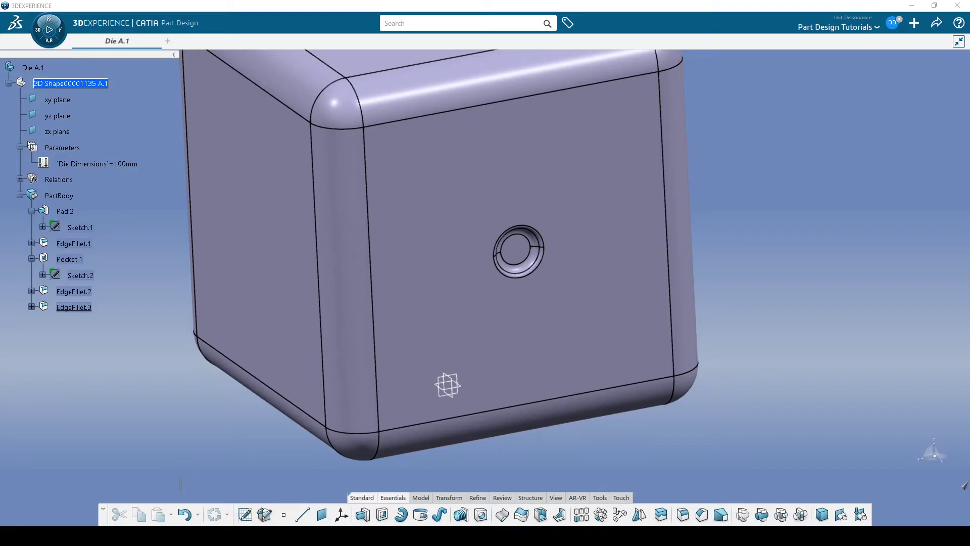
{"action": "middle_click_drag", "start_coordinate": [444, 340], "coordinate": [668, 324]}
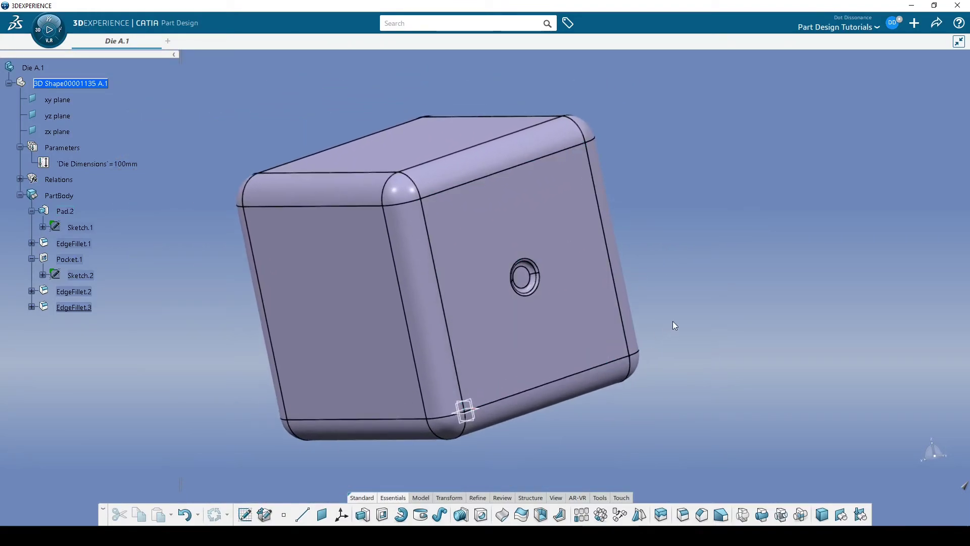
{"action": "middle_click_drag", "start_coordinate": [705, 275], "coordinate": [556, 263]}
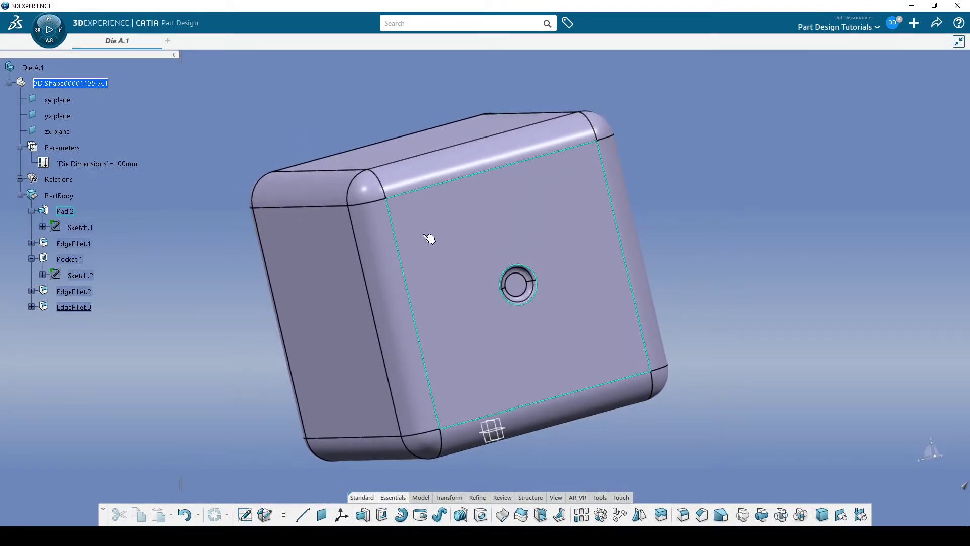
Step: Reopen the pocket's sketch and examine the circle's diameter dimension, the construction diagonals and the sketch constraint options
{"action": "double_click", "coordinate": [87, 276]}
{"action": "mouse_move", "coordinate": [353, 314]}
{"action": "middle_mouse_down"}
{"action": "mouse_move", "coordinate": [405, 342]}
{"action": "mouse_move", "coordinate": [498, 310]}
{"action": "mouse_move", "coordinate": [607, 313]}
{"action": "middle_mouse_up"}
{"action": "scroll", "coordinate": [464, 323], "scroll_direction": "up", "scroll_amount": 2}
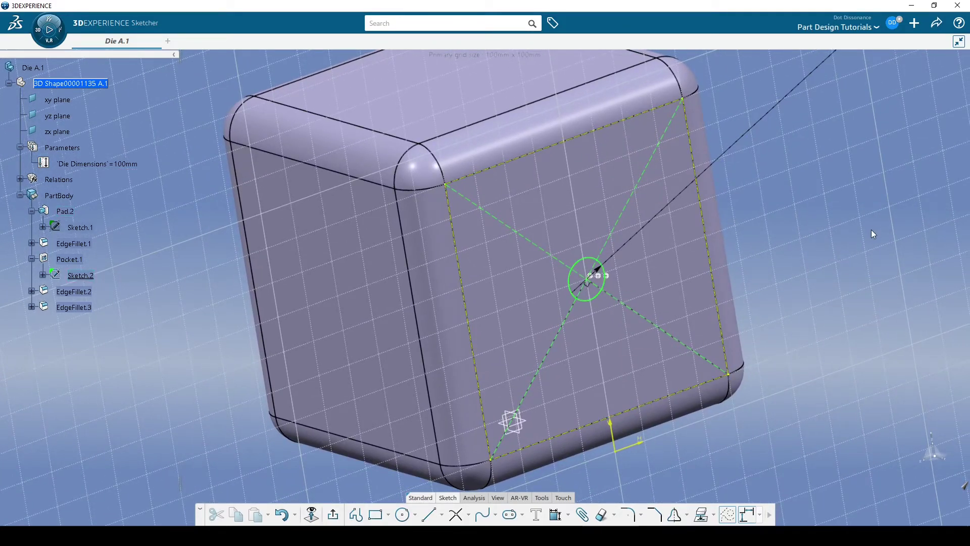
{"action": "mouse_move", "coordinate": [862, 219]}
{"action": "middle_mouse_down"}
{"action": "mouse_move", "coordinate": [788, 215]}
{"action": "mouse_move", "coordinate": [689, 260]}
{"action": "mouse_move", "coordinate": [731, 180]}
{"action": "mouse_move", "coordinate": [718, 239]}
{"action": "mouse_move", "coordinate": [680, 124]}
{"action": "middle_mouse_up"}
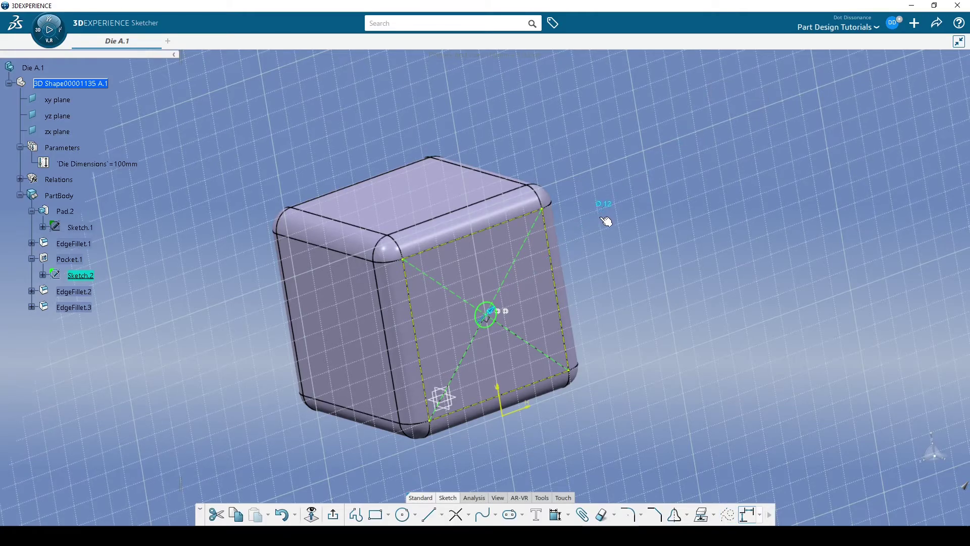
{"action": "mouse_move", "coordinate": [594, 255]}
{"action": "middle_mouse_down"}
{"action": "mouse_move", "coordinate": [578, 328]}
{"action": "mouse_move", "coordinate": [591, 141]}
{"action": "mouse_move", "coordinate": [632, 104]}
{"action": "middle_mouse_up"}
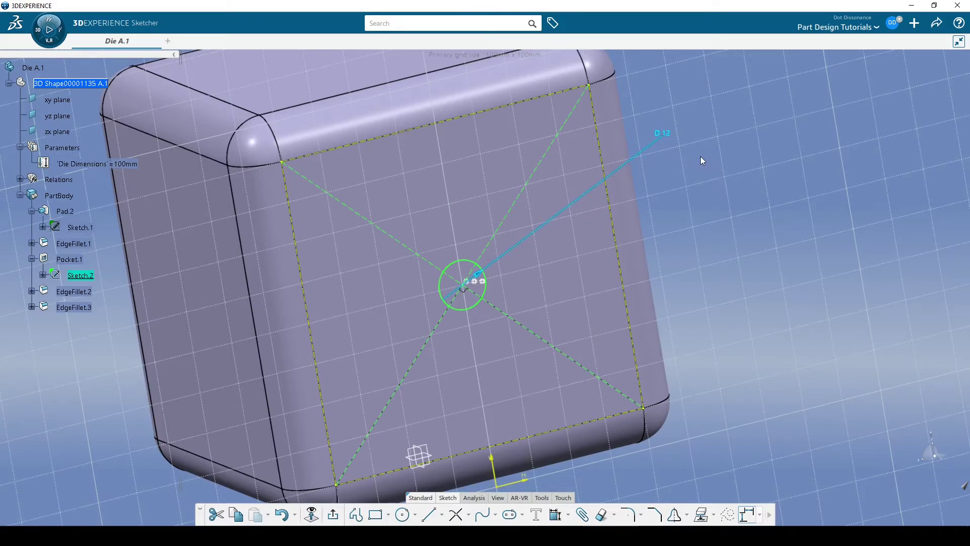
{"action": "left_click", "coordinate": [760, 514]}
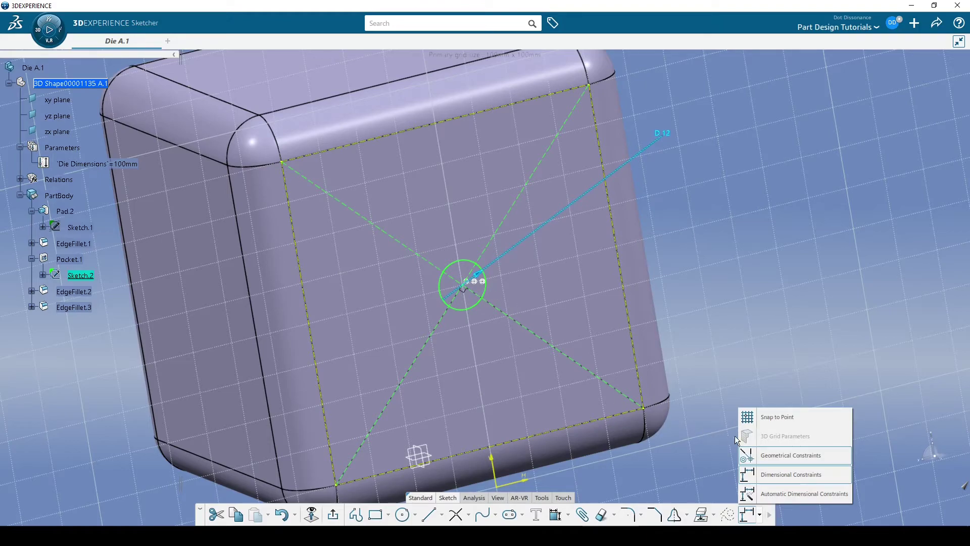
{"action": "left_click", "coordinate": [779, 472]}
{"action": "mouse_move", "coordinate": [722, 247]}
{"action": "middle_mouse_down"}
{"action": "mouse_move", "coordinate": [657, 292]}
{"action": "mouse_move", "coordinate": [574, 290]}
{"action": "mouse_move", "coordinate": [597, 301]}
{"action": "mouse_move", "coordinate": [608, 280]}
{"action": "mouse_move", "coordinate": [602, 310]}
{"action": "mouse_move", "coordinate": [577, 307]}
{"action": "middle_mouse_up"}
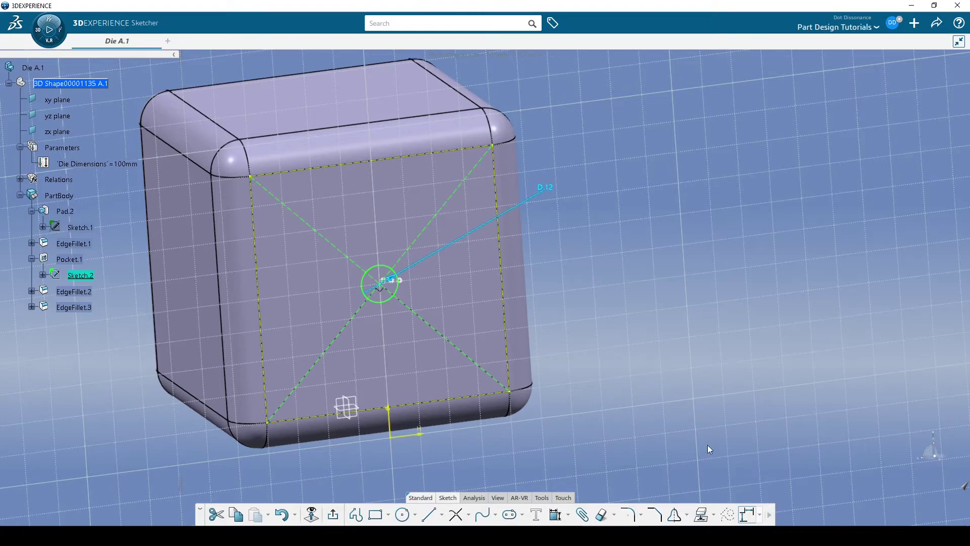
{"action": "middle_click_drag", "start_coordinate": [698, 405], "coordinate": [578, 179]}
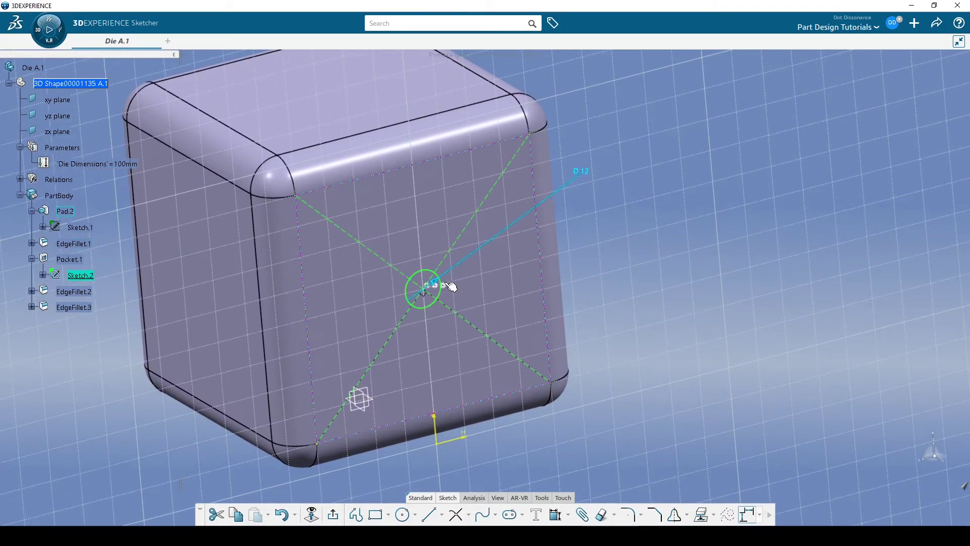
{"action": "middle_click_drag", "start_coordinate": [511, 296], "coordinate": [464, 277]}
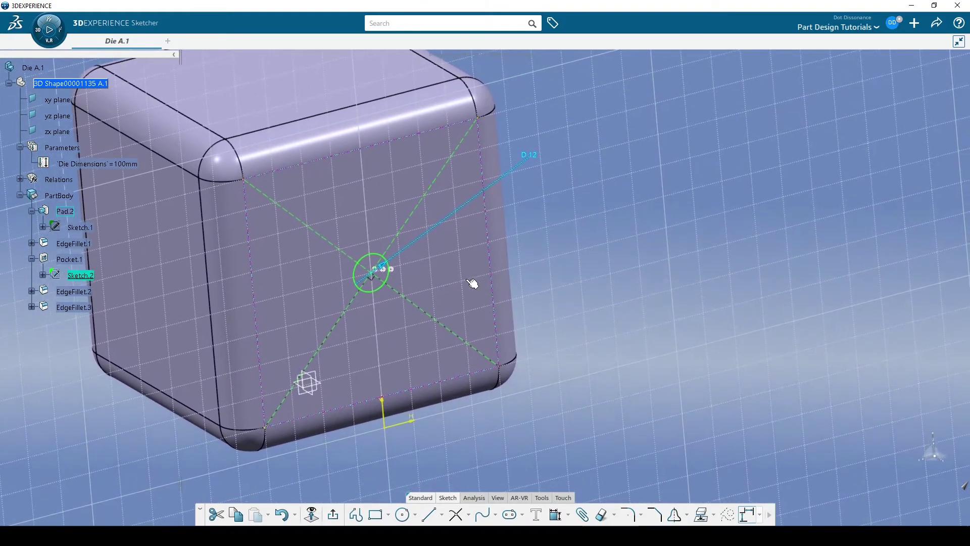
Step: With the view normal to the sketch, draw a rectangle beside the die face and make its lines standard geometry
{"action": "left_click", "coordinate": [376, 514]}
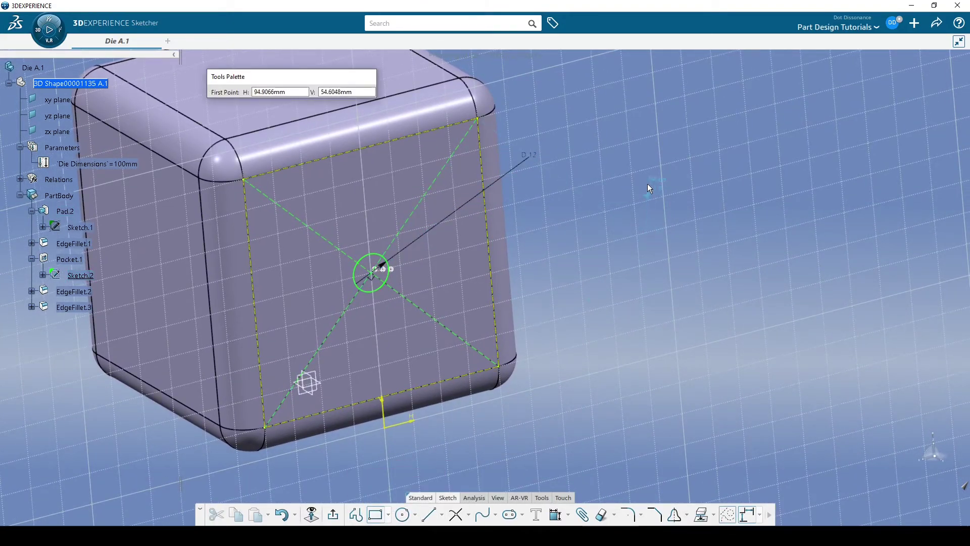
{"action": "left_click", "coordinate": [322, 519]}
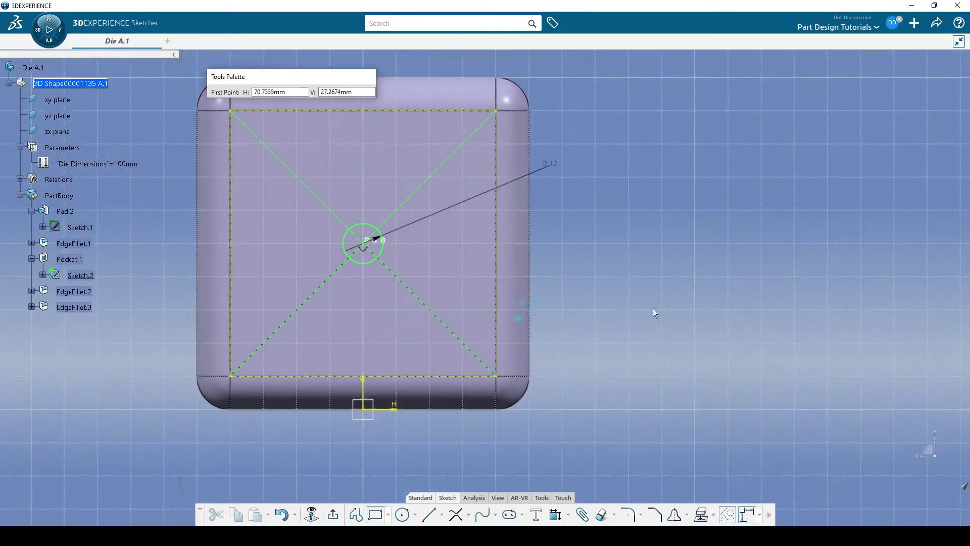
{"action": "left_click", "coordinate": [620, 177]}
{"action": "left_click", "coordinate": [793, 295]}
{"action": "middle_click_drag", "start_coordinate": [629, 226], "coordinate": [531, 197]}
{"action": "left_click", "coordinate": [728, 515]}
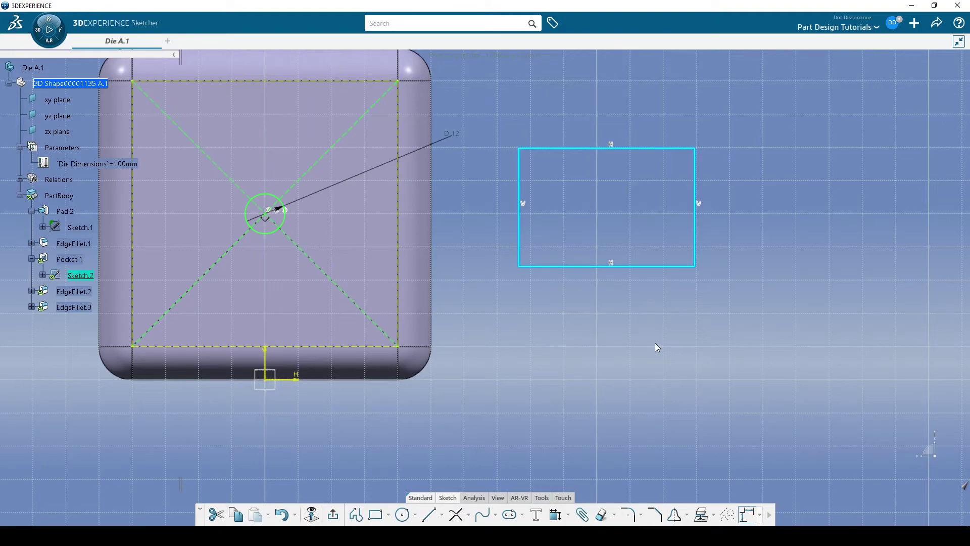
{"action": "left_click", "coordinate": [600, 208]}
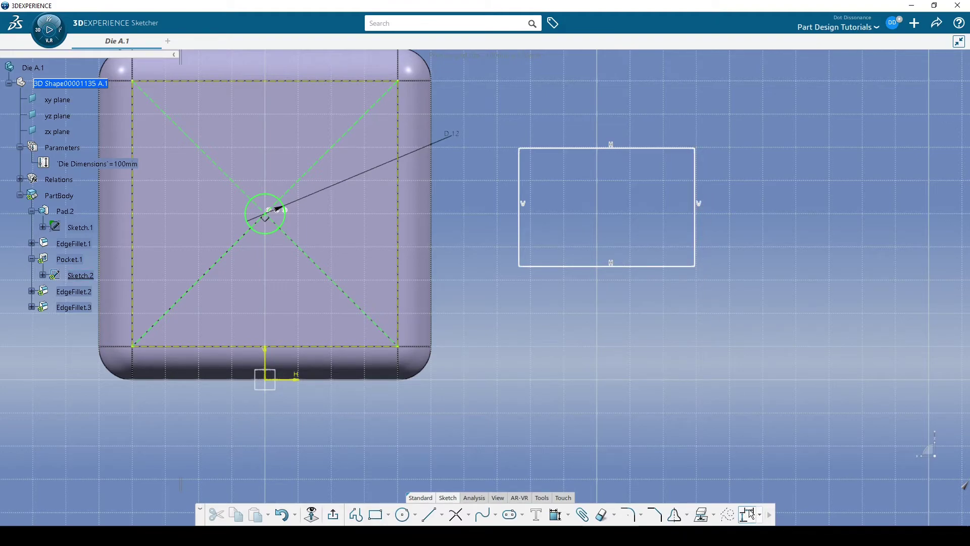
Step: Turn off automatic Geometrical Constraints for new sketch elements
{"action": "left_click", "coordinate": [759, 520]}
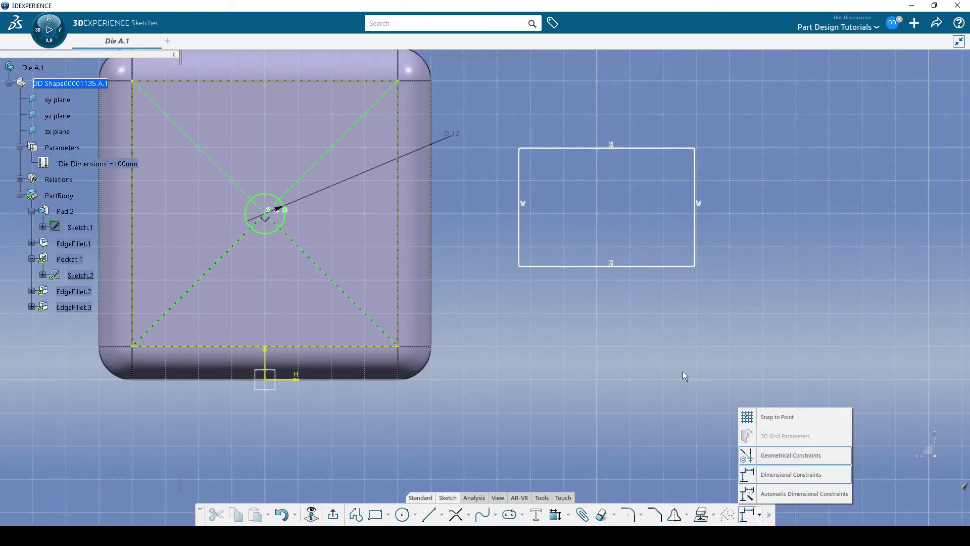
{"action": "left_click", "coordinate": [760, 515]}
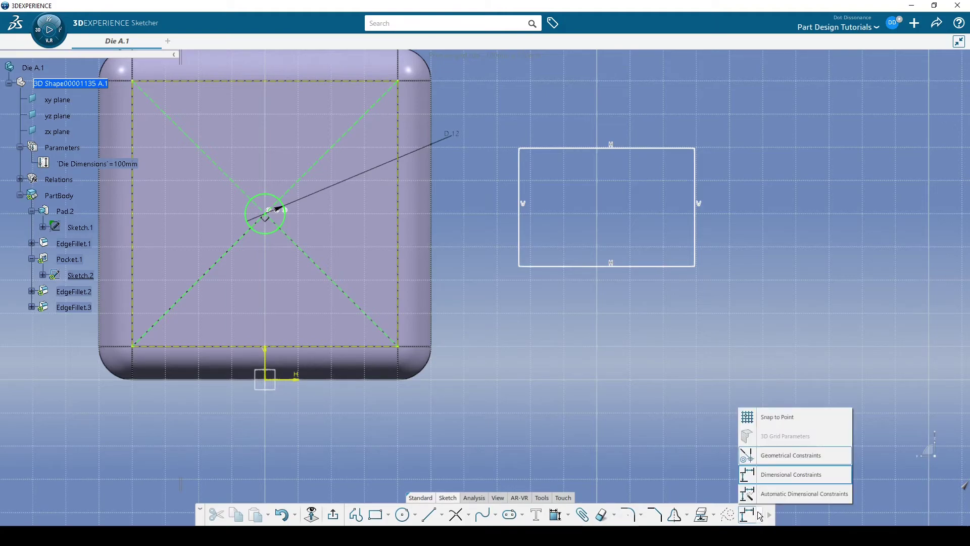
{"action": "left_click", "coordinate": [777, 456]}
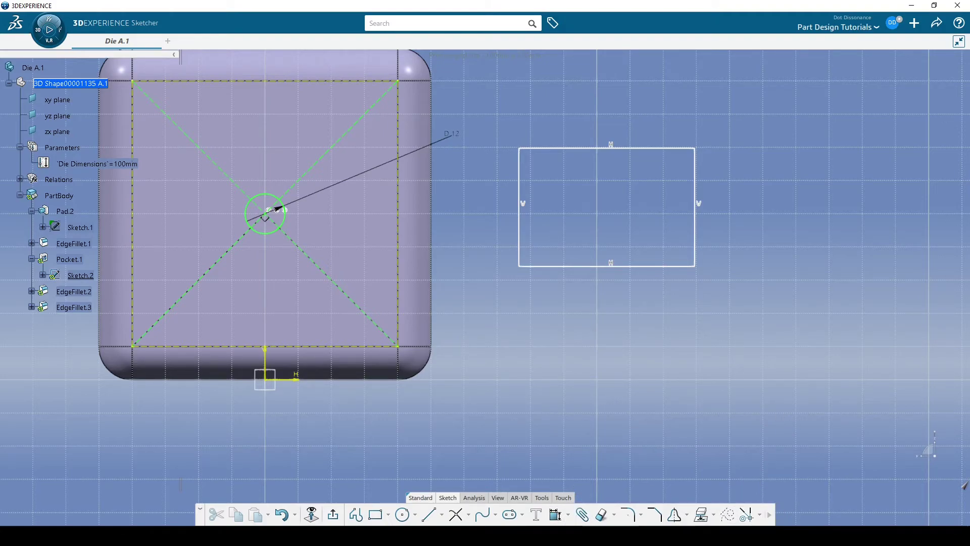
{"action": "left_click", "coordinate": [760, 515]}
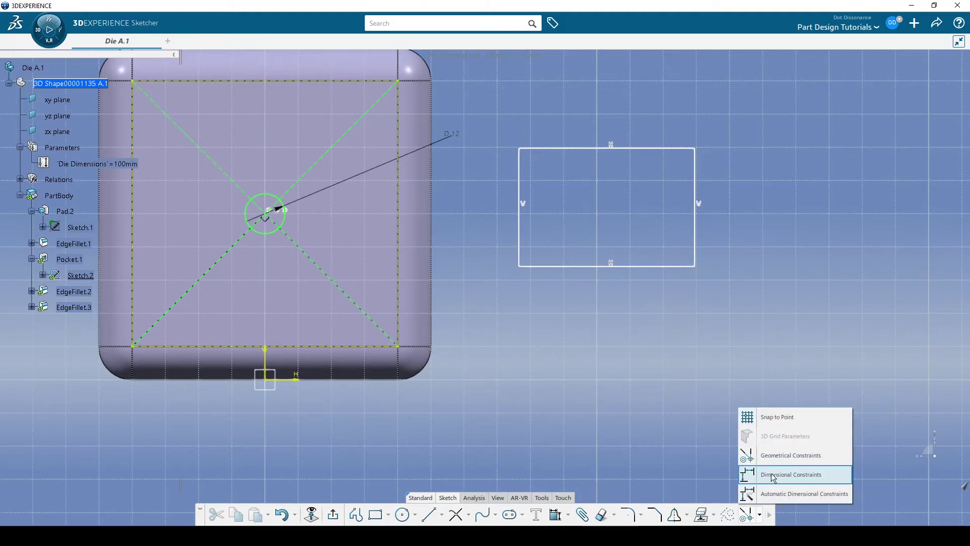
{"action": "left_click", "coordinate": [588, 365]}
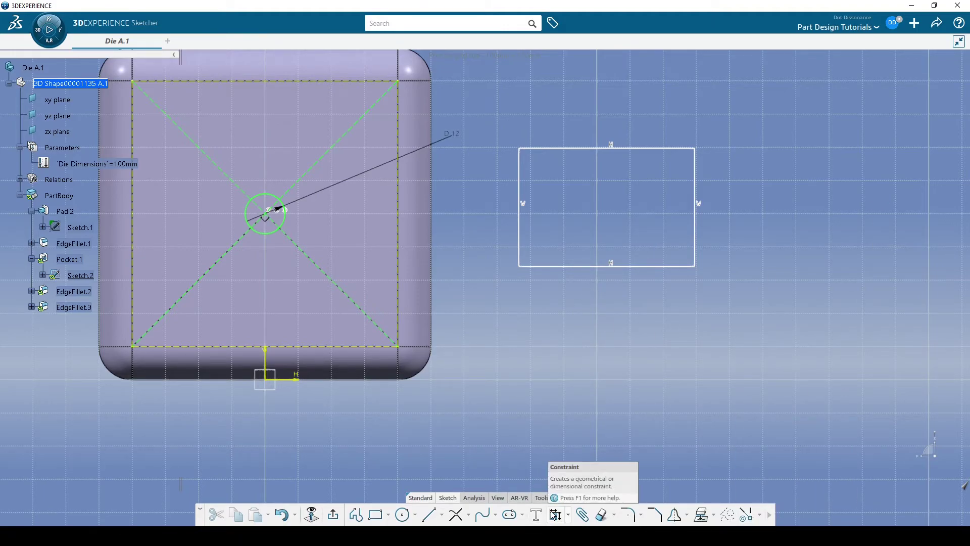
Step: Draw a second rectangle below the first one without automatic geometrical constraints
{"action": "left_click", "coordinate": [376, 515]}
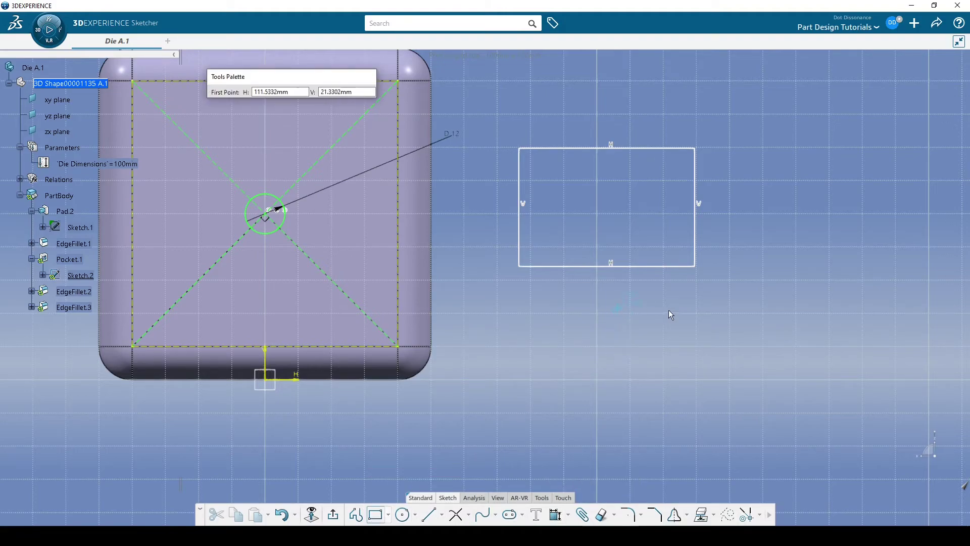
{"action": "left_click", "coordinate": [644, 295]}
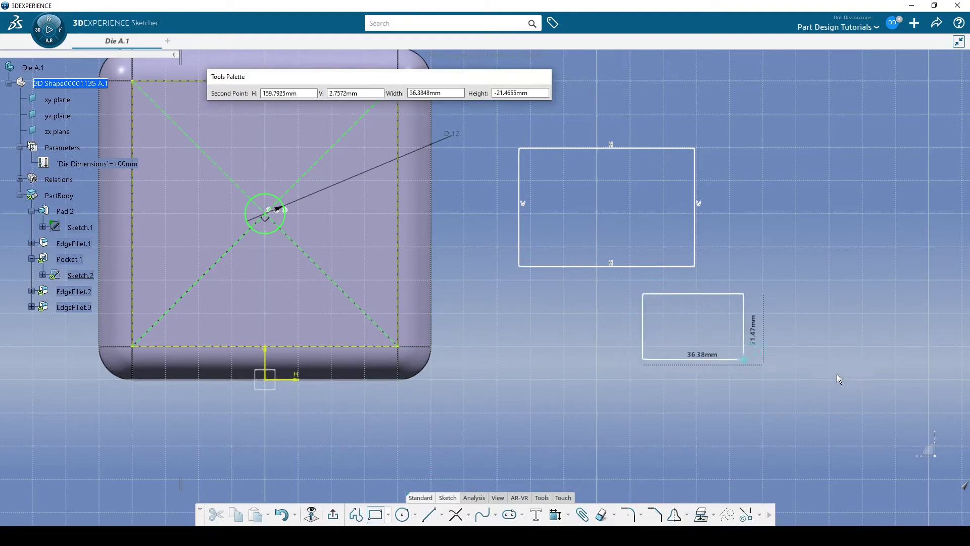
{"action": "left_click", "coordinate": [799, 404]}
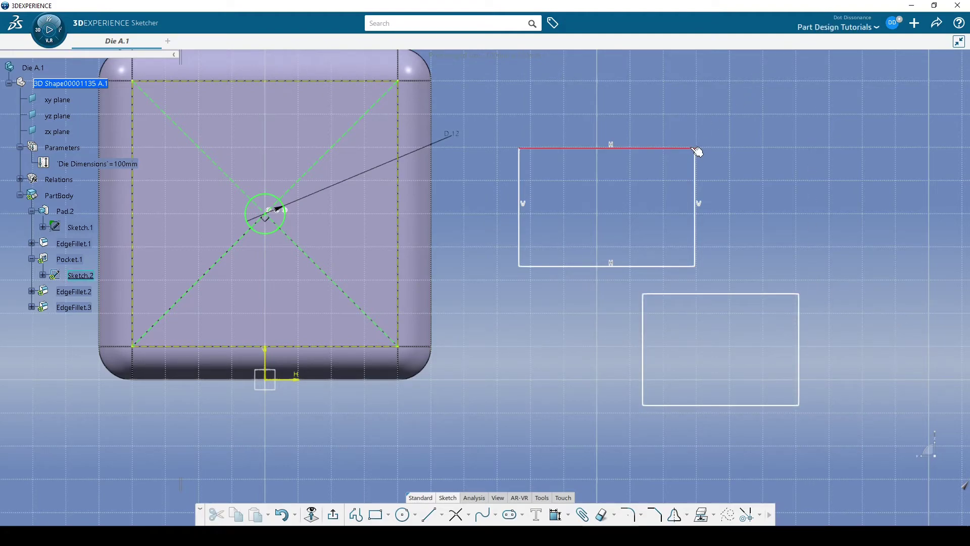
Step: Move the upper-right corner of the constrained rectangle and that of the unconstrained one to compare how they deform
{"action": "left_click_drag", "start_coordinate": [702, 153], "coordinate": [674, 165]}
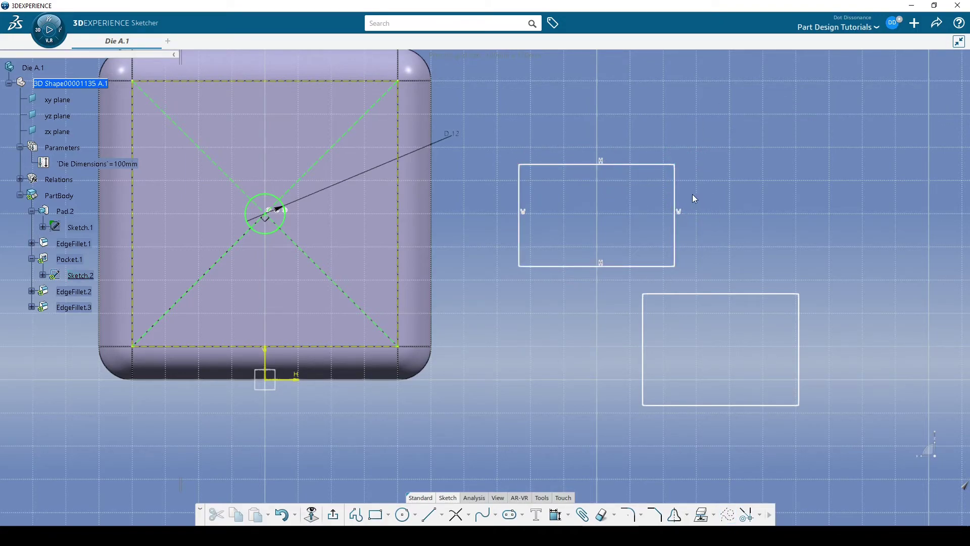
{"action": "left_click_drag", "start_coordinate": [680, 202], "coordinate": [688, 210]}
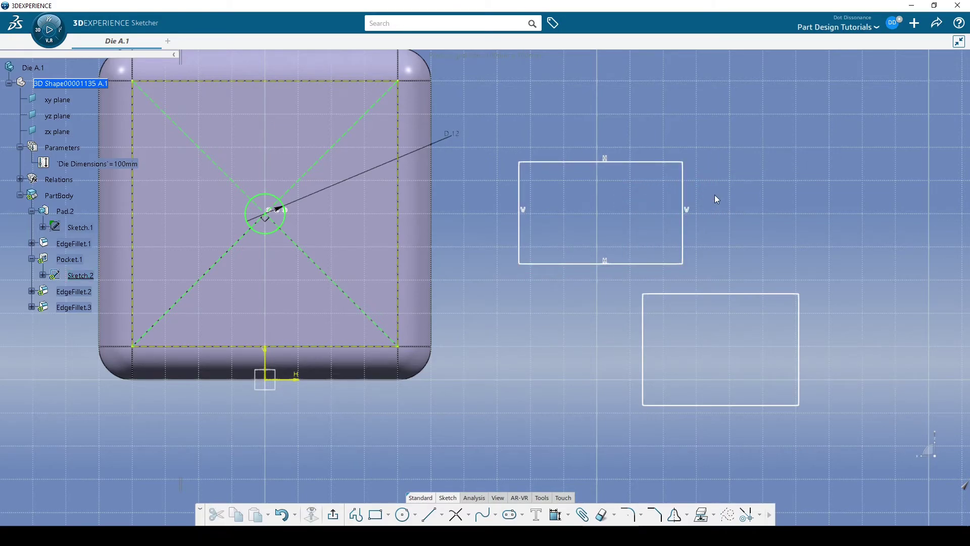
{"action": "left_click", "coordinate": [683, 163]}
{"action": "mouse_move", "coordinate": [683, 162]}
{"action": "left_mouse_down"}
{"action": "mouse_move", "coordinate": [710, 177]}
{"action": "mouse_move", "coordinate": [688, 166]}
{"action": "left_mouse_up"}
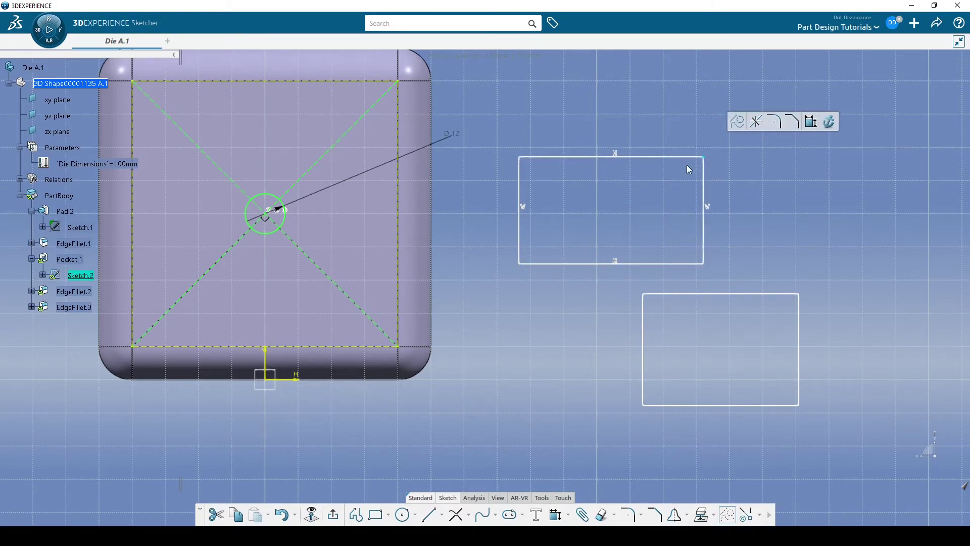
{"action": "left_click", "coordinate": [799, 295]}
{"action": "left_click_drag", "start_coordinate": [800, 296], "coordinate": [668, 380]}
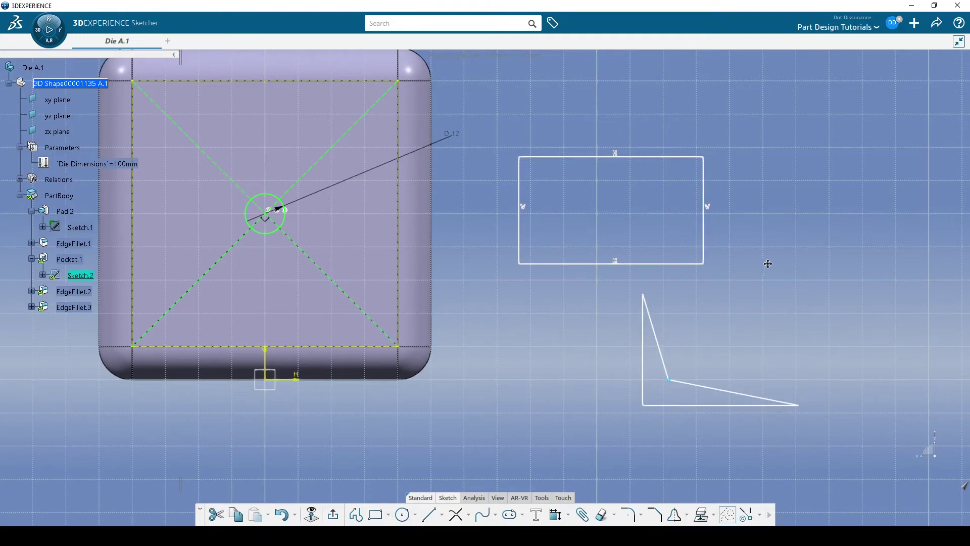
Step: Delete the vertical constraint on the upper rectangle's right side and its top horizontal constraint, and move its upper-right corner inward
{"action": "middle_click_drag", "start_coordinate": [767, 264], "coordinate": [741, 223]}
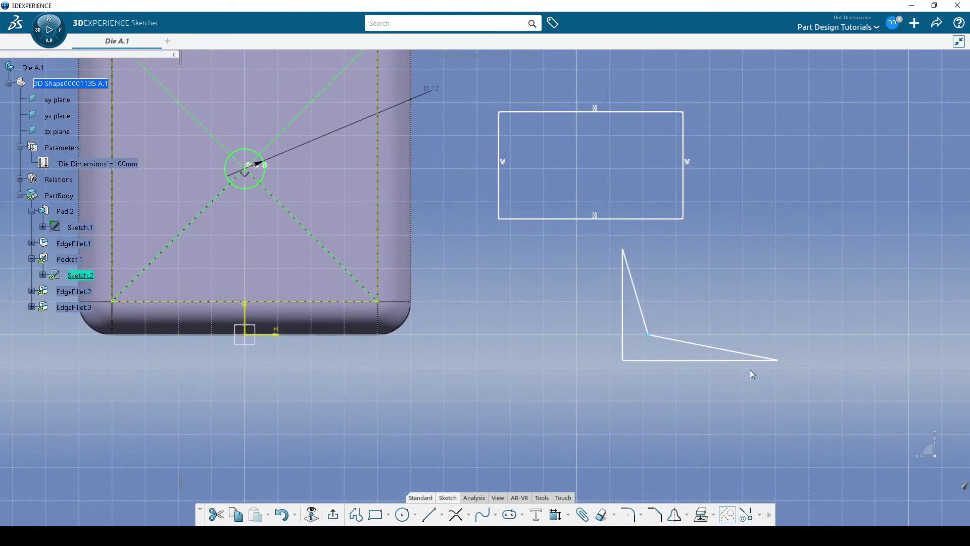
{"action": "middle_click_drag", "start_coordinate": [724, 284], "coordinate": [527, 276]}
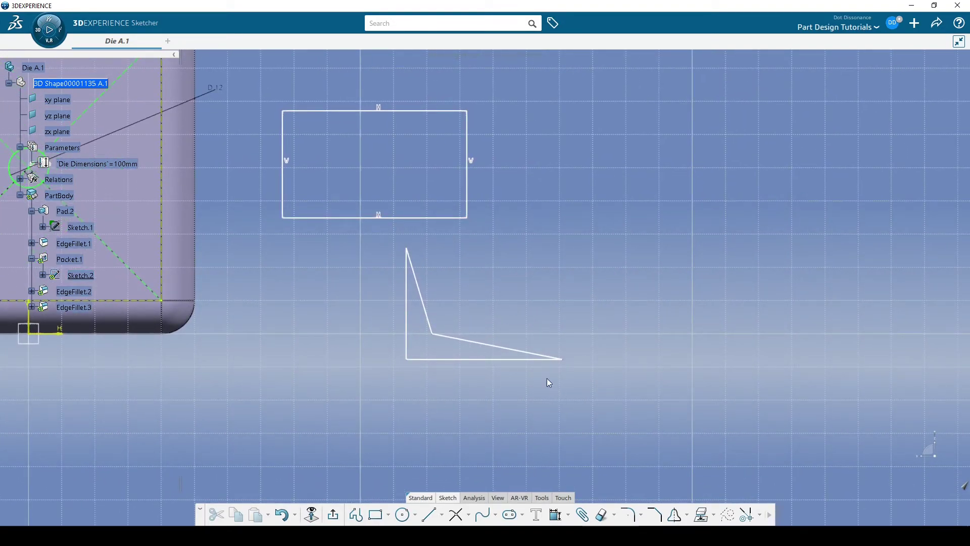
{"action": "left_click", "coordinate": [473, 160]}
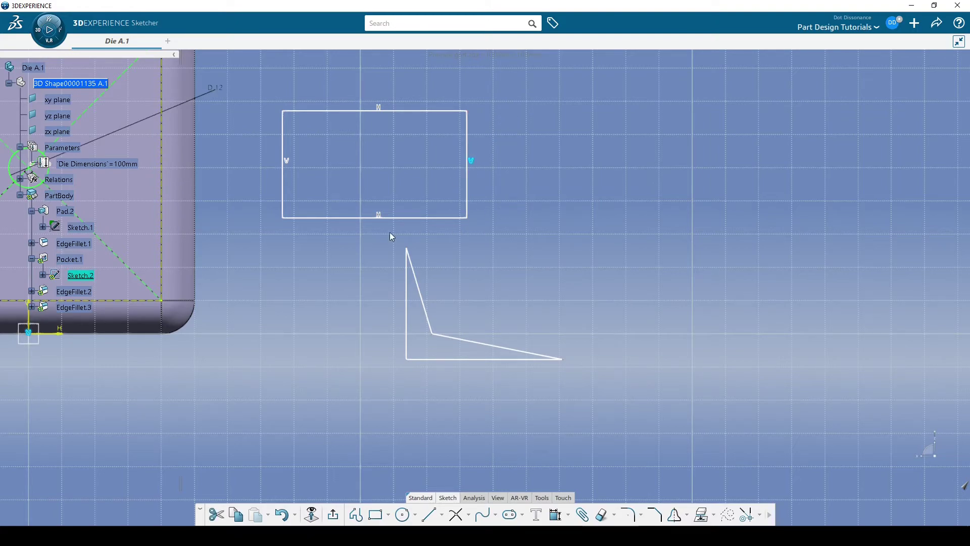
{"action": "key", "text": "Delete"}
{"action": "left_click", "coordinate": [380, 110]}
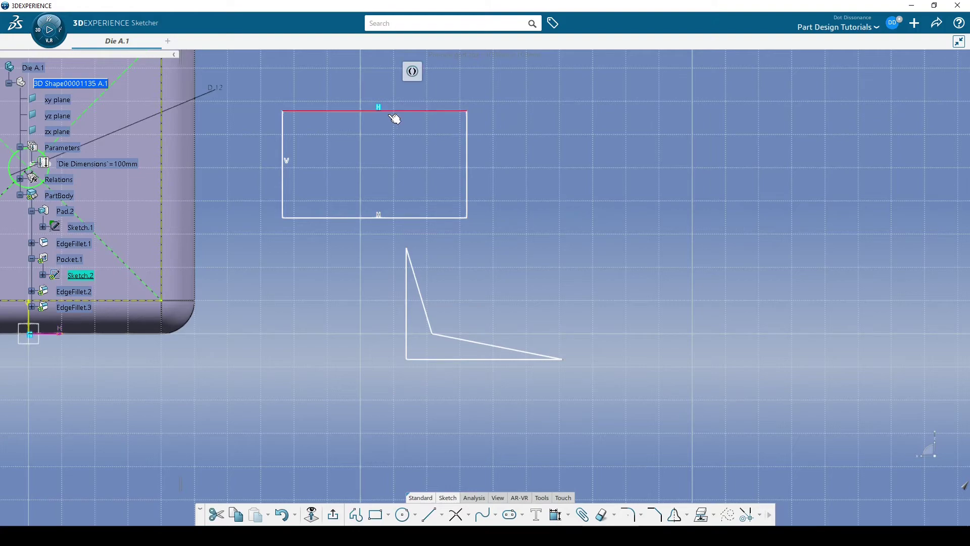
{"action": "key", "text": "Delete"}
{"action": "left_click_drag", "start_coordinate": [469, 112], "coordinate": [332, 190]}
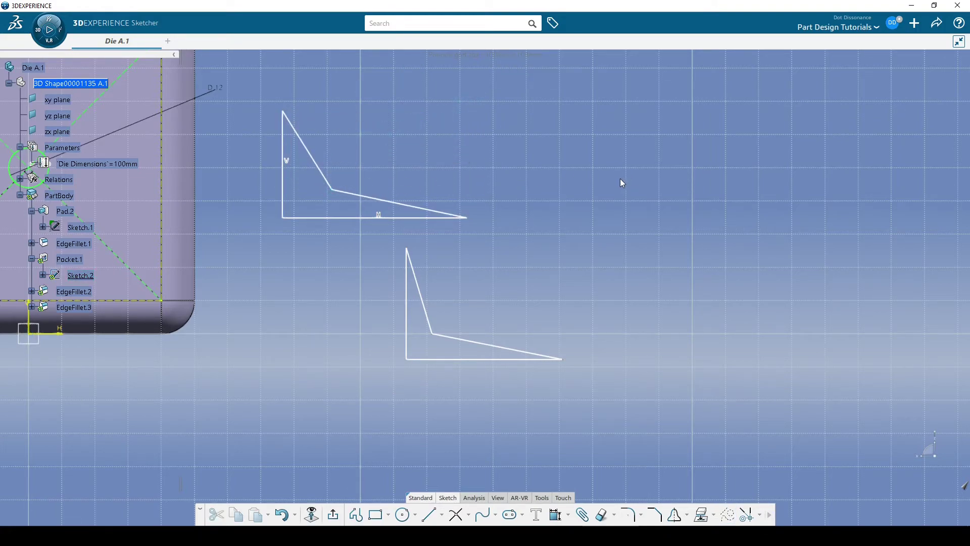
{"action": "left_click", "coordinate": [358, 515]}
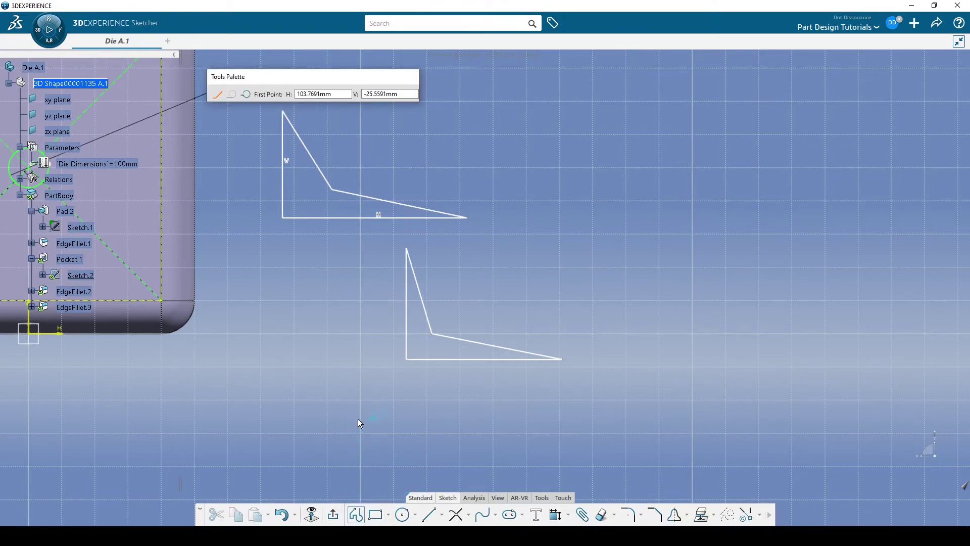
{"action": "left_click", "coordinate": [605, 131]}
{"action": "left_click", "coordinate": [565, 254]}
{"action": "left_click", "coordinate": [768, 271]}
{"action": "key", "text": "Escape"}
{"action": "left_click", "coordinate": [736, 228]}
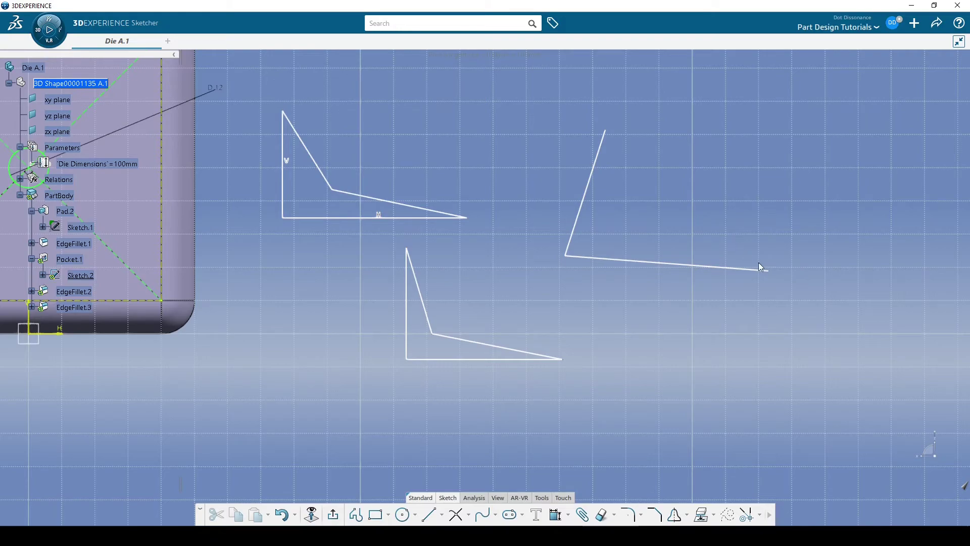
{"action": "key", "text": "ctrl+z"}
Step: Draw a closed four-line profile with an inward-pointing corner beside the two deformed rectangles, without automatic geometrical constraints
{"action": "left_click", "coordinate": [356, 515]}
{"action": "left_click", "coordinate": [566, 136]}
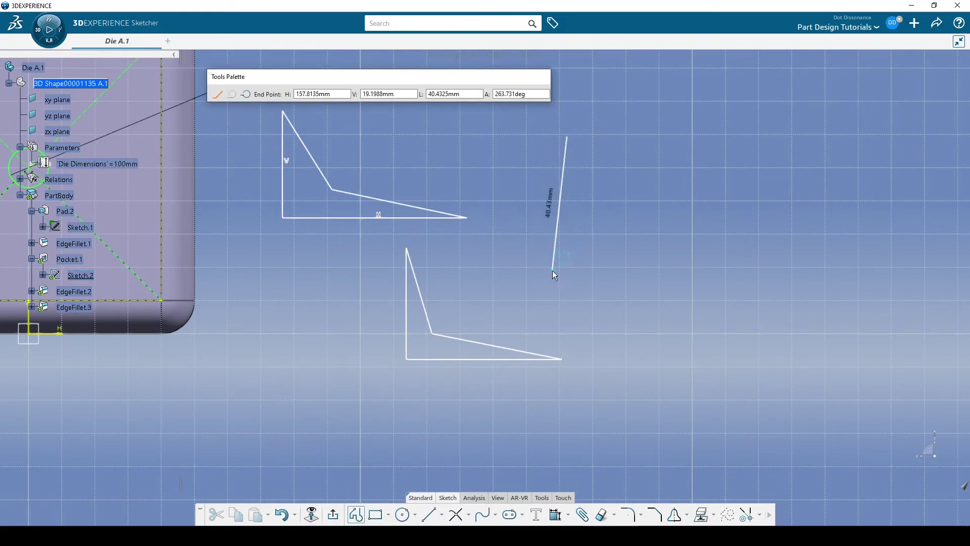
{"action": "left_click", "coordinate": [568, 266]}
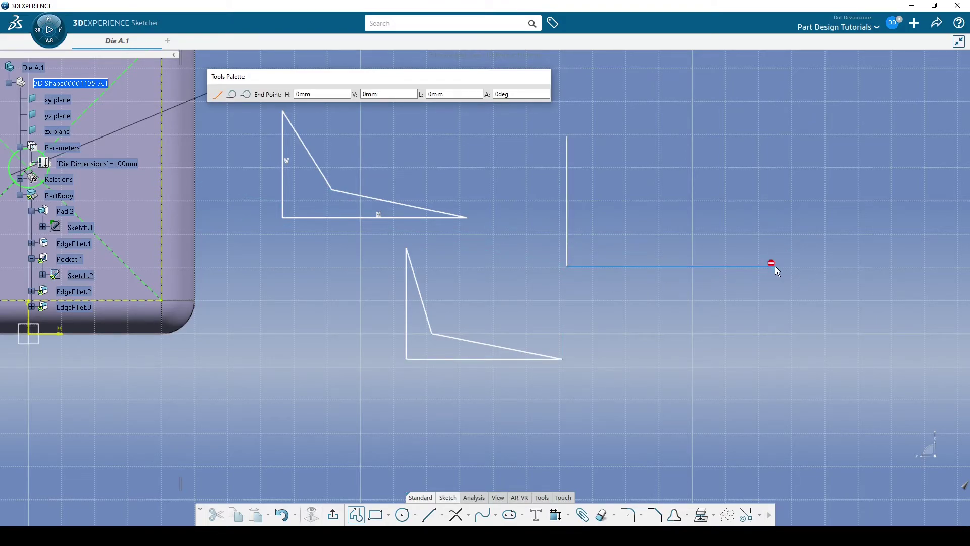
{"action": "left_click", "coordinate": [775, 266]}
{"action": "left_click", "coordinate": [623, 242]}
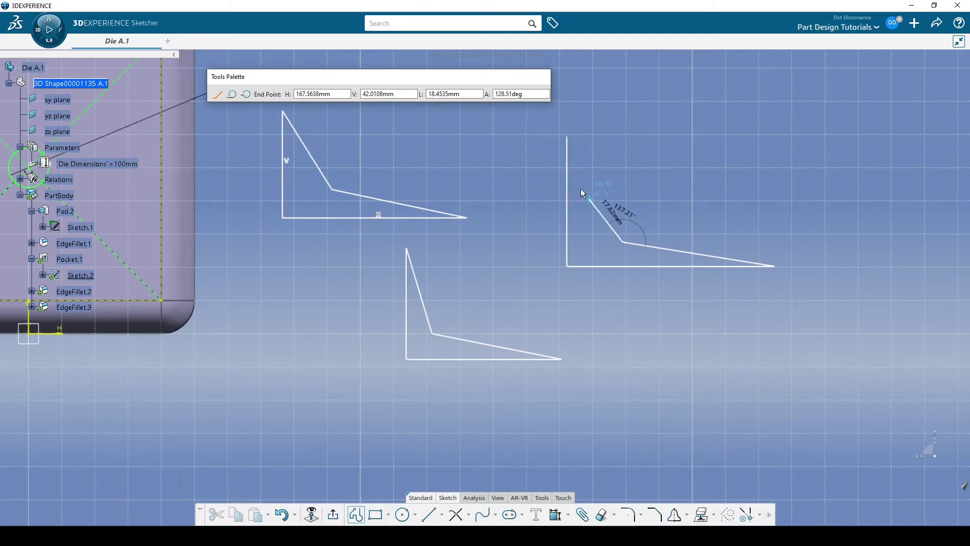
{"action": "left_click", "coordinate": [567, 136]}
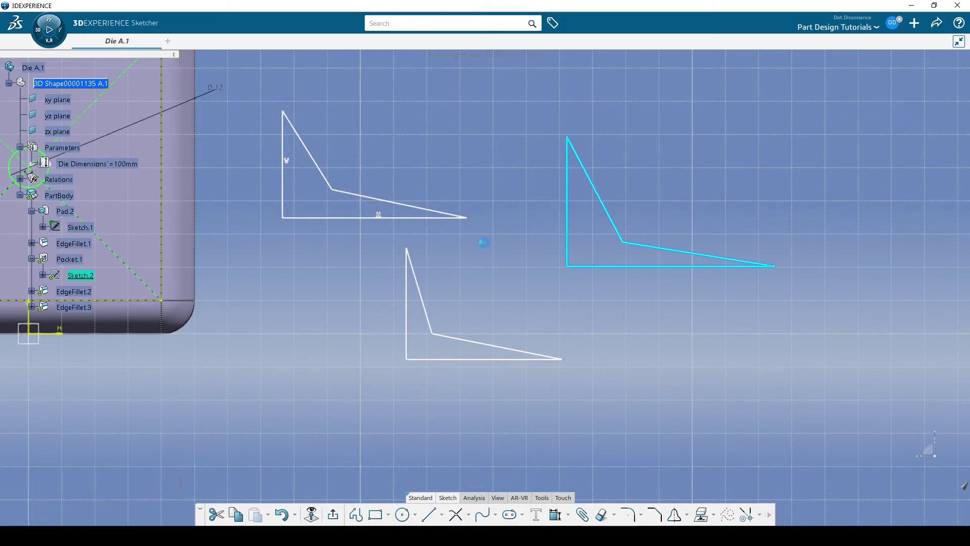
Step: Delete the three deformed shapes beside the die face
{"action": "left_click", "coordinate": [481, 243]}
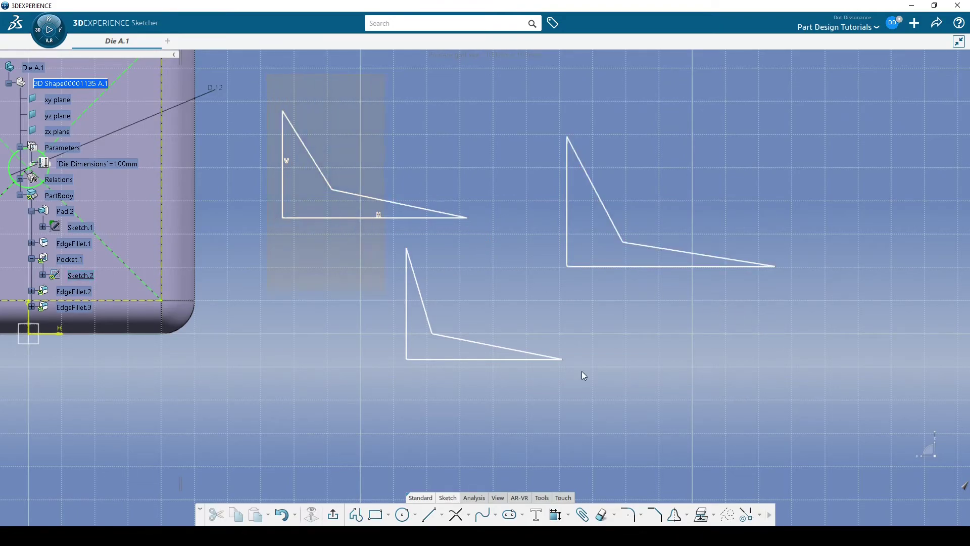
{"action": "left_click_drag", "start_coordinate": [884, 417], "coordinate": [859, 404]}
{"action": "key", "text": "Delete"}
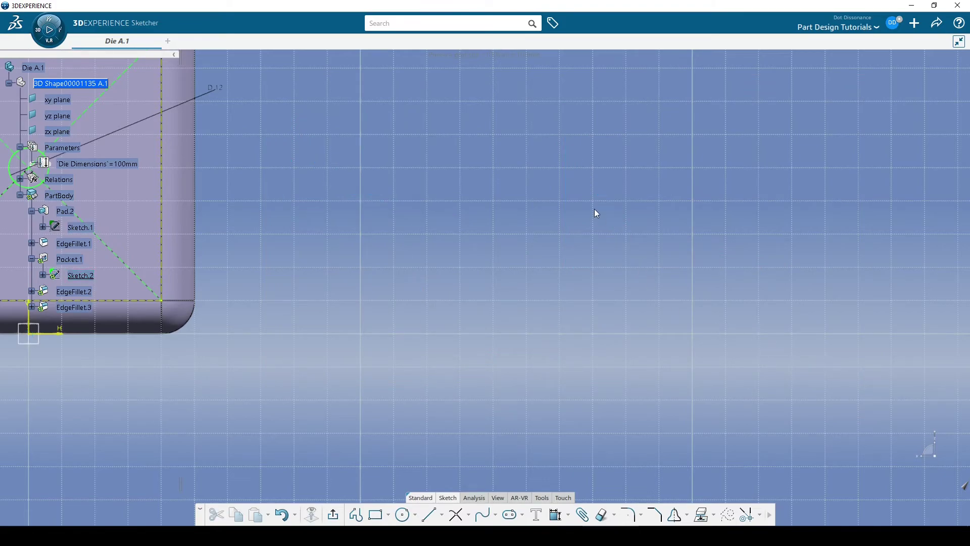
Step: Turn automatic Geometrical Constraints back on and draw a rectangle beside the die face
{"action": "left_click", "coordinate": [743, 513]}
{"action": "left_click", "coordinate": [375, 513]}
{"action": "left_click", "coordinate": [474, 162]}
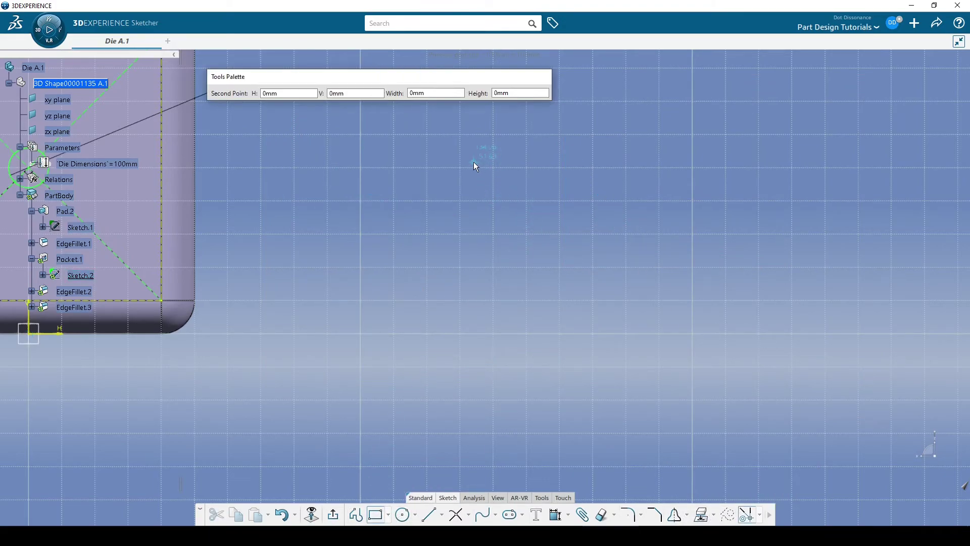
{"action": "left_click", "coordinate": [658, 285]}
{"action": "left_click", "coordinate": [793, 174]}
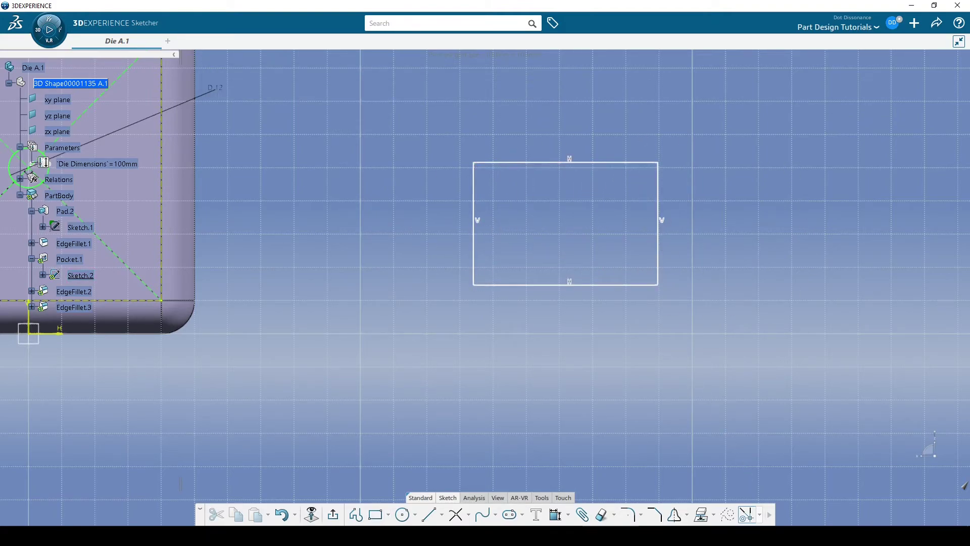
Step: Chamfer the rectangle's upper-right corner at 45° with a length of about 13.8 mm, and move the length dimension clear of the shape
{"action": "left_click", "coordinate": [760, 516]}
{"action": "left_click", "coordinate": [657, 515]}
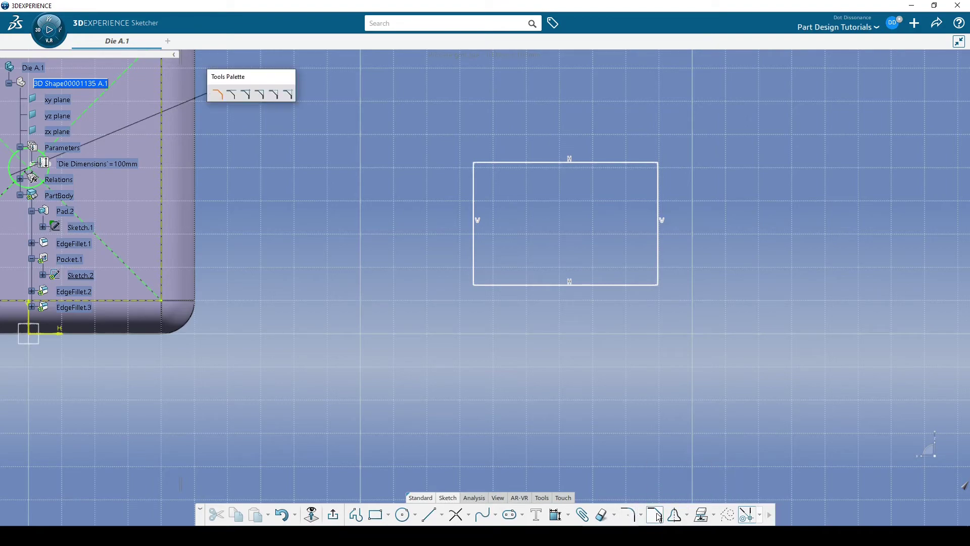
{"action": "left_click", "coordinate": [644, 162]}
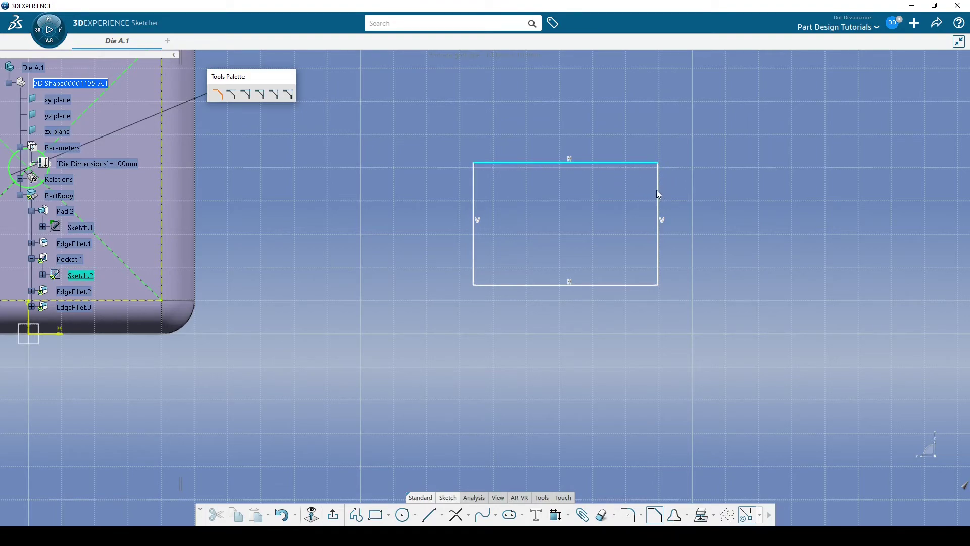
{"action": "left_click", "coordinate": [658, 195]}
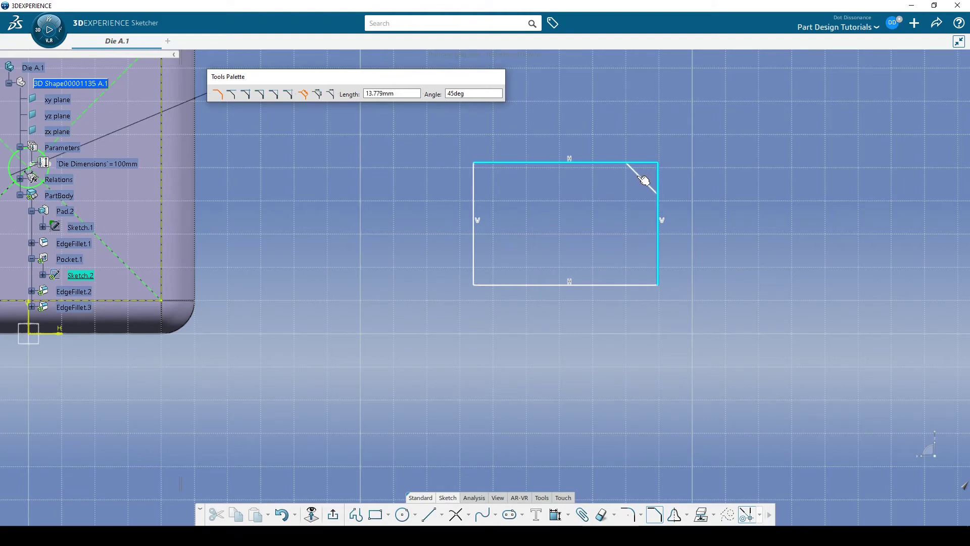
{"action": "left_click", "coordinate": [644, 181]}
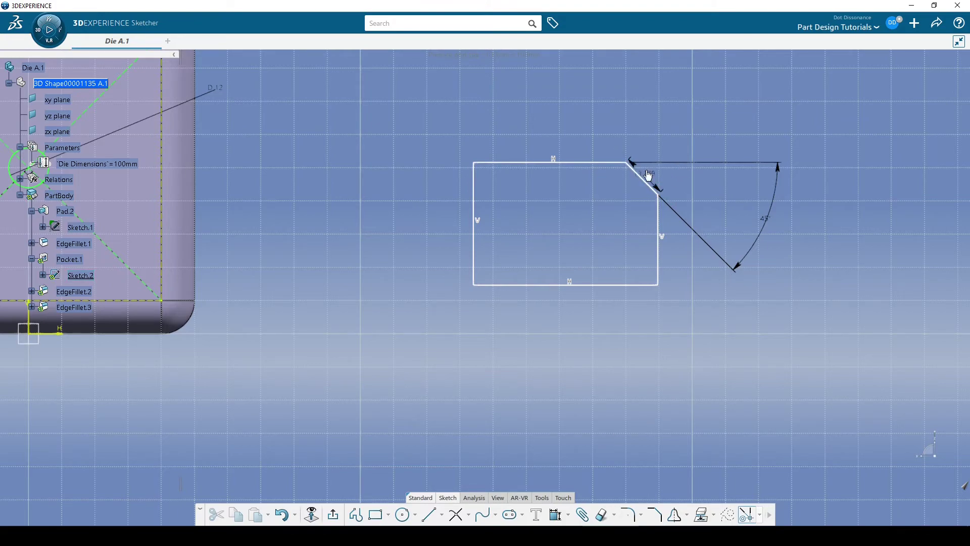
{"action": "left_click_drag", "start_coordinate": [663, 190], "coordinate": [706, 144]}
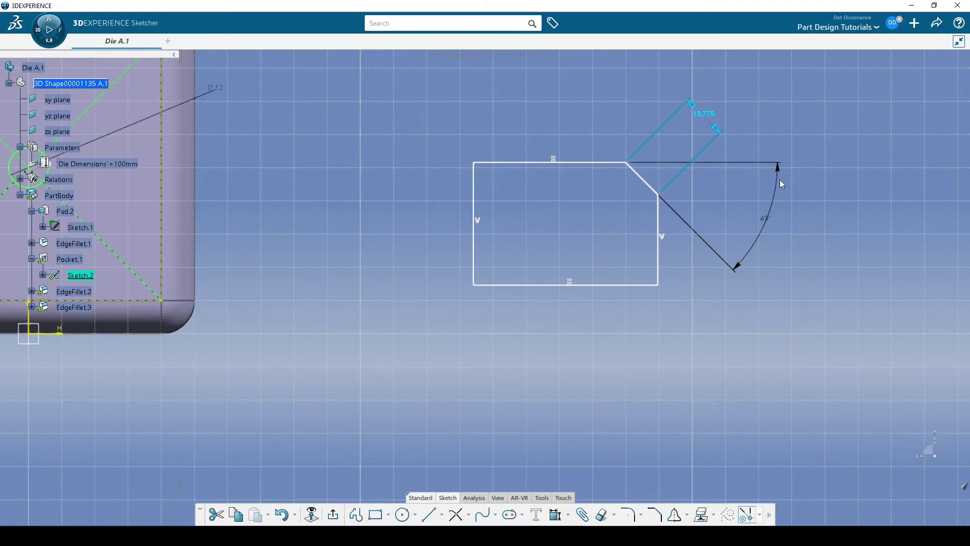
{"action": "left_click", "coordinate": [788, 192]}
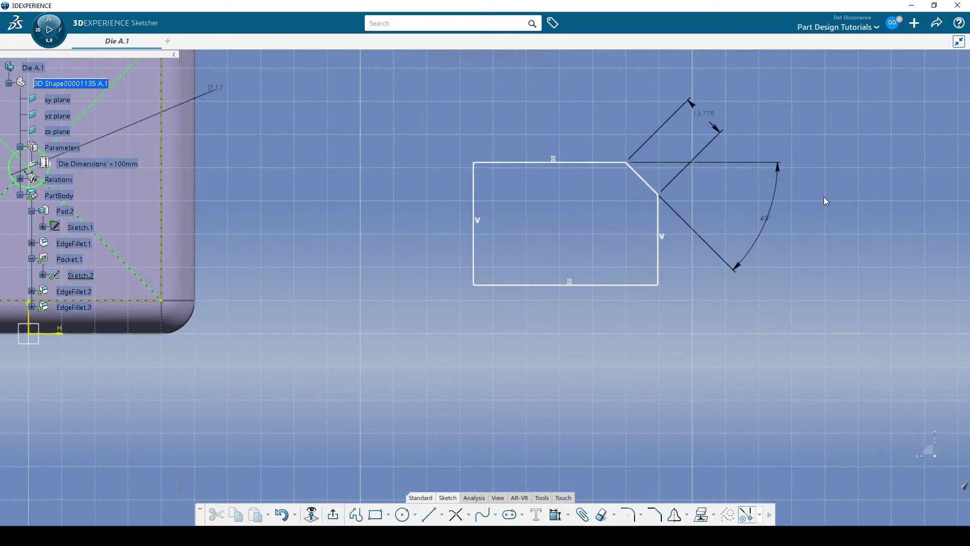
Step: Turn off automatic Dimensional Constraints and chamfer the rectangle's upper-left corner
{"action": "middle_click_drag", "start_coordinate": [758, 362], "coordinate": [725, 338]}
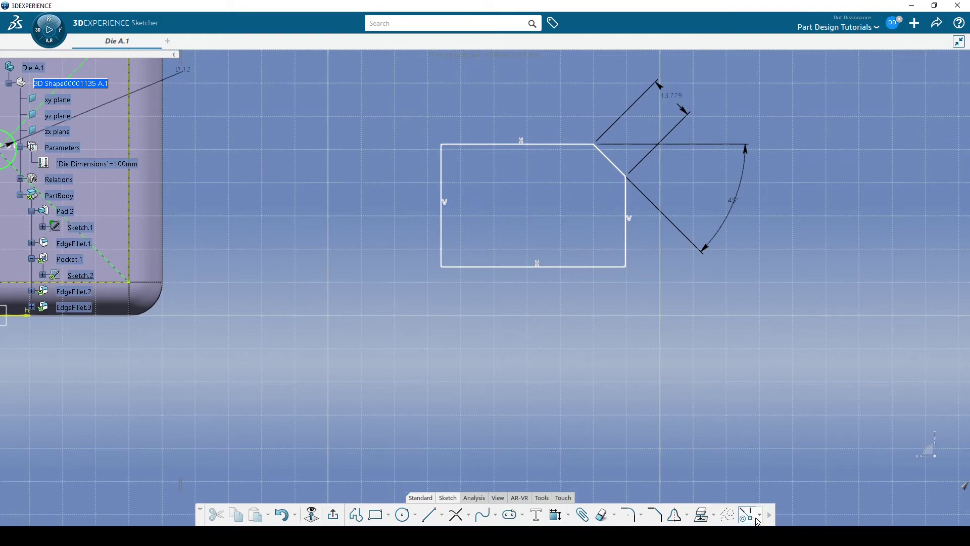
{"action": "left_click", "coordinate": [759, 515]}
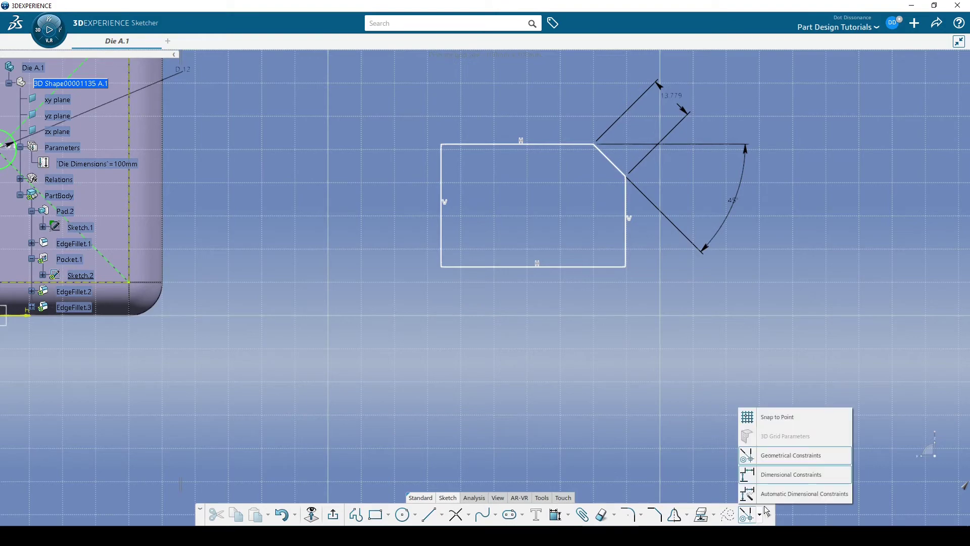
{"action": "left_click", "coordinate": [782, 475]}
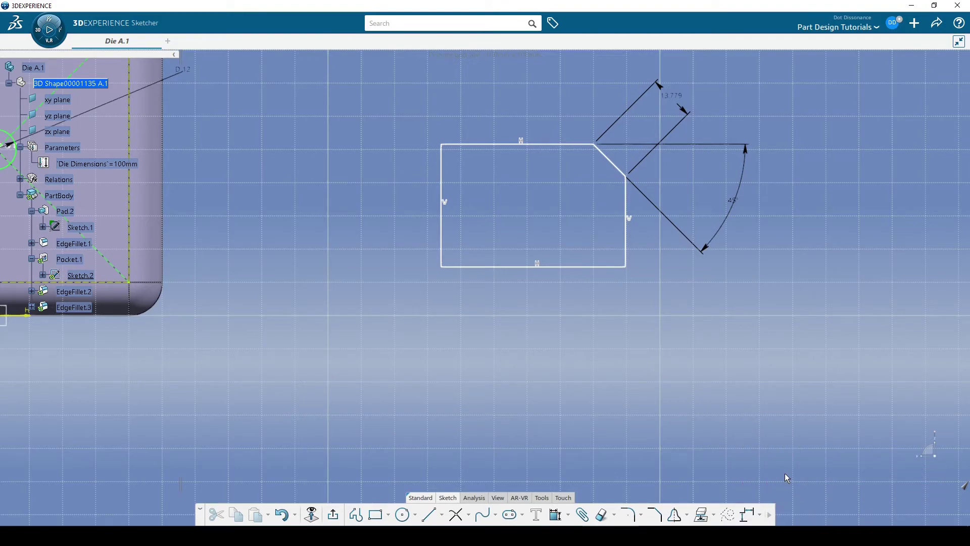
{"action": "left_click", "coordinate": [655, 515]}
{"action": "left_click", "coordinate": [460, 147]}
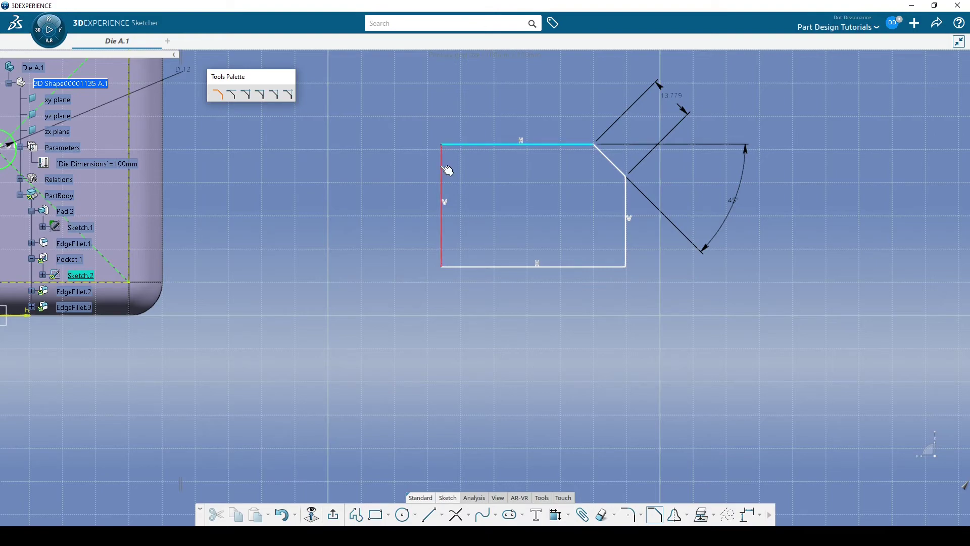
{"action": "left_click", "coordinate": [442, 167]}
{"action": "left_click", "coordinate": [468, 168]}
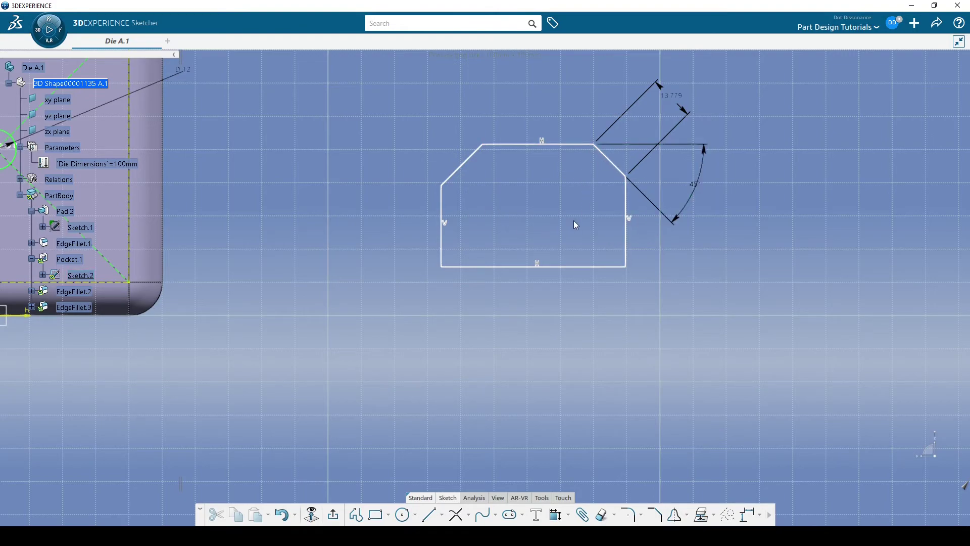
Step: Create a new sketch on the die face with the pip pocket and draw a rectangle around the pip
{"action": "mouse_move", "coordinate": [499, 197]}
{"action": "middle_mouse_down"}
{"action": "mouse_move", "coordinate": [570, 234]}
{"action": "mouse_move", "coordinate": [556, 242]}
{"action": "middle_mouse_up"}
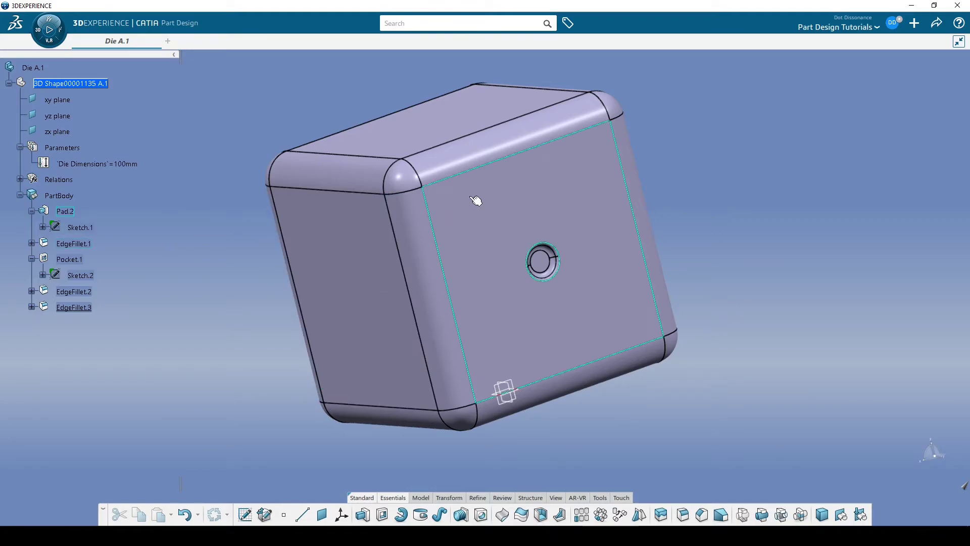
{"action": "left_click", "coordinate": [554, 217]}
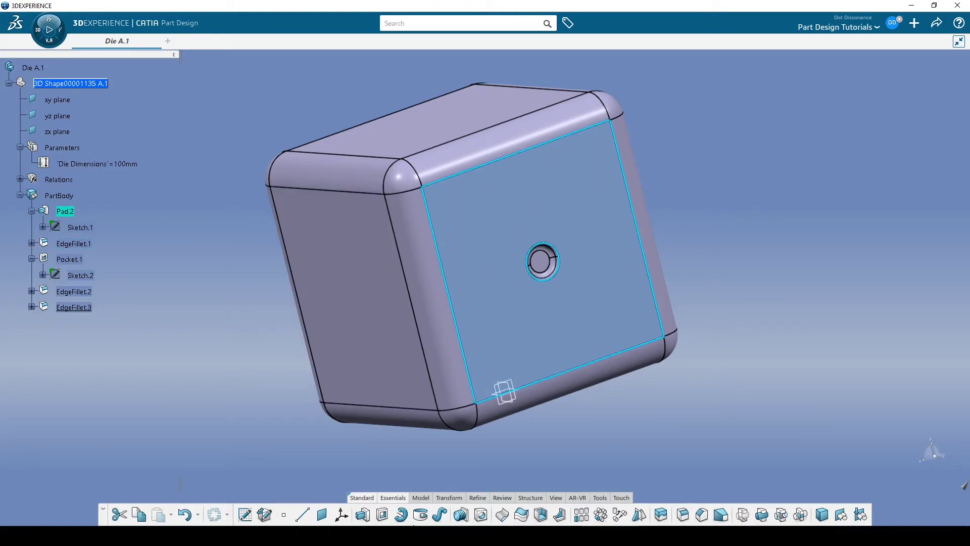
{"action": "left_click", "coordinate": [264, 515]}
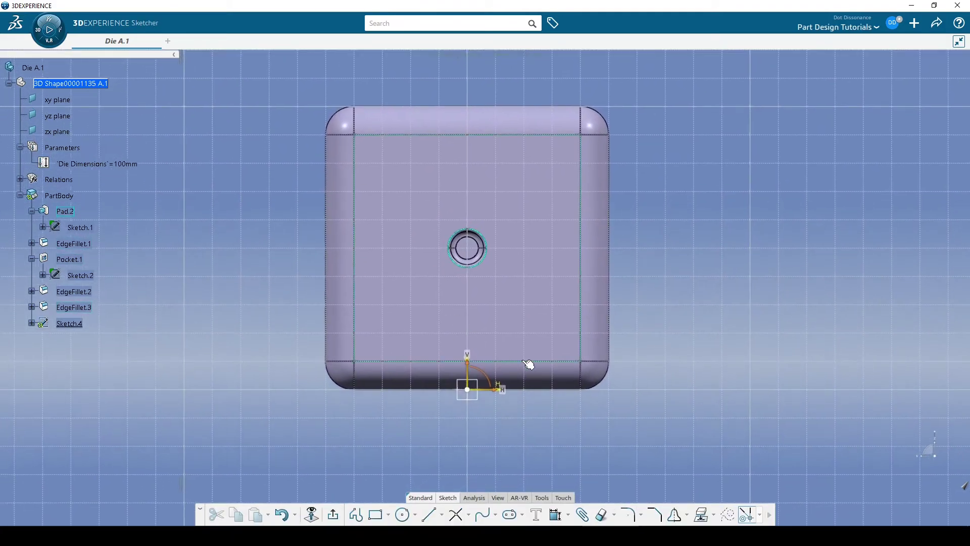
{"action": "left_click", "coordinate": [376, 514]}
{"action": "left_click", "coordinate": [394, 200]}
{"action": "left_click", "coordinate": [536, 315]}
{"action": "left_click", "coordinate": [692, 262]}
Step: Draw a circle with a radius of about 5.5 mm inside the rectangle, below and to the left of the pip, and select its centre
{"action": "left_click", "coordinate": [409, 522]}
{"action": "left_click", "coordinate": [424, 278]}
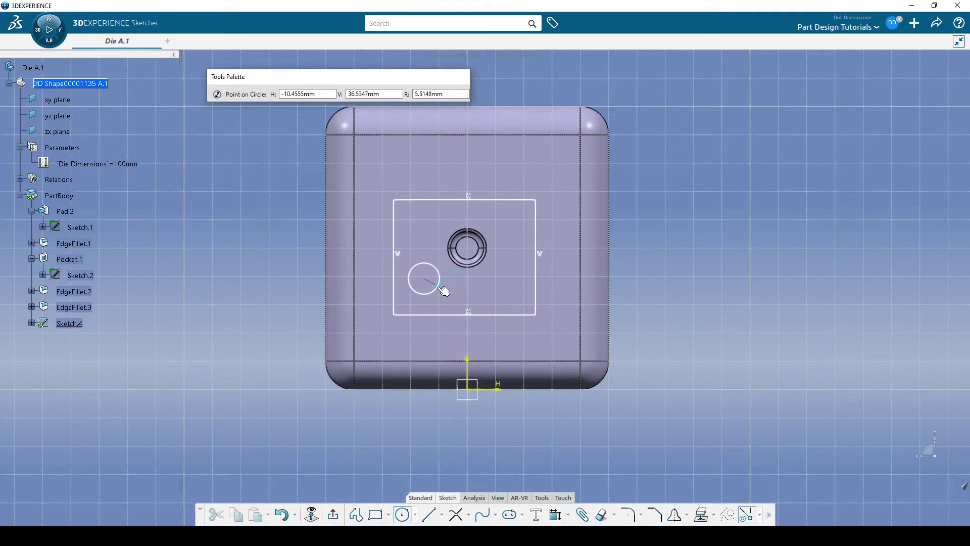
{"action": "left_click", "coordinate": [443, 291]}
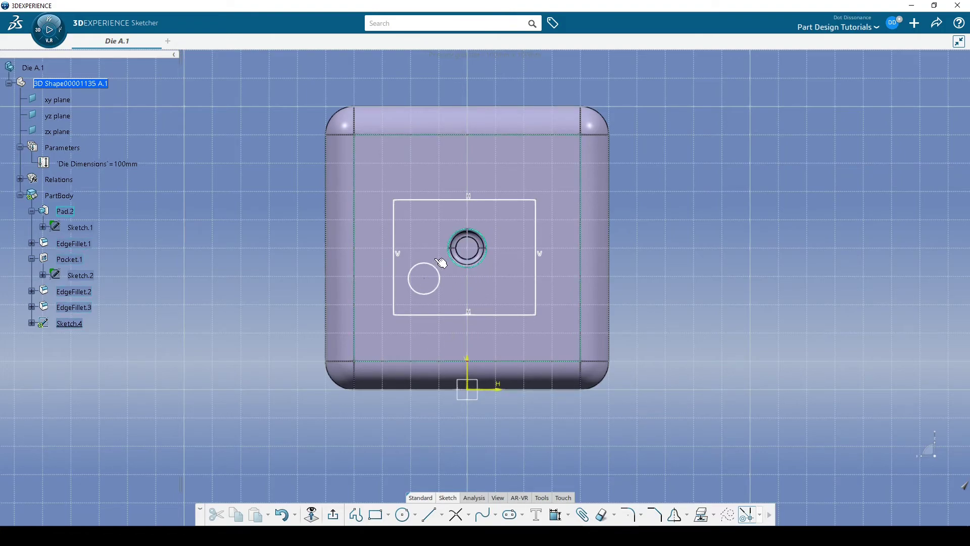
{"action": "left_click", "coordinate": [424, 281]}
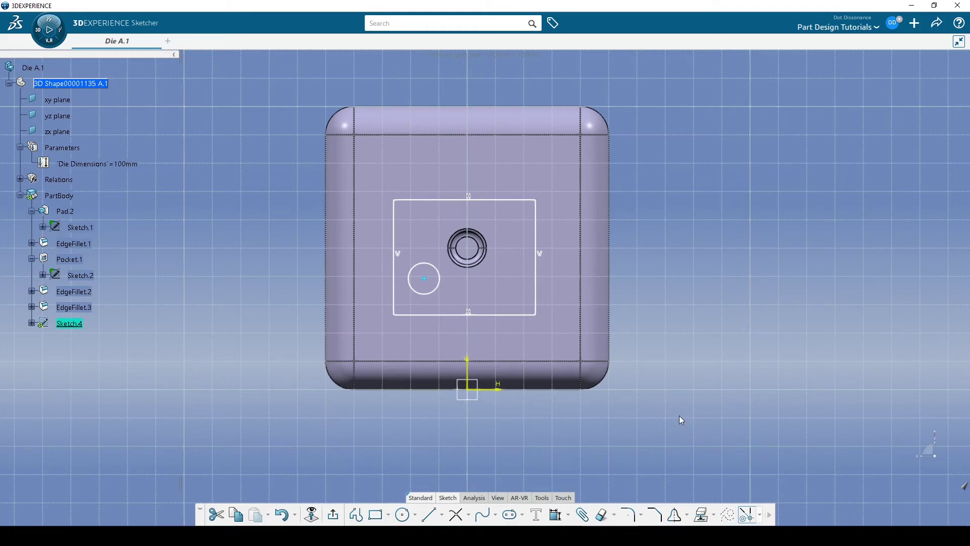
{"action": "left_click", "coordinate": [375, 514]}
{"action": "left_click", "coordinate": [680, 200]}
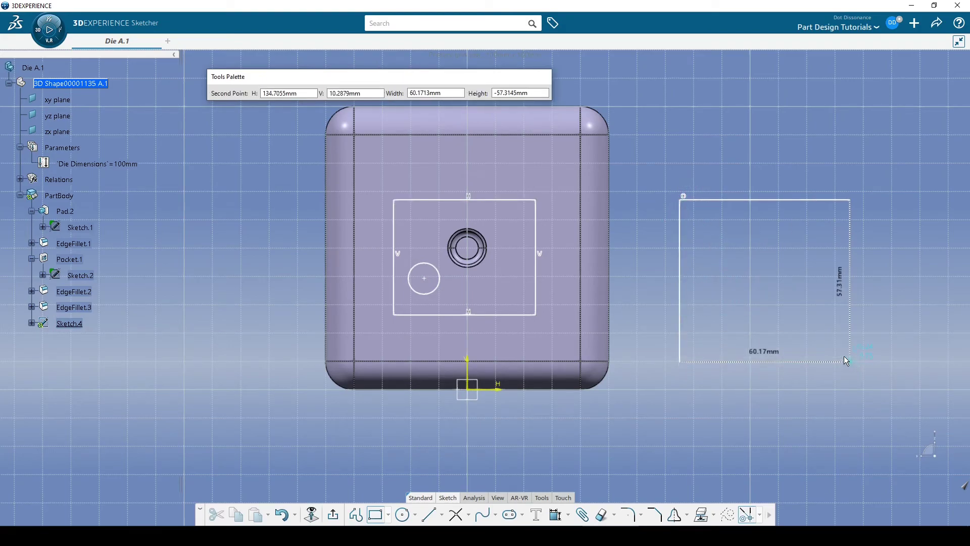
{"action": "key", "text": "Escape"}
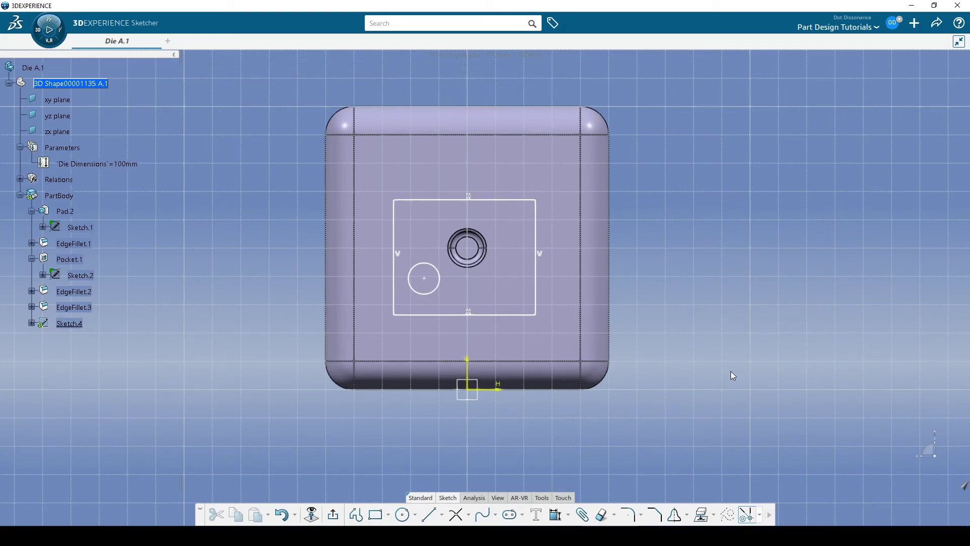
Step: Enable construction geometry mode and draw a larger construction rectangle enclosing the existing rectangle and circle on the die face
{"action": "left_click", "coordinate": [729, 519]}
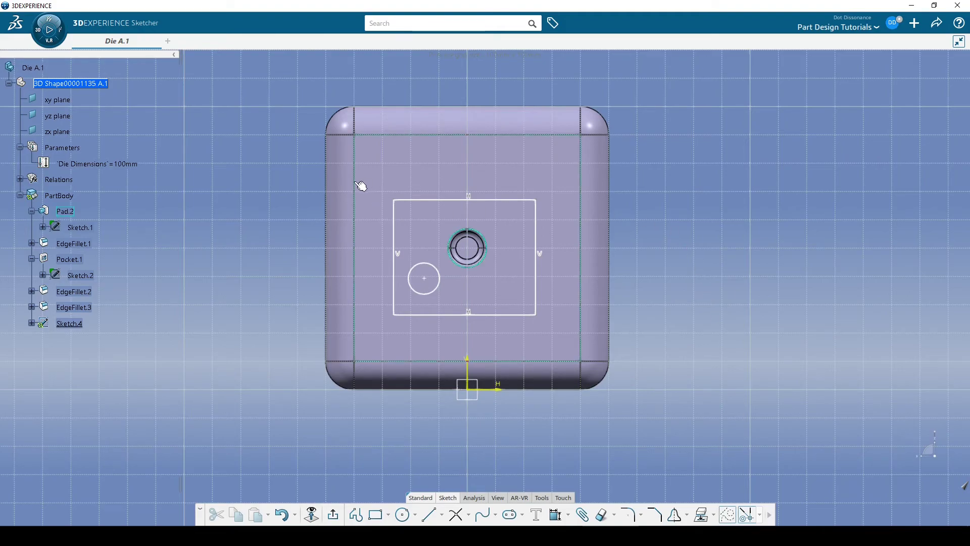
{"action": "left_click", "coordinate": [375, 514]}
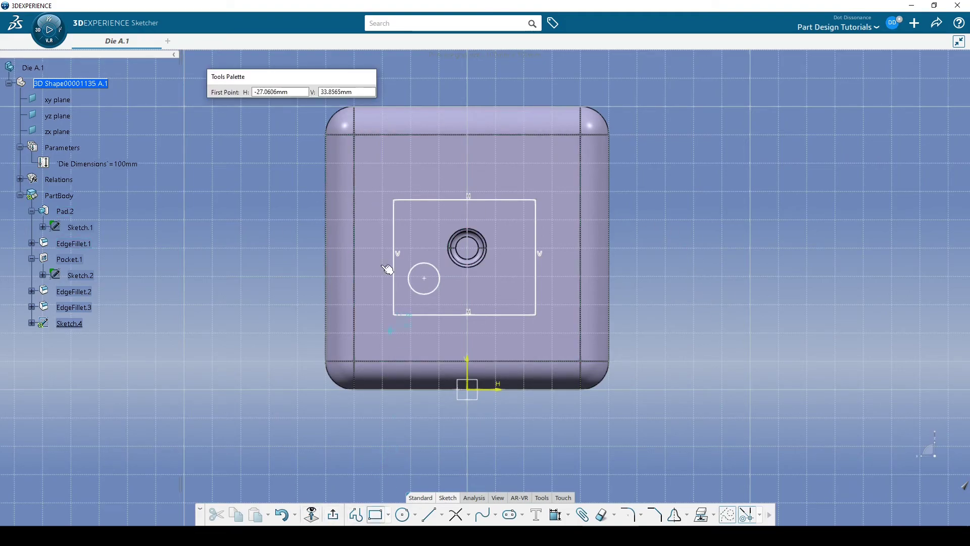
{"action": "left_click", "coordinate": [383, 153]}
{"action": "left_click", "coordinate": [558, 334]}
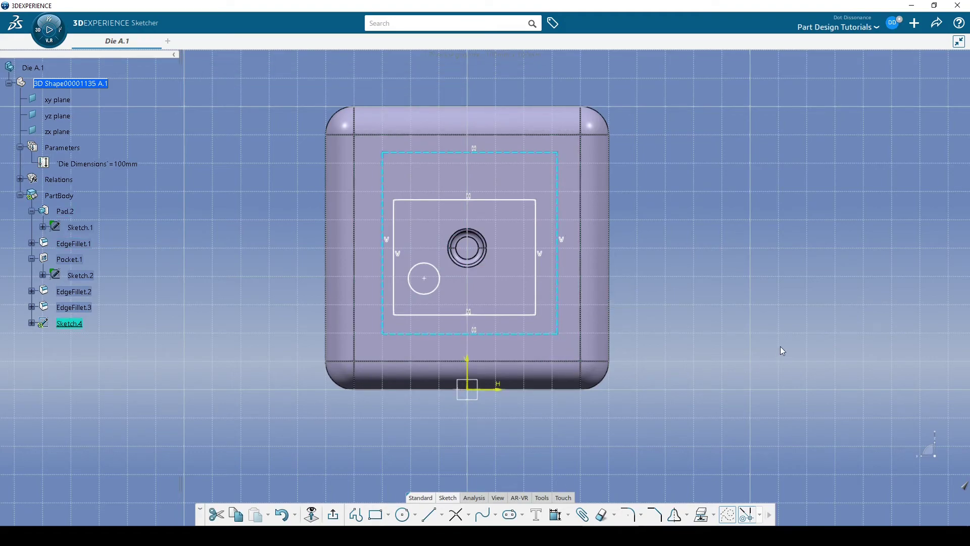
{"action": "left_click", "coordinate": [714, 295]}
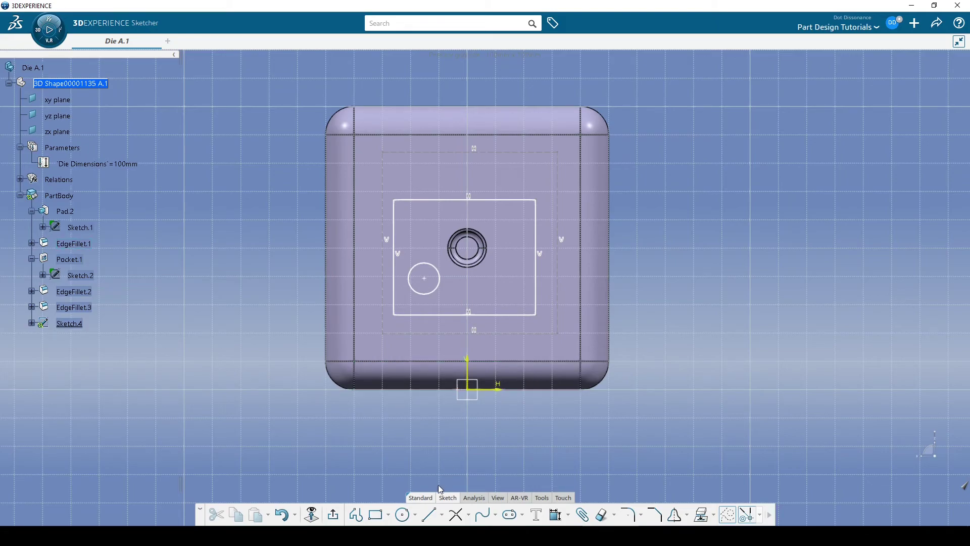
Step: Exit the sketch and try to pad it, declining to use it with its standard point and cancelling the pad
{"action": "left_click", "coordinate": [333, 515]}
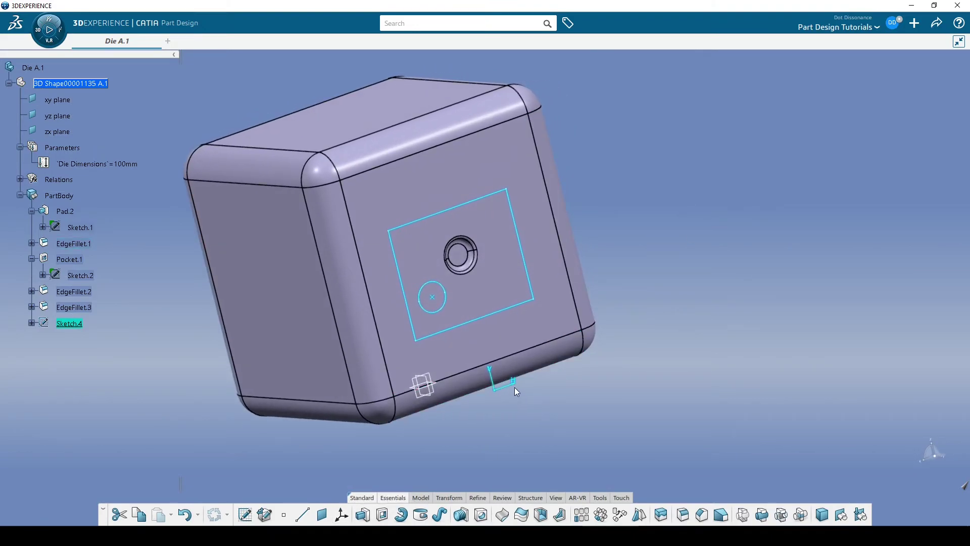
{"action": "left_click", "coordinate": [363, 514]}
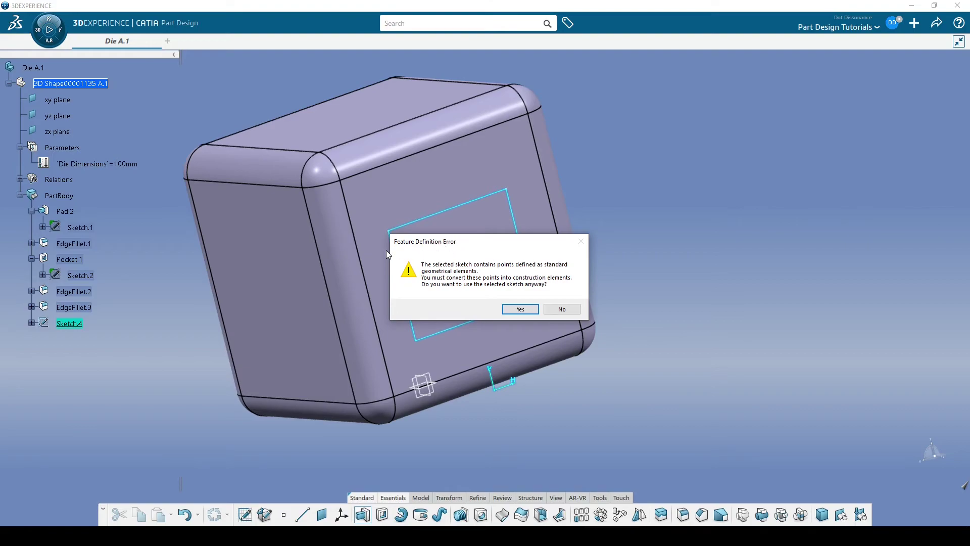
{"action": "mouse_move", "coordinate": [480, 245]}
{"action": "left_mouse_down"}
{"action": "mouse_move", "coordinate": [524, 262]}
{"action": "mouse_move", "coordinate": [687, 136]}
{"action": "left_mouse_up"}
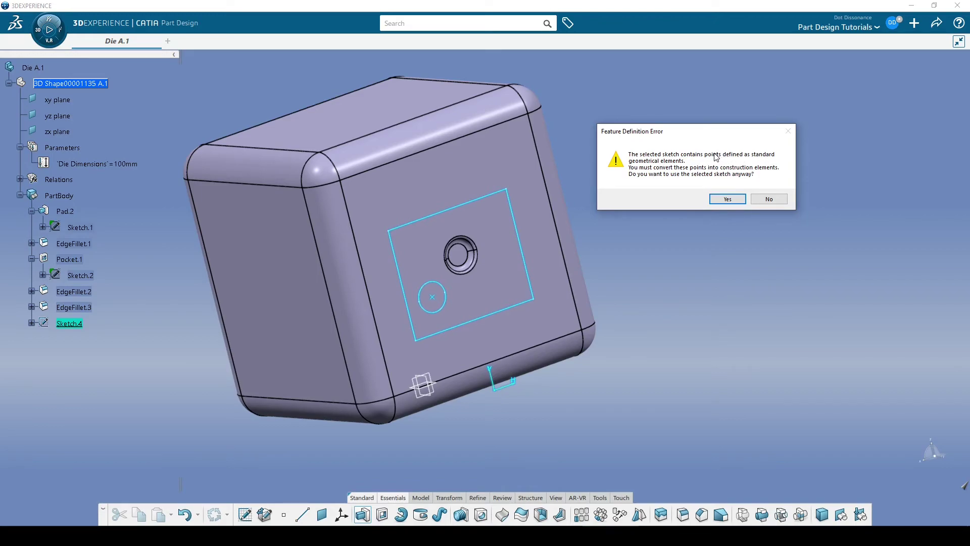
{"action": "left_click", "coordinate": [768, 199]}
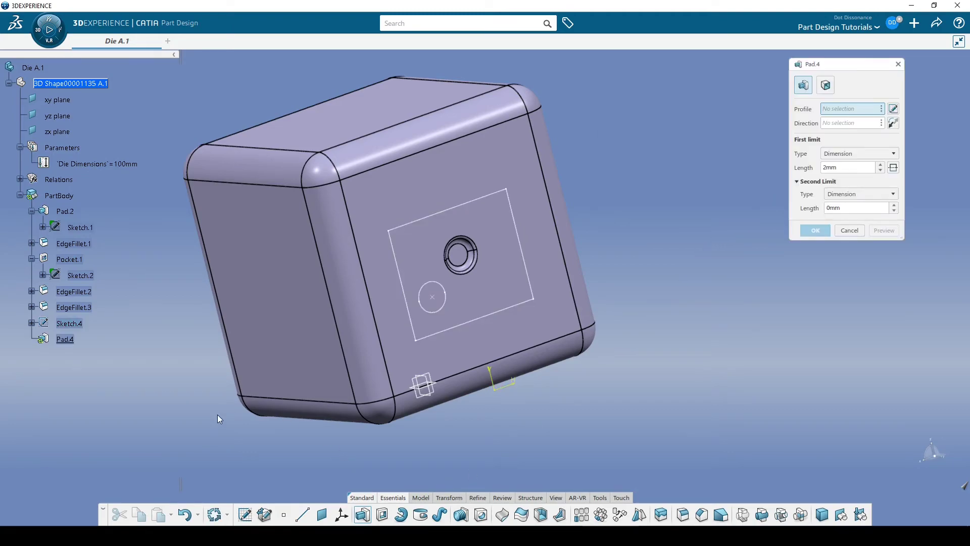
{"action": "left_click", "coordinate": [850, 231]}
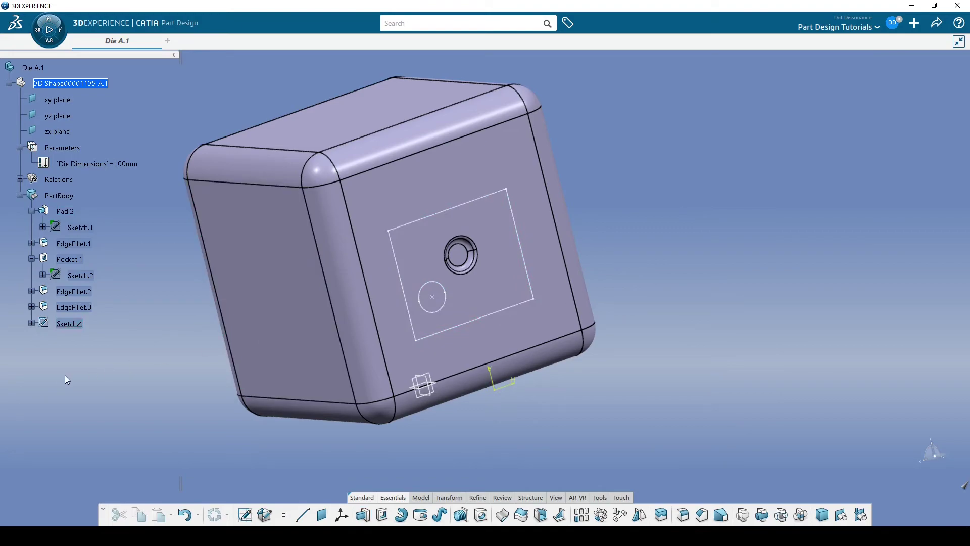
Step: Reopen Sketch.4 for editing and run Sketch Analysis on it, placing the report clear of the die
{"action": "double_click", "coordinate": [75, 323]}
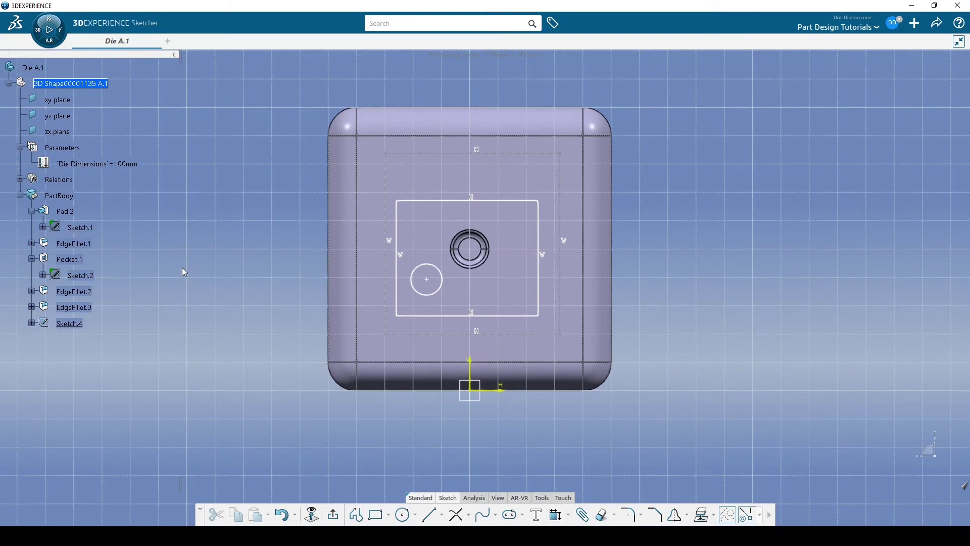
{"action": "middle_click_drag", "start_coordinate": [493, 236], "coordinate": [649, 246]}
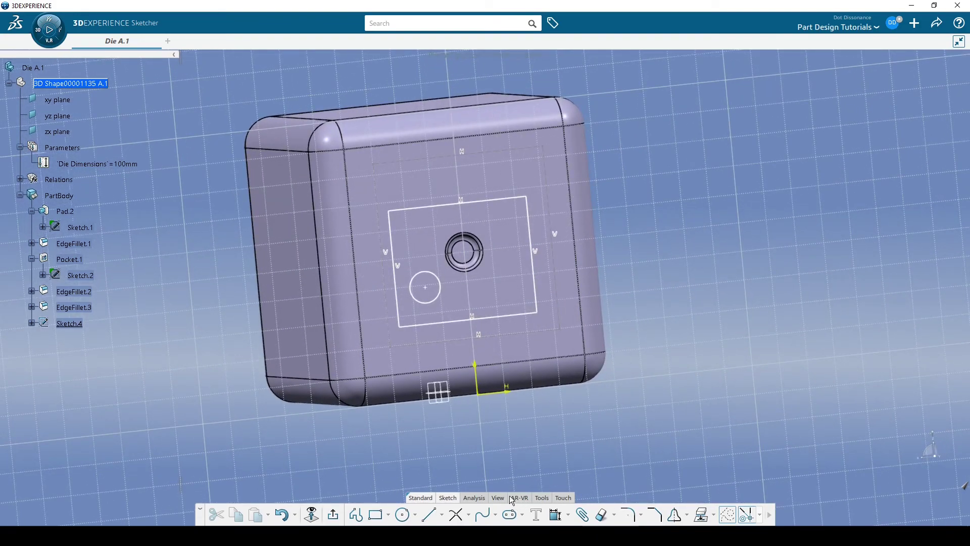
{"action": "left_click", "coordinate": [477, 498]}
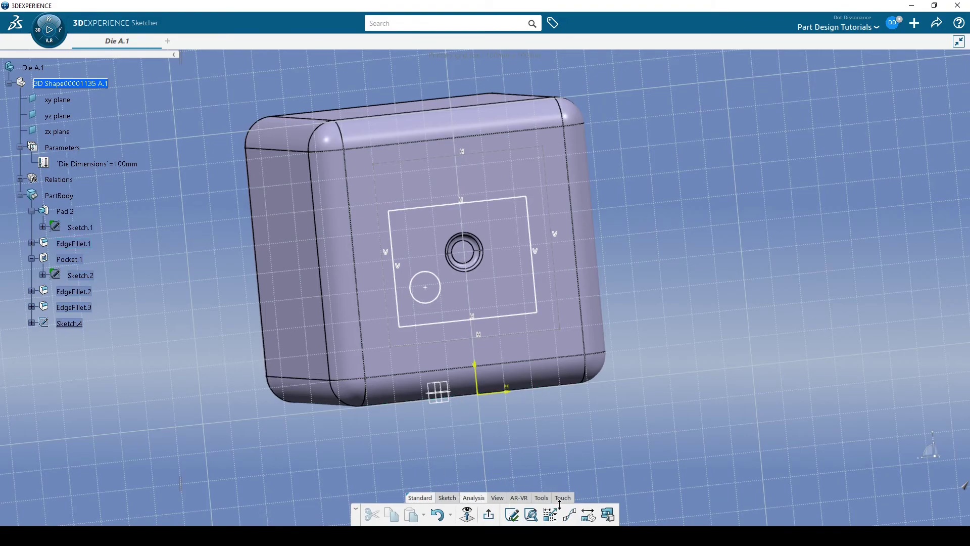
{"action": "left_click", "coordinate": [534, 518]}
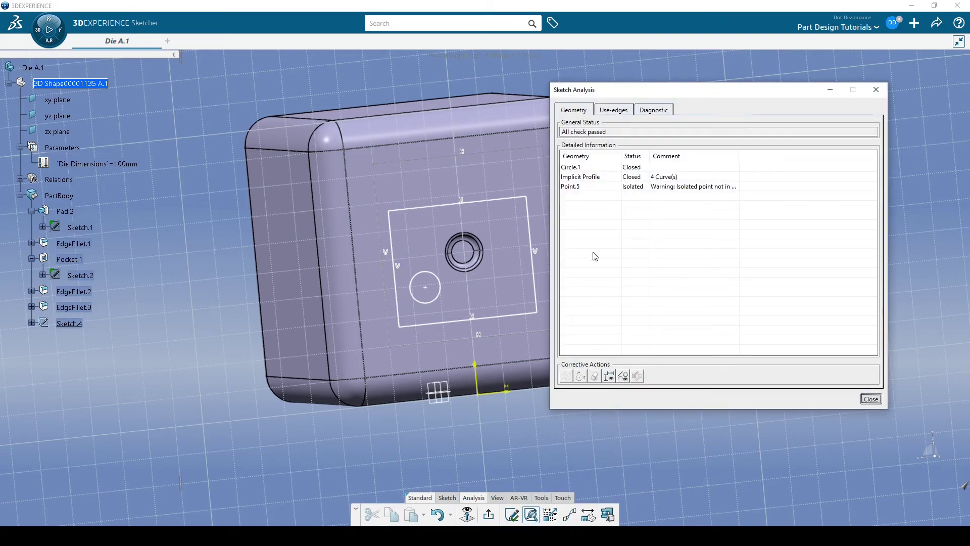
{"action": "left_click_drag", "start_coordinate": [662, 92], "coordinate": [728, 77]}
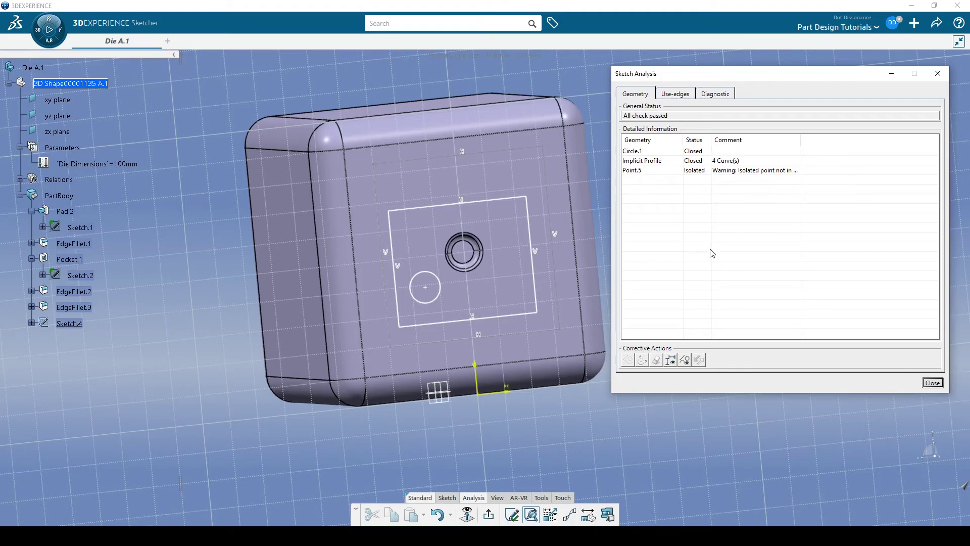
Step: Inspect the circle and implicit profile entries in the geometry analysis, and convert the isolated Point.5 to construction mode
{"action": "left_click", "coordinate": [635, 153]}
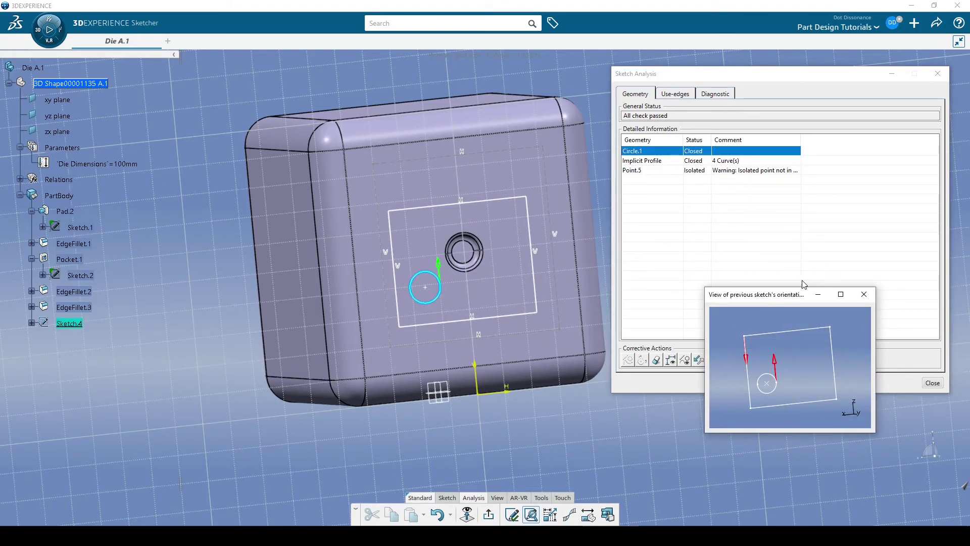
{"action": "left_click", "coordinate": [681, 229]}
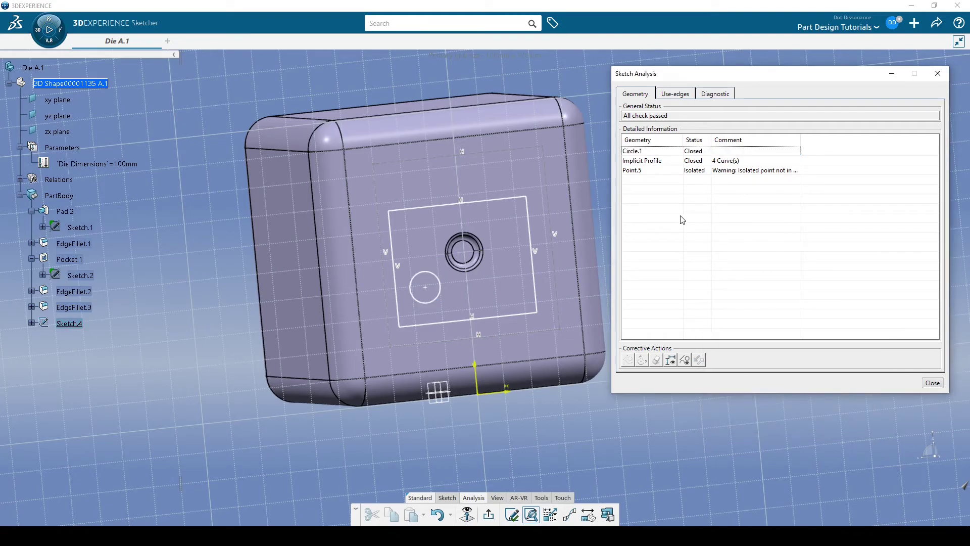
{"action": "left_click", "coordinate": [651, 162]}
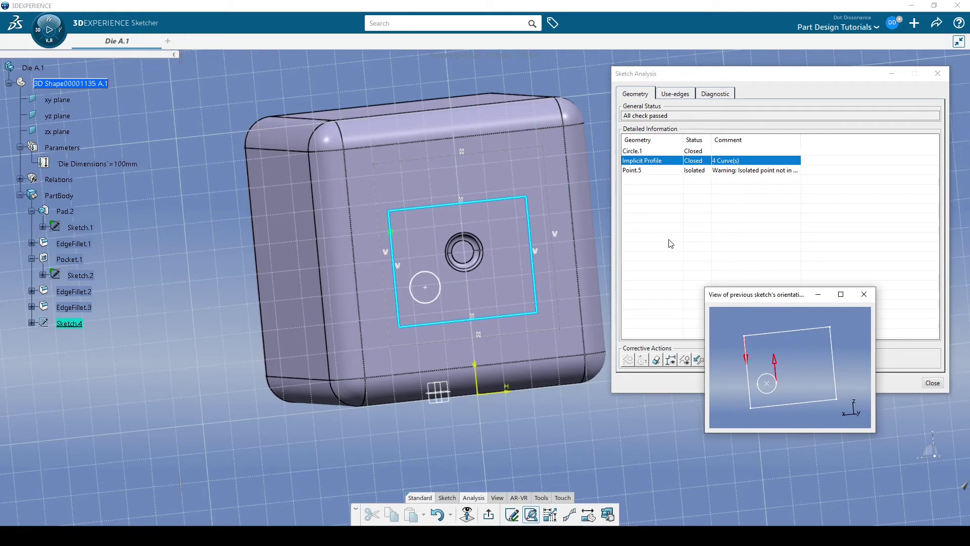
{"action": "left_click", "coordinate": [661, 222]}
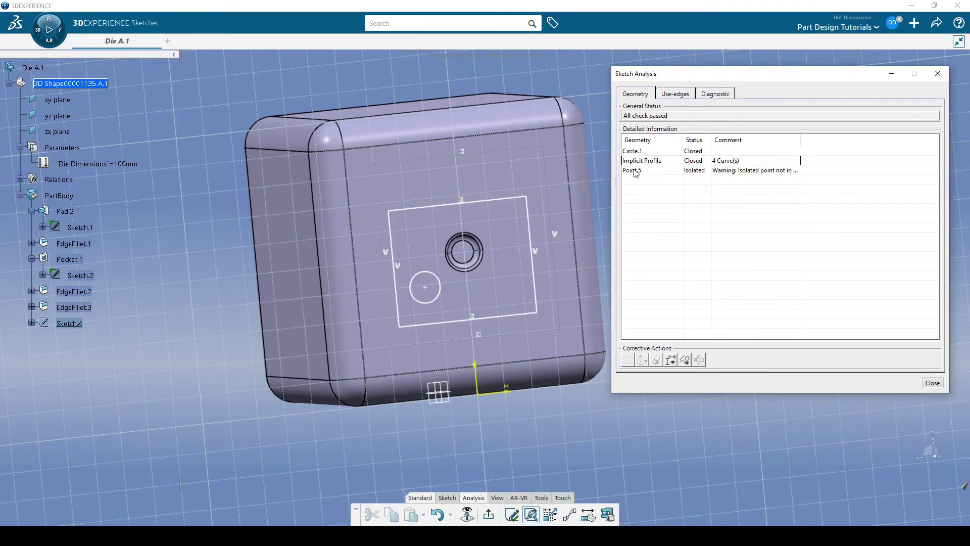
{"action": "left_click", "coordinate": [637, 172]}
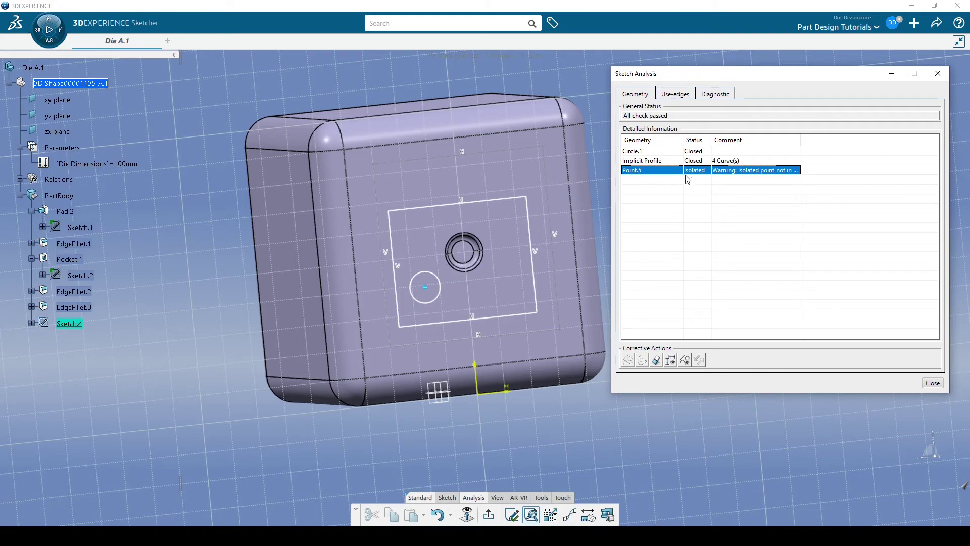
{"action": "left_click_drag", "start_coordinate": [801, 137], "coordinate": [902, 136]}
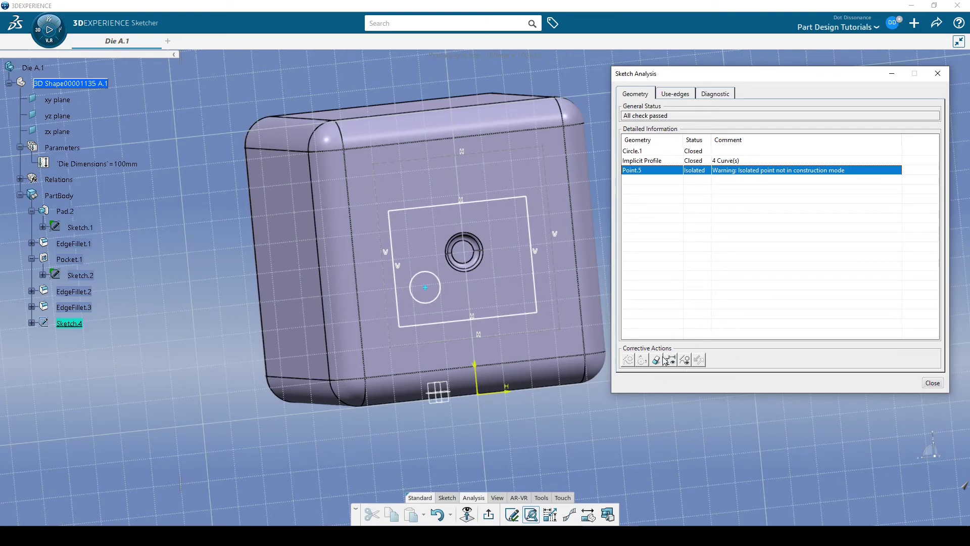
{"action": "left_click", "coordinate": [628, 360]}
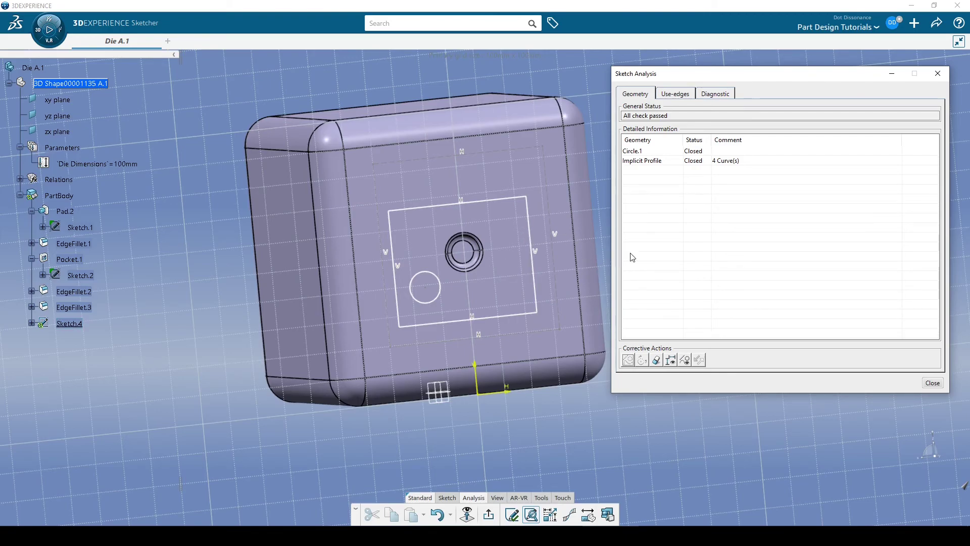
Step: Review the use-edges information and the diagnostic status of every geometry element and constraint in the sketch
{"action": "left_click", "coordinate": [681, 98]}
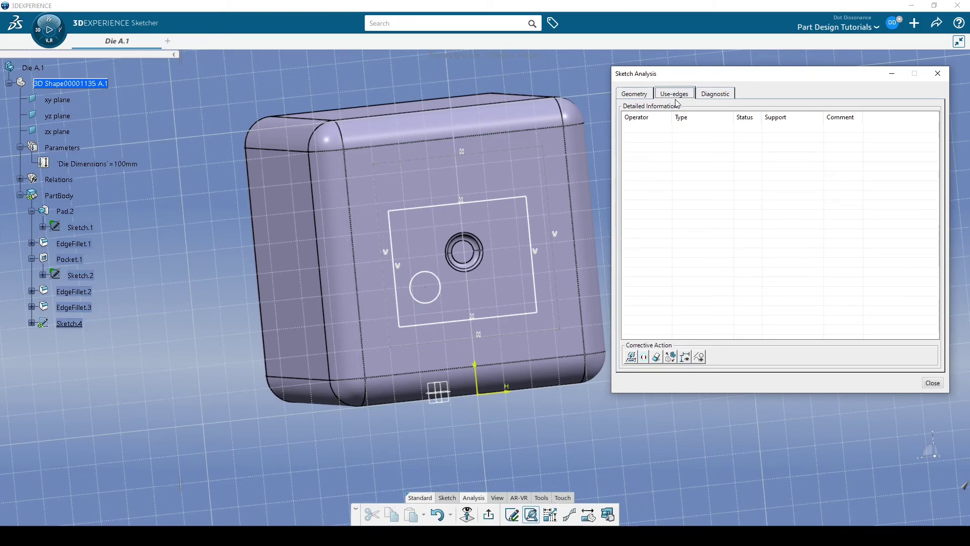
{"action": "left_click", "coordinate": [720, 95]}
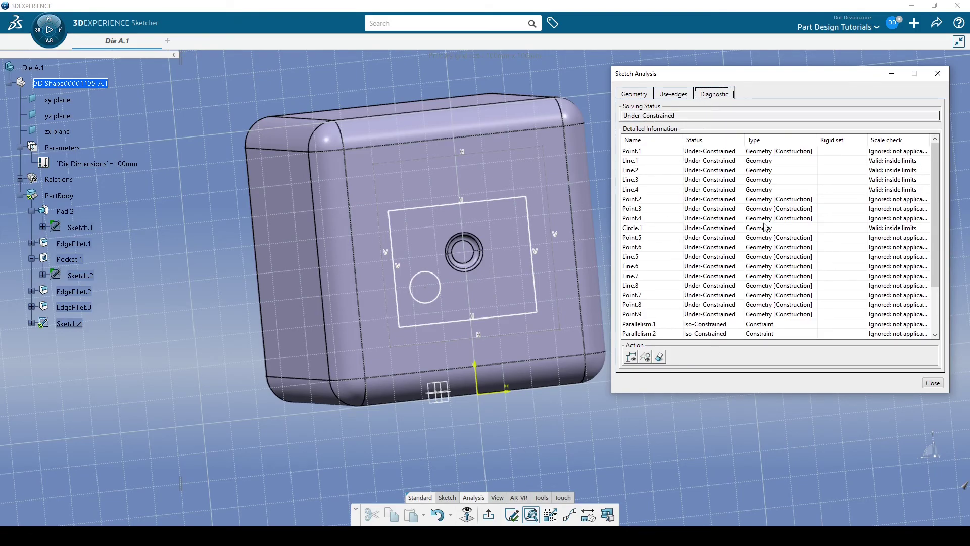
{"action": "scroll", "coordinate": [769, 221], "scroll_direction": "down", "scroll_amount": 2}
{"action": "scroll", "coordinate": [743, 222], "scroll_direction": "up", "scroll_amount": 2}
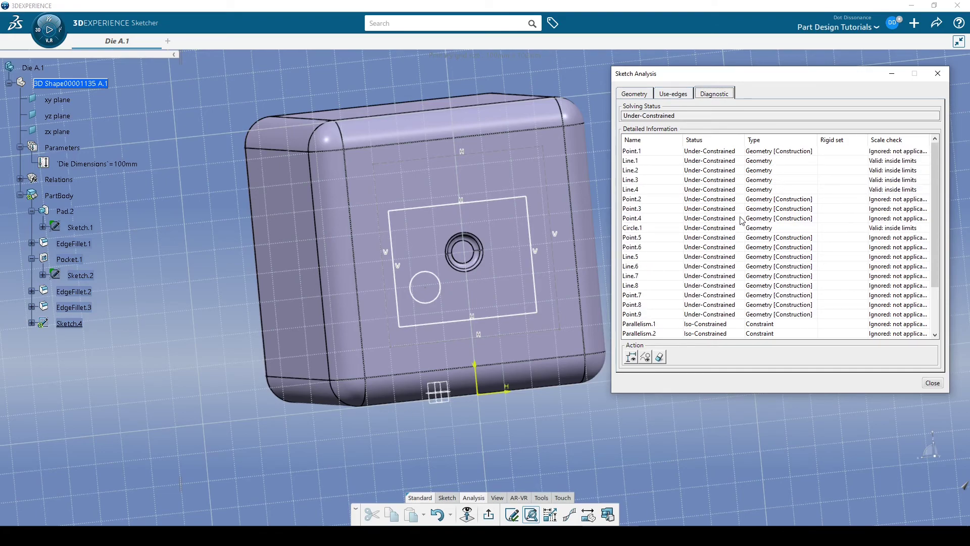
{"action": "scroll", "coordinate": [743, 212], "scroll_direction": "down", "scroll_amount": 2}
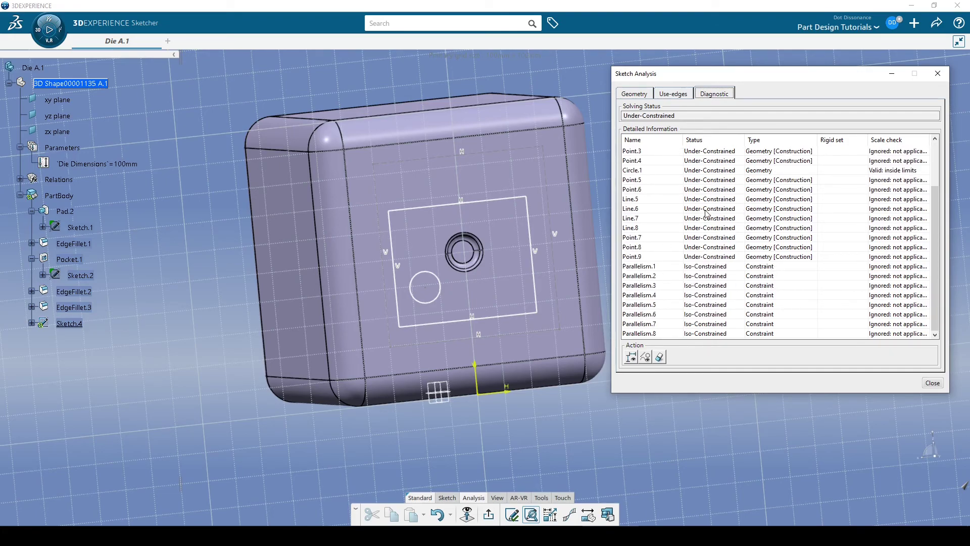
{"action": "scroll", "coordinate": [712, 222], "scroll_direction": "up", "scroll_amount": 2}
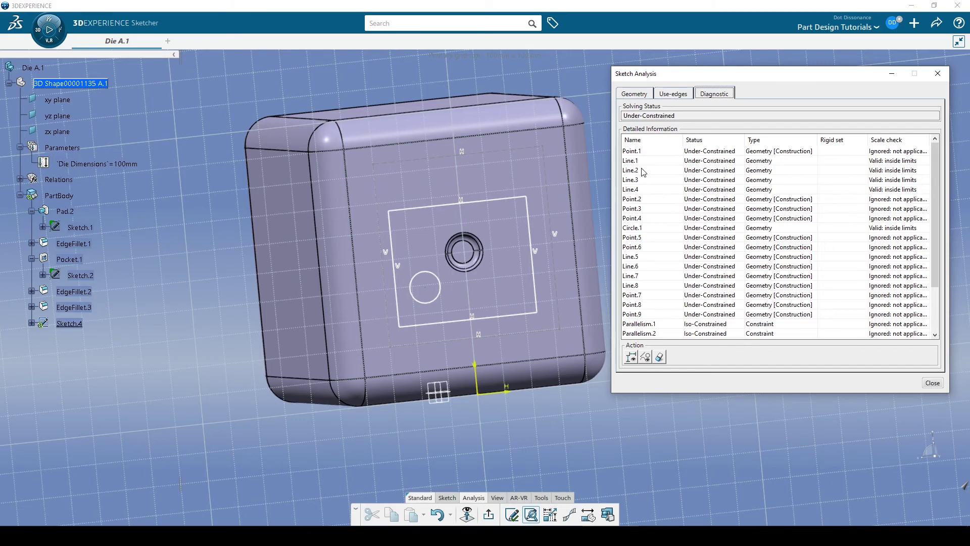
{"action": "scroll", "coordinate": [693, 208], "scroll_direction": "down", "scroll_amount": 2}
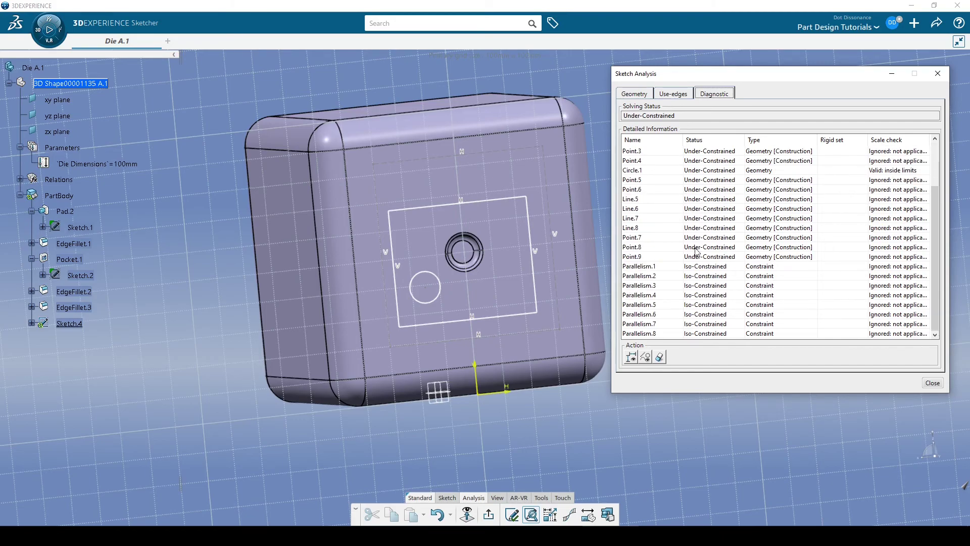
Step: Highlight the Parallelism.1, 2, 3 and 6 constraints in the sketch, and close the analysis and the sketch
{"action": "left_click", "coordinate": [643, 268]}
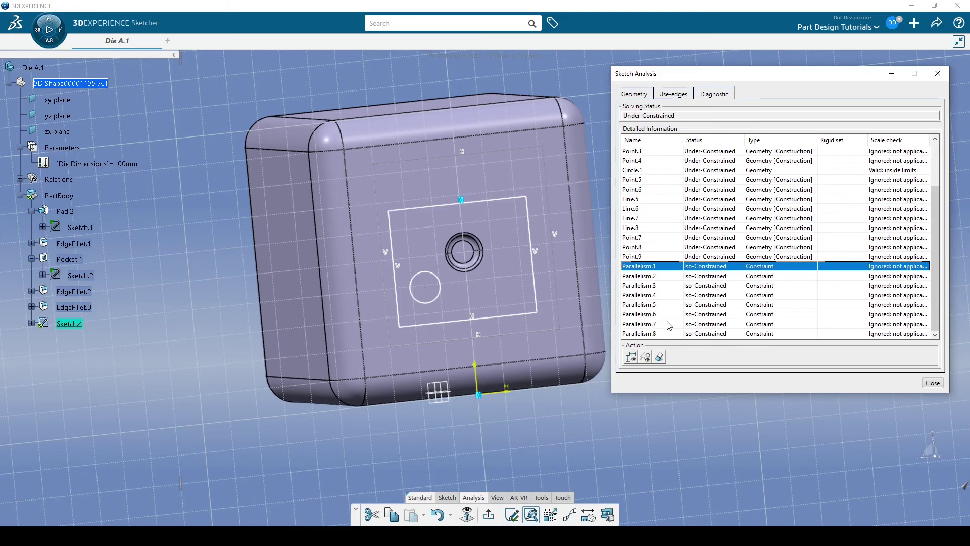
{"action": "left_click", "coordinate": [652, 277]}
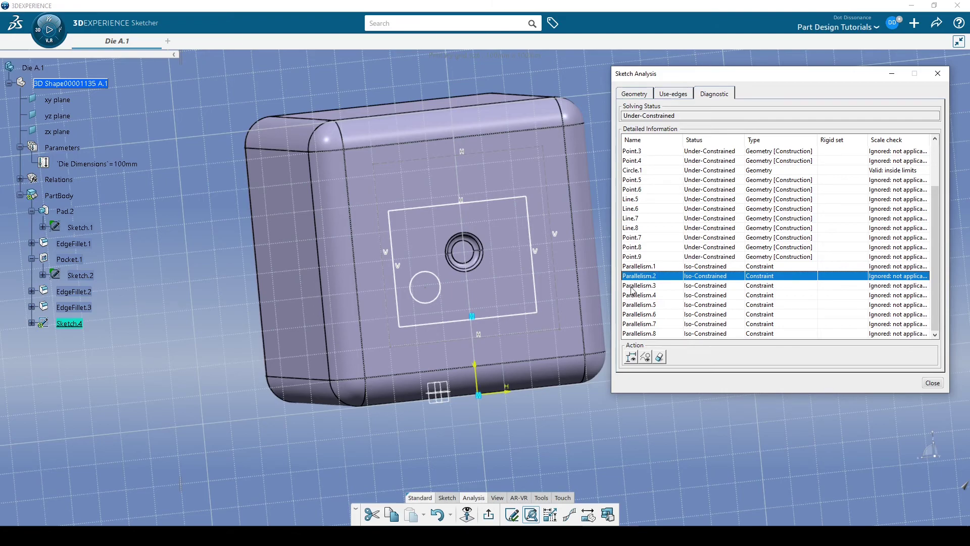
{"action": "left_click", "coordinate": [640, 285]}
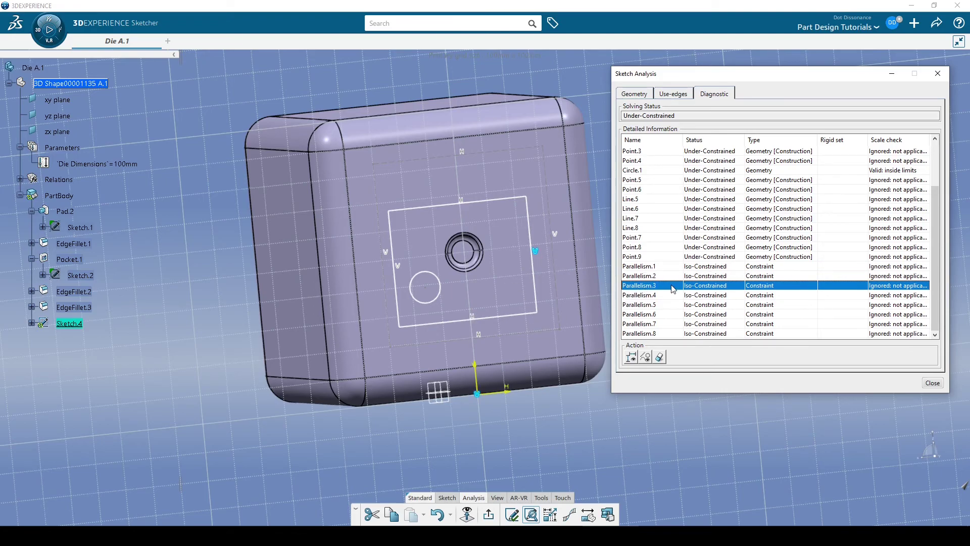
{"action": "left_click", "coordinate": [656, 315]}
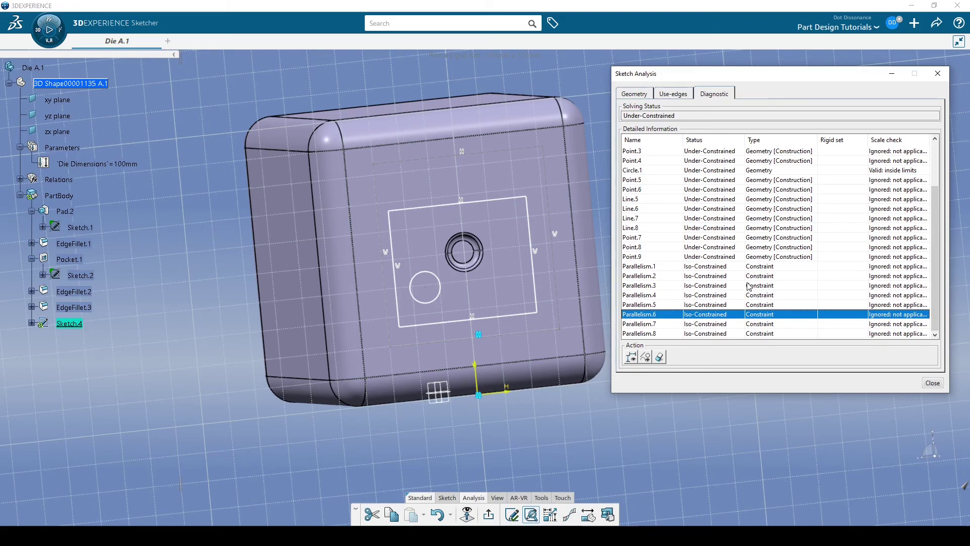
{"action": "left_click", "coordinate": [923, 381]}
{"action": "left_click", "coordinate": [932, 382]}
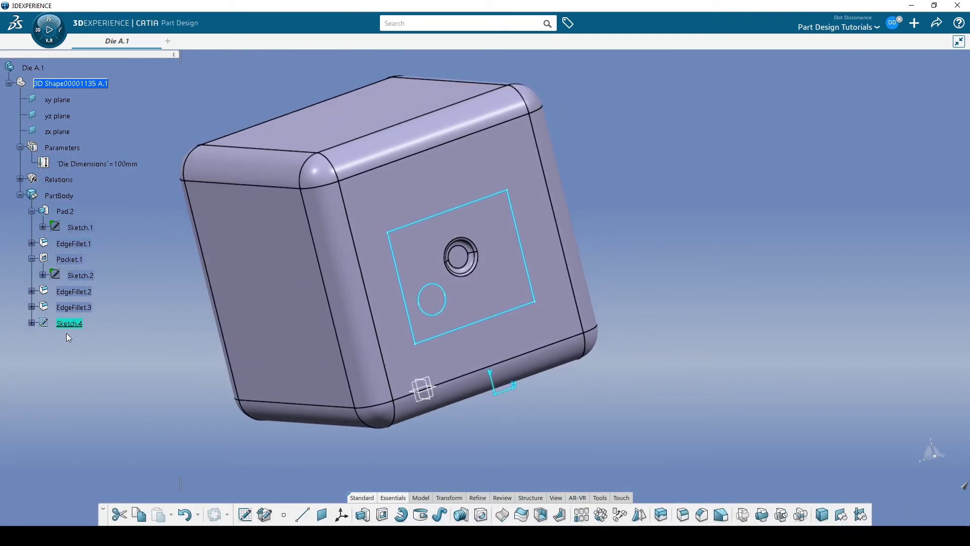
Step: Pad Sketch.4 outward from the die face into a rectangular block with the circle as a hole
{"action": "right_click", "coordinate": [79, 326]}
{"action": "left_click", "coordinate": [121, 350]}
{"action": "left_click", "coordinate": [363, 514]}
{"action": "middle_click_drag", "start_coordinate": [527, 288], "coordinate": [834, 194]}
{"action": "left_click_drag", "start_coordinate": [839, 167], "coordinate": [826, 167]}
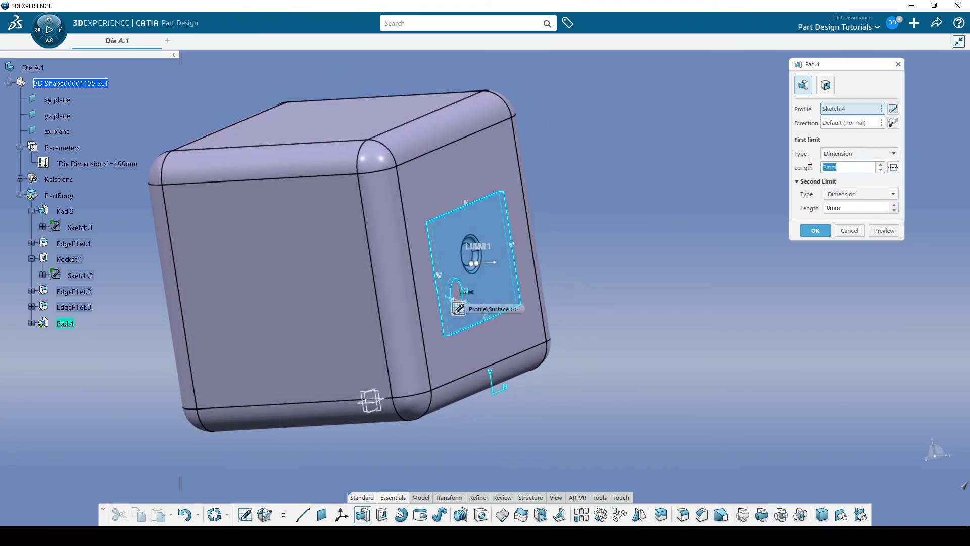
{"action": "type", "text": "5mm"}
{"action": "key", "text": "Return"}
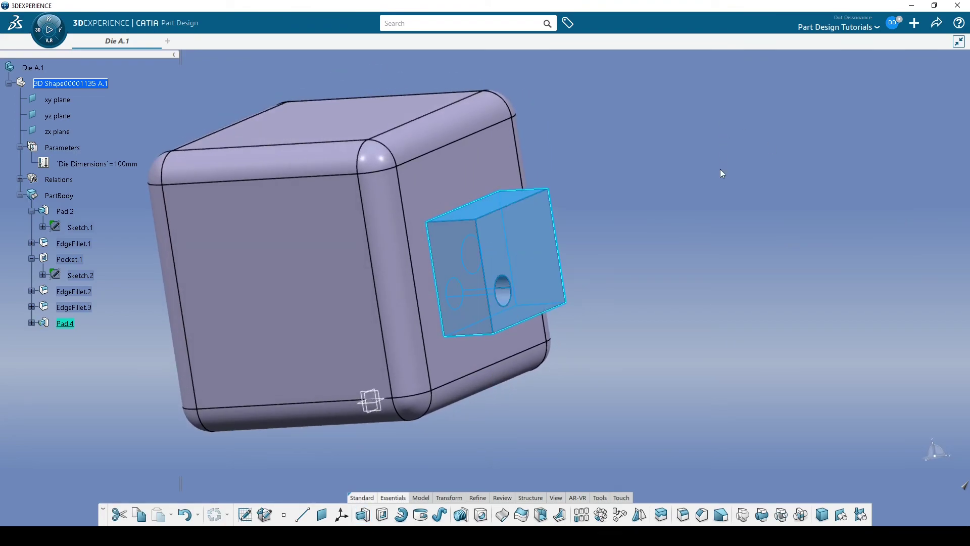
{"action": "middle_click_drag", "start_coordinate": [720, 286], "coordinate": [665, 296]}
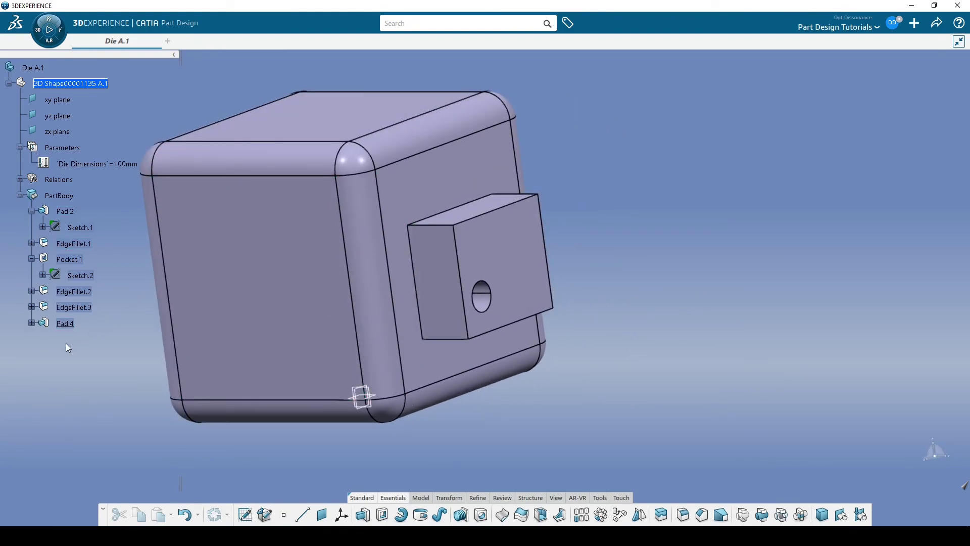
Step: Delete the Pad.4 block from the die's side face
{"action": "right_click", "coordinate": [59, 325]}
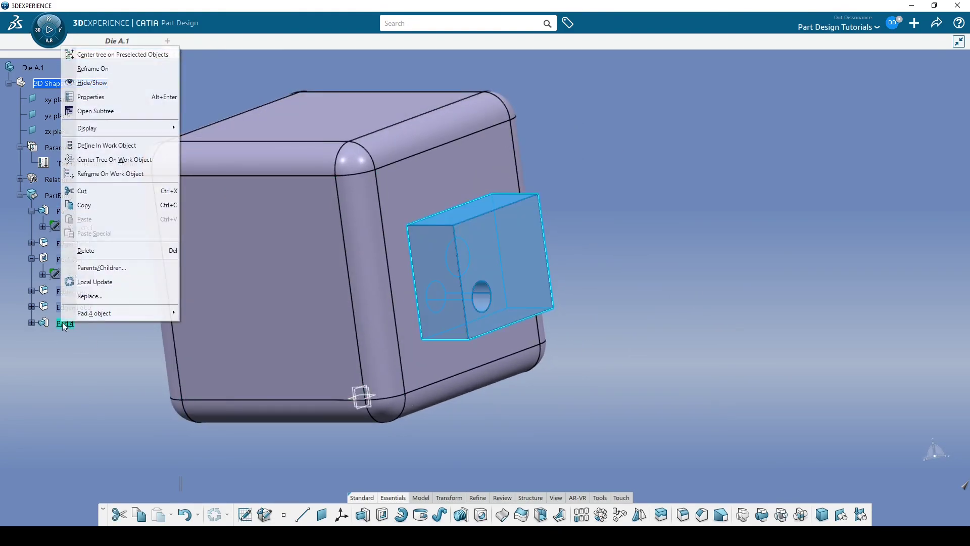
{"action": "left_click", "coordinate": [120, 251]}
{"action": "left_click", "coordinate": [675, 228]}
{"action": "mouse_move", "coordinate": [658, 267]}
{"action": "middle_mouse_down"}
{"action": "mouse_move", "coordinate": [736, 234]}
{"action": "mouse_move", "coordinate": [609, 242]}
{"action": "middle_mouse_up"}
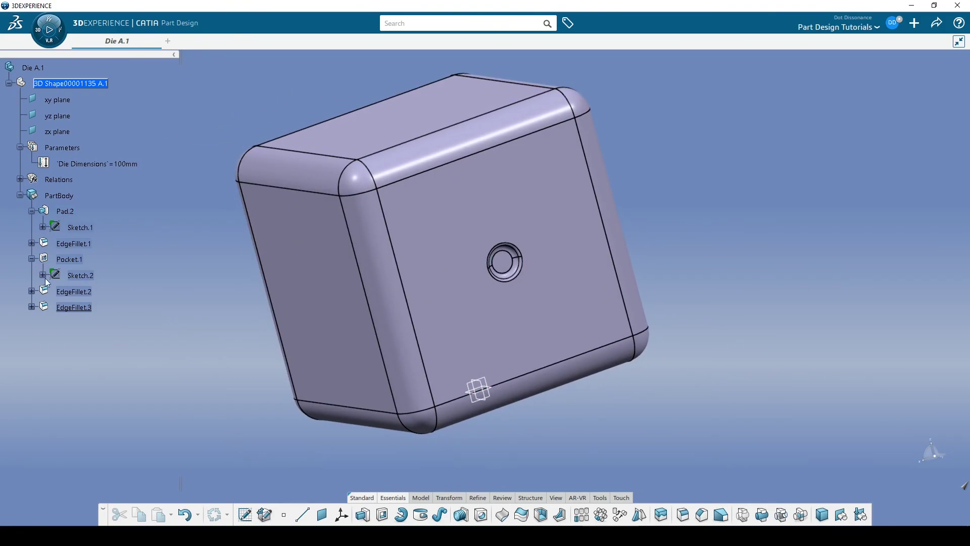
Step: Open Sketch.2 of the pip pocket for editing and run Sketch Analysis on its geometry
{"action": "double_click", "coordinate": [81, 275]}
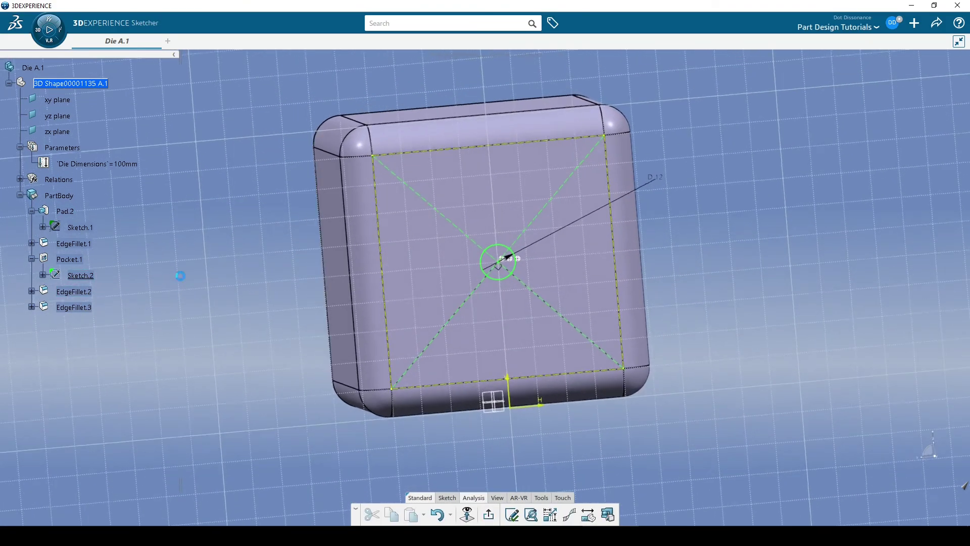
{"action": "left_click", "coordinate": [531, 514]}
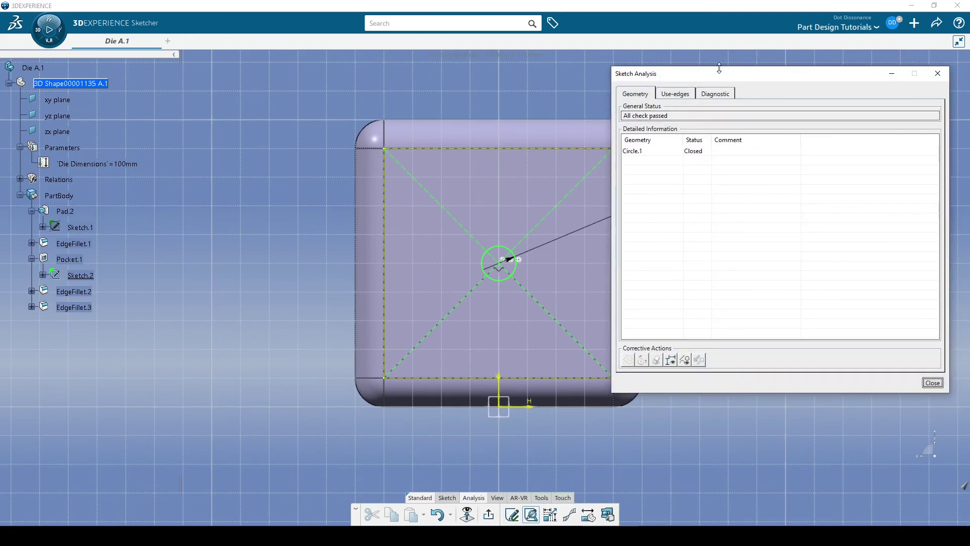
{"action": "left_click_drag", "start_coordinate": [717, 73], "coordinate": [811, 88]}
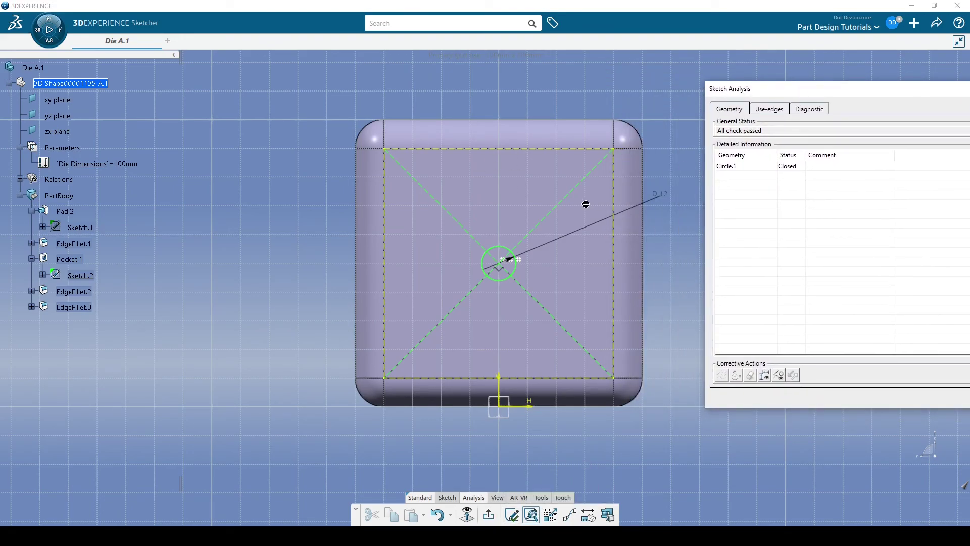
Step: Inspect Projection.1 to Projection.4 in the use-edges information, and expand the Use-edges of Sketch.2 in the model tree
{"action": "left_click", "coordinate": [774, 109]}
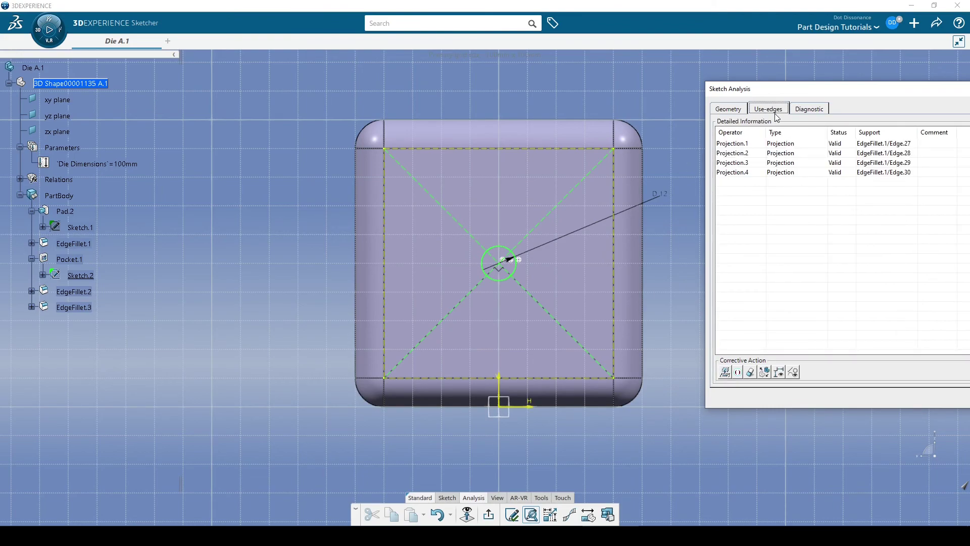
{"action": "left_click", "coordinate": [744, 145]}
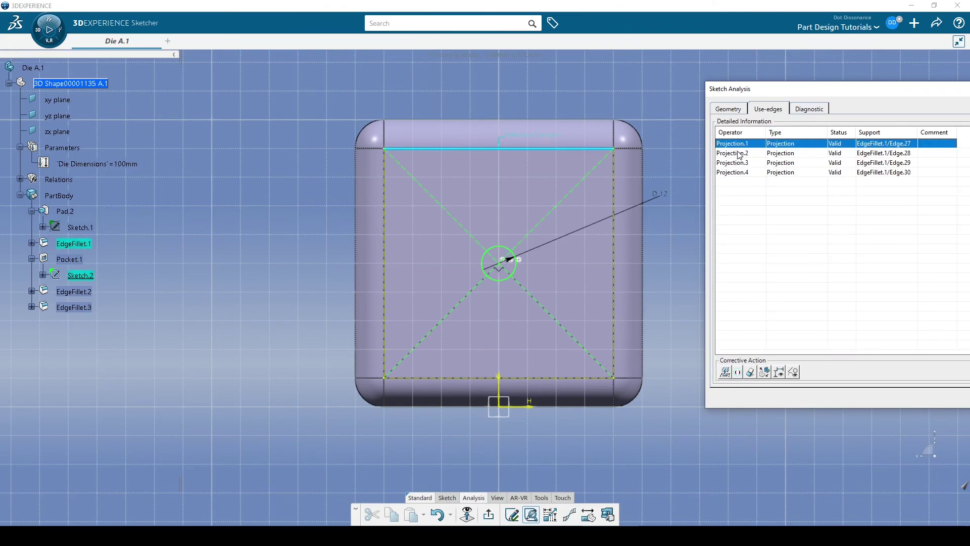
{"action": "left_click", "coordinate": [740, 153]}
{"action": "left_click", "coordinate": [741, 163]}
{"action": "left_click", "coordinate": [740, 172]}
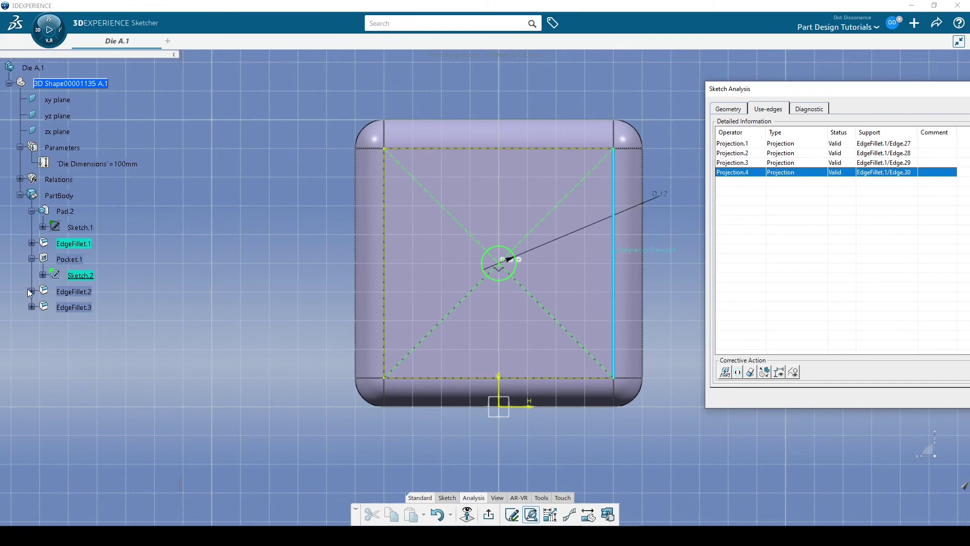
{"action": "left_click", "coordinate": [43, 274]}
{"action": "left_click", "coordinate": [54, 339]}
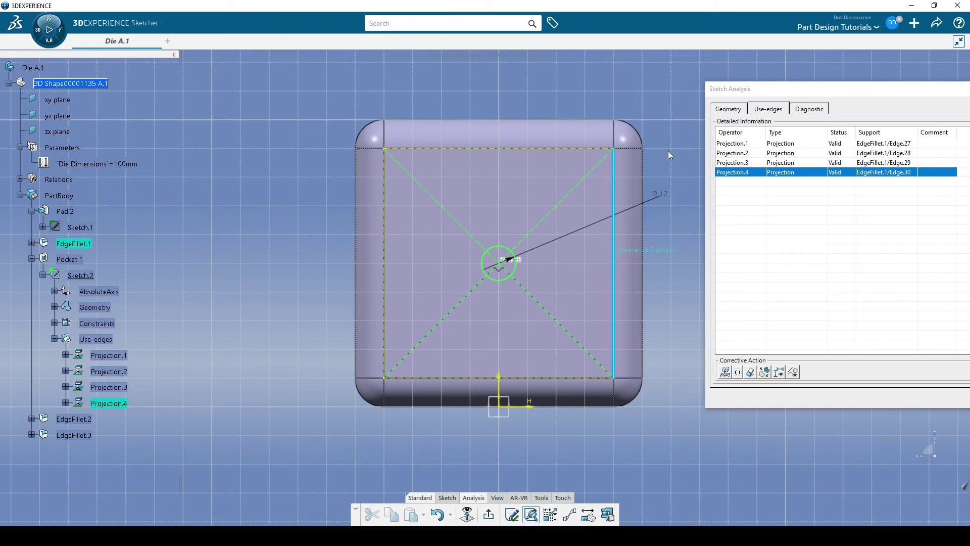
Step: Review the diagnostic status of the elements in Sketch.2 and highlight Projection.4/Mark.1 in the sketch
{"action": "left_click", "coordinate": [809, 109]}
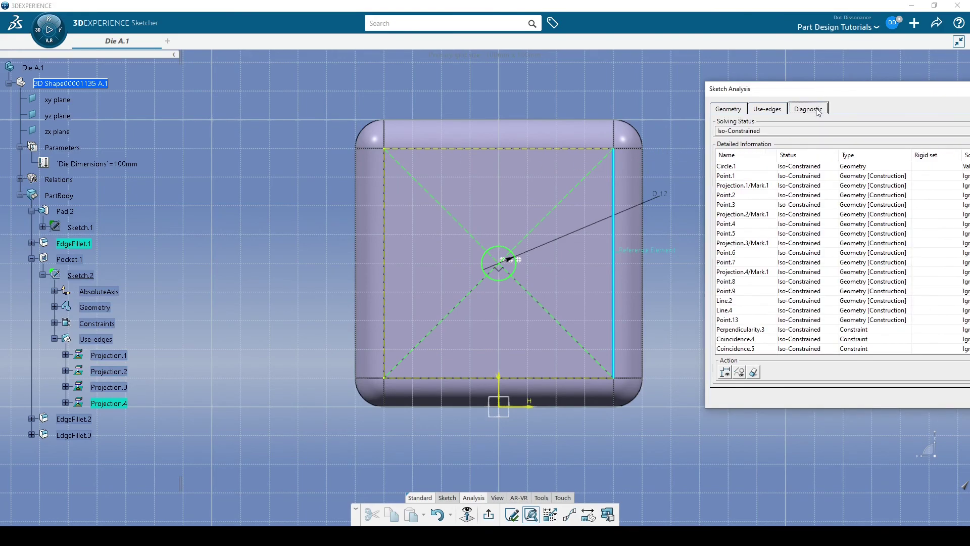
{"action": "scroll", "coordinate": [843, 220], "scroll_direction": "down", "scroll_amount": 1}
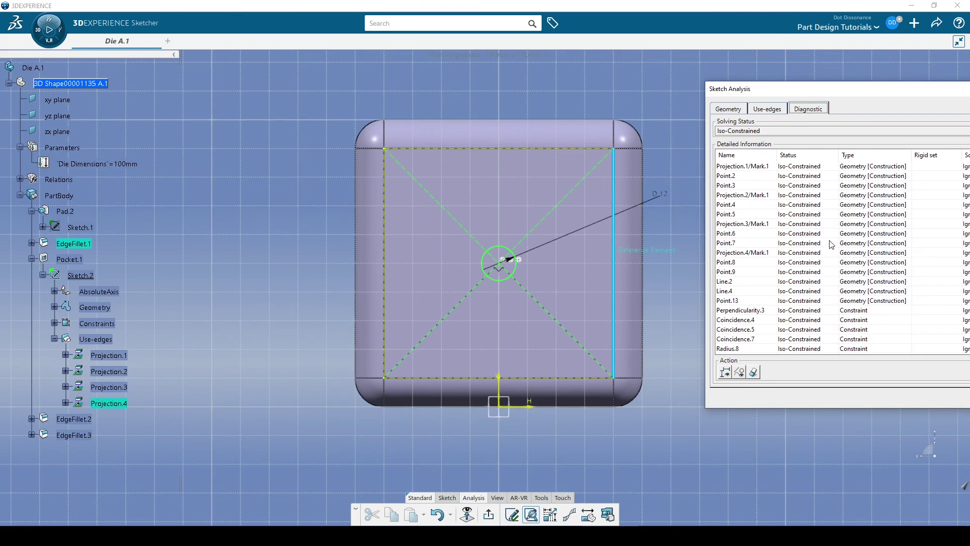
{"action": "left_click", "coordinate": [757, 234]}
{"action": "left_click", "coordinate": [747, 252]}
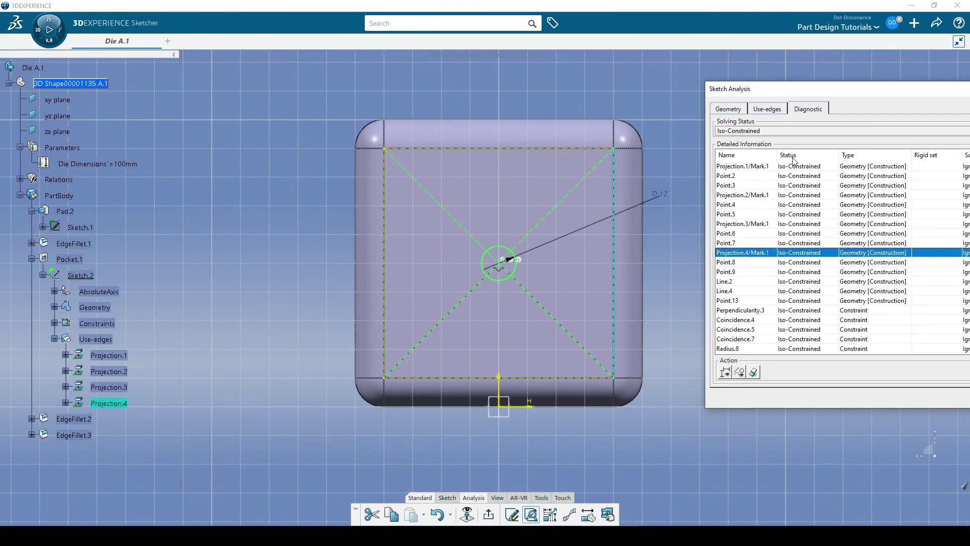
Step: Compare the geometry and use-edges information of Sketch.2 once more, and close the analysis and the sketch
{"action": "left_click", "coordinate": [767, 108]}
{"action": "left_click", "coordinate": [730, 109]}
{"action": "left_click", "coordinate": [760, 111]}
{"action": "left_click", "coordinate": [733, 110]}
{"action": "left_click", "coordinate": [762, 111]}
{"action": "mouse_move", "coordinate": [803, 95]}
{"action": "left_mouse_down"}
{"action": "mouse_move", "coordinate": [656, 89]}
{"action": "mouse_move", "coordinate": [703, 95]}
{"action": "left_mouse_up"}
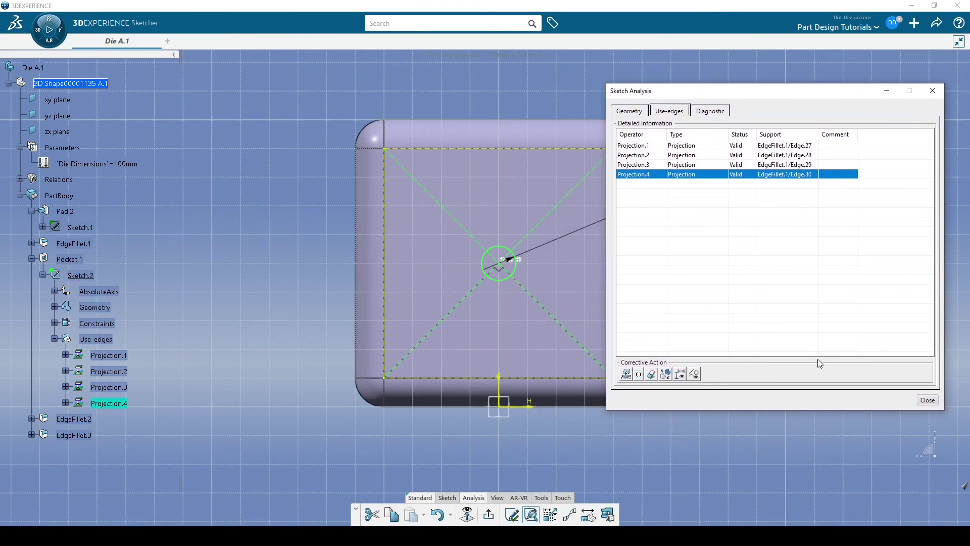
{"action": "left_click", "coordinate": [928, 400]}
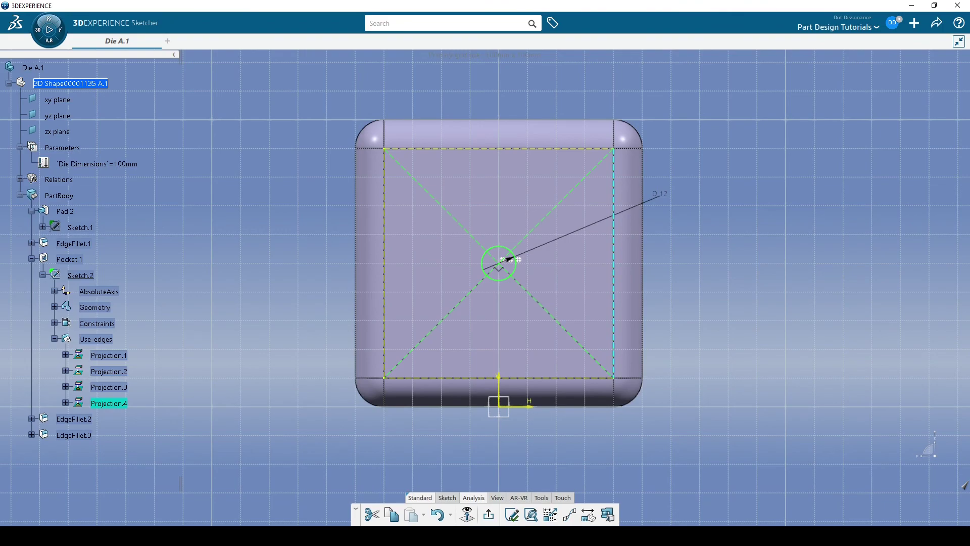
{"action": "left_click", "coordinate": [488, 514]}
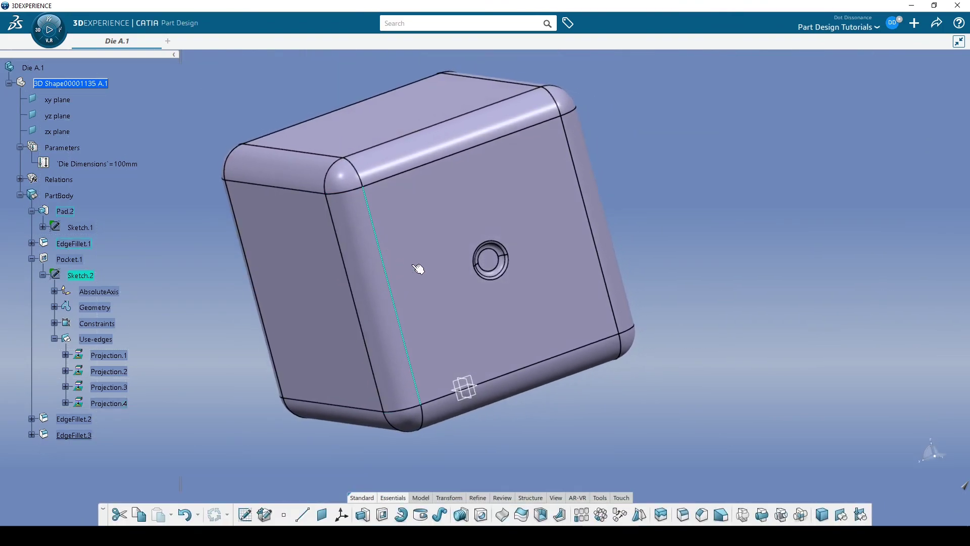